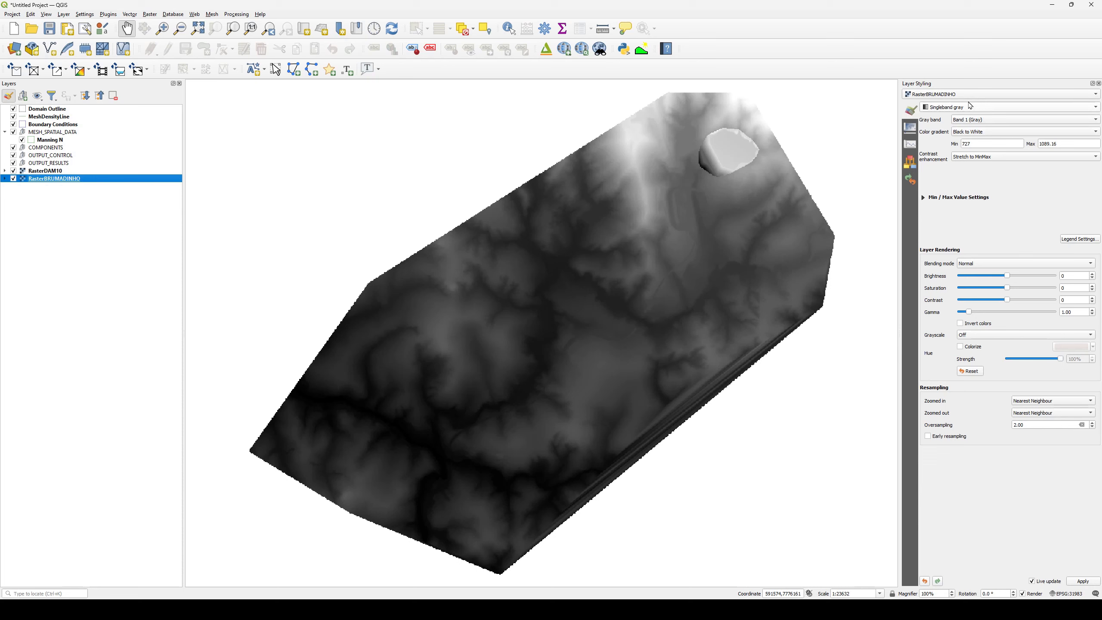
- Render the RasterBRUMADINHO layer as a hillshade with a Z factor of 3
left_click(956, 107)
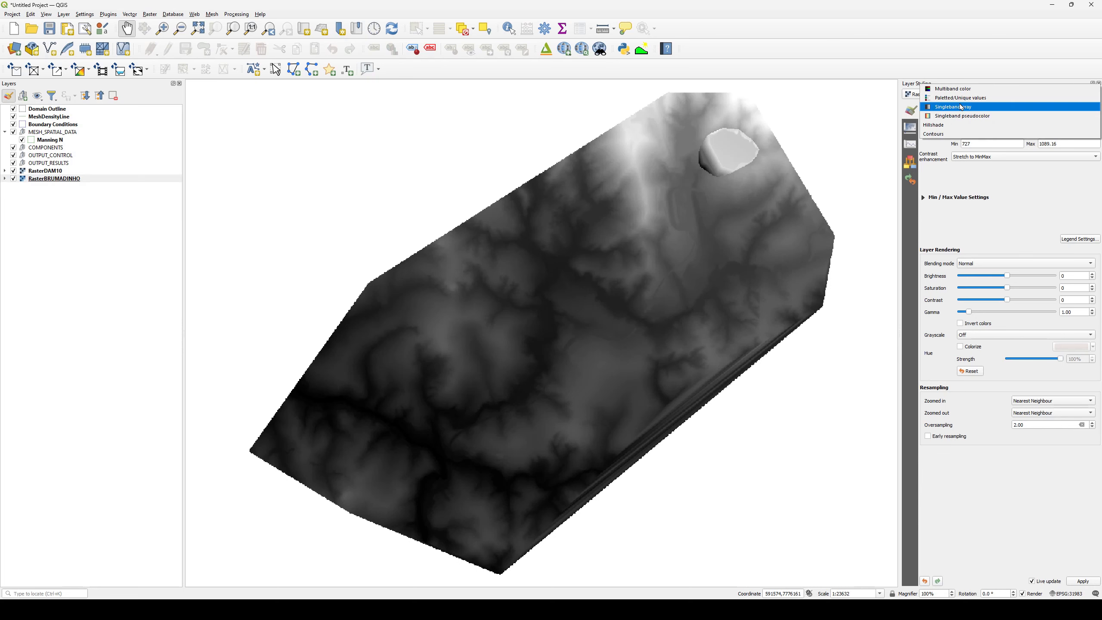
left_click(957, 132)
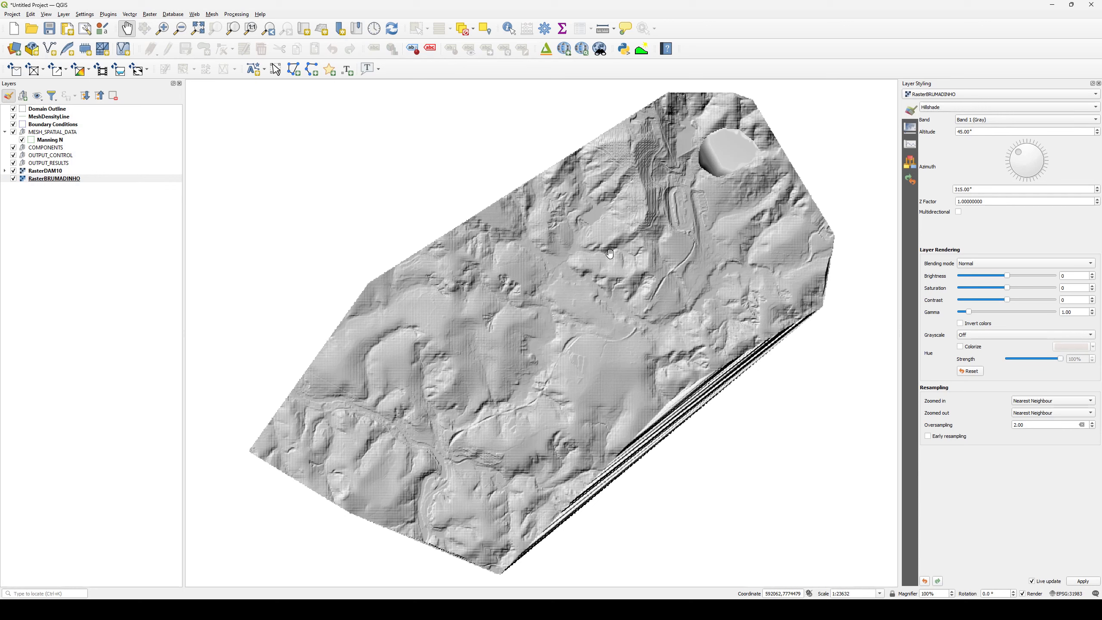
left_click(84, 182)
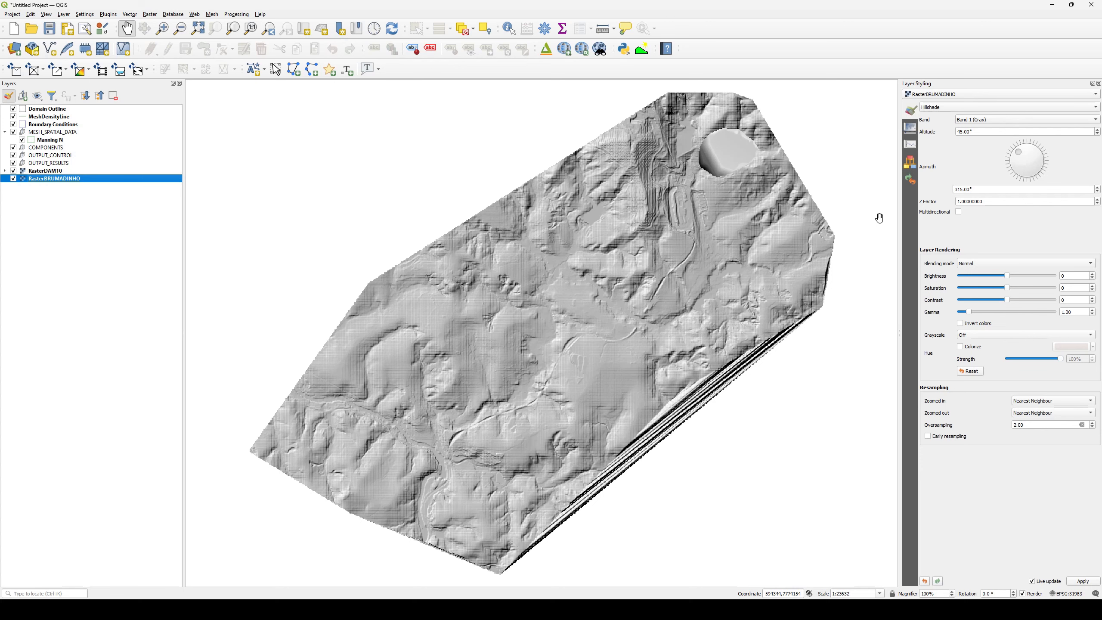
left_click(961, 201)
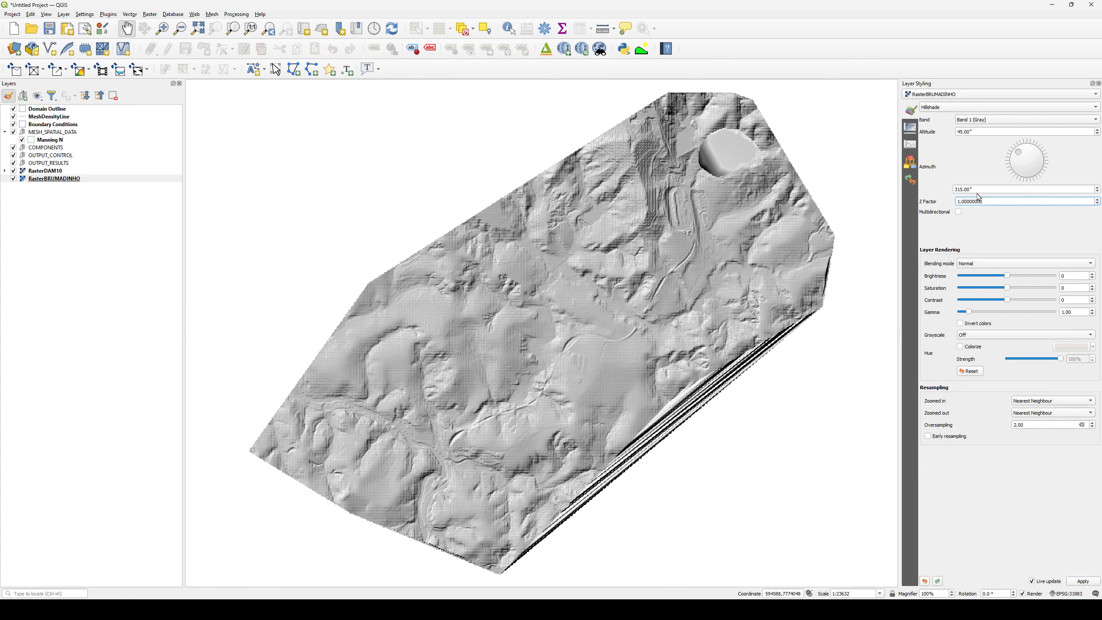
key("BackSpace")
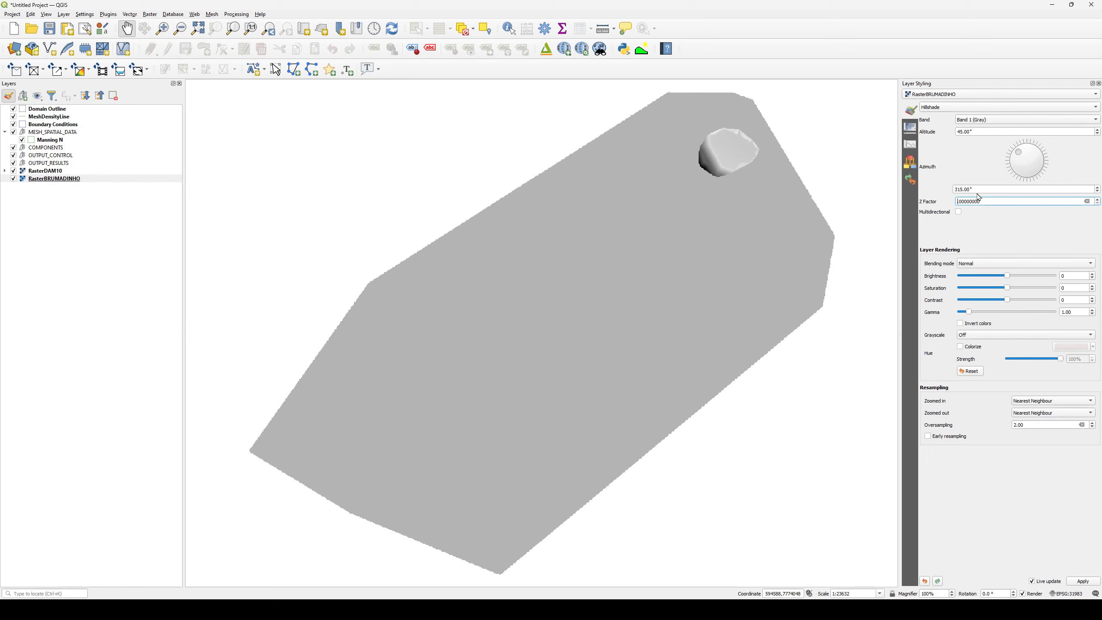
type("3")
key("Return")
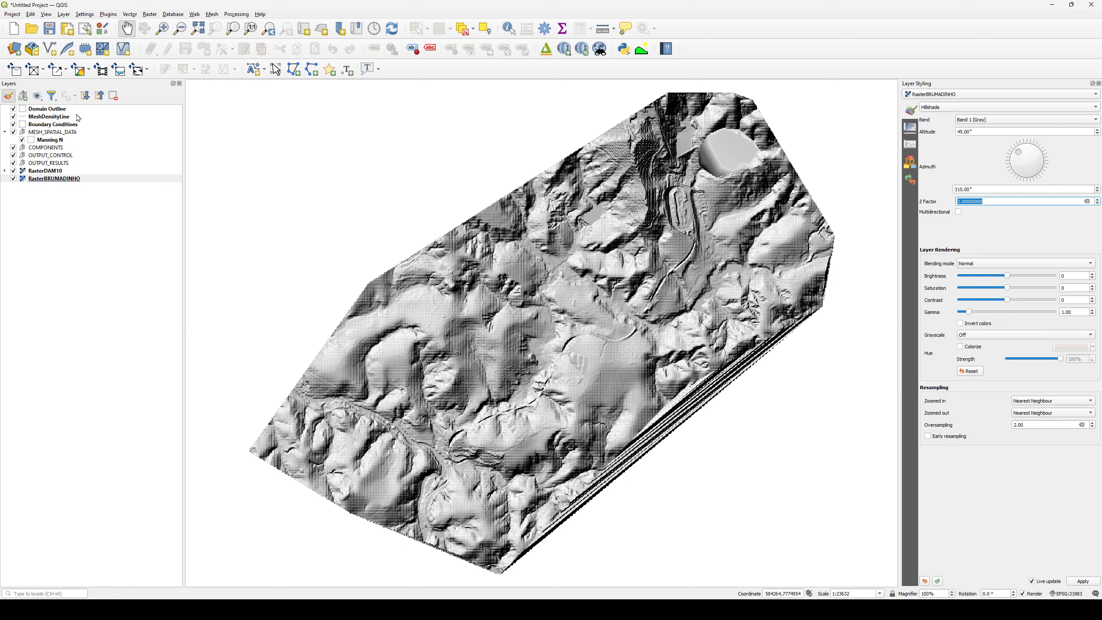
- Put the Domain Outline layer in edit mode and trace a polygon from the dam's upper rim around the downstream valleys and back northwest of the dam
left_click(48, 110)
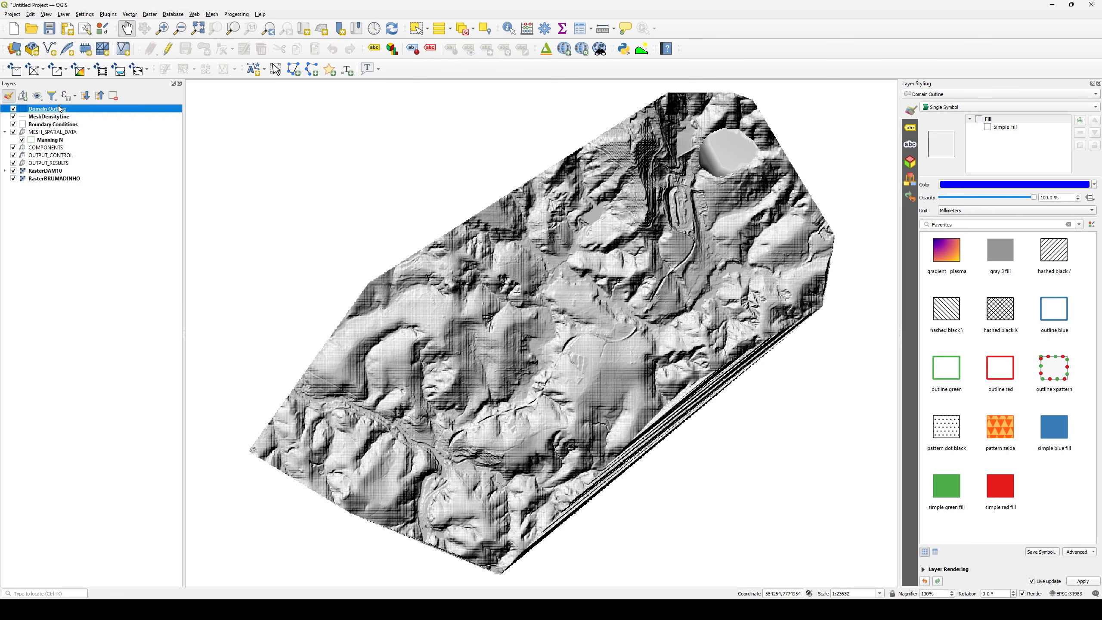
left_click(168, 49)
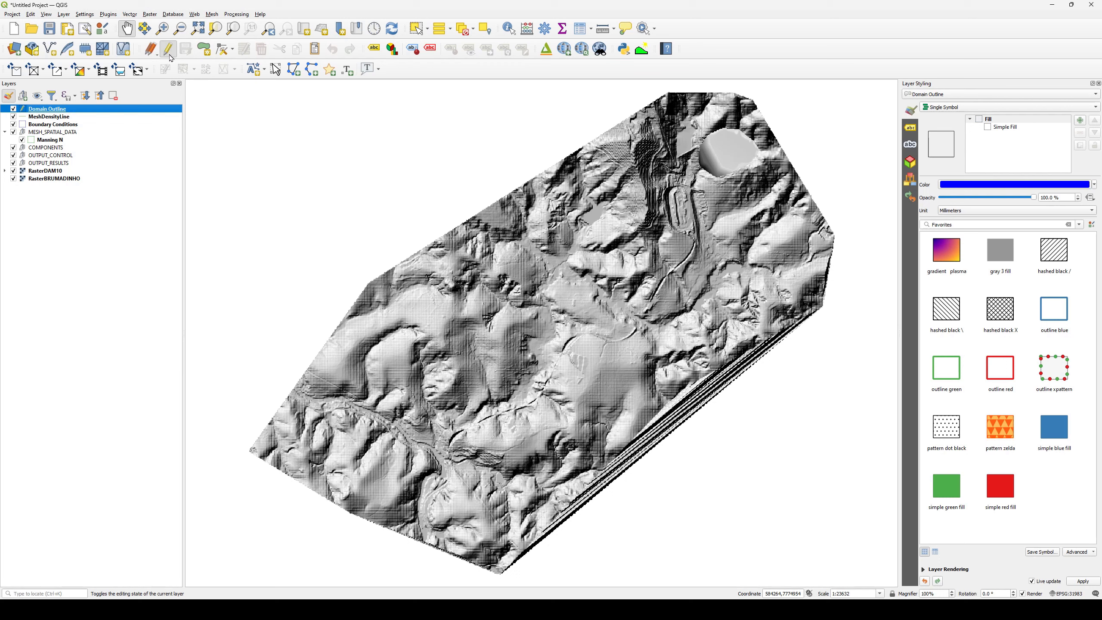
left_click(202, 52)
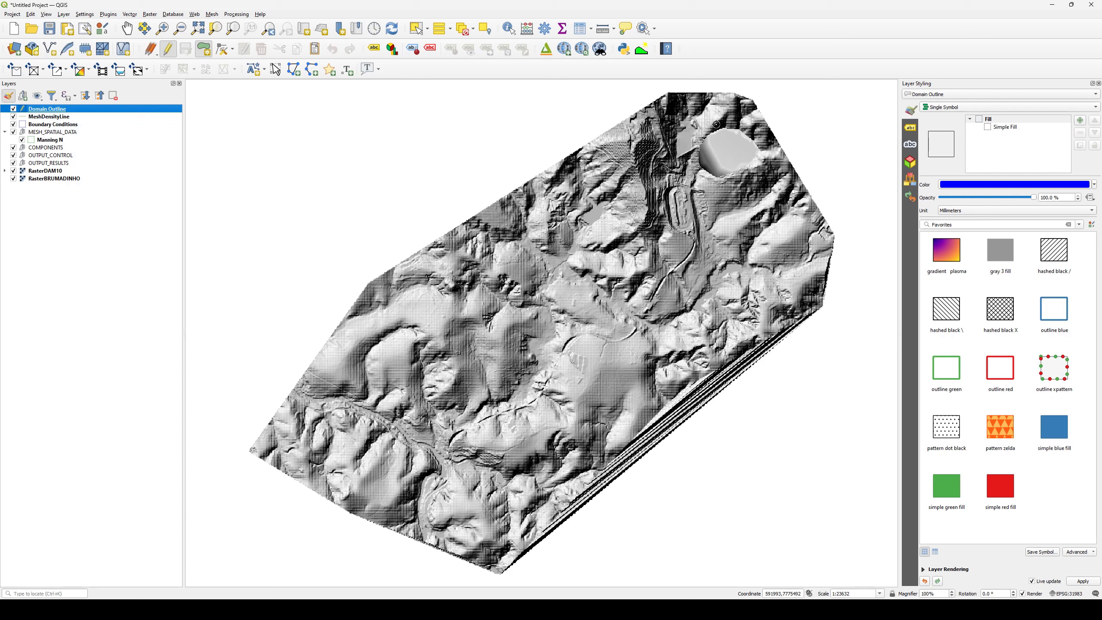
left_click(739, 125)
left_click(755, 127)
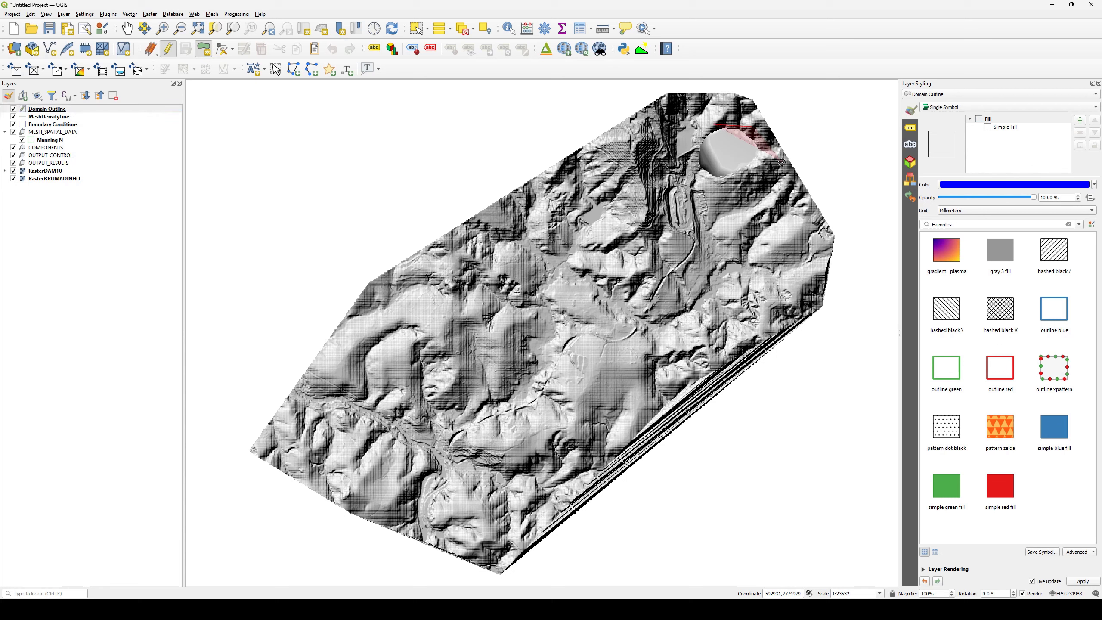
left_click(780, 191)
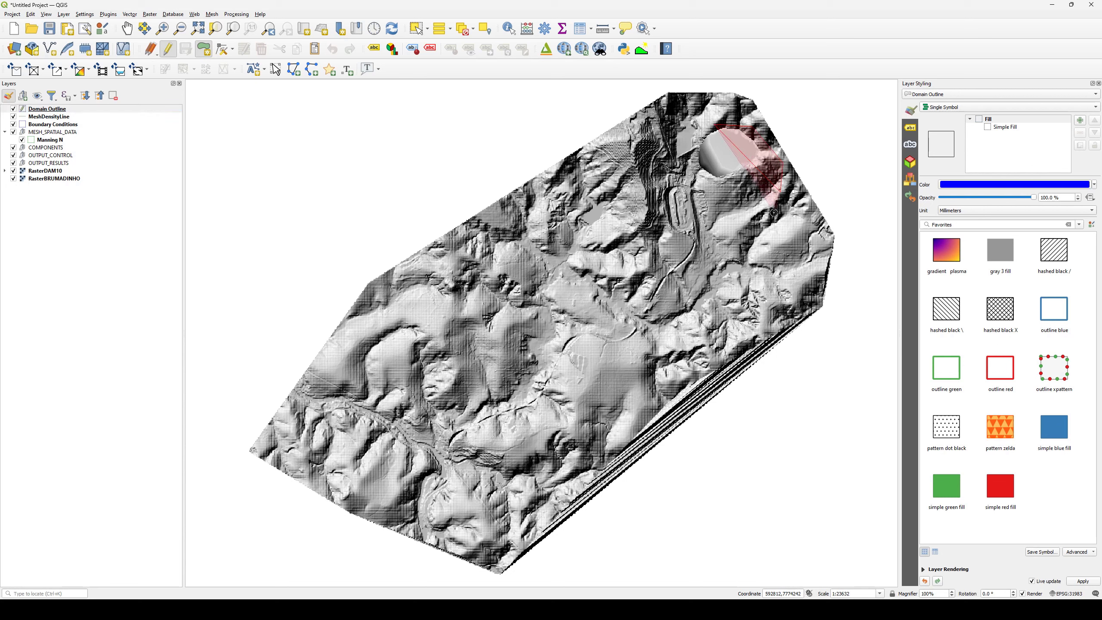
left_click(755, 246)
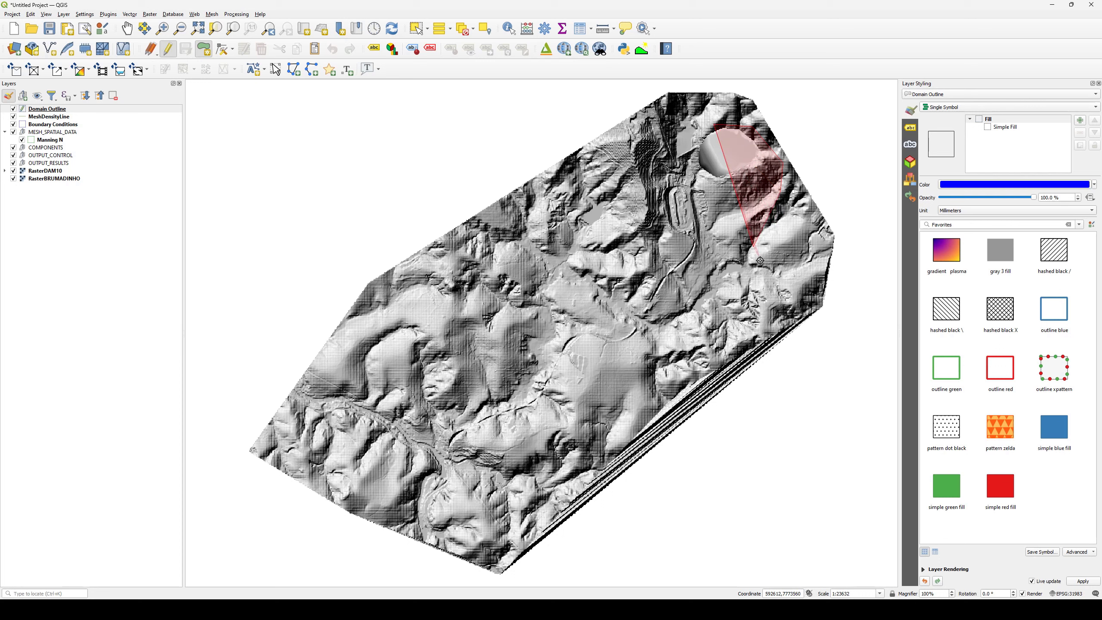
left_click(779, 285)
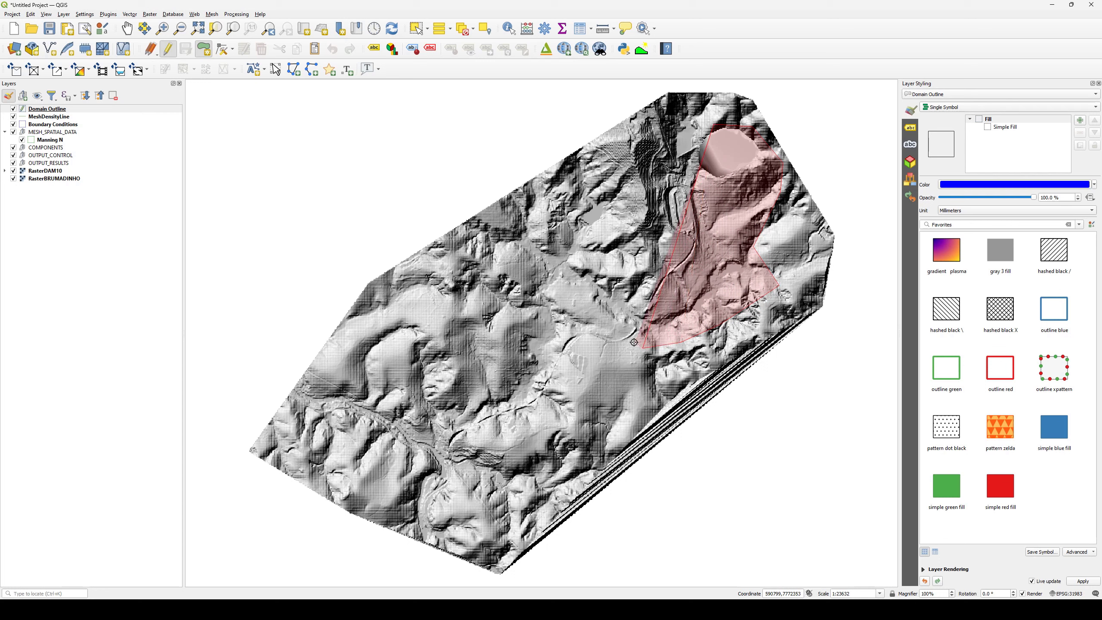
left_click(644, 349)
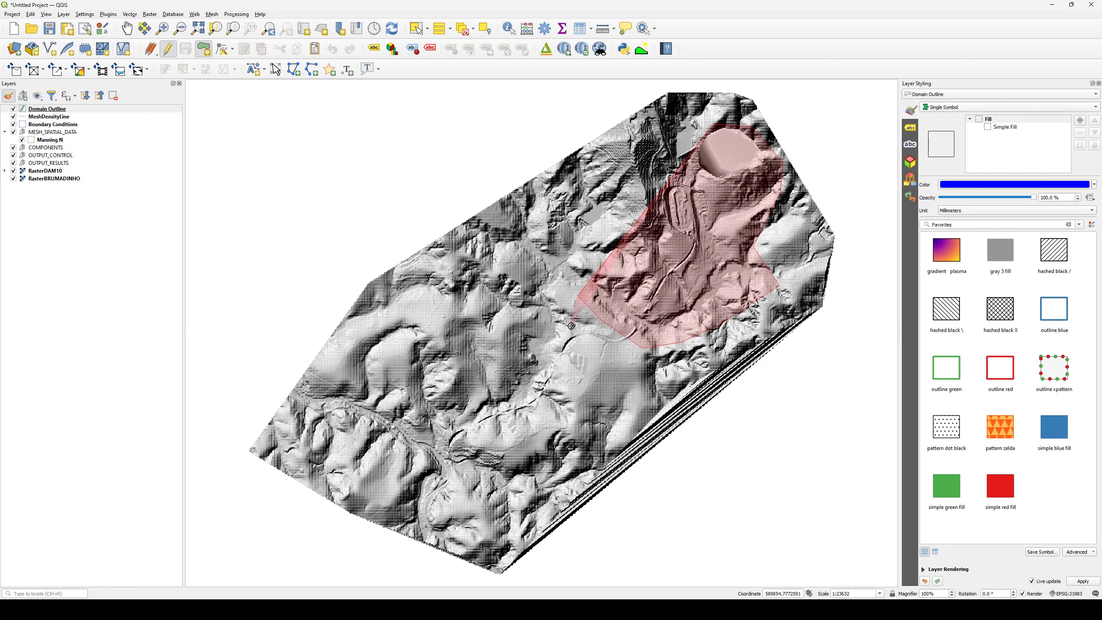
left_click(586, 306)
left_click(578, 425)
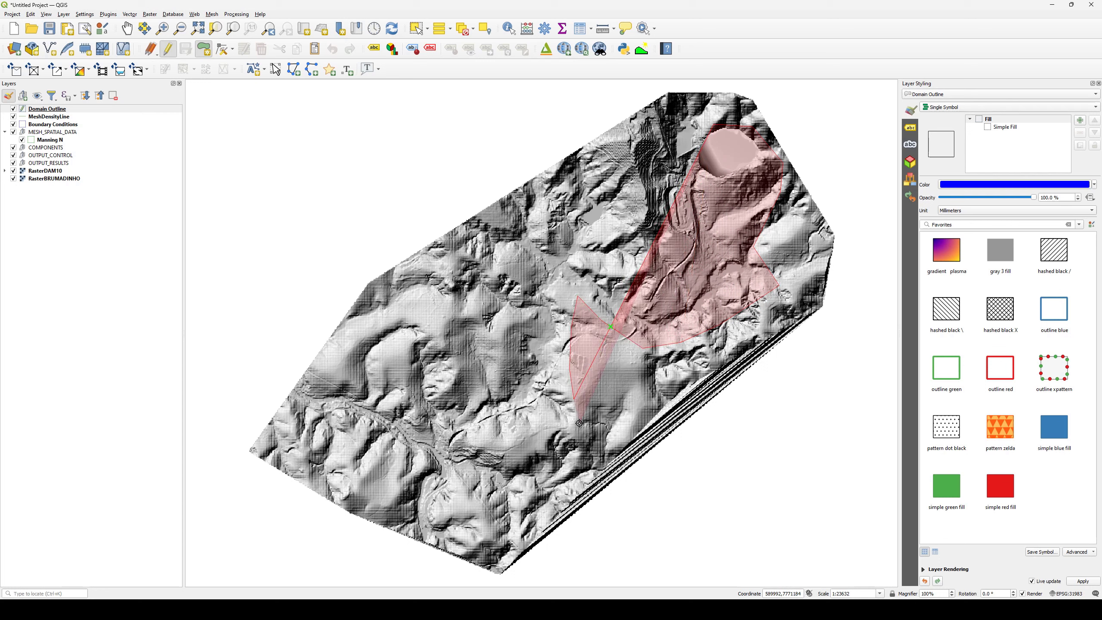
left_click(545, 426)
left_click(520, 438)
left_click(514, 458)
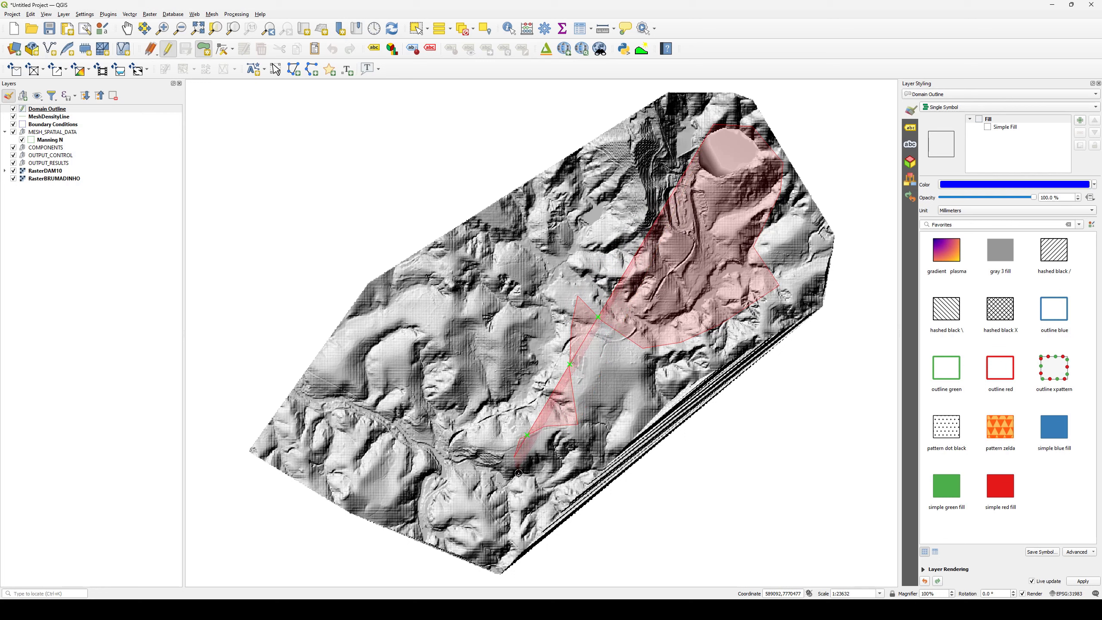
left_click(525, 490)
left_click(530, 528)
left_click(506, 558)
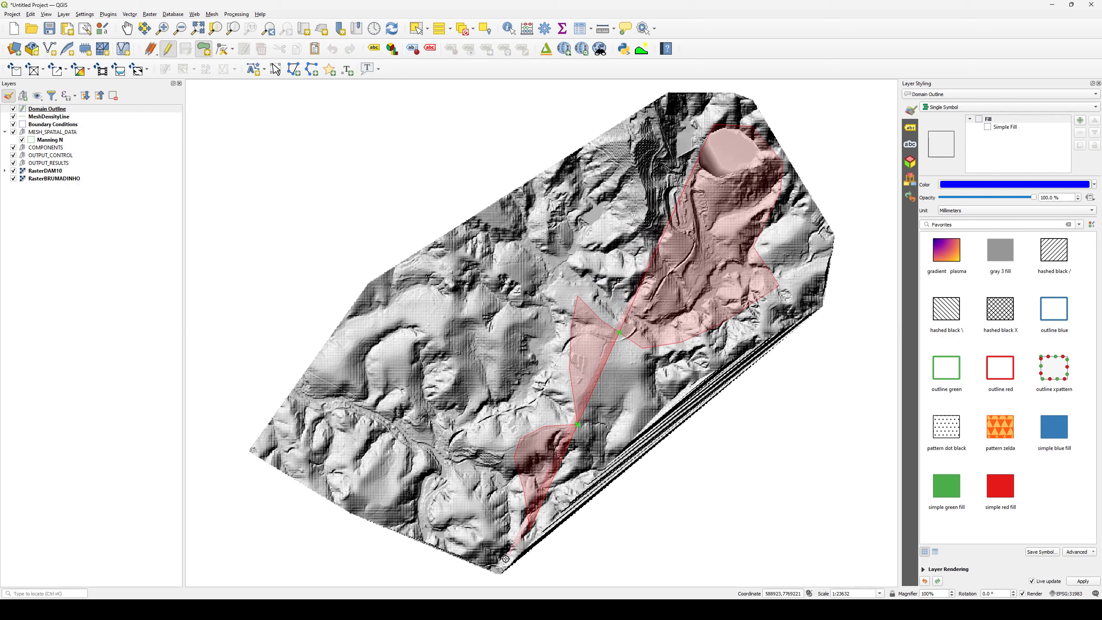
left_click(462, 551)
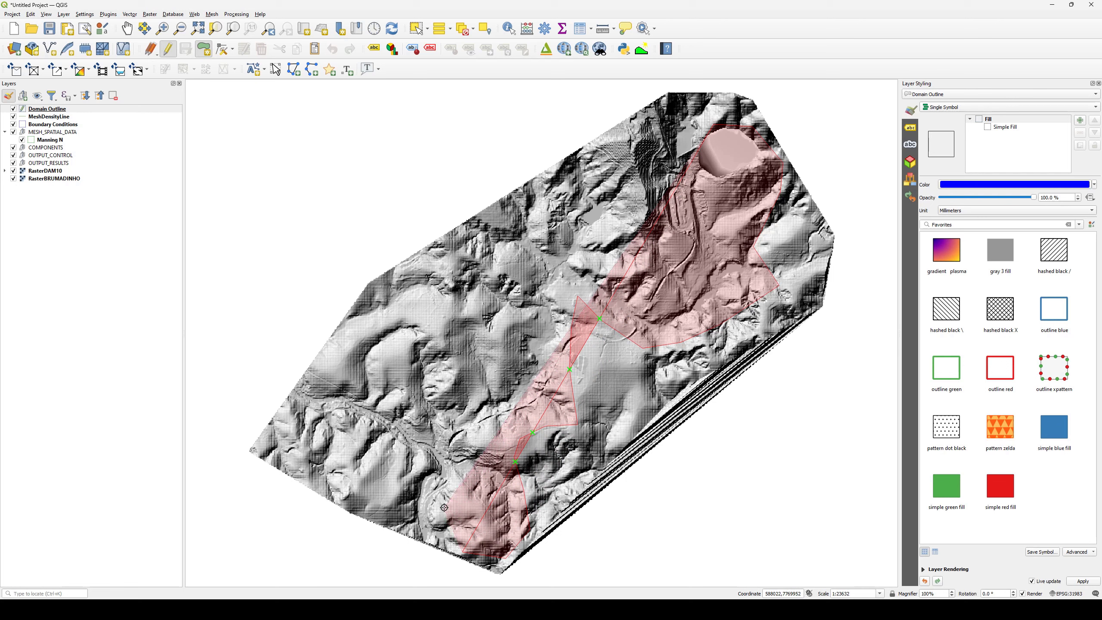
left_click(438, 494)
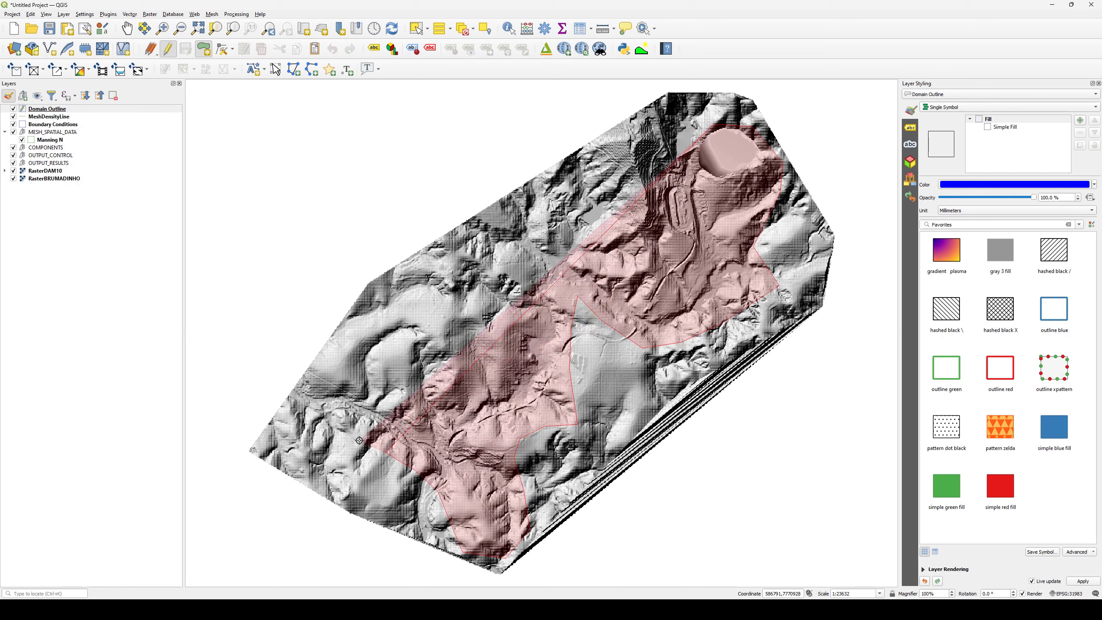
left_click(330, 394)
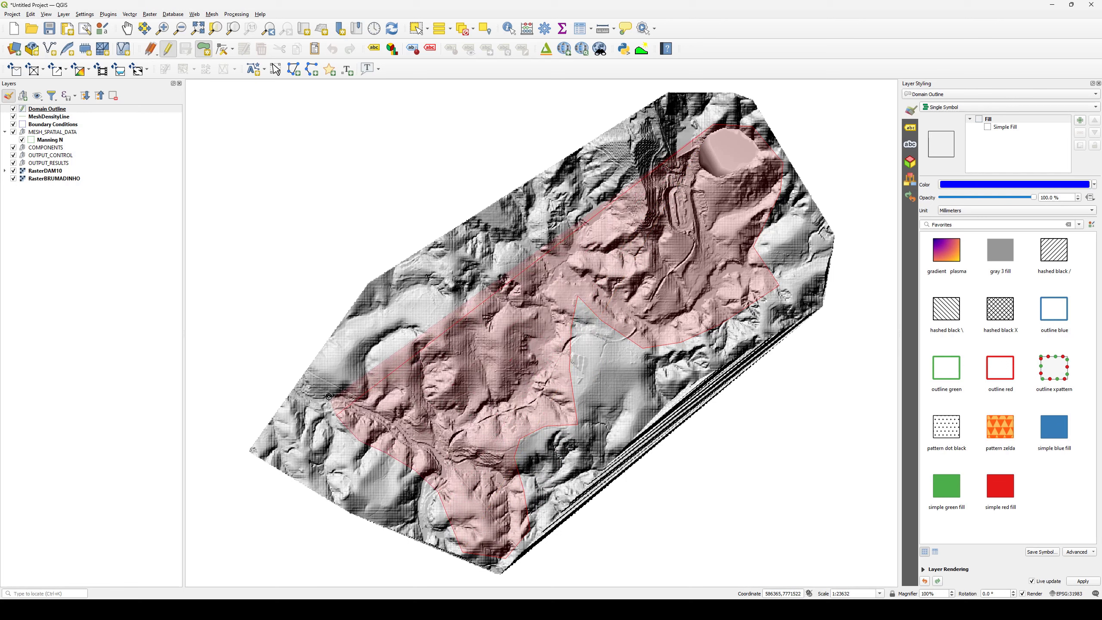
left_click(339, 356)
left_click(352, 328)
left_click(399, 312)
left_click(437, 312)
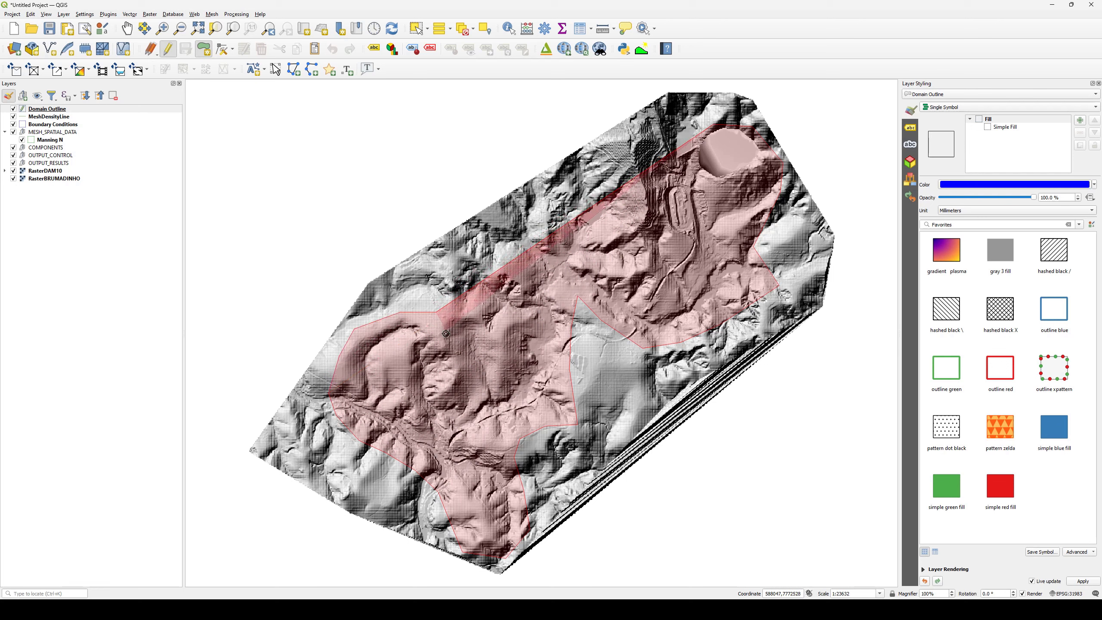
left_click(444, 345)
left_click(454, 377)
left_click(478, 376)
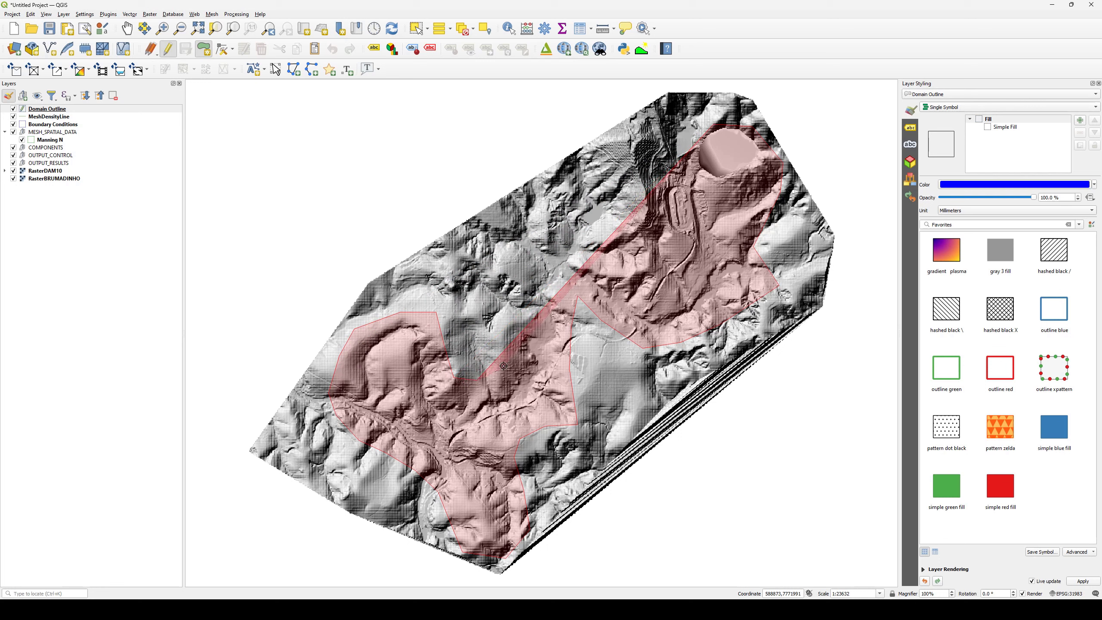
left_click(506, 332)
left_click(513, 322)
left_click(531, 311)
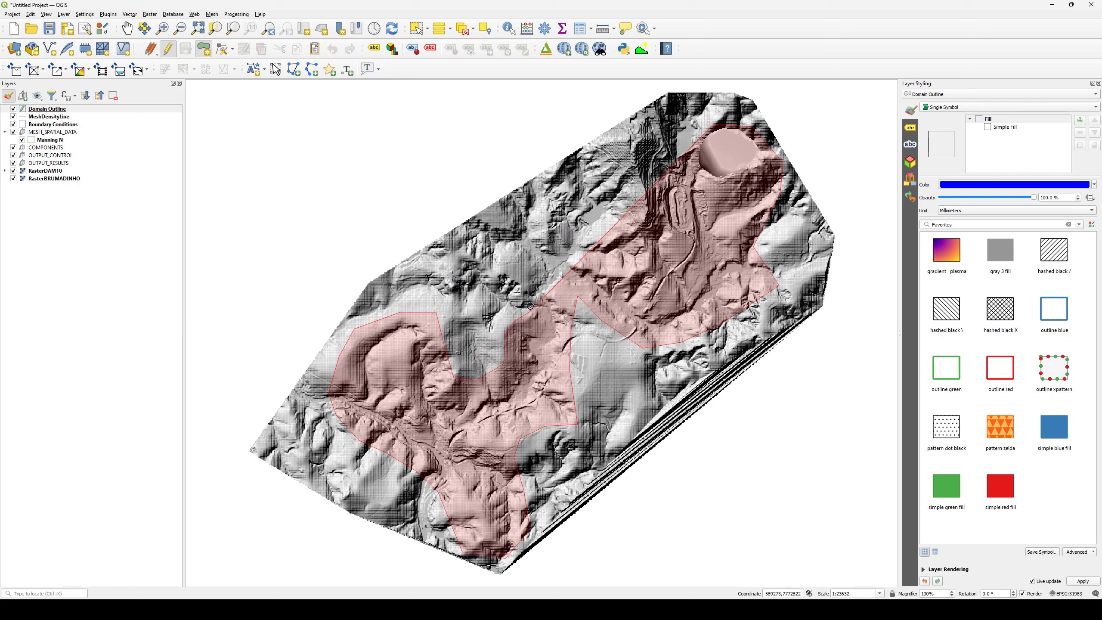
left_click(523, 283)
left_click(527, 261)
left_click(513, 248)
left_click(499, 224)
left_click(528, 202)
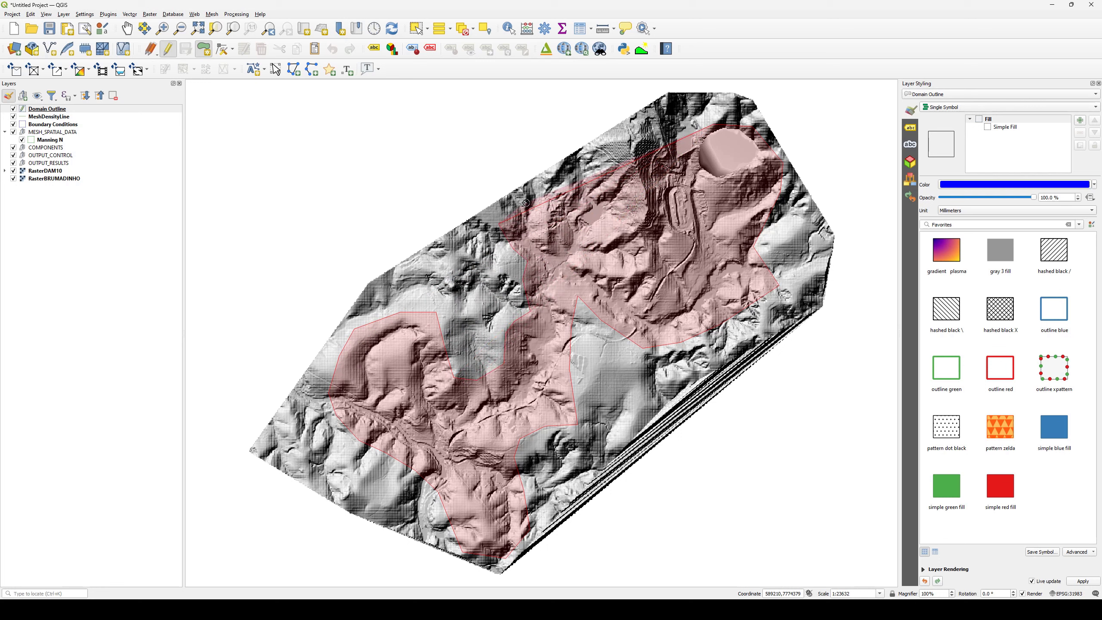
left_click(555, 200)
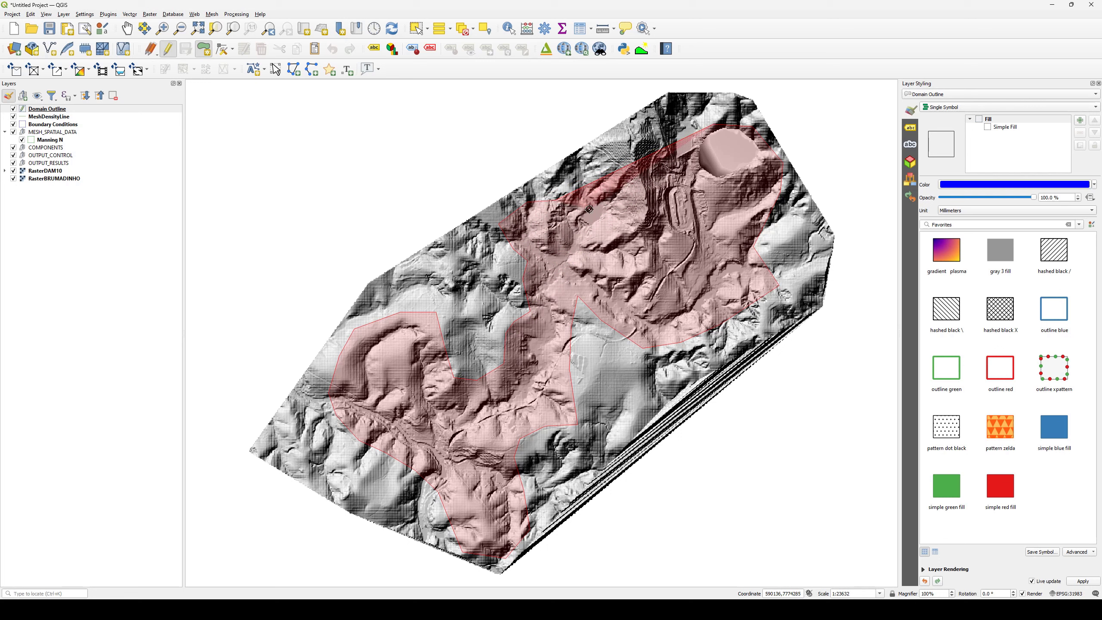
left_click(586, 208)
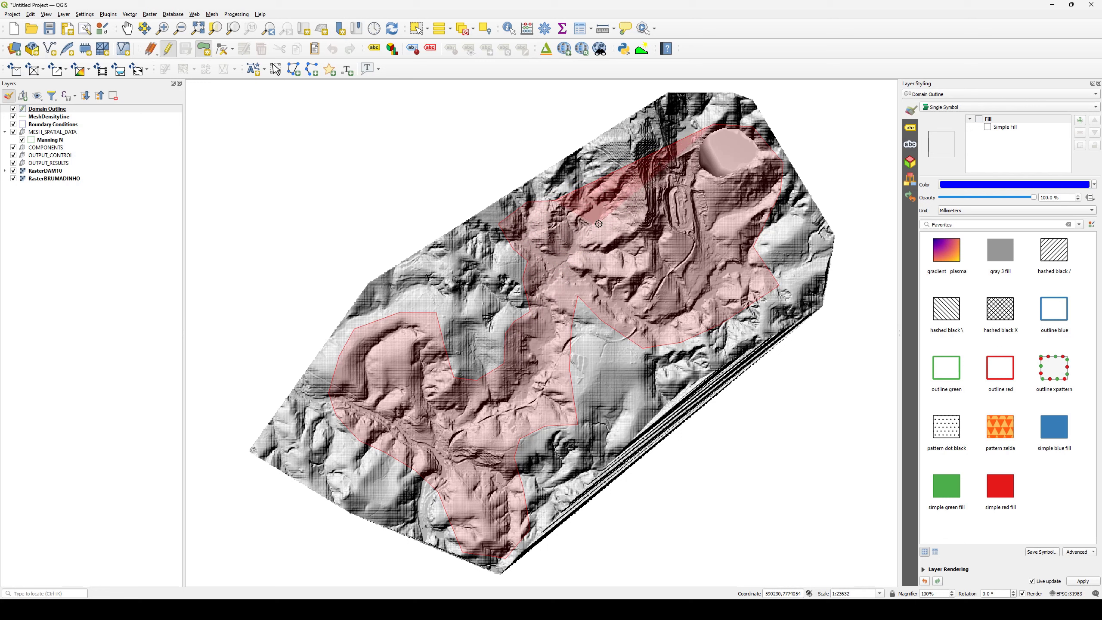
left_click(603, 251)
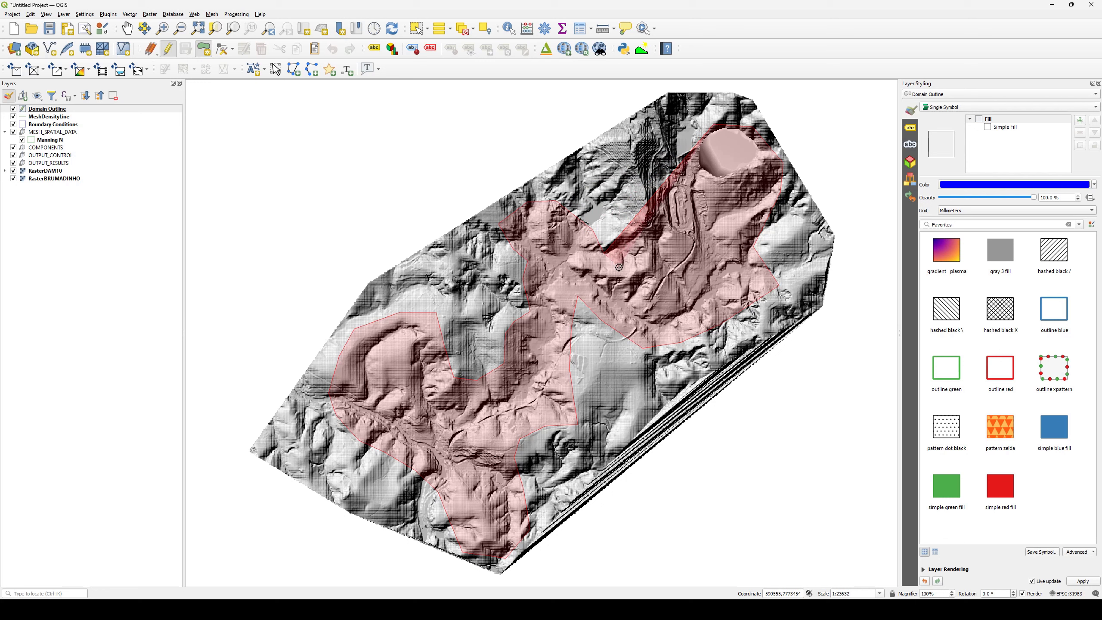
left_click(643, 282)
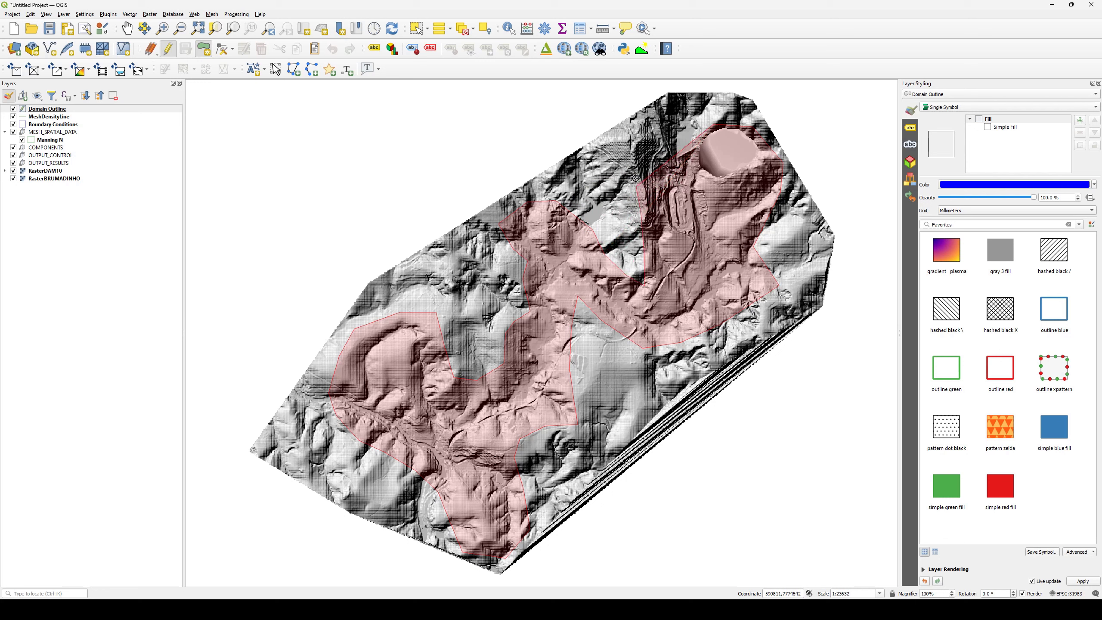
- Finish the domain outline polygon and set its CellSize attribute to 50
right_click(708, 127)
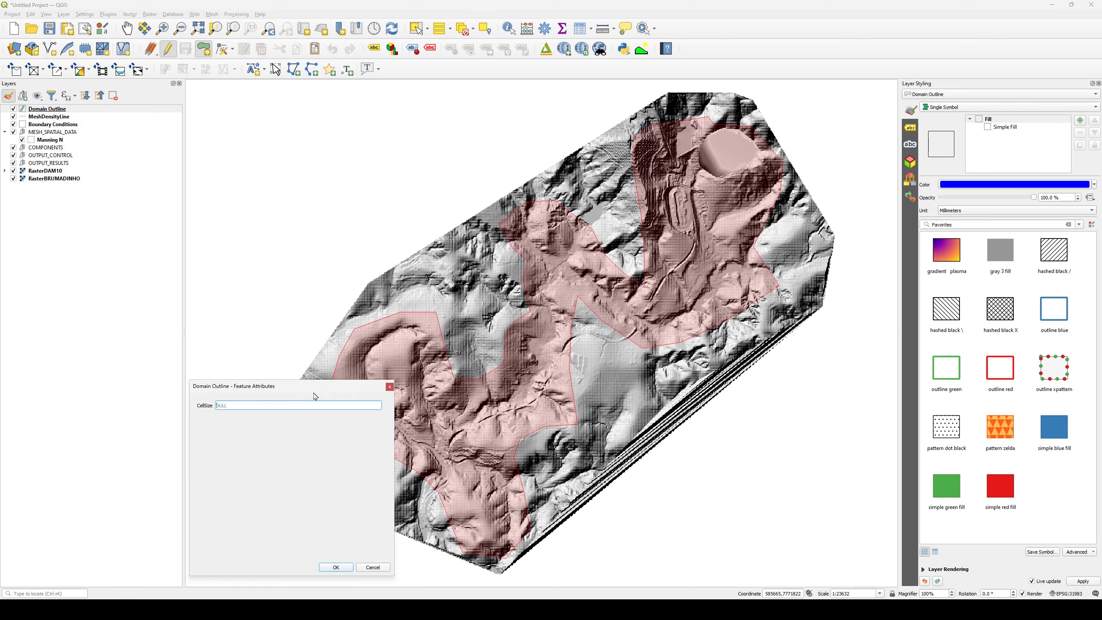
left_click_drag(316, 393, 322, 266)
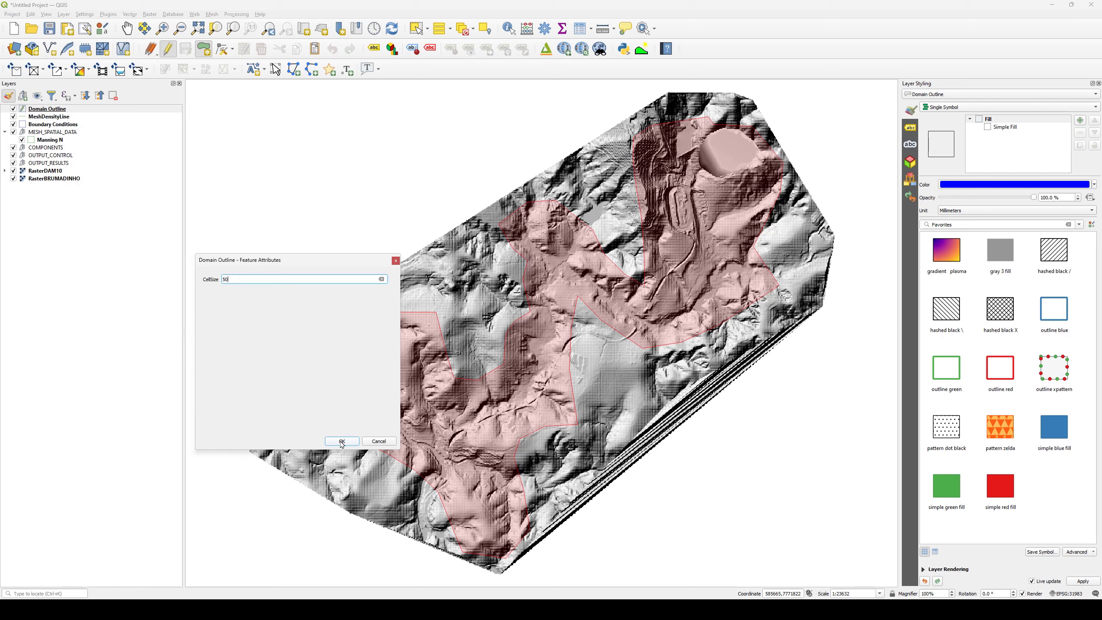
left_click(342, 441)
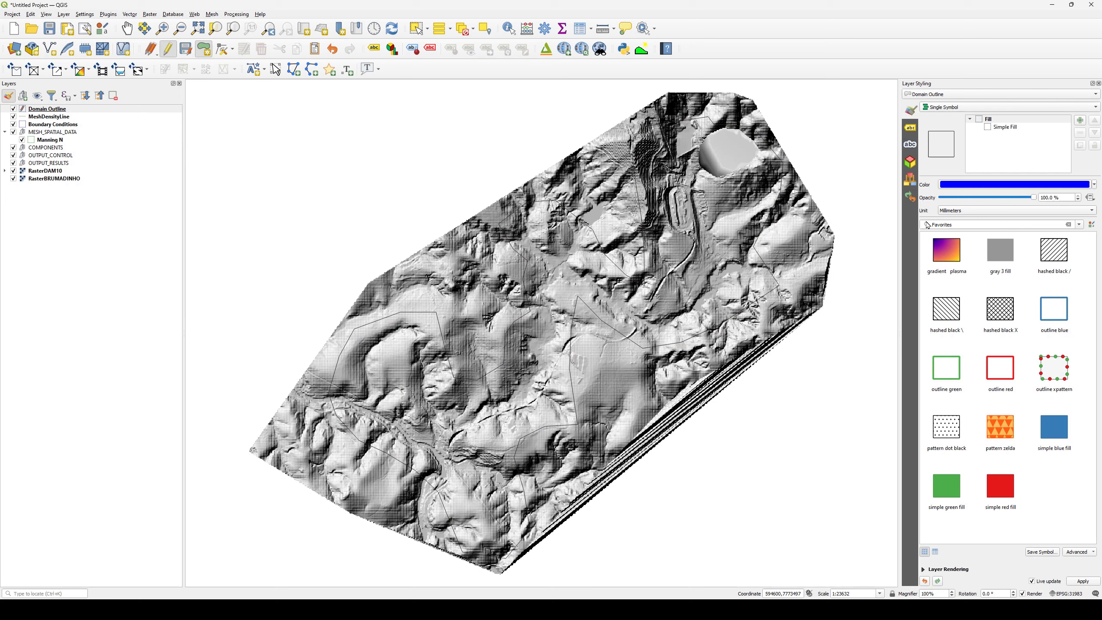
- Set the stroke width of the Domain Outline layer's simple fill symbol to 1 millimetre
left_click(1005, 127)
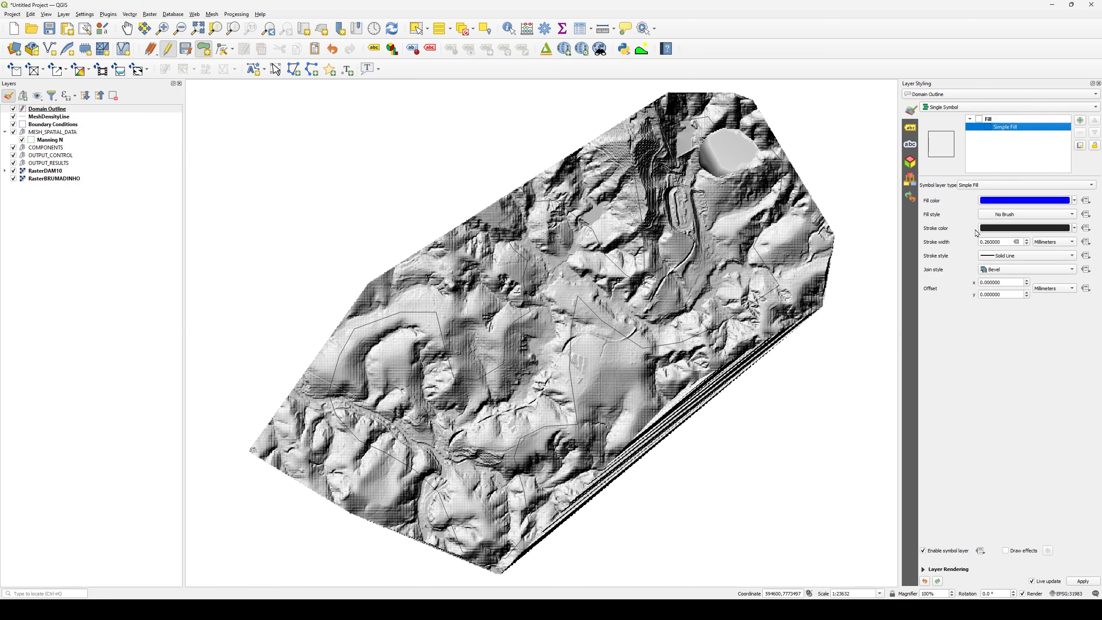
left_click_drag(1002, 242, 970, 249)
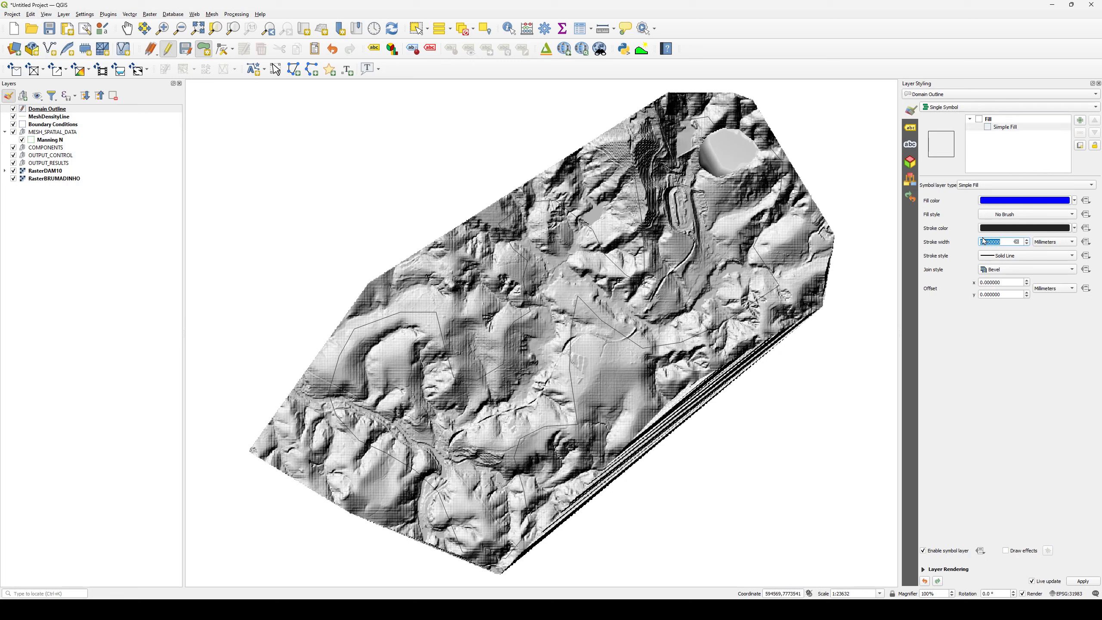
type("1")
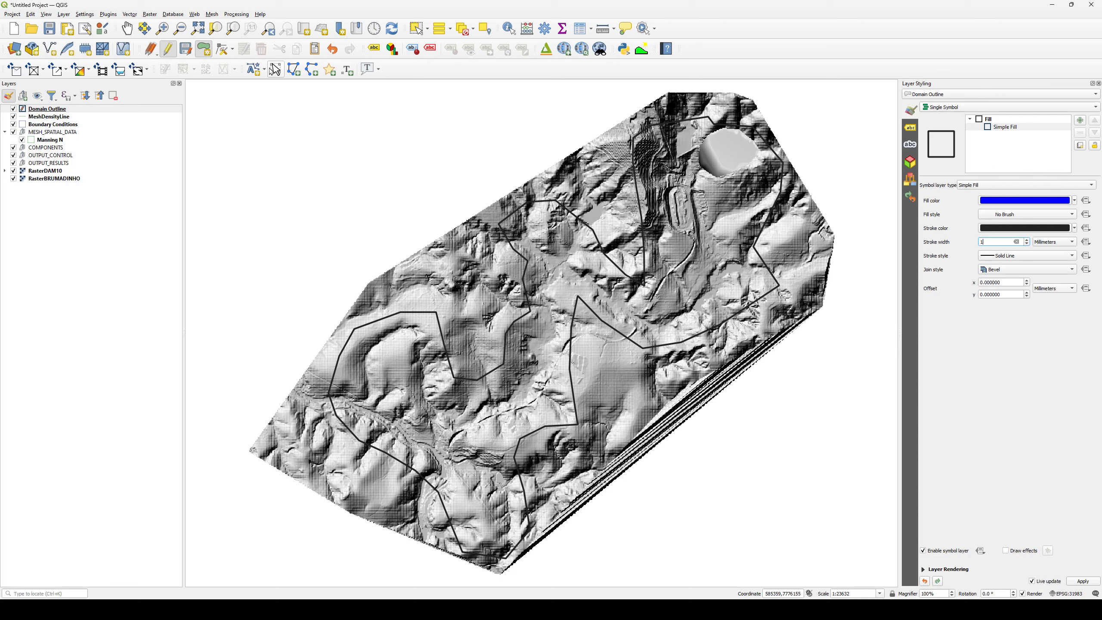
- Save the Domain Outline layer's edits and end its editing session
left_click(202, 51)
left_click(186, 50)
left_click(168, 51)
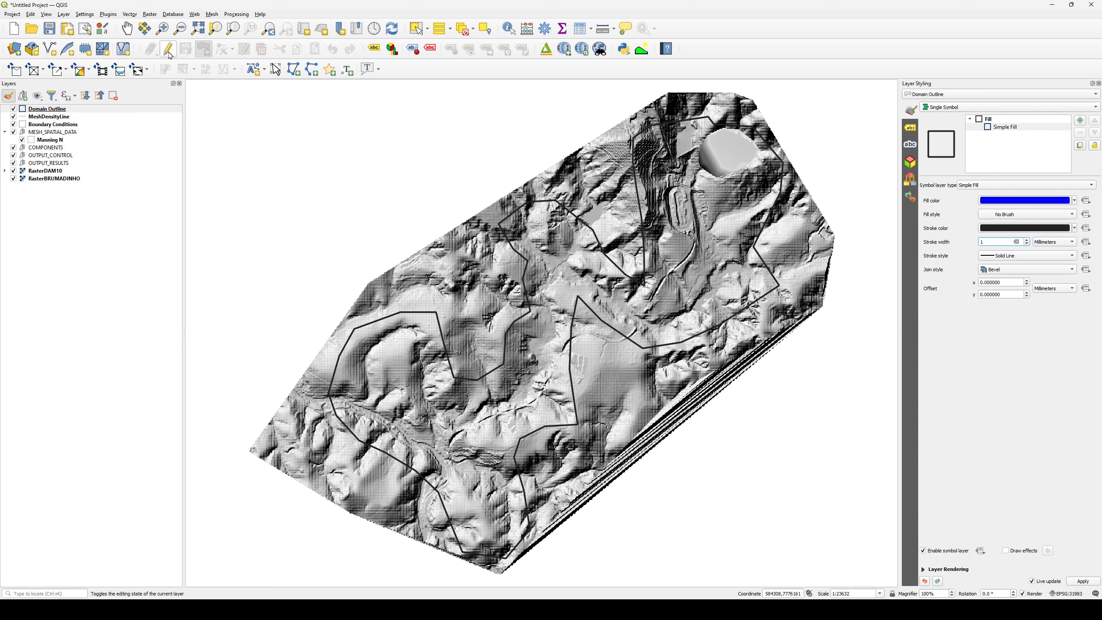
- Put the MeshDensityLine layer in edit mode and trace a line from the dam along the valley to the domain's southern tip with CellSize 25
left_click(62, 118)
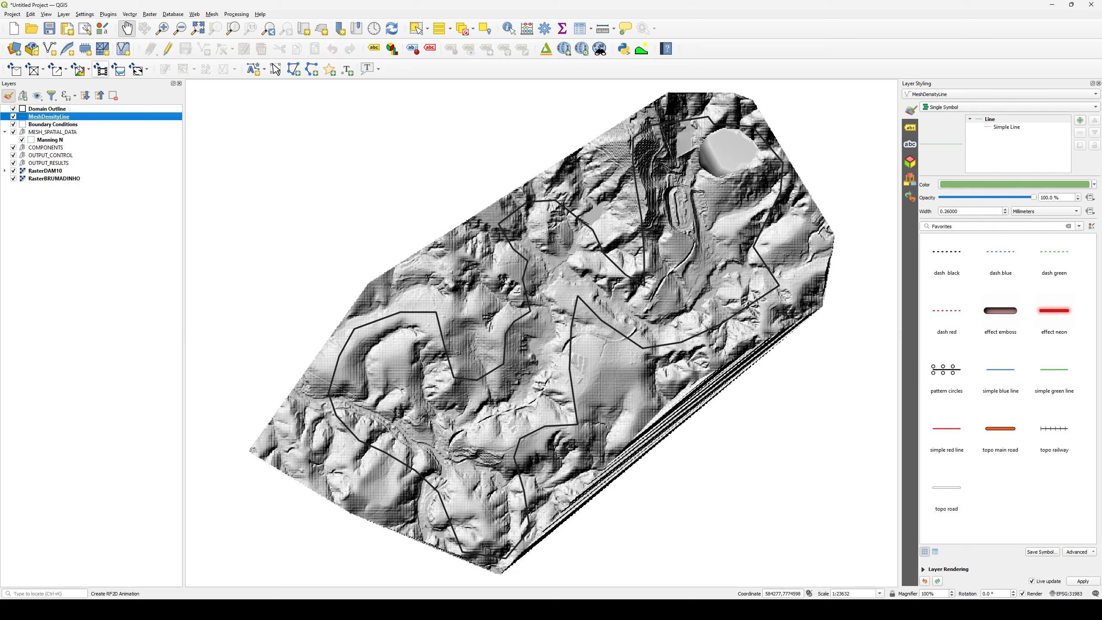
left_click(168, 49)
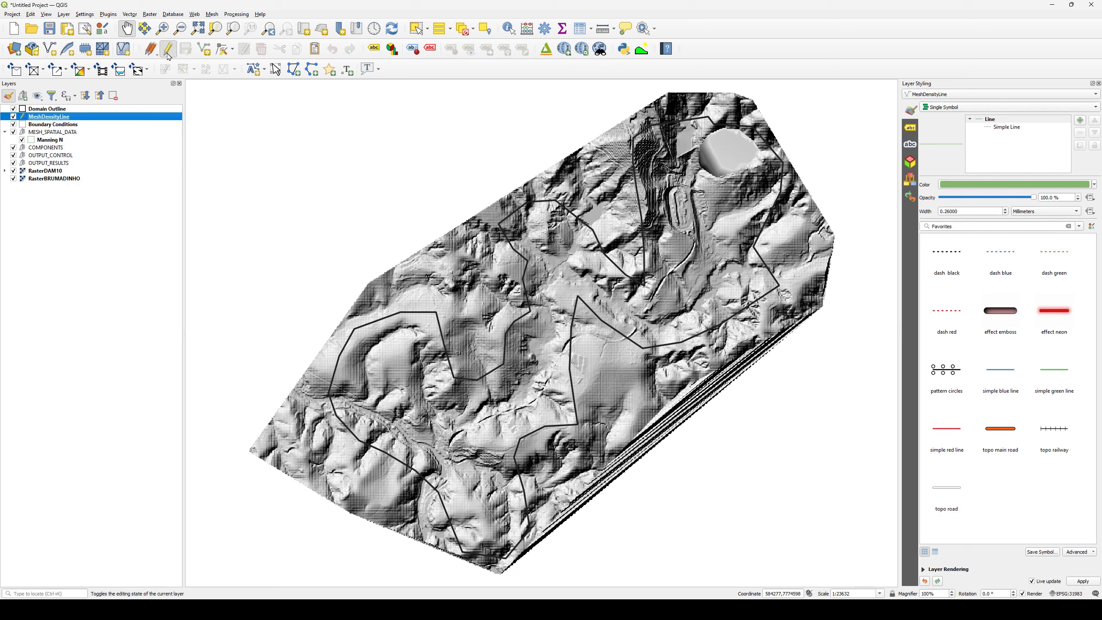
left_click(205, 50)
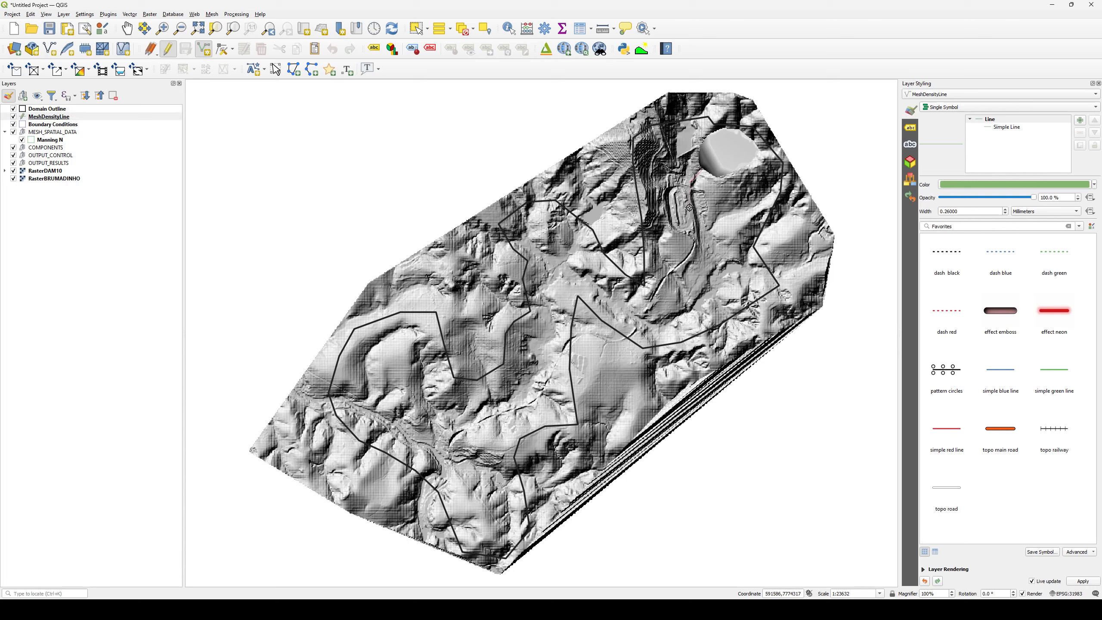
left_click(702, 281)
left_click(648, 315)
left_click(551, 286)
left_click(553, 312)
left_click(550, 335)
left_click(524, 397)
left_click(500, 408)
left_click(484, 414)
left_click(467, 423)
left_click(458, 434)
left_click(458, 454)
left_click(497, 476)
right_click(505, 546)
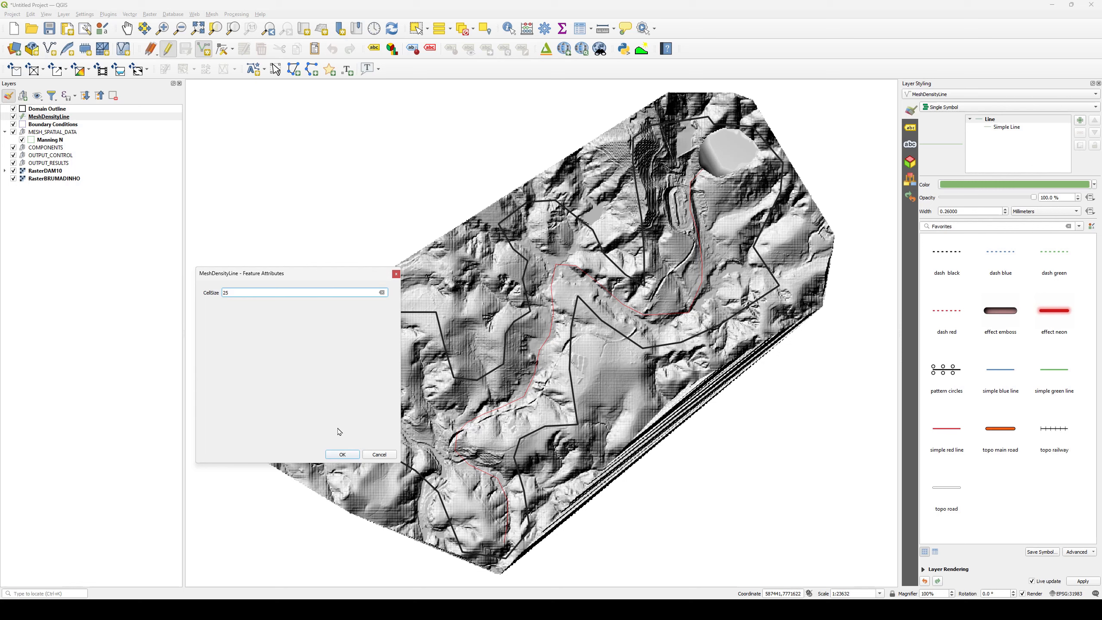
left_click(341, 455)
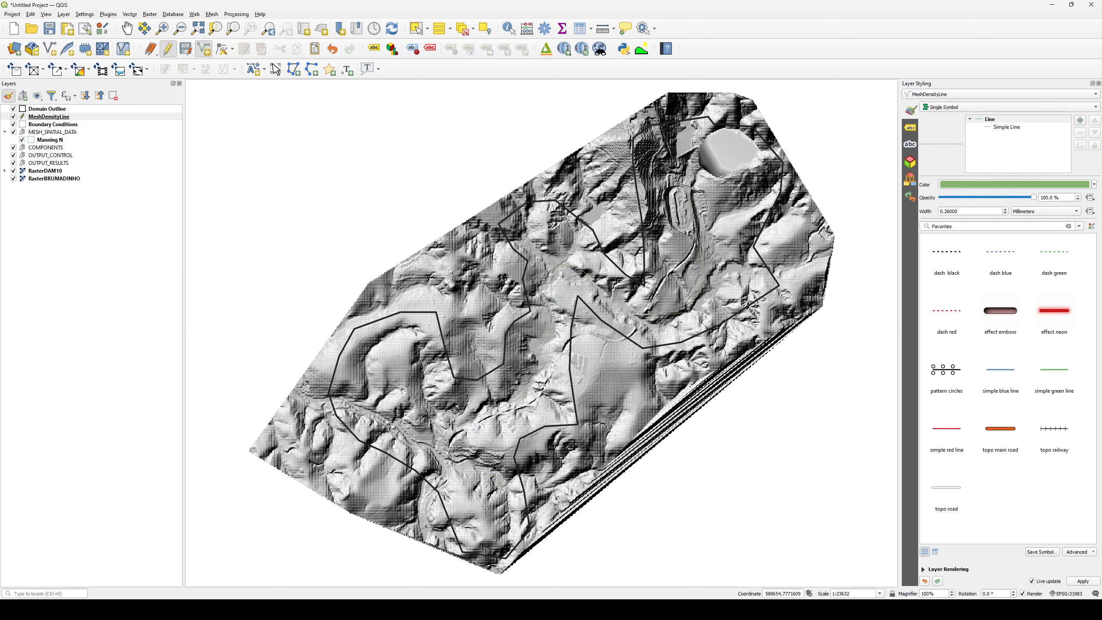
- Add a second mesh density line from the domain's western edge along the river to the first line, with CellSize 10
left_click(341, 398)
left_click(415, 438)
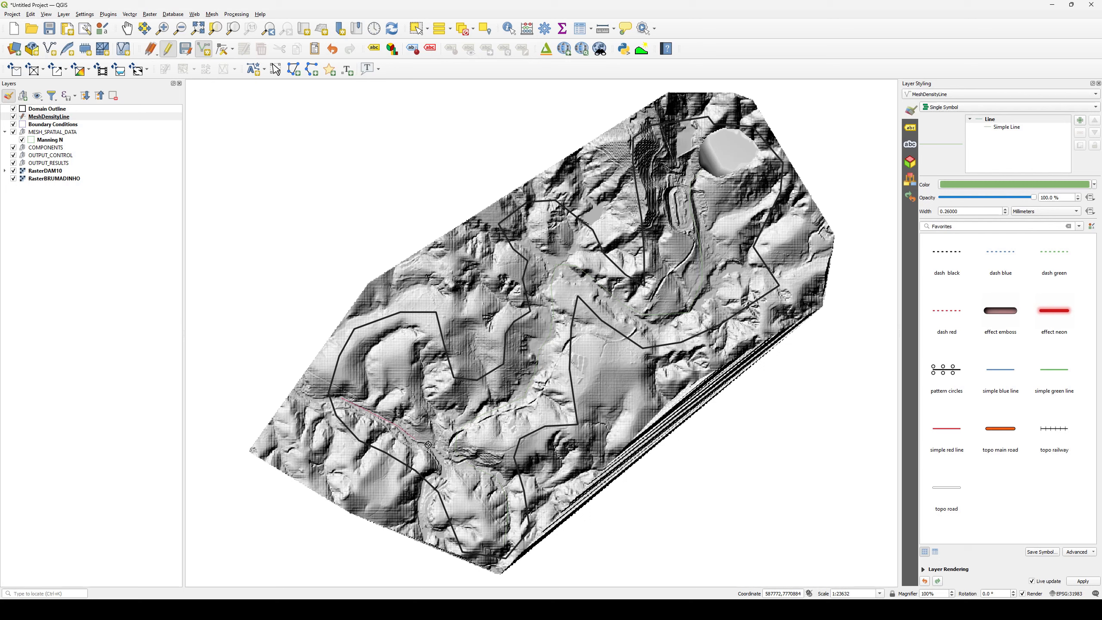
right_click(449, 451)
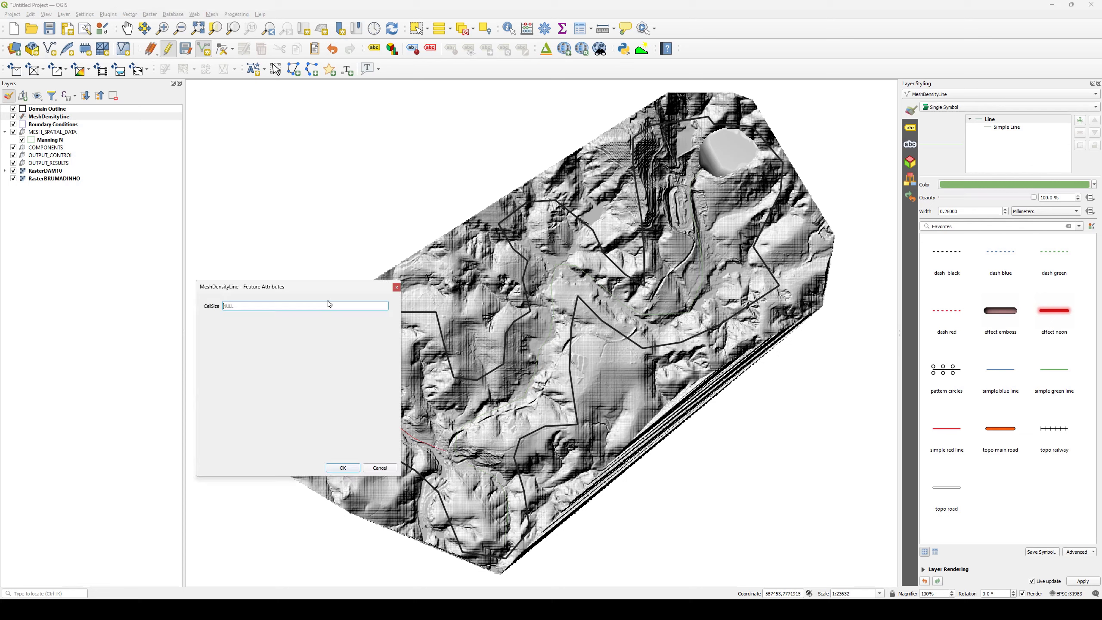
type("10")
left_click(342, 467)
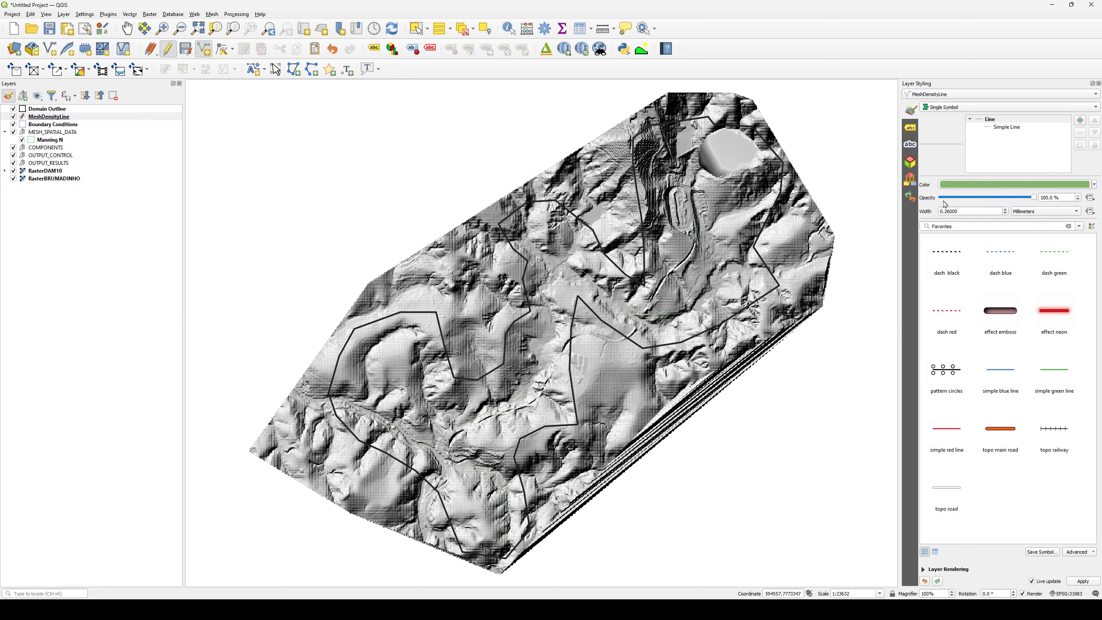
- Style the MeshDensityLine layer with a 1 millimetre bright green line and end its editing session
double_click(969, 211)
type("1")
key("Return")
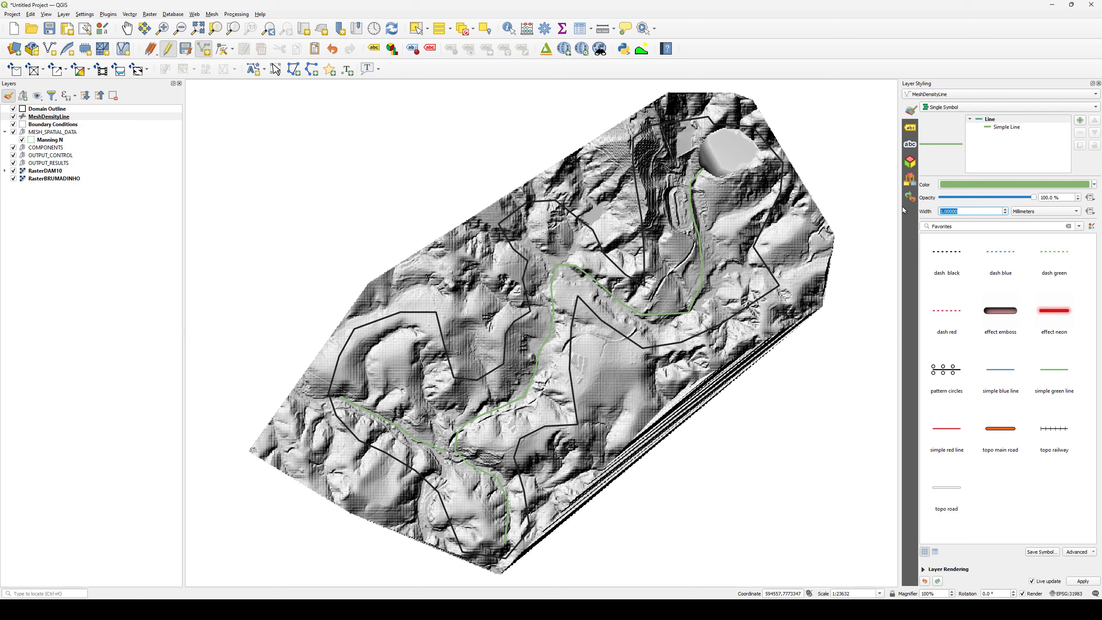
left_click(1096, 185)
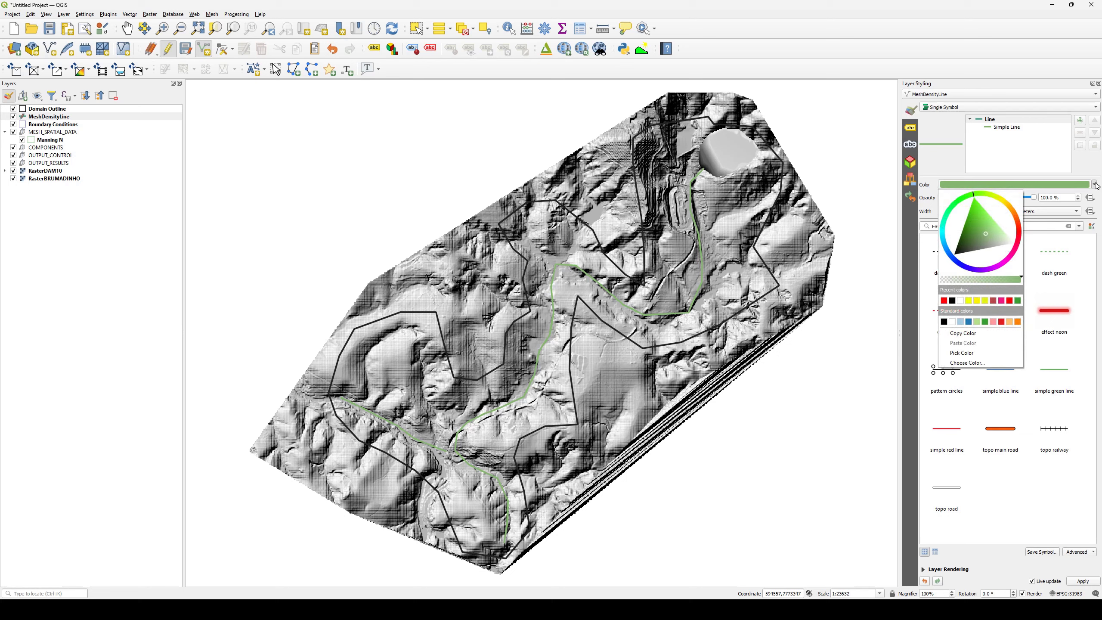
left_click_drag(952, 234, 972, 203)
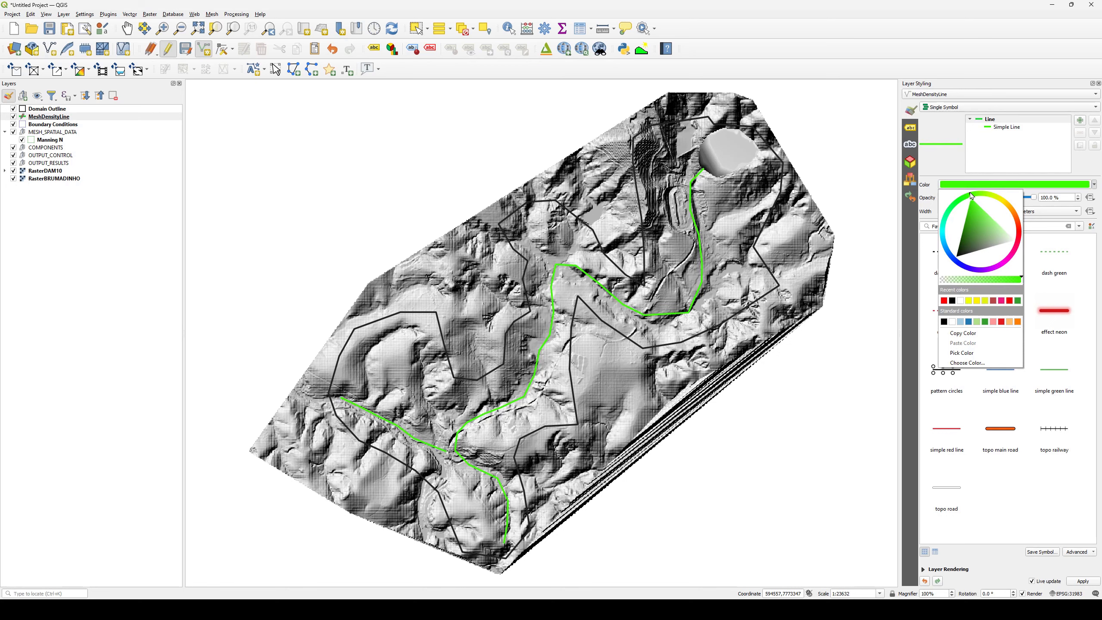
left_click(1082, 191)
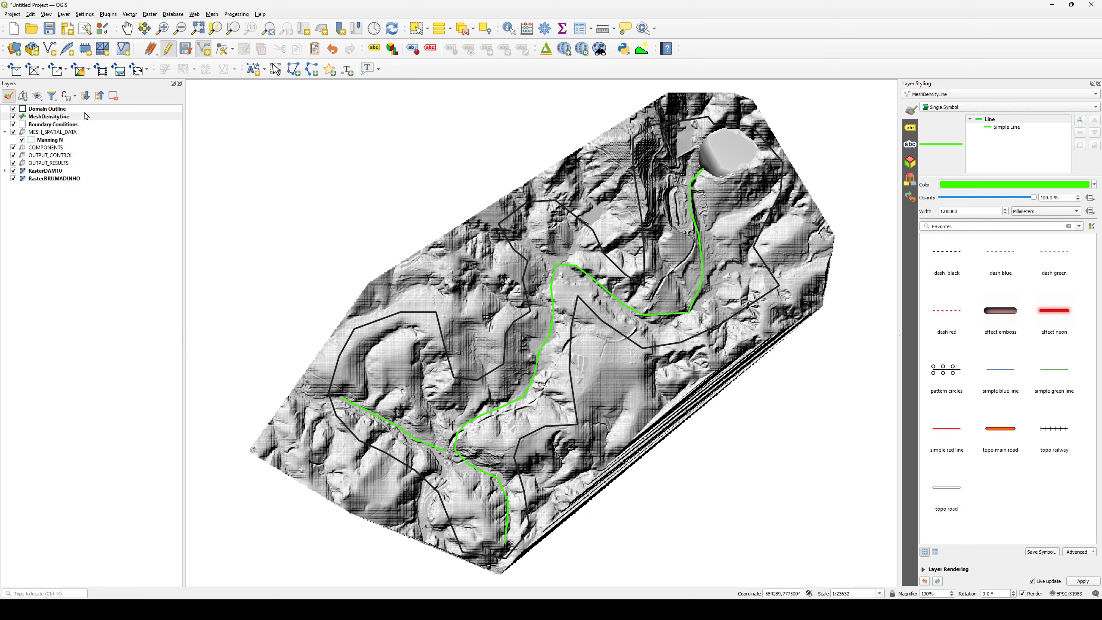
left_click(168, 49)
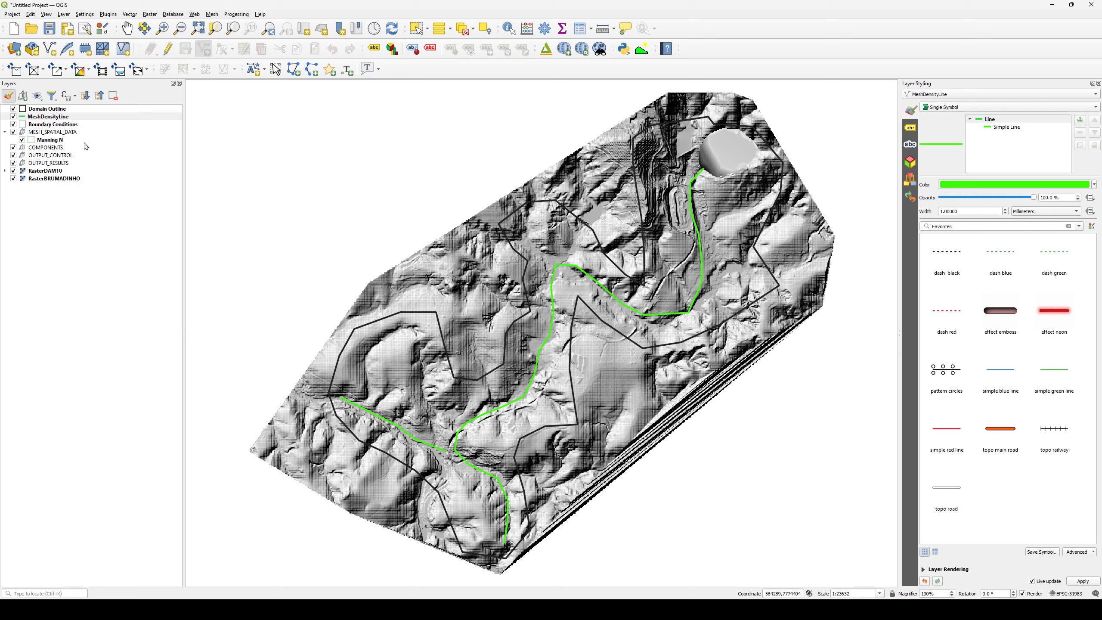
- Select the Boundary Conditions layer and, in File Explorer, locate Paraopeba.QVT in the BrumadinhoRF2D_T_ project folder
left_click(63, 127)
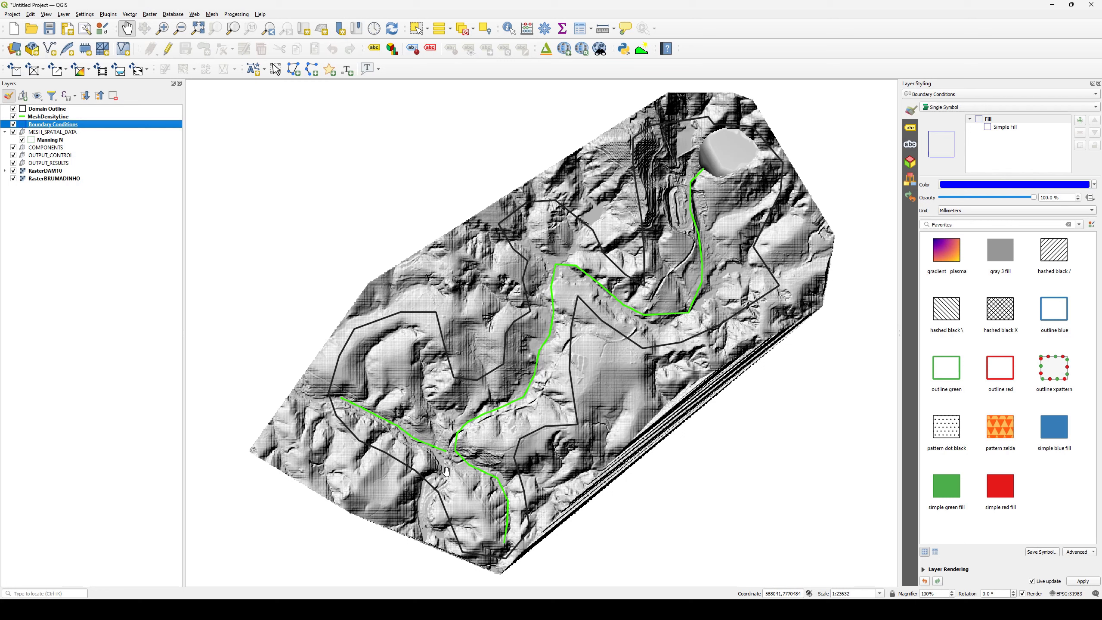
mouse_move(269, 610)
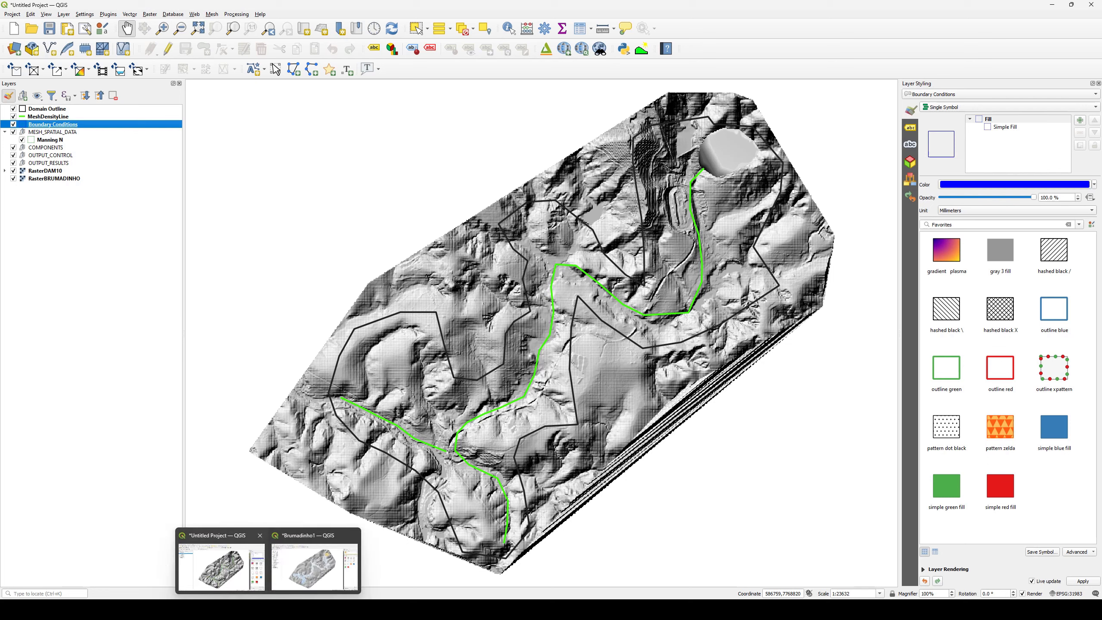
left_click(141, 609)
left_click(229, 578)
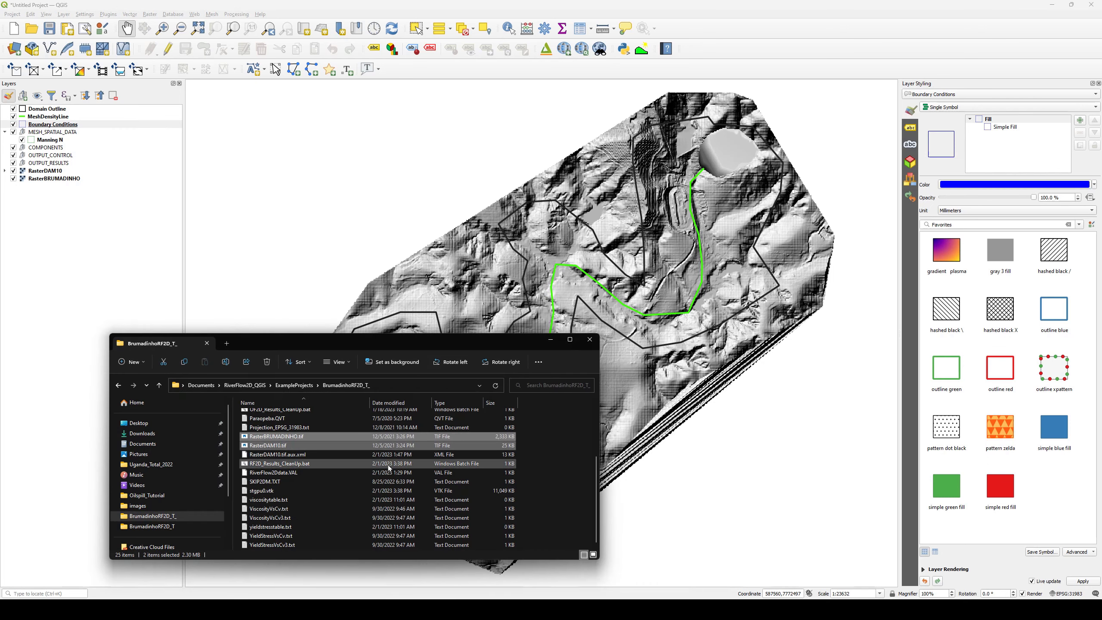
scroll(389, 467, "up", 3)
left_click(264, 495)
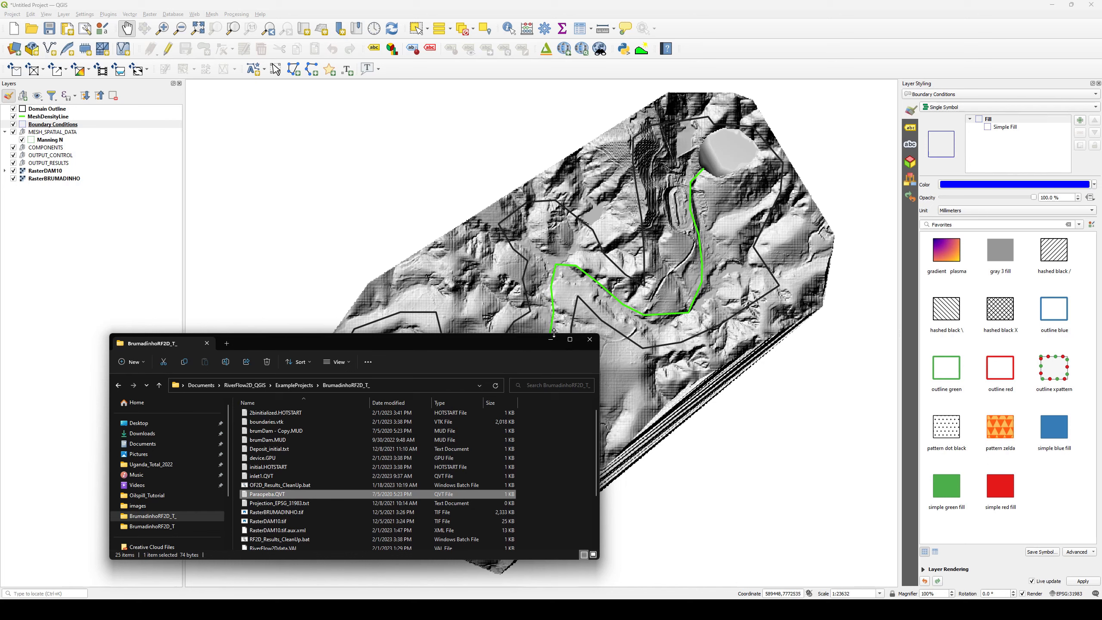
left_click_drag(550, 341, 659, 336)
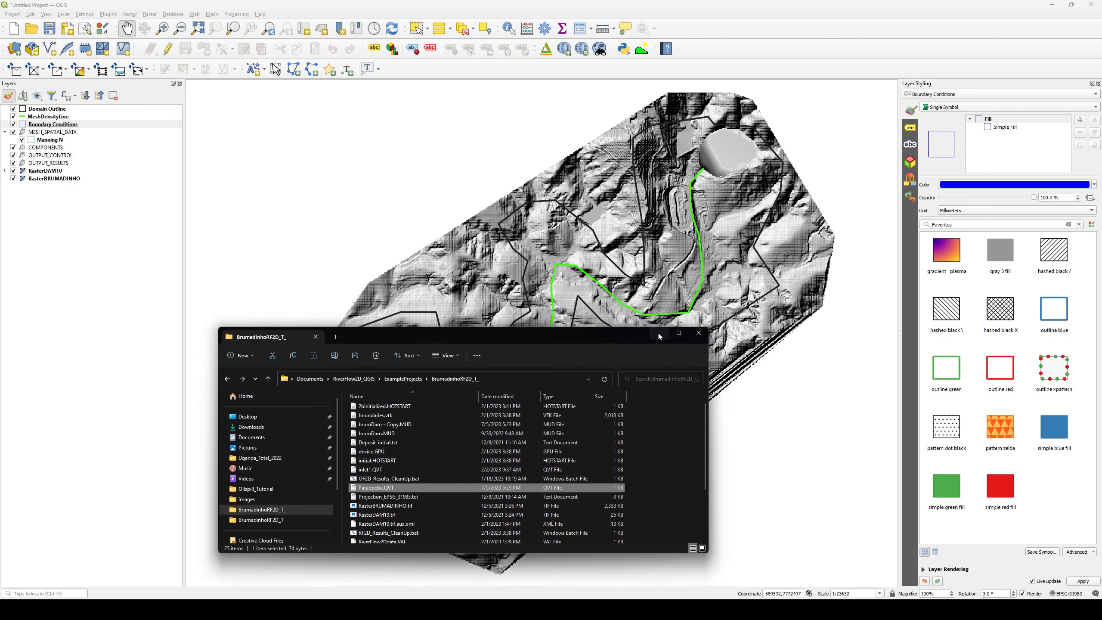
left_click(659, 334)
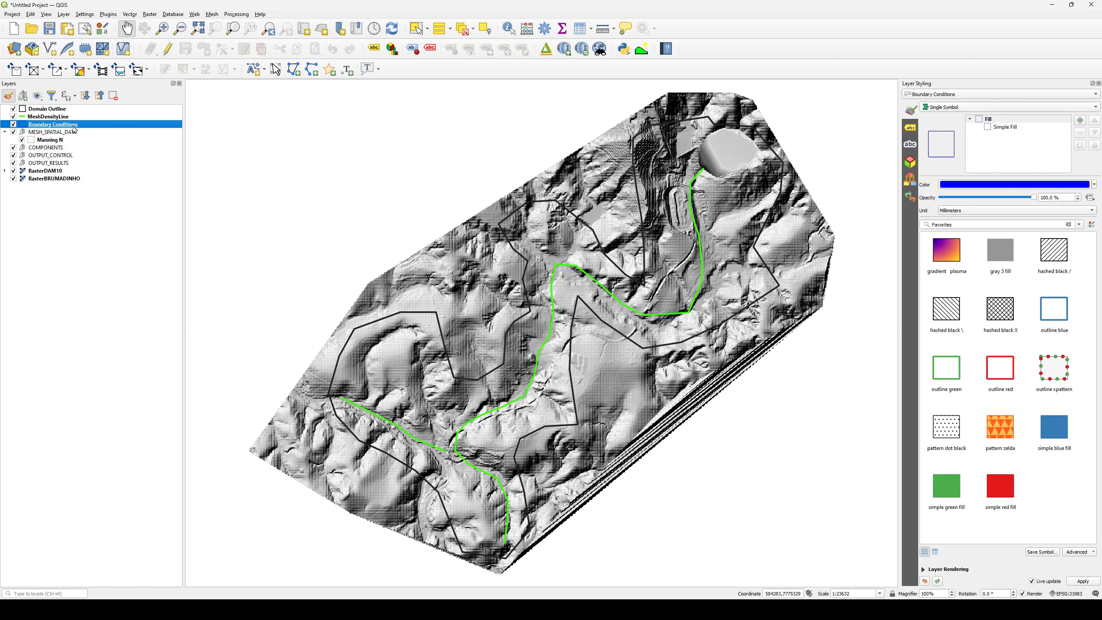
- Put the Boundary Conditions layer in edit mode and draw a narrow four-sided polygon over the domain outline's southern edge
left_click(168, 48)
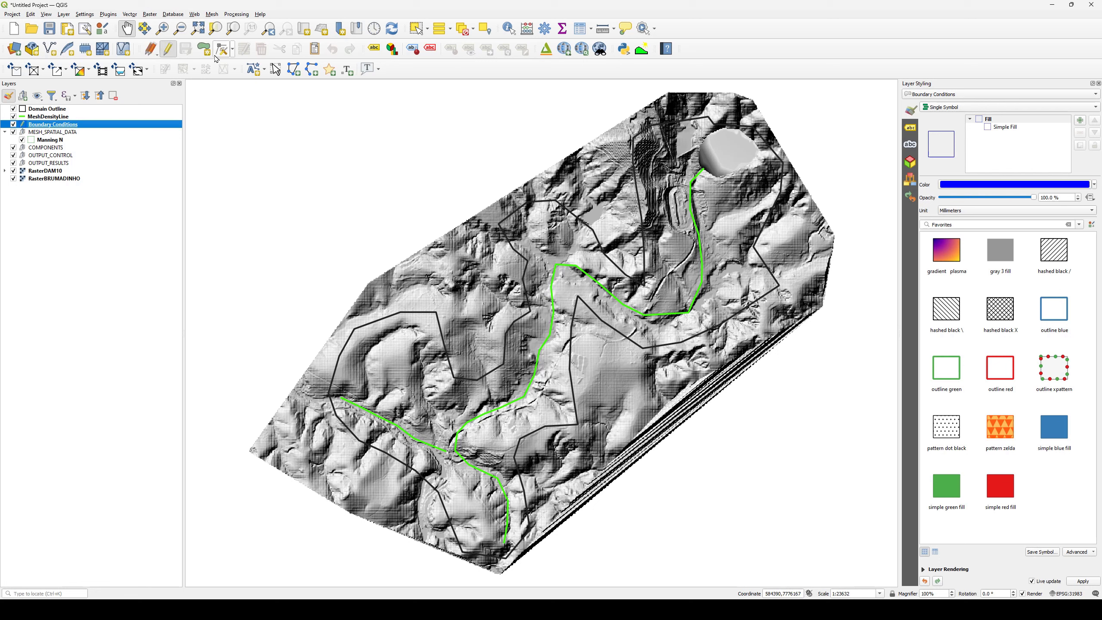
left_click(205, 49)
scroll(504, 564, "up", 3)
left_click(559, 519)
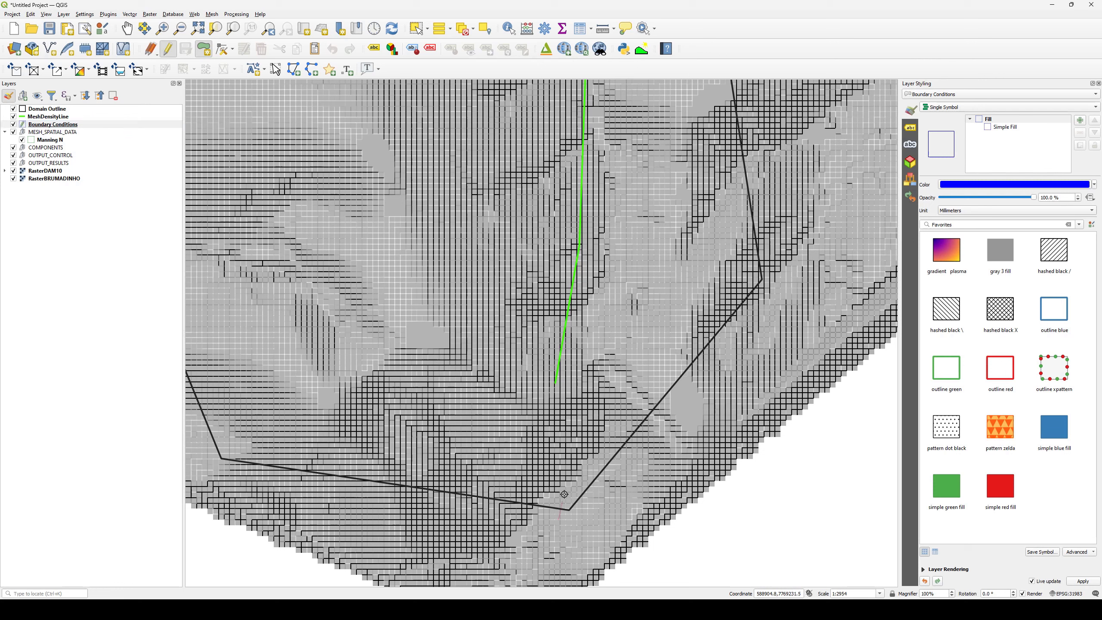
left_click(563, 493)
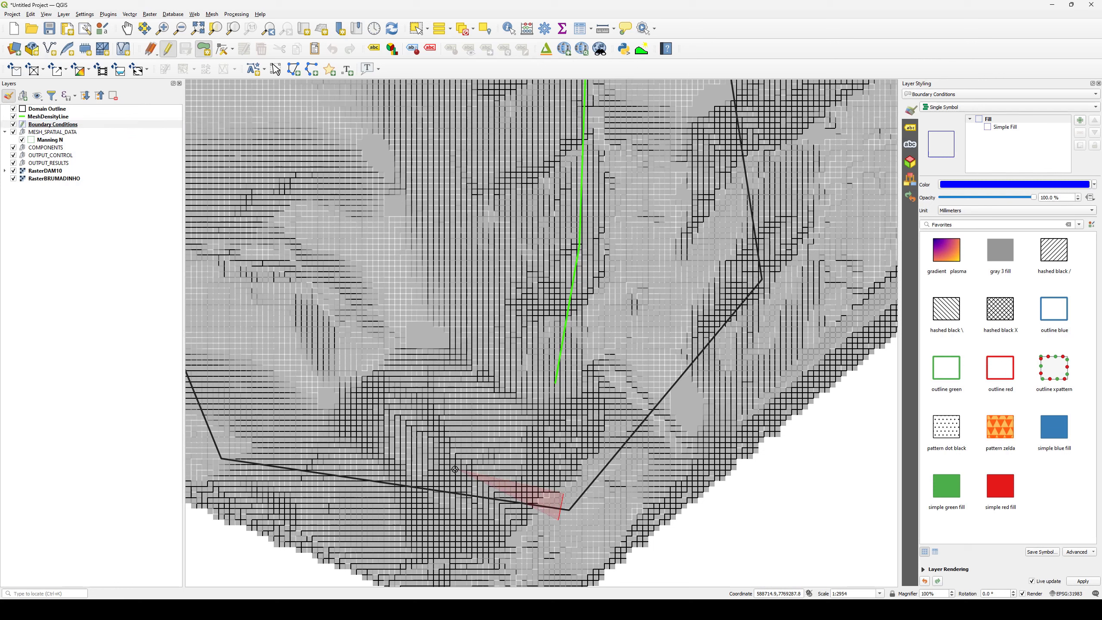
left_click(300, 453)
left_click(292, 483)
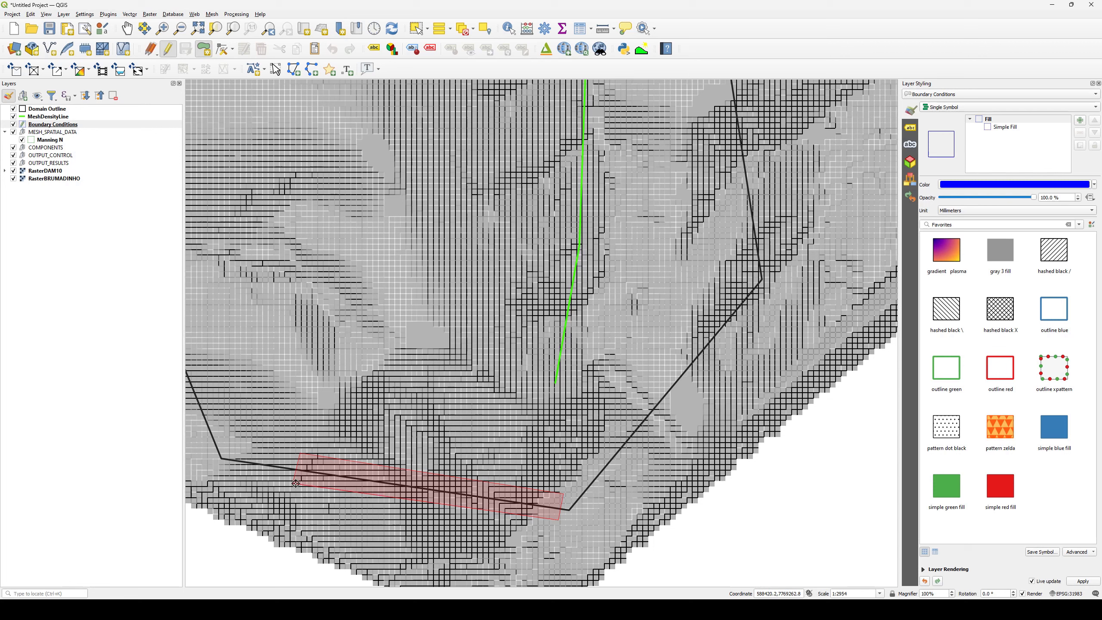
right_click(295, 483)
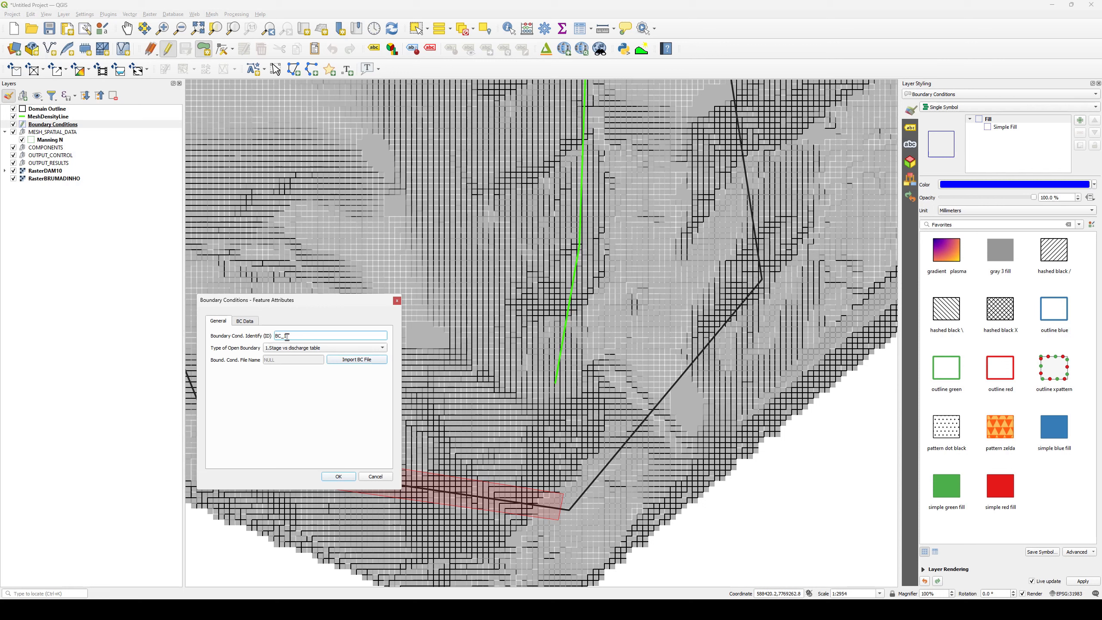
- Set the southern boundary condition's type to Discharge vs Time, import inlet1.QVT, and check its BC data before accepting the feature
left_click(307, 351)
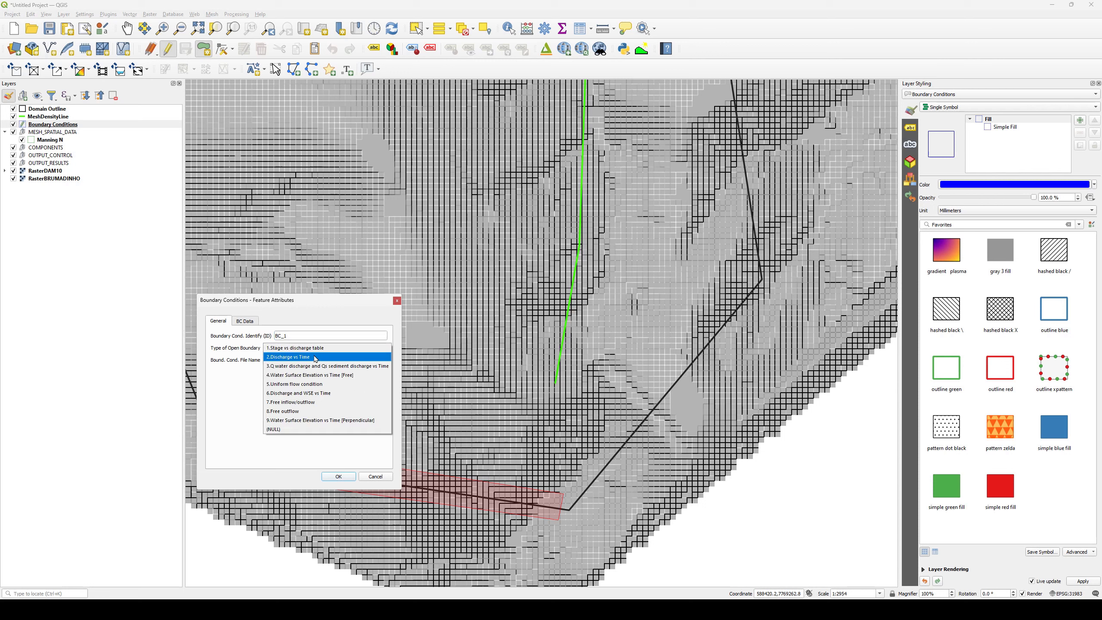
left_click(299, 357)
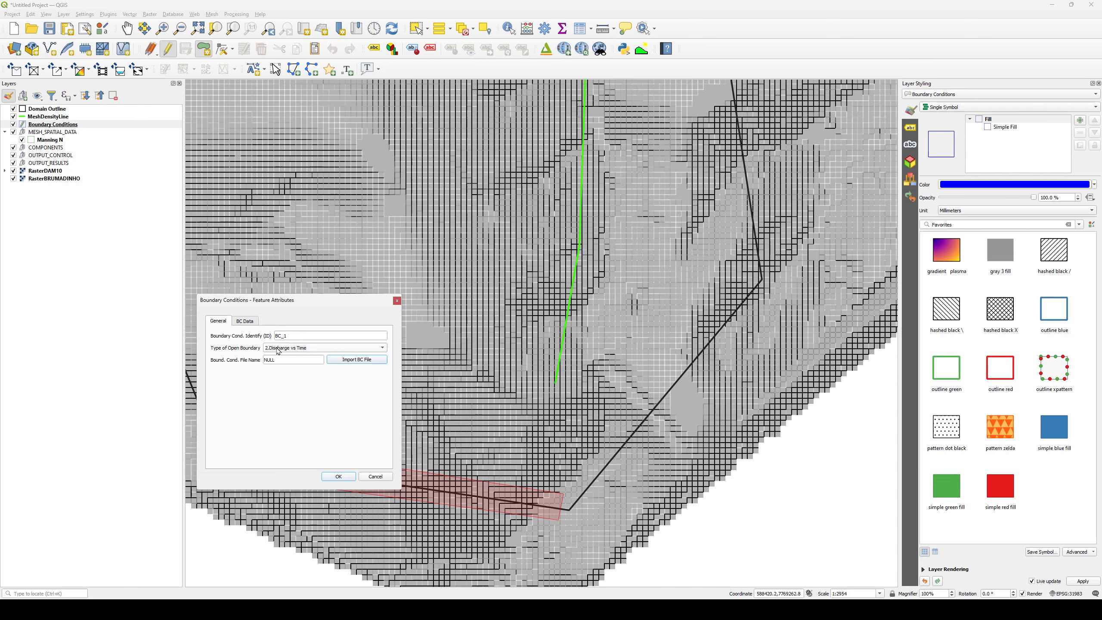
left_click(347, 366)
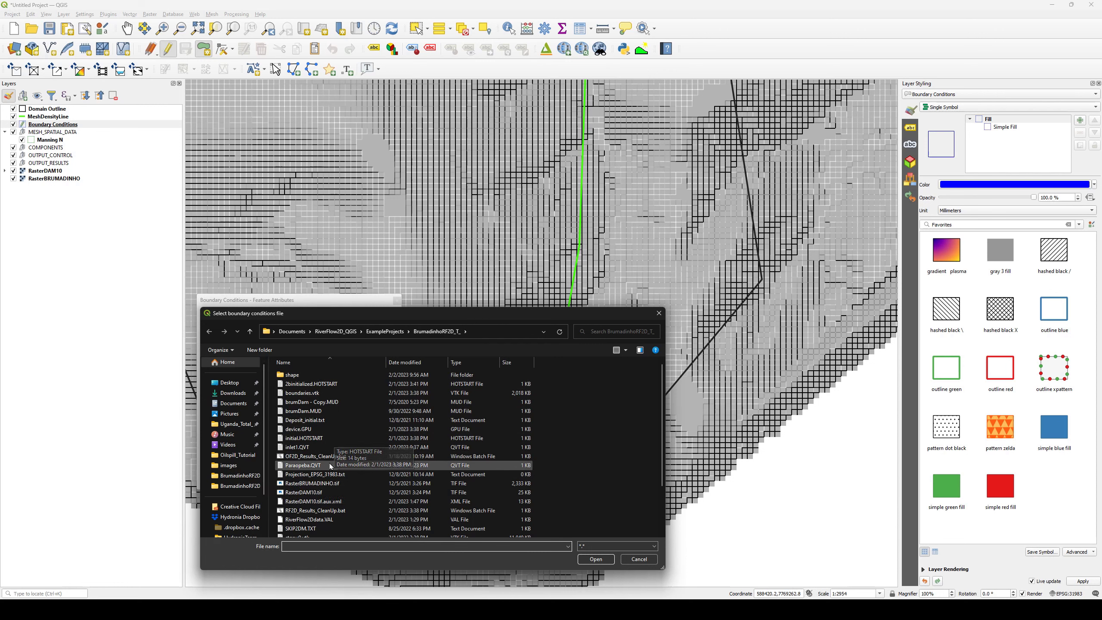
left_click(306, 448)
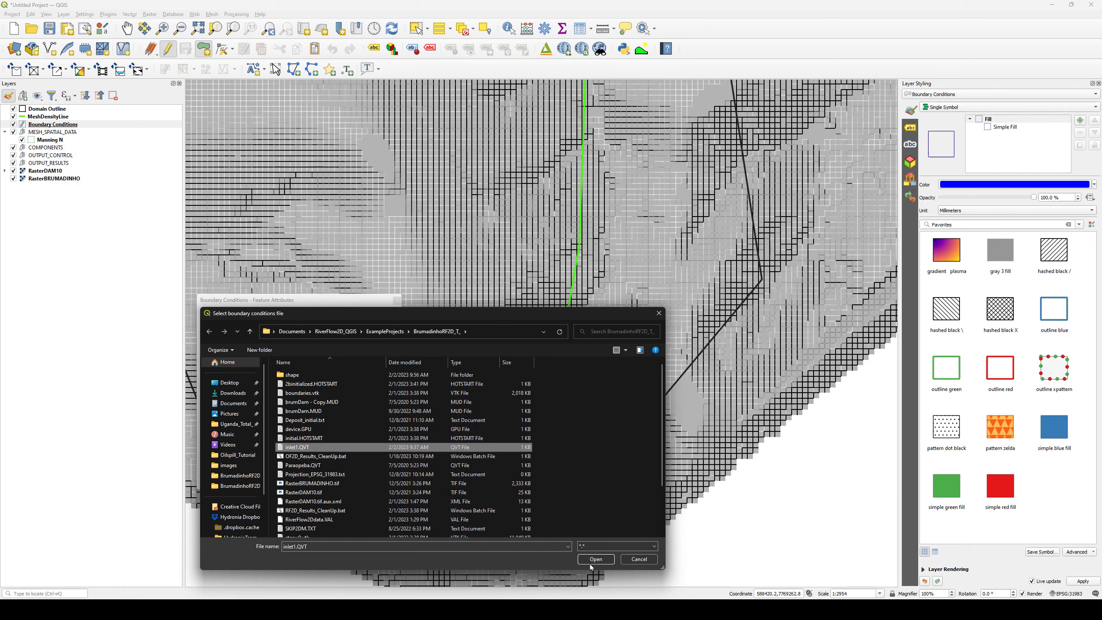
left_click(601, 560)
left_click(601, 560)
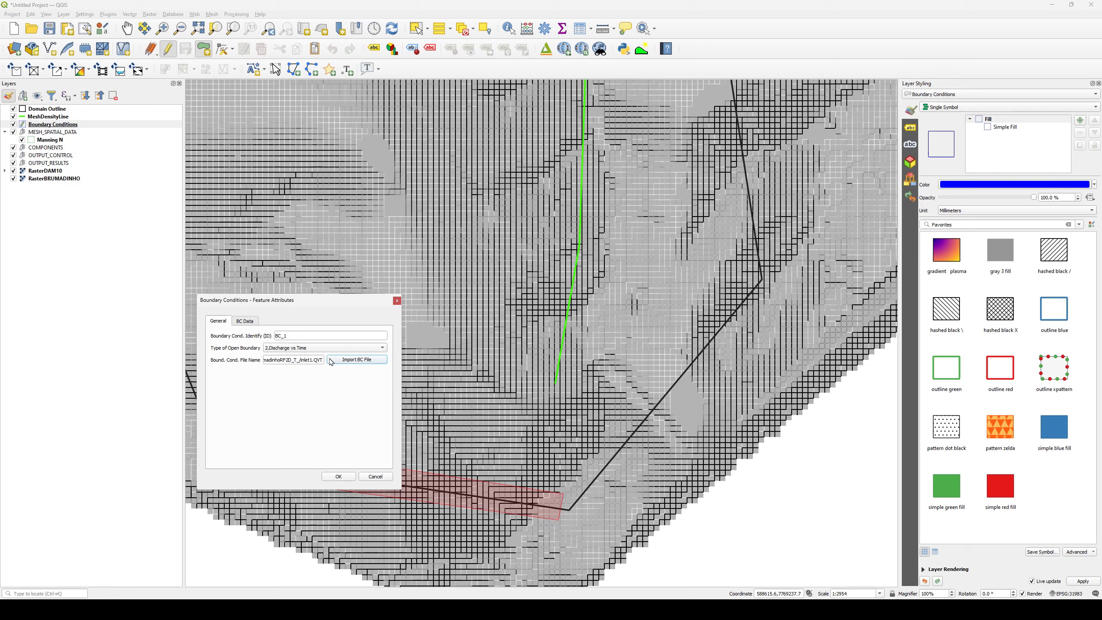
left_click(244, 321)
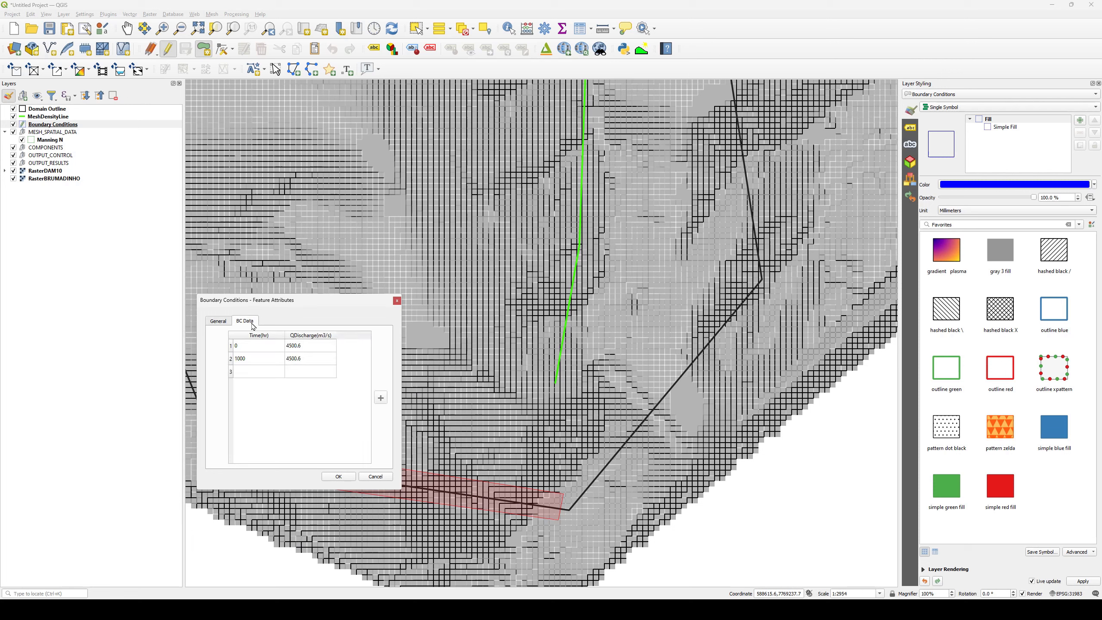
left_click(218, 321)
left_click(339, 476)
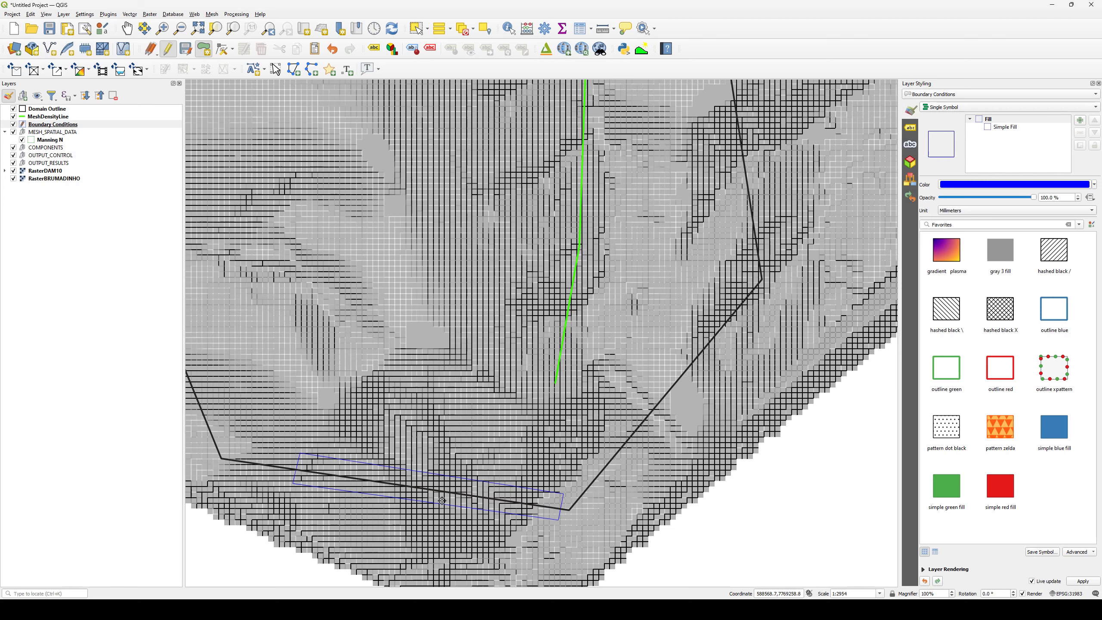
- Draw a second narrow boundary condition polygon over the domain outline's western corner, where the river valley crosses it
scroll(459, 416, "down", 2)
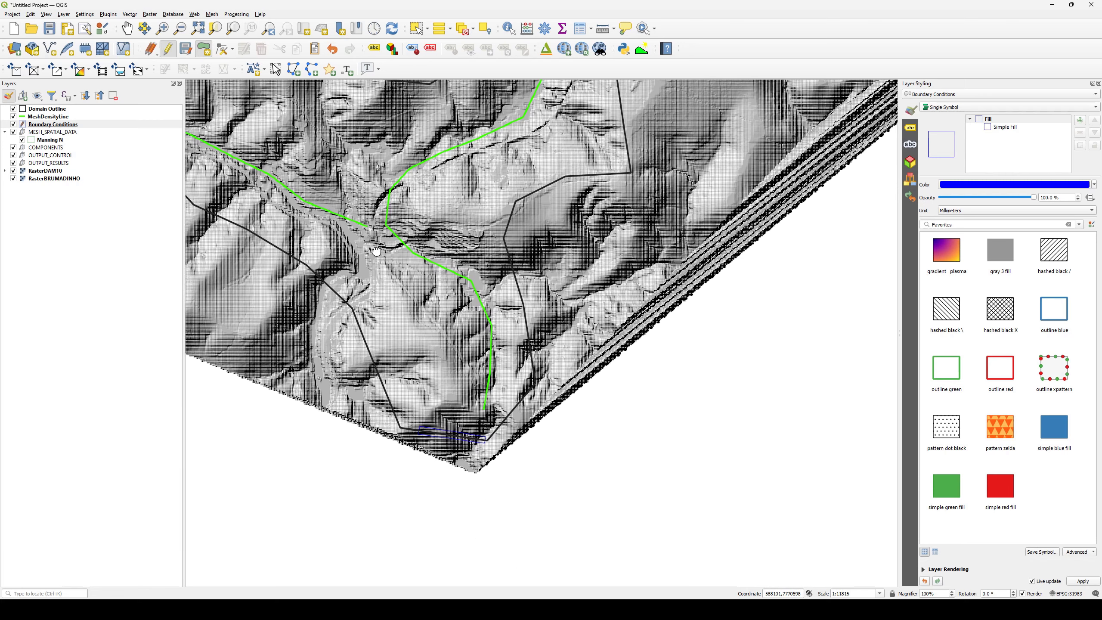
left_click_drag(377, 251, 637, 387)
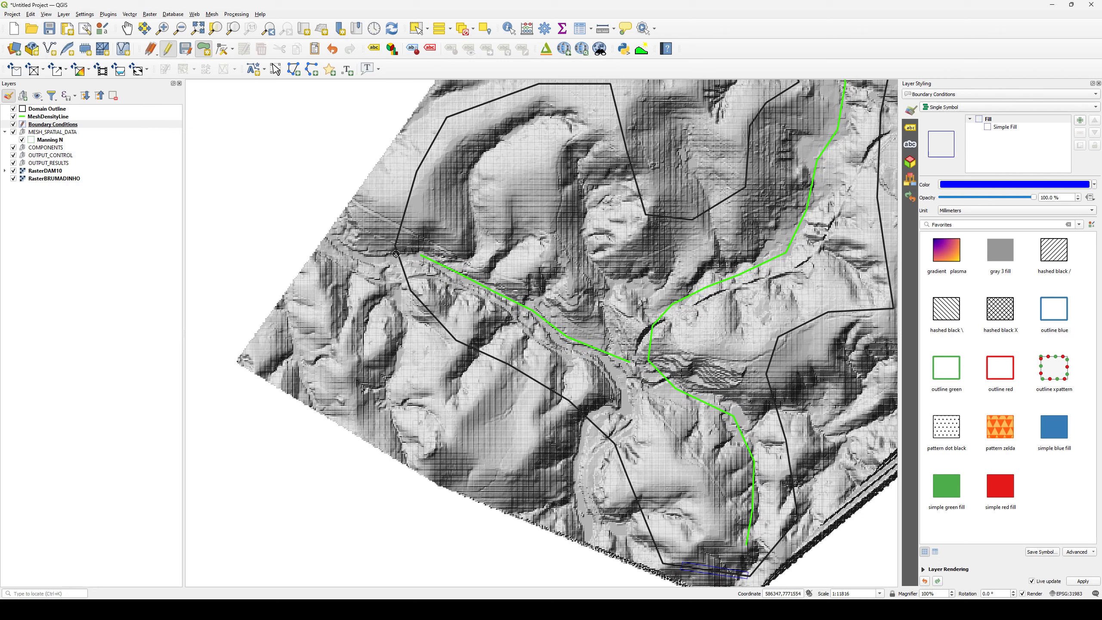
left_click(396, 222)
left_click(408, 226)
left_click(403, 246)
left_click(414, 291)
left_click(404, 294)
right_click(389, 247)
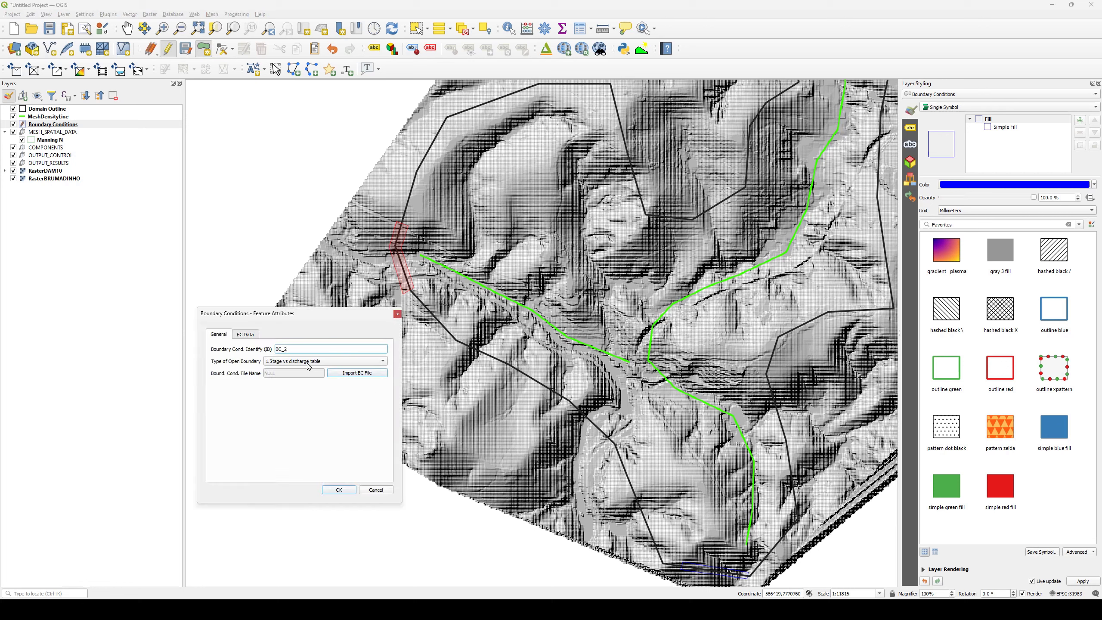
- Set the western boundary condition BC_2 to the Free outflow type and accept the feature
left_click(298, 364)
left_click(301, 361)
left_click(306, 362)
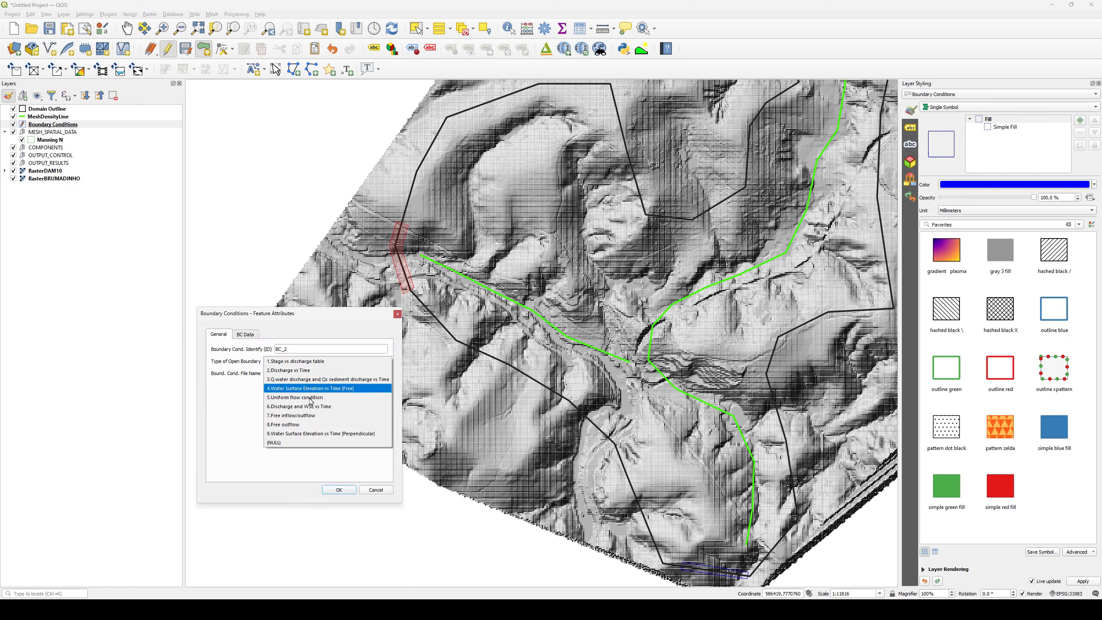
left_click(287, 426)
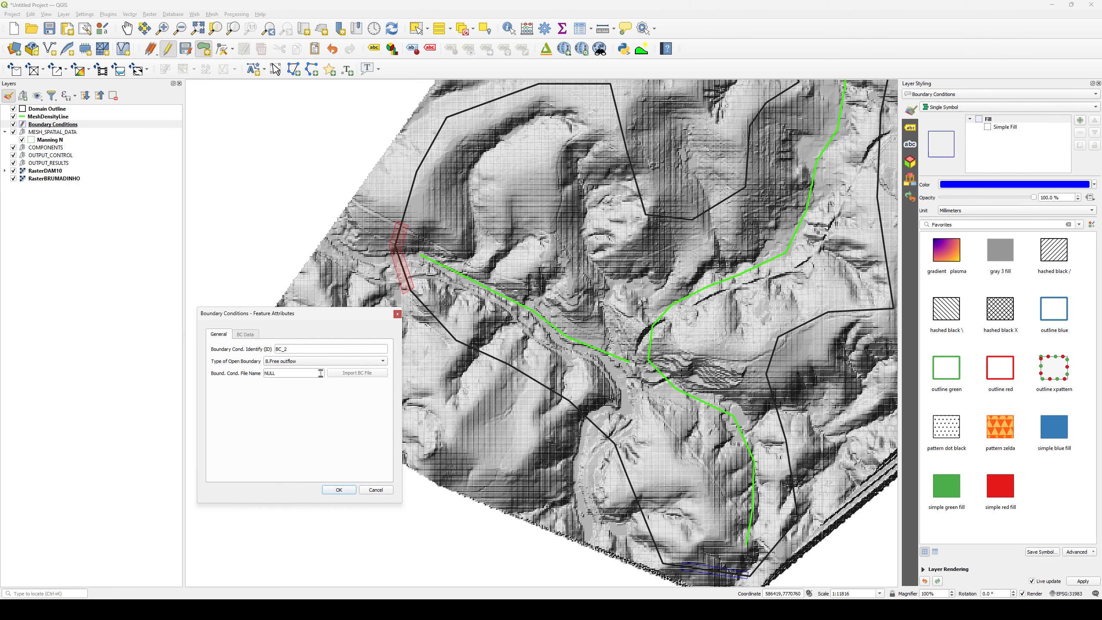
left_click(339, 489)
- Finish the editing session on the Boundary Conditions layer, keeping both polygons, and dismiss the message bar
left_click_drag(643, 261, 477, 268)
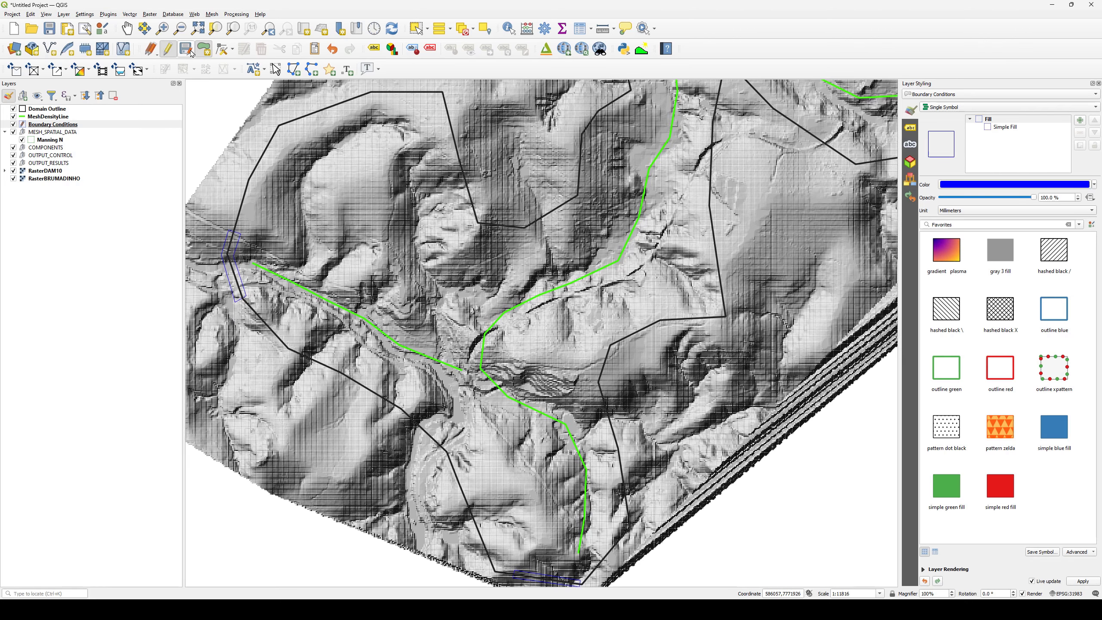
left_click(168, 51)
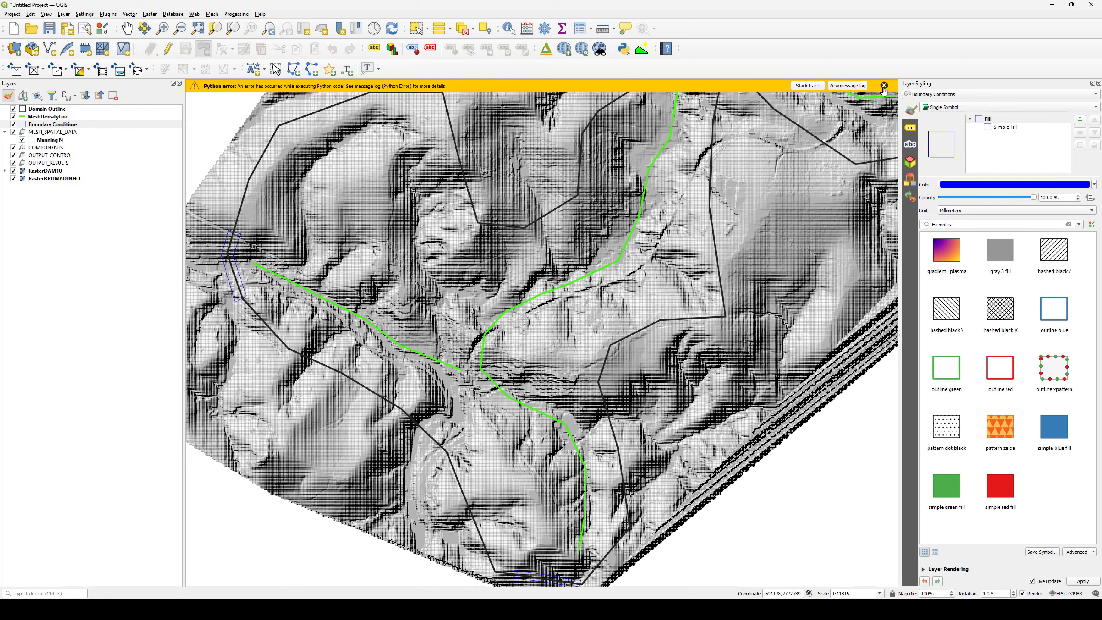
left_click(885, 85)
- Fit the map to the RasterBRUMADINHO extent and put the Manning N layer in edit mode
scroll(487, 276, "down", 2)
left_click_drag(545, 232, 528, 283)
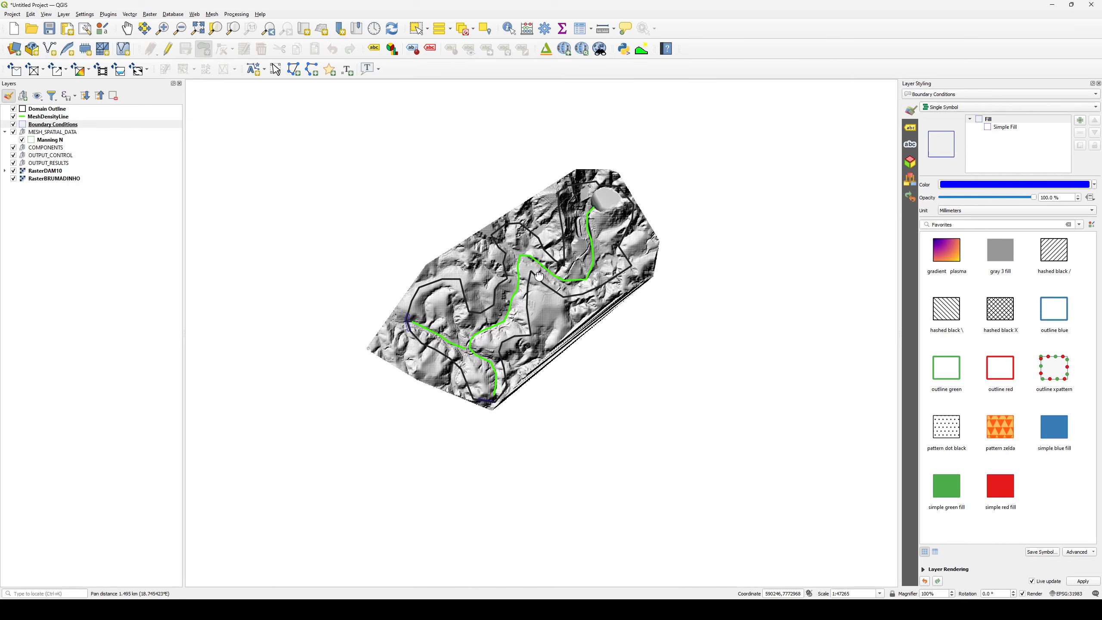
right_click(71, 182)
left_click(86, 186)
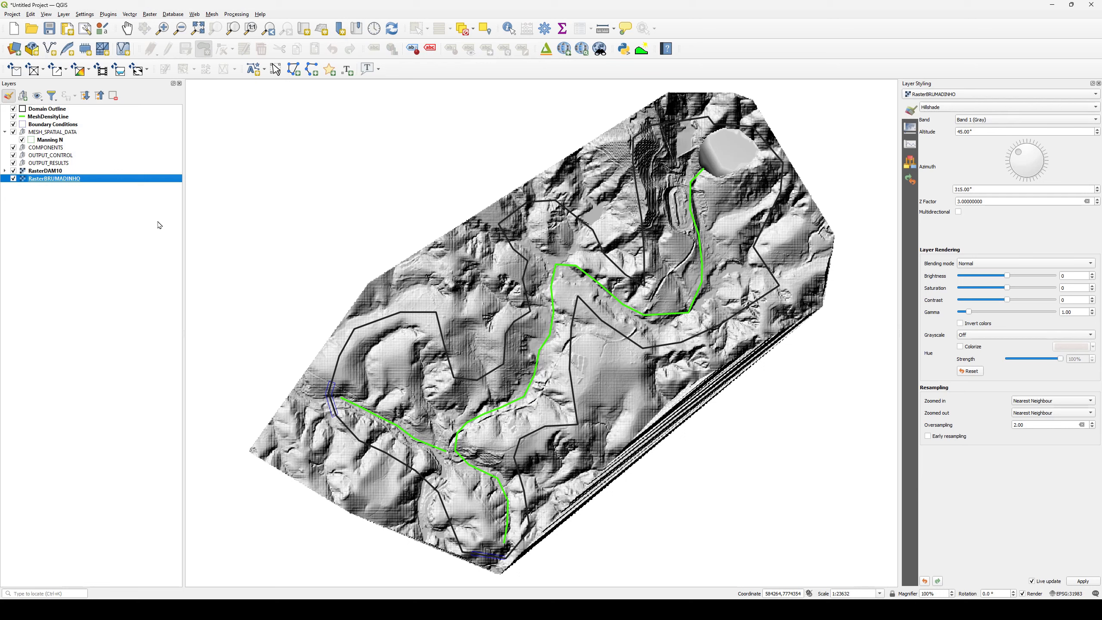
left_click(54, 141)
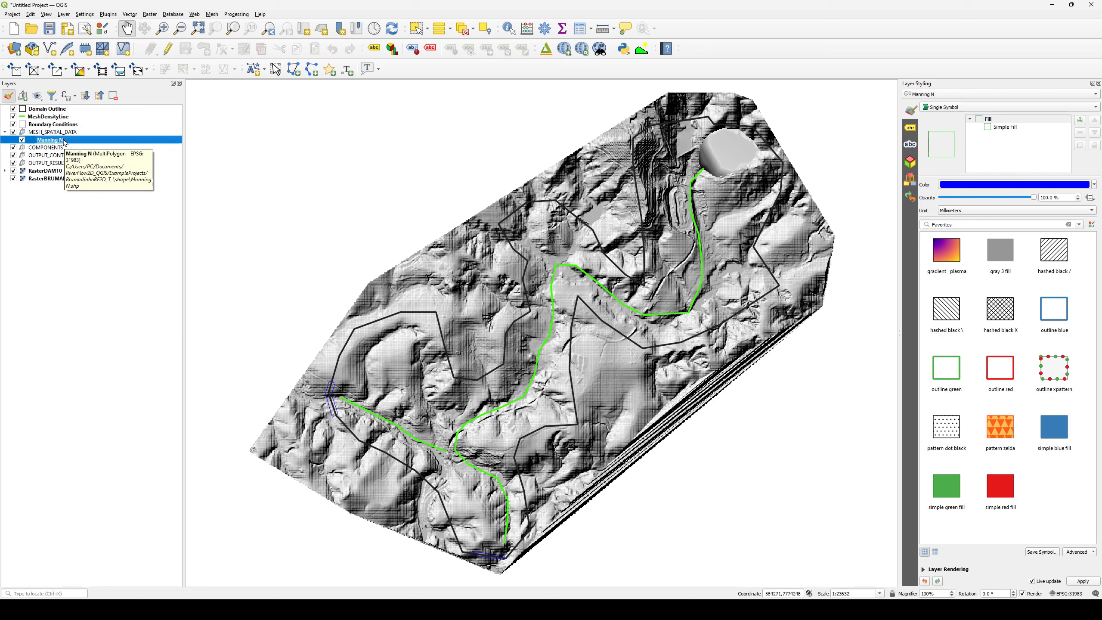
right_click(57, 142)
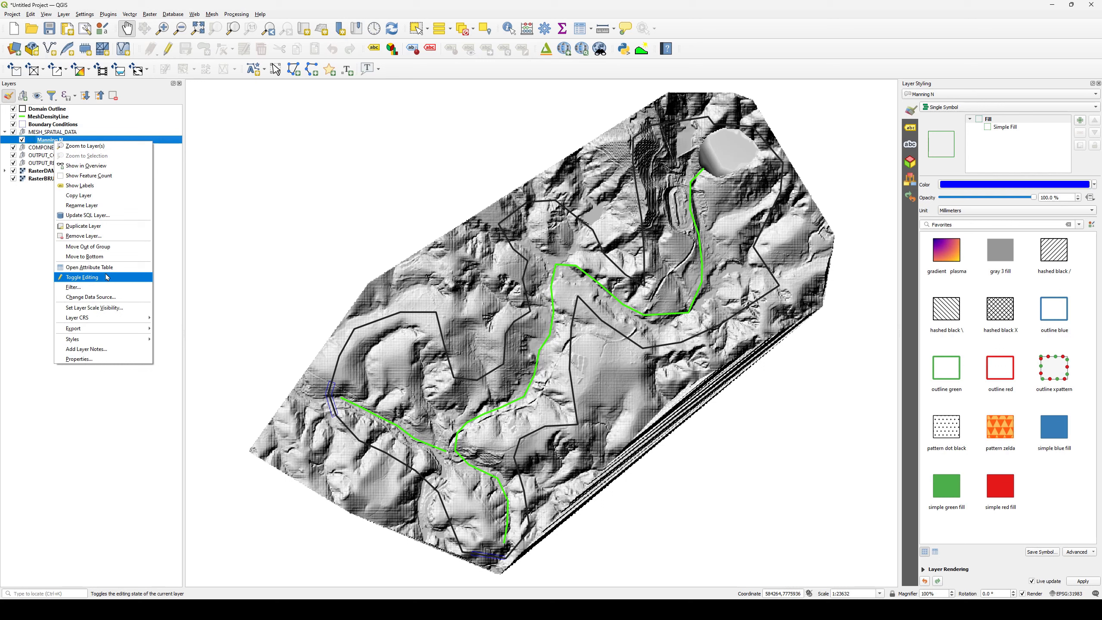
left_click(84, 277)
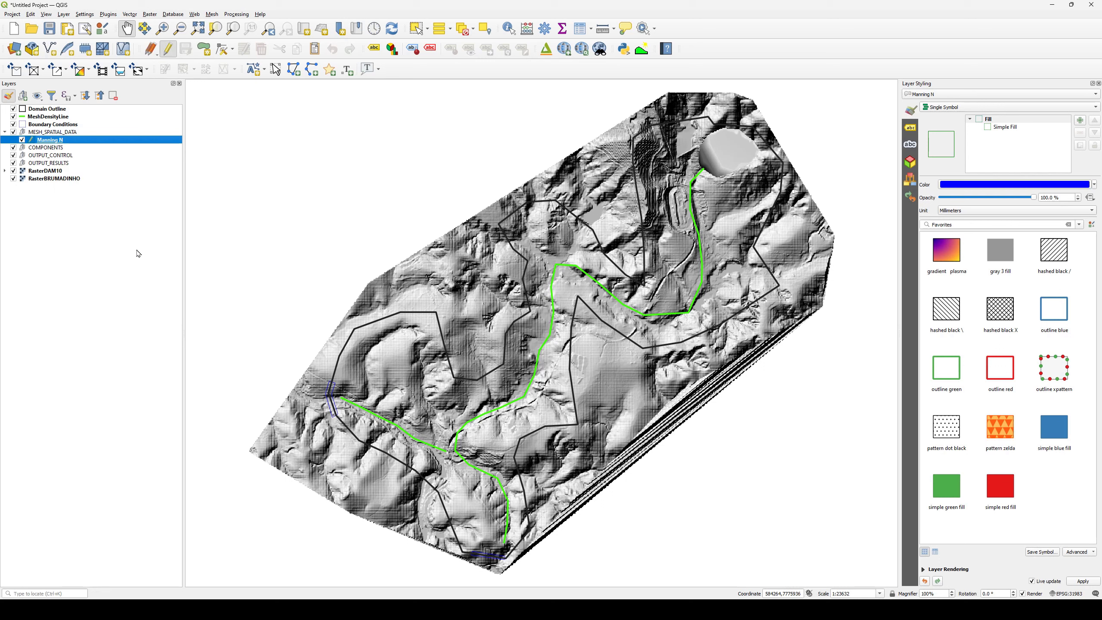
- Draw a Manning N polygon around the whole domain outline, just inside the raster's edges, and give it a ManningN value of 0.035
left_click(201, 54)
left_click(269, 450)
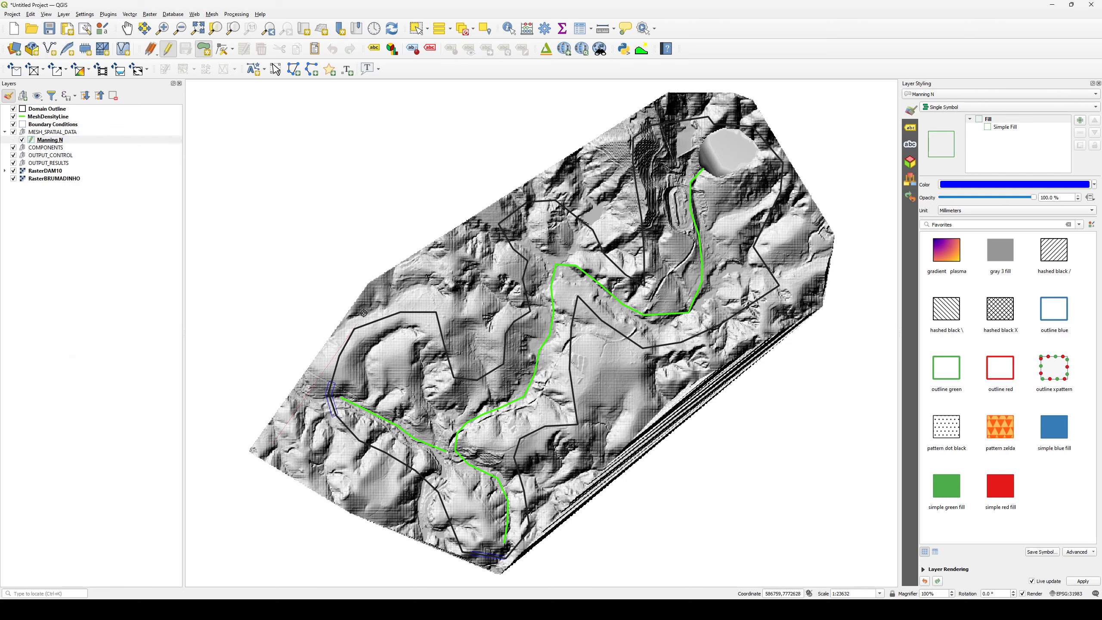
left_click(365, 304)
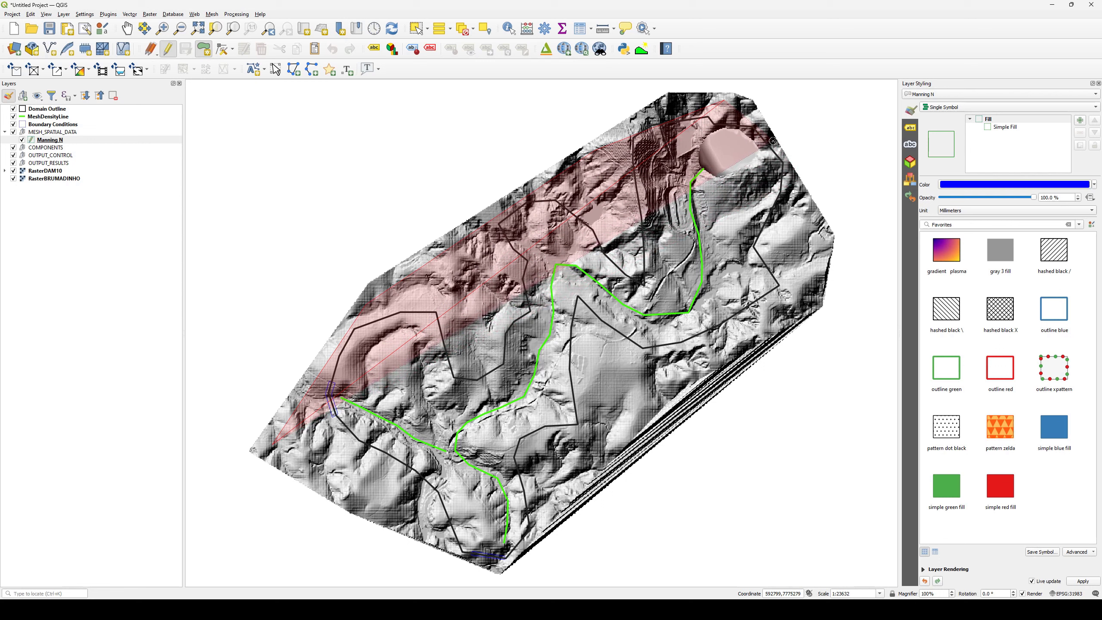
left_click(786, 162)
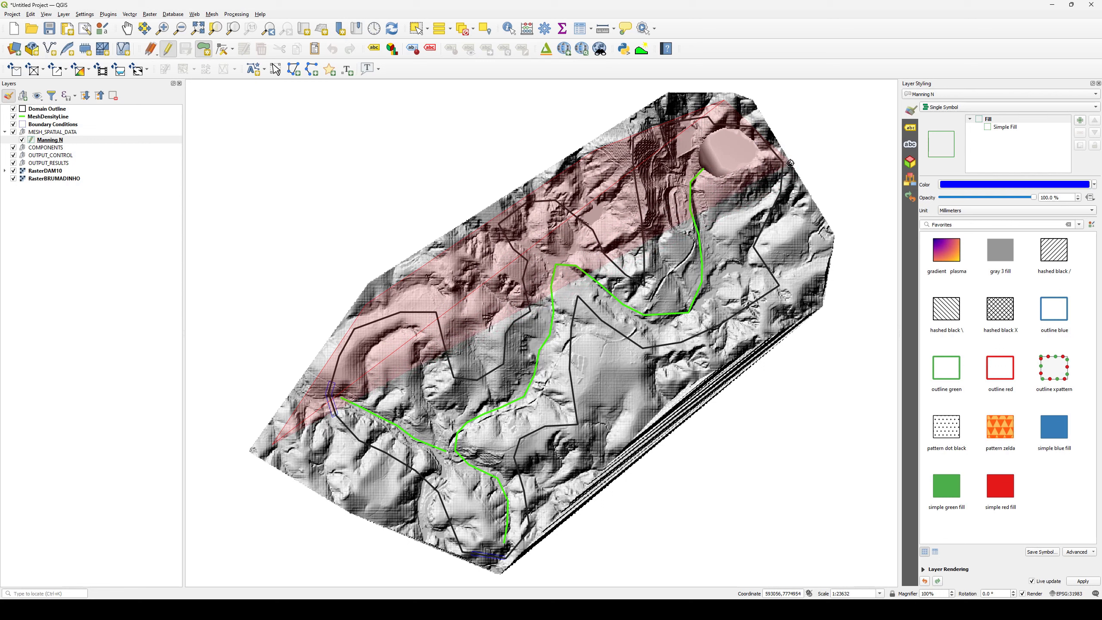
left_click(813, 288)
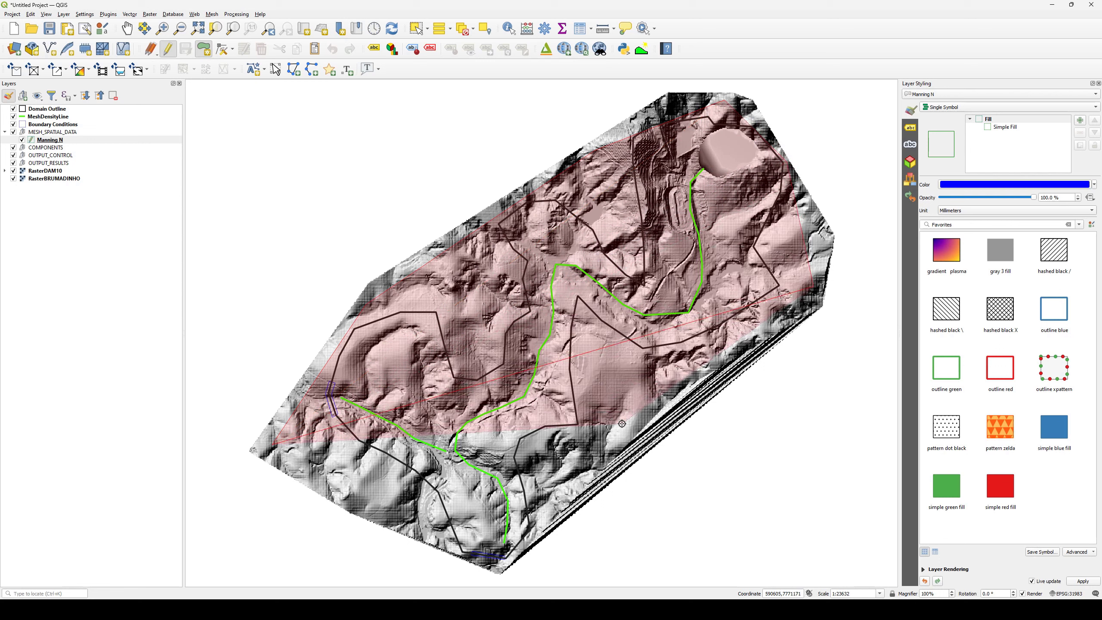
left_click(611, 428)
left_click(502, 563)
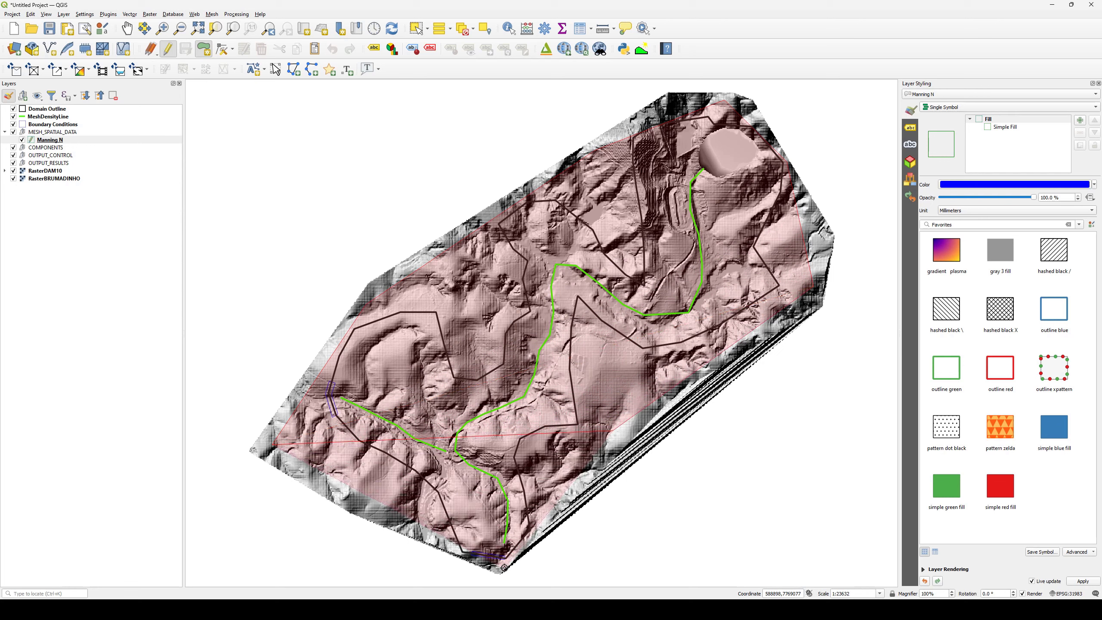
left_click(466, 557)
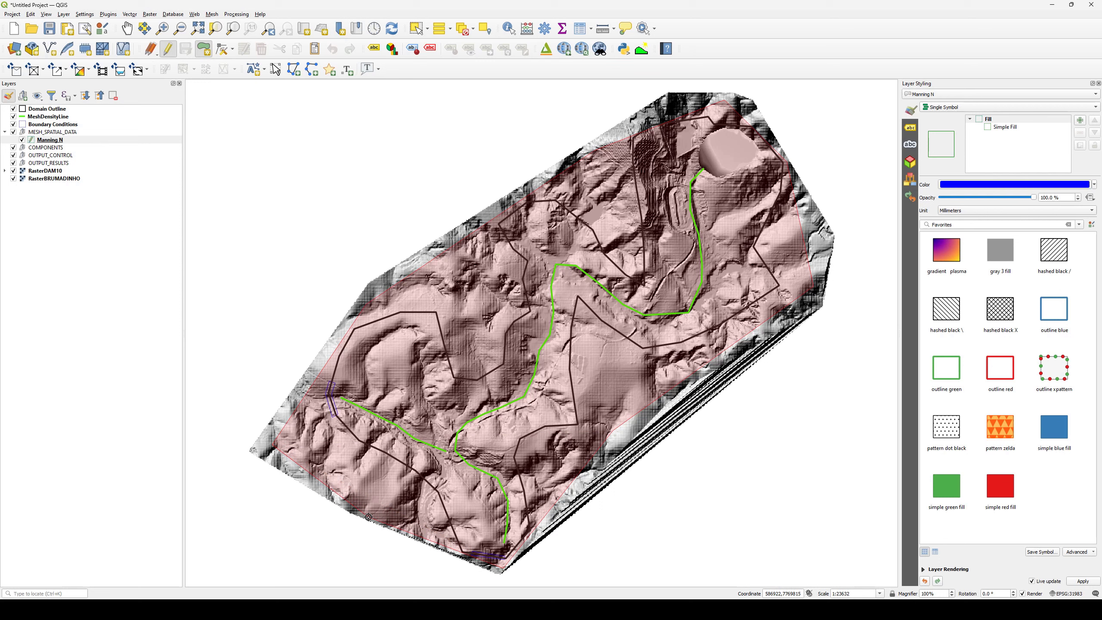
right_click(370, 516)
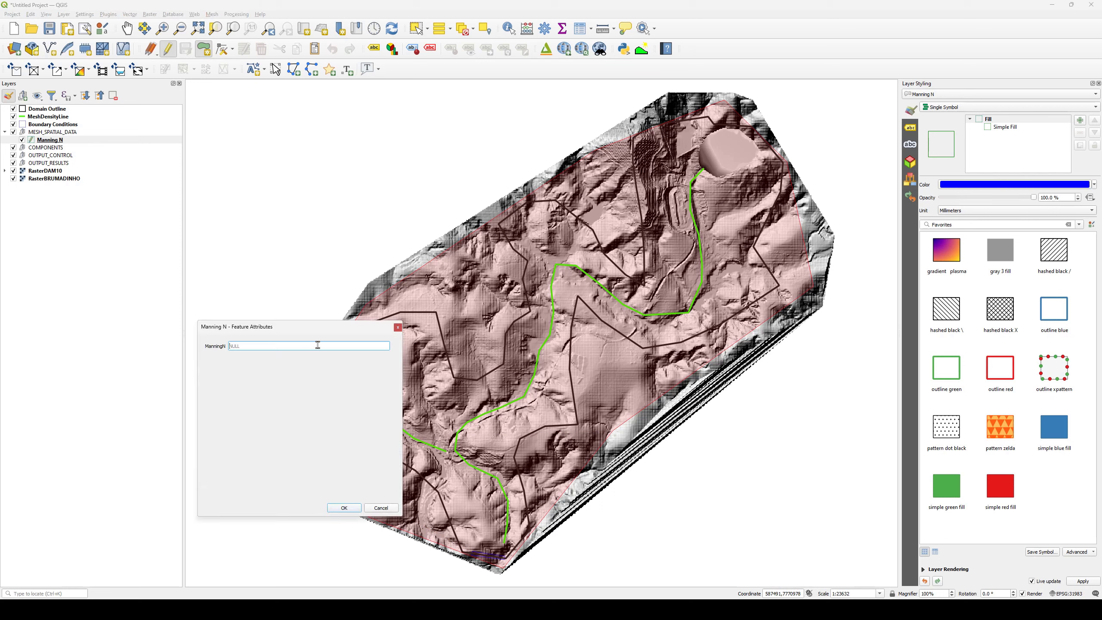
type("0.035")
left_click(344, 507)
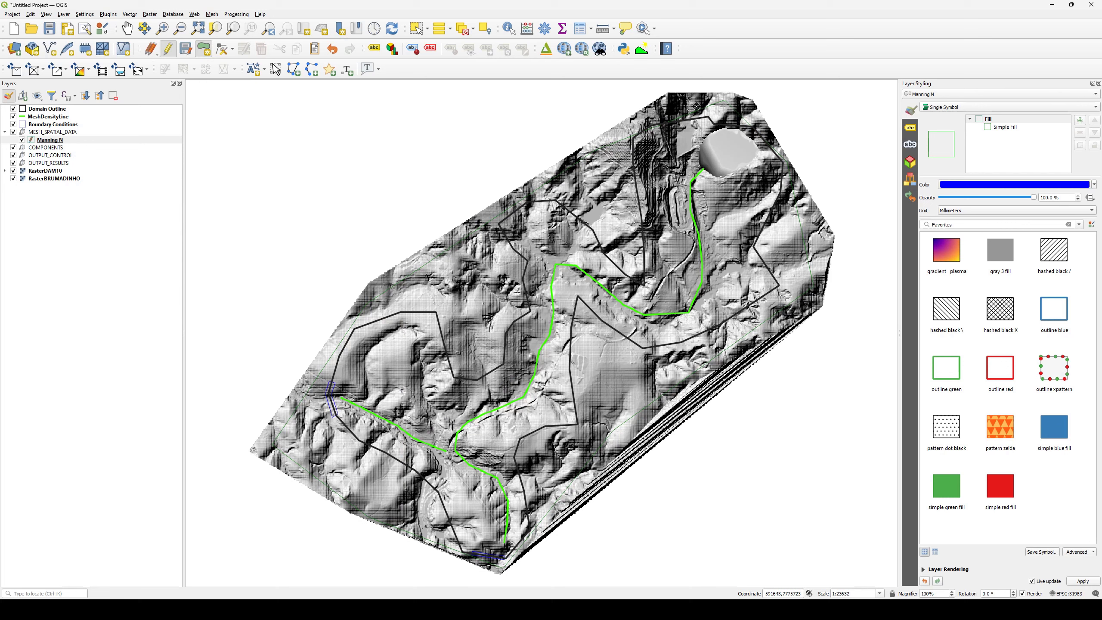
- Reshape the Manning N polygon's northern edge outward past the domain outline with the Vertex Tool, and save and finish the layer's edits
scroll(654, 112, "up", 2)
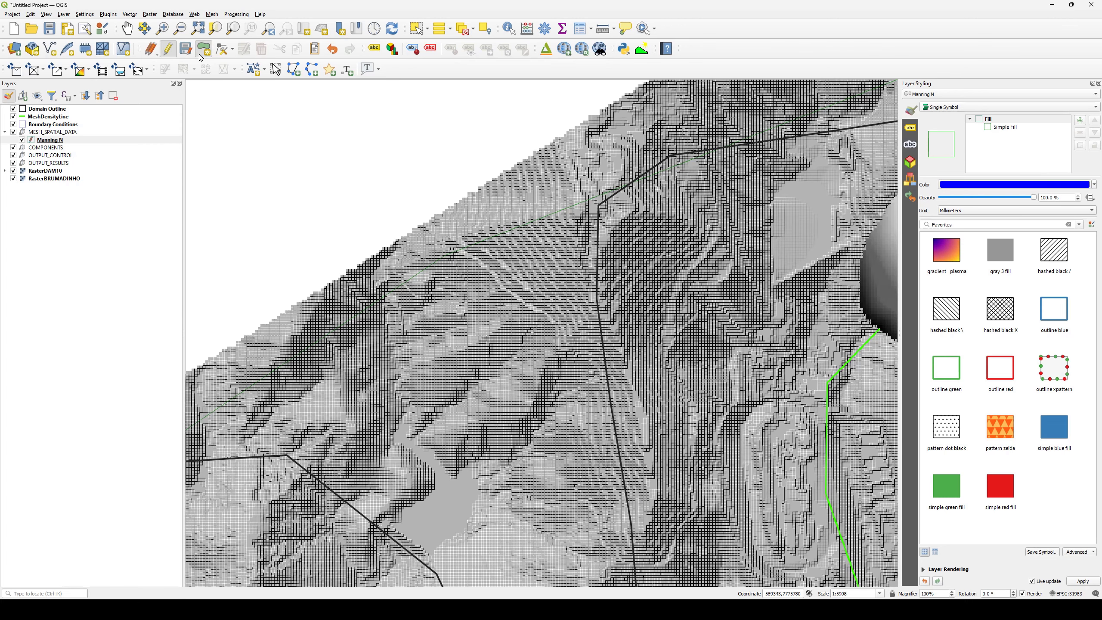
left_click(222, 50)
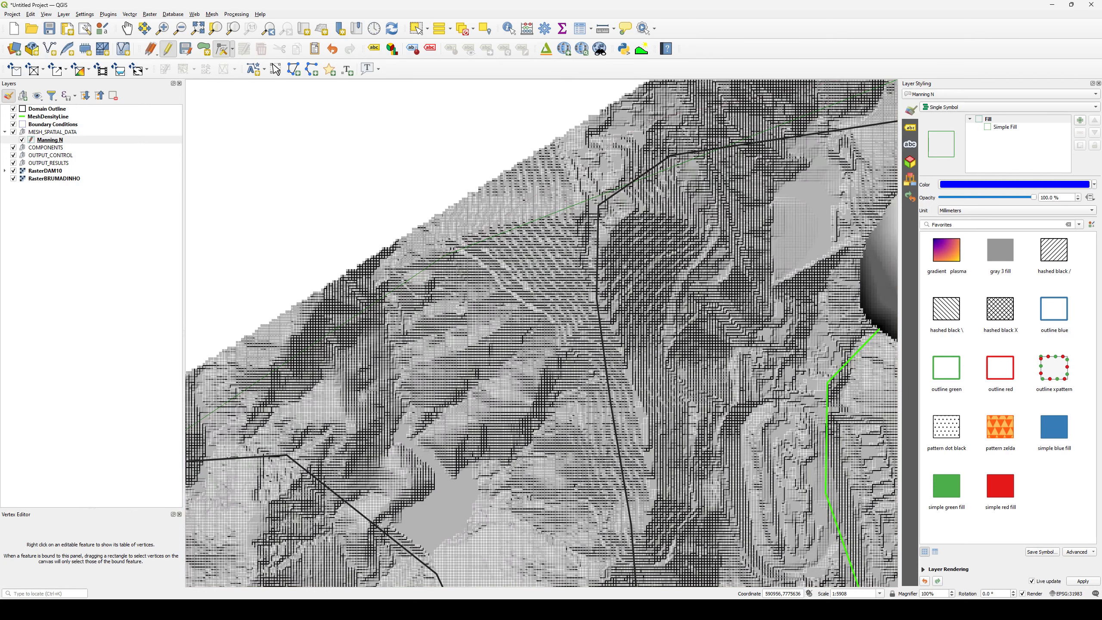
left_click(649, 120)
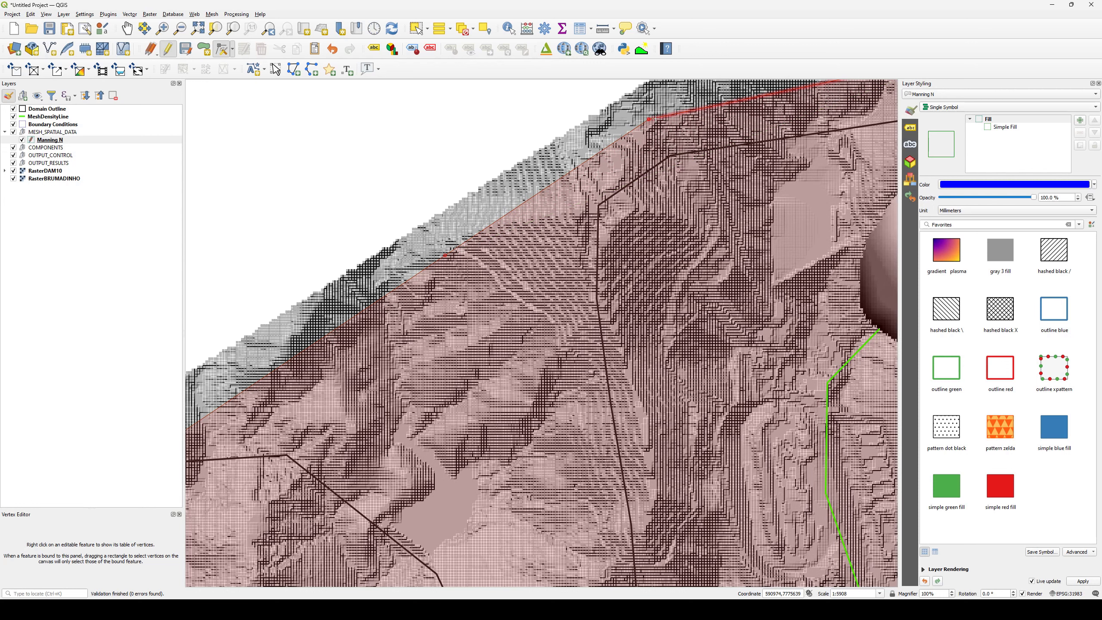
left_click(663, 102)
left_click(186, 48)
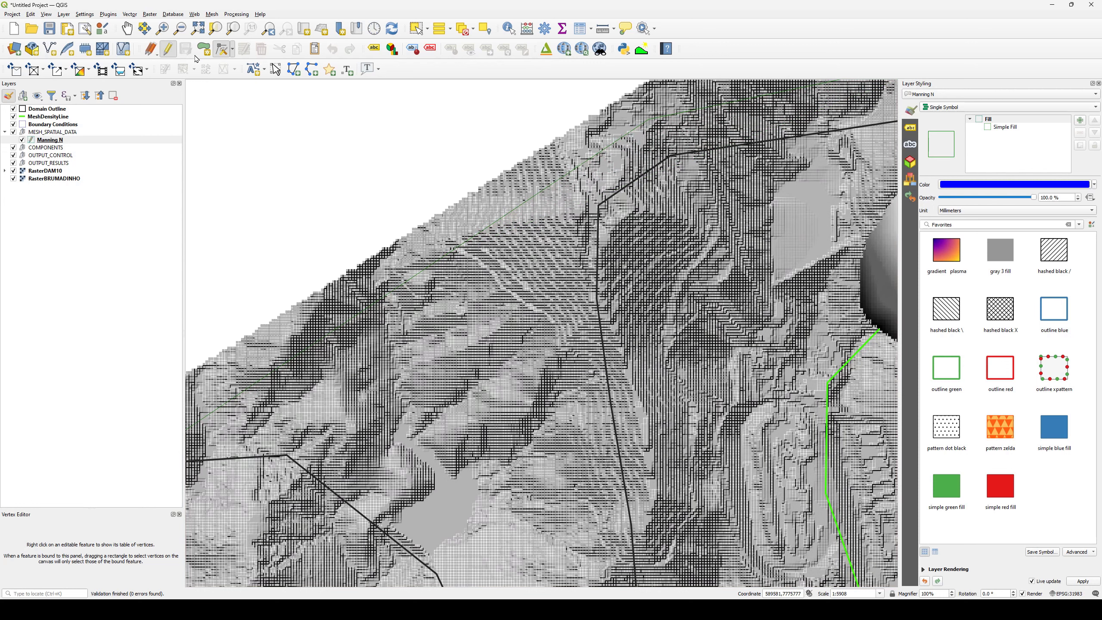
left_click(168, 49)
- Fit the map to the RasterBRUMADINHO extent and generate the TriMesh triangular mesh for the domain
scroll(693, 325, "down", 3)
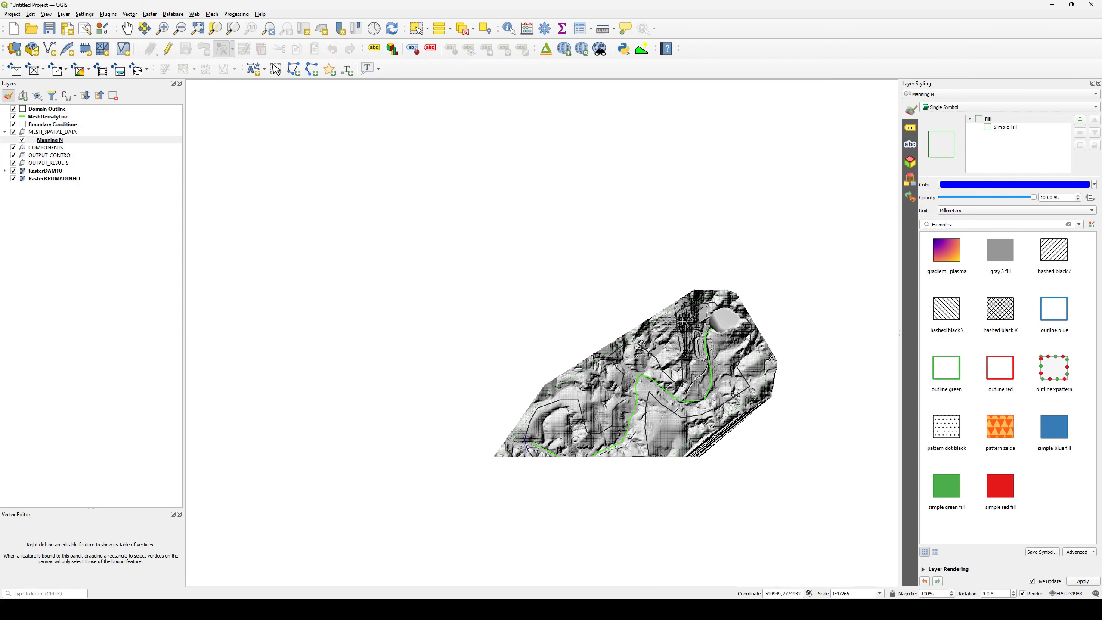
right_click(69, 183)
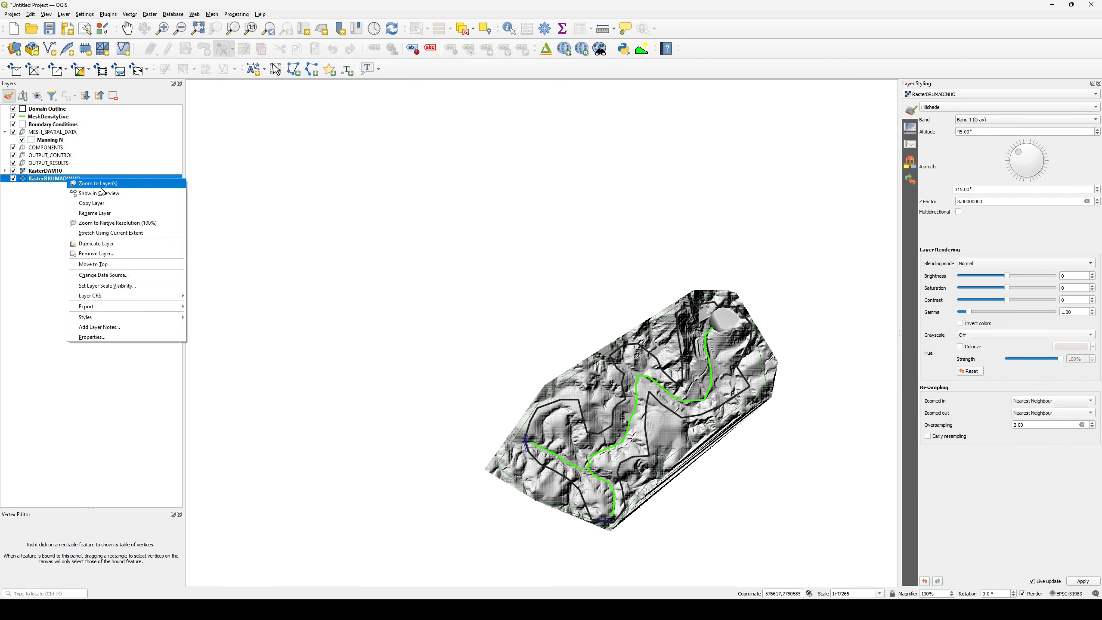
left_click(85, 184)
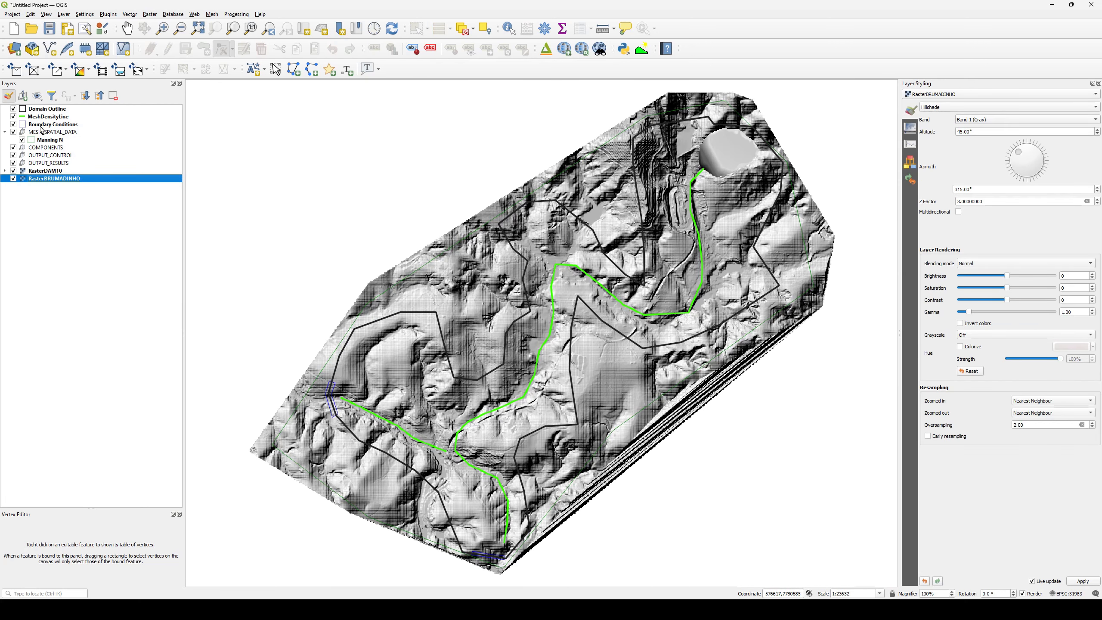
left_click(54, 141)
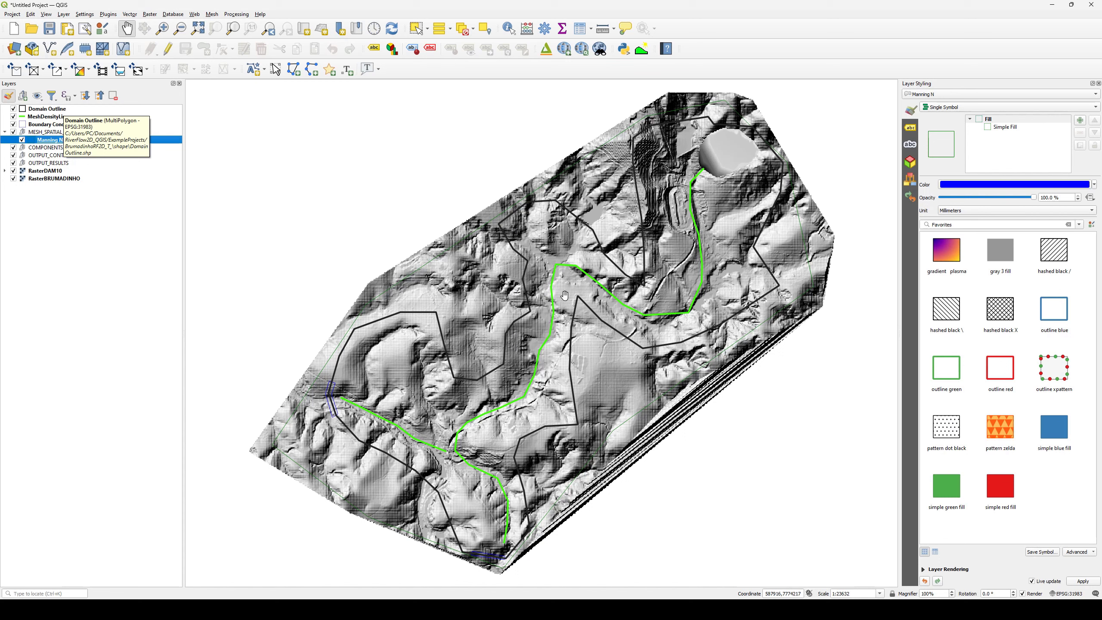
left_click(36, 74)
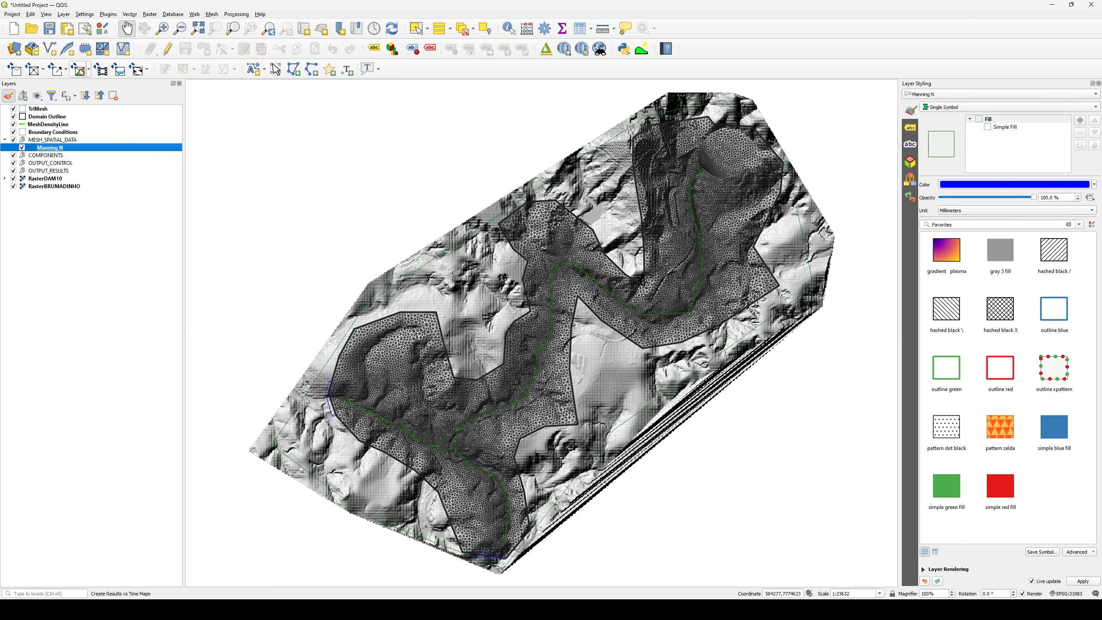
- Export the model to RiverFlow2D as project brumadinho, with RasterBRUMADINHO as the DEM and RasterDAM10 as the initial WSE raster
left_click(67, 72)
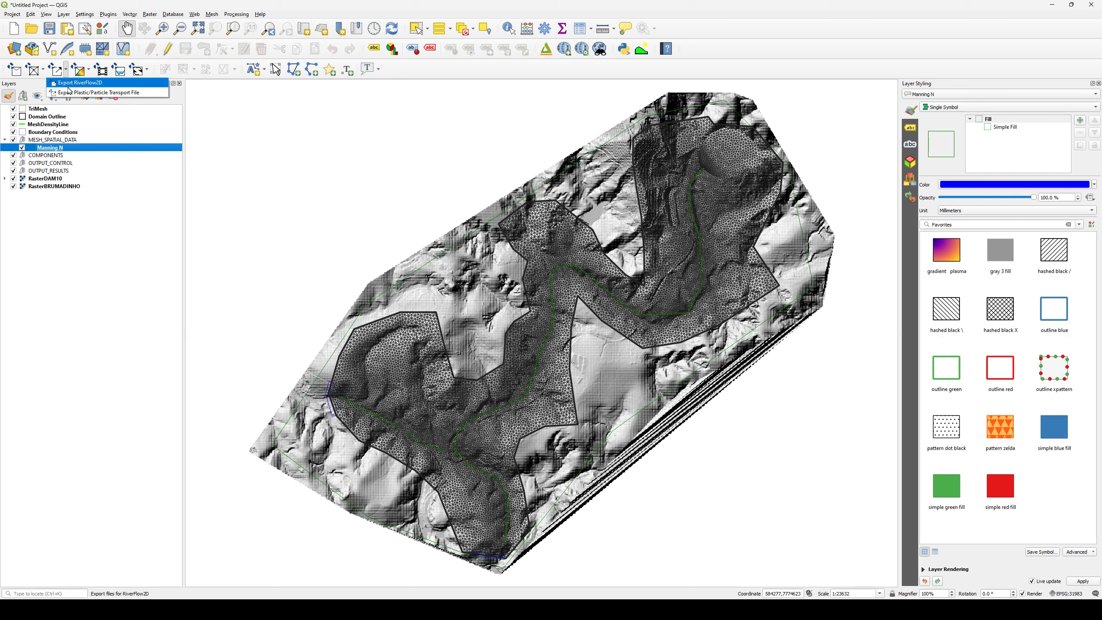
left_click(106, 86)
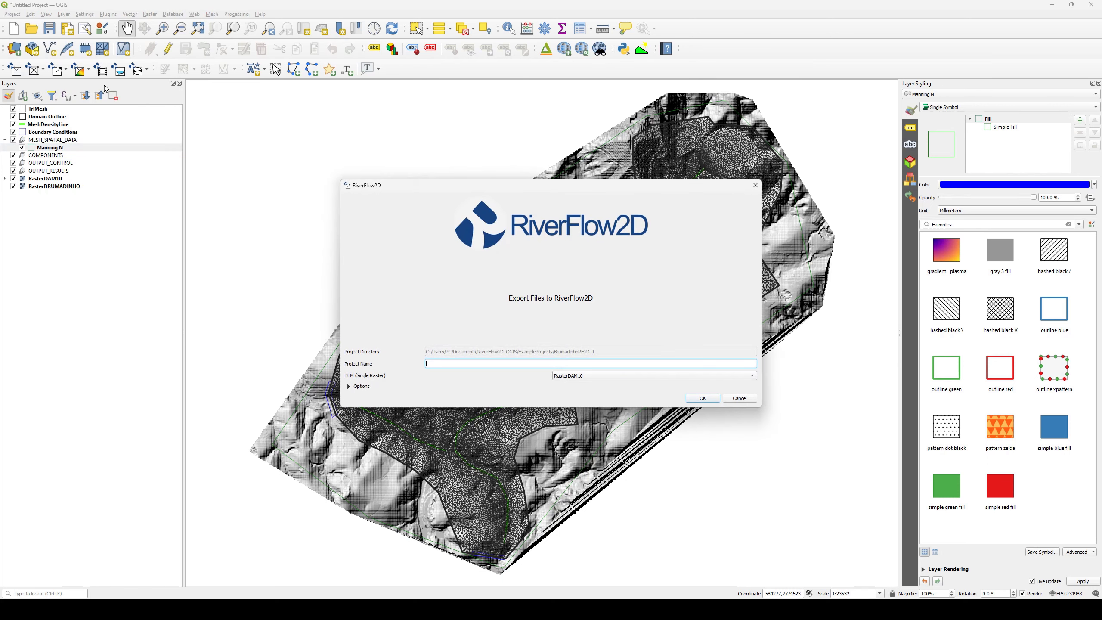
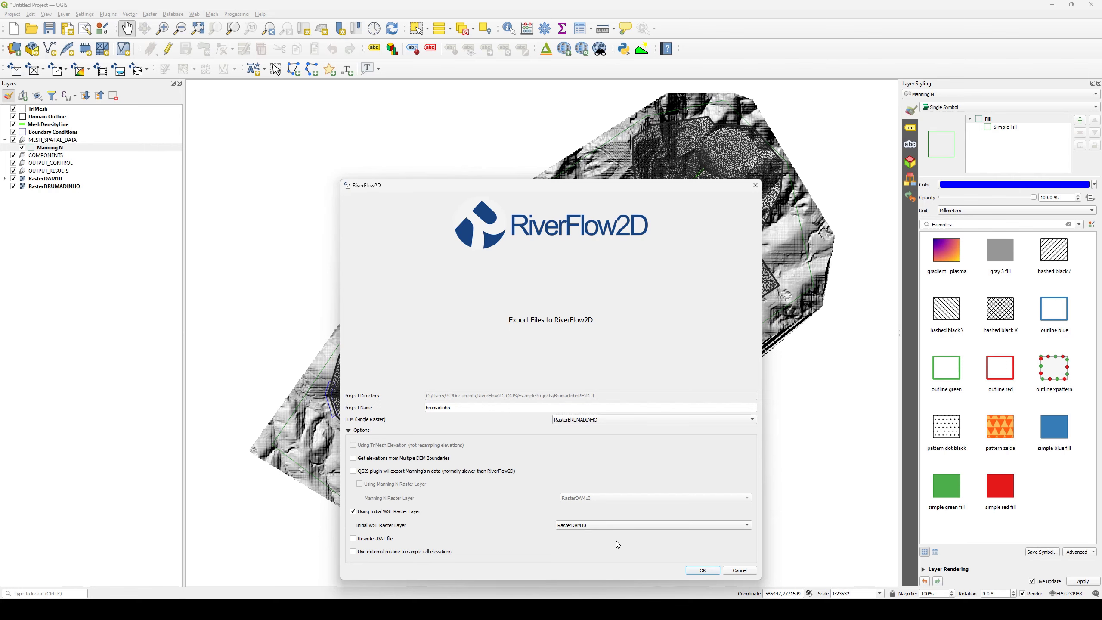
left_click(703, 570)
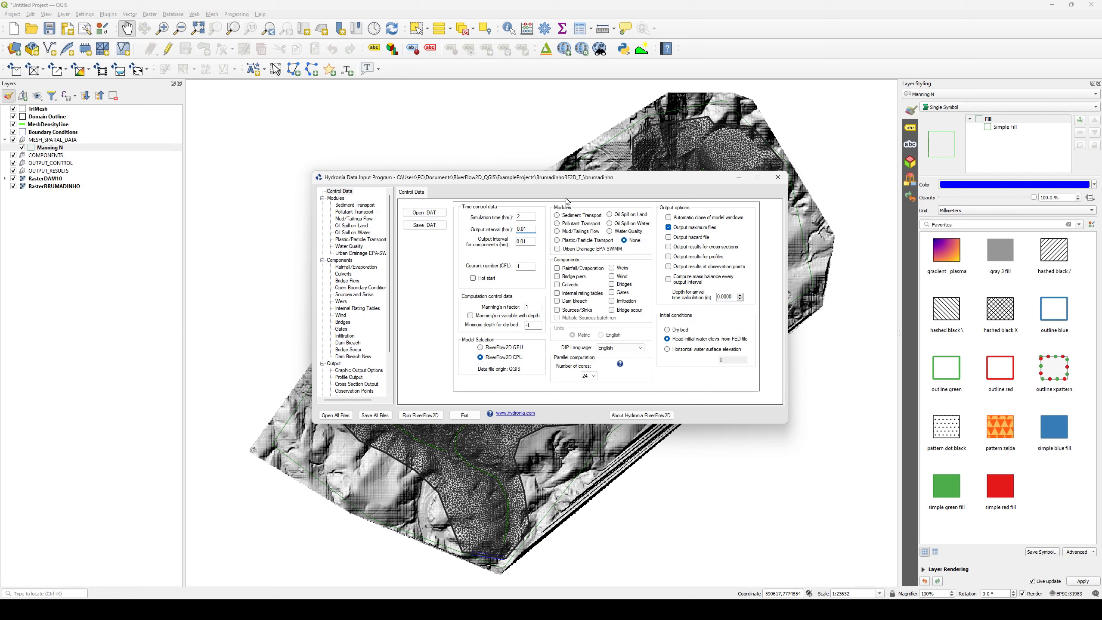
- Configure the control data with a simulation time of 2 hours, output interval of 0.01 hours, Mud/Tailings Flow module and RiverFlow2D GPU model
double_click(522, 217)
left_click(533, 227)
left_click(582, 235)
left_click(518, 350)
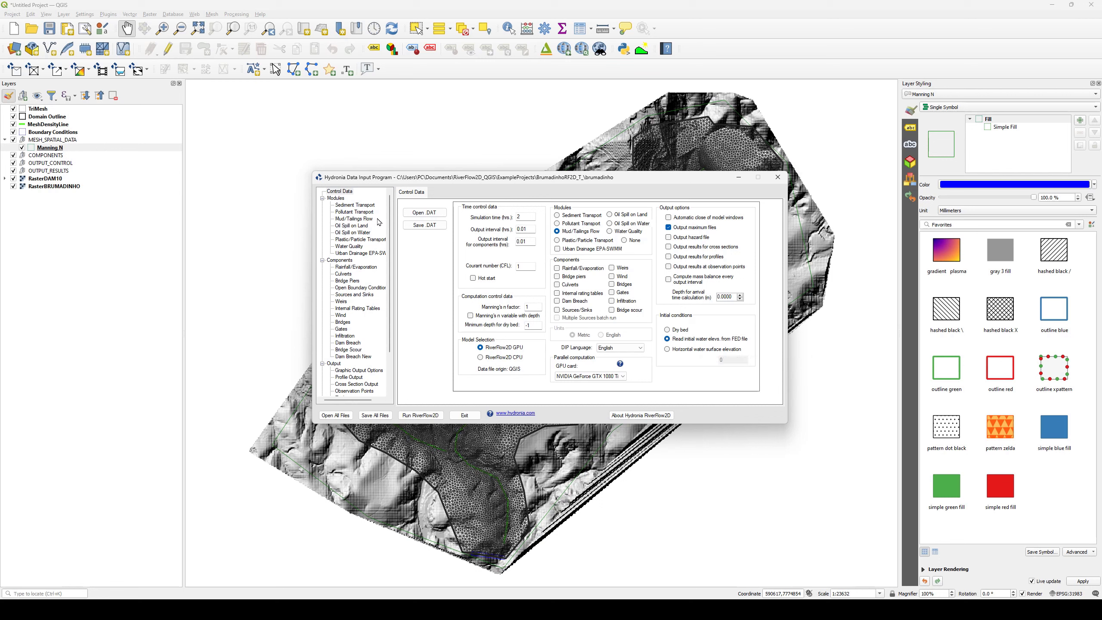
- In the Mud/Tailings Flow data, set the flow resistance relation to Simplified Bingham
left_click(354, 219)
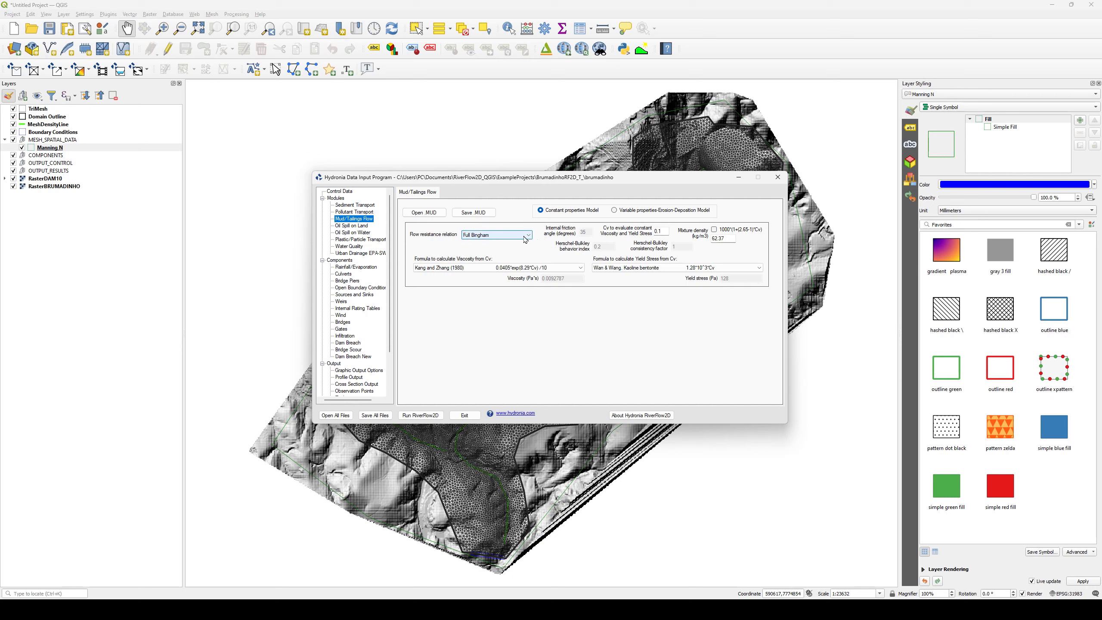
left_click(525, 239)
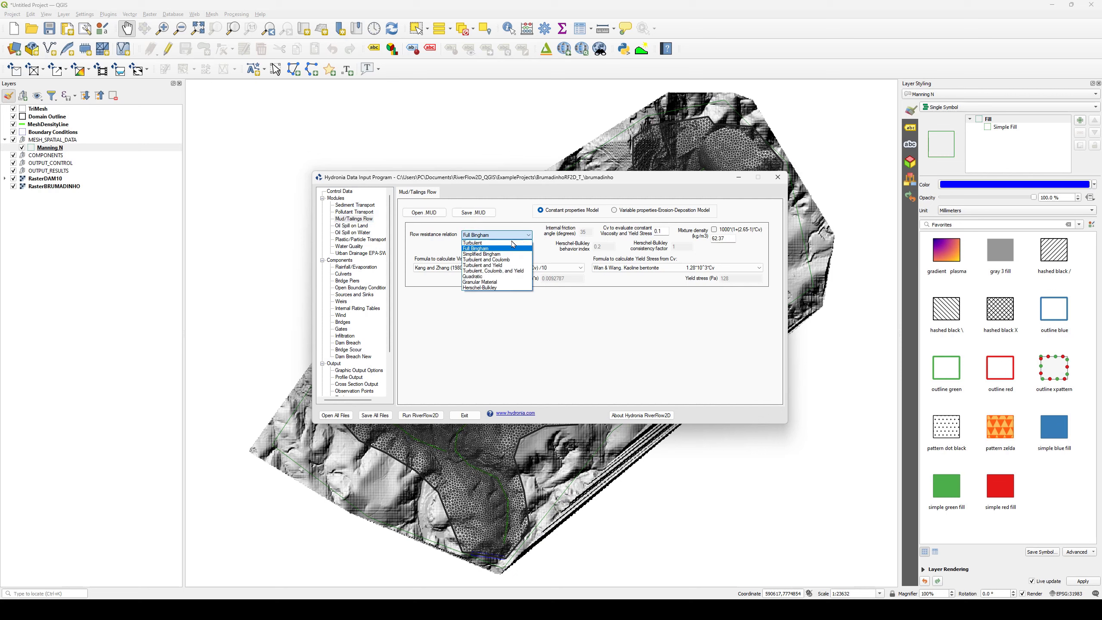
left_click(489, 257)
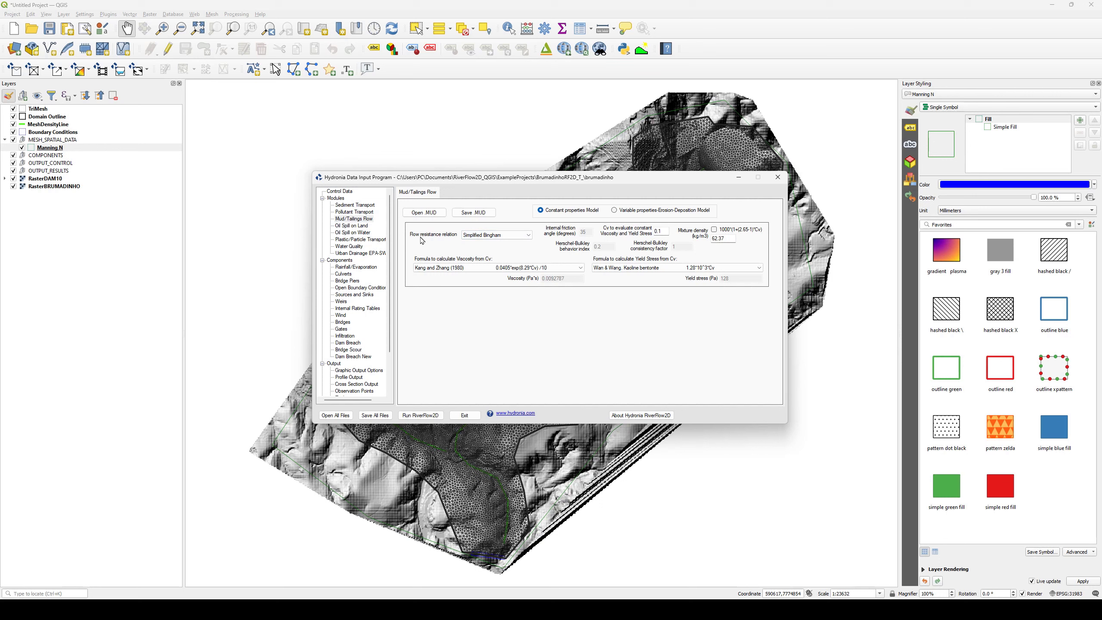
- Set the viscosity formula to Julien (1998) for silts and clays and the yield stress formula to Julien (1998) for 95% silt and 5% clays
left_click(458, 268)
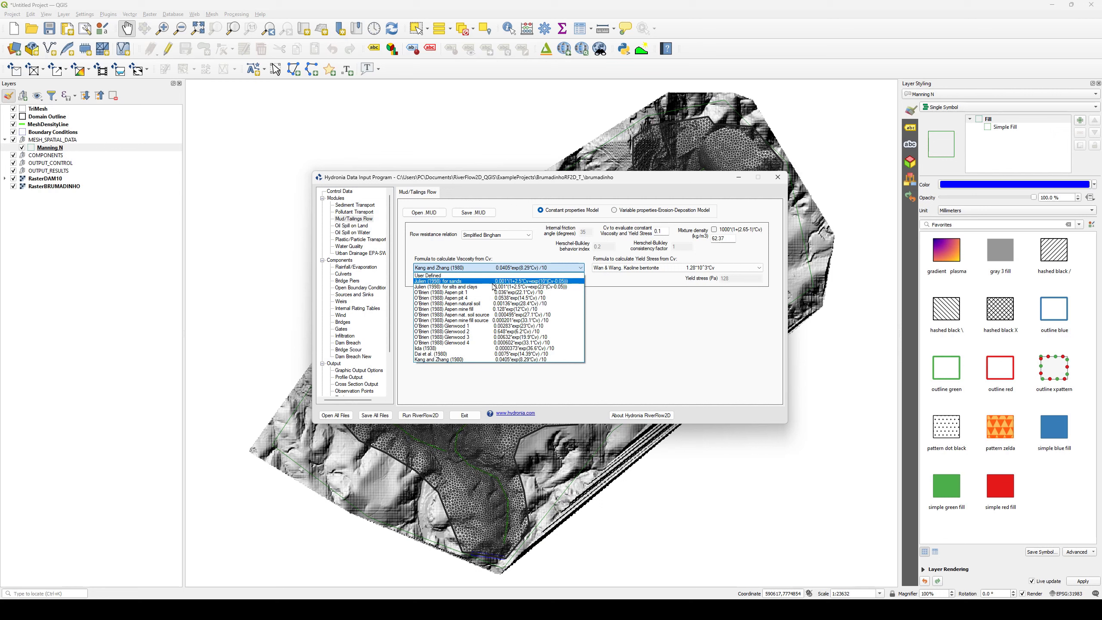
left_click(479, 287)
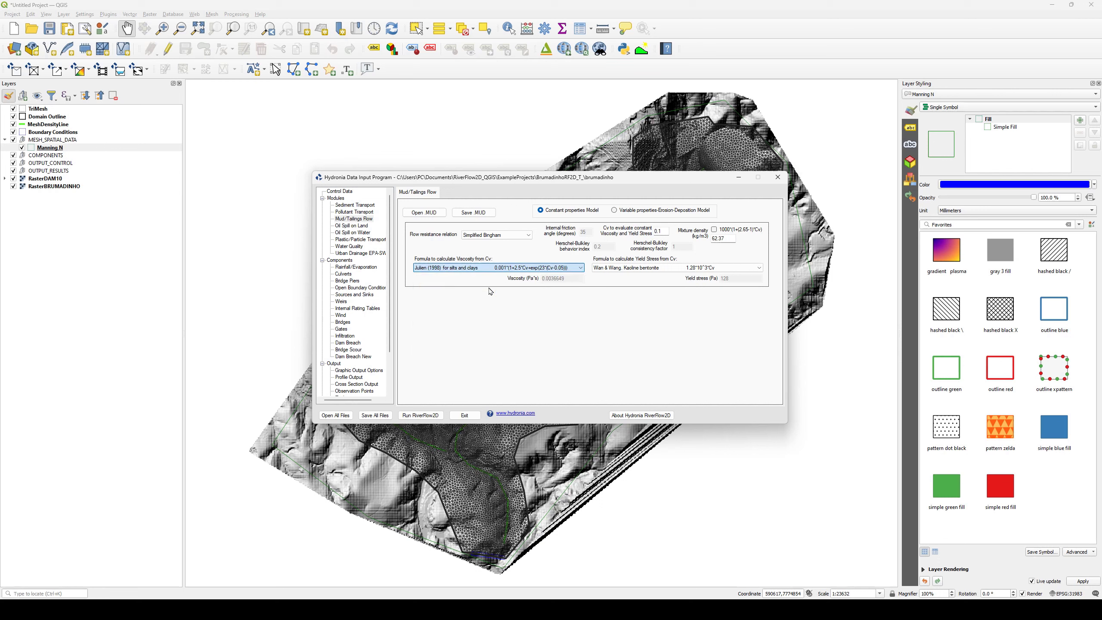
left_click(654, 268)
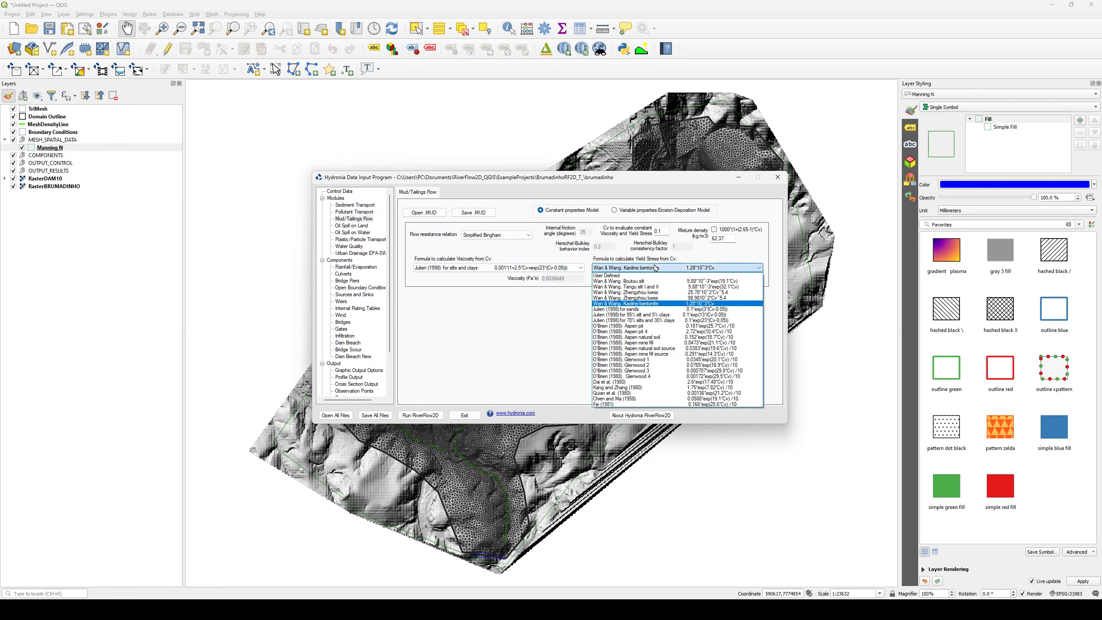
left_click(670, 317)
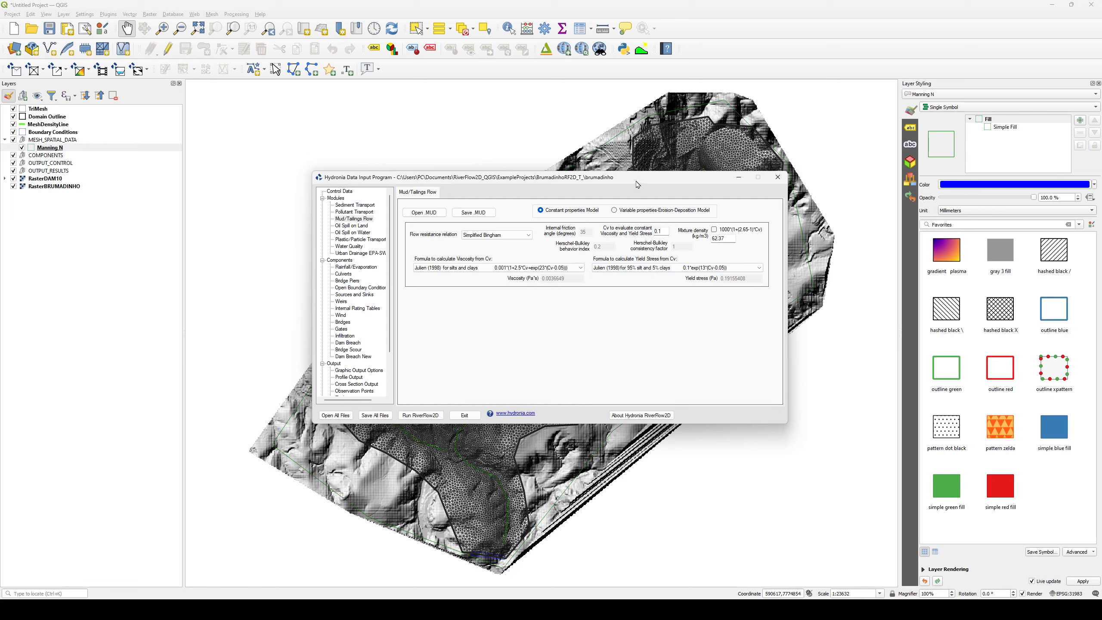
- Save the mud and tailings flow data as brumadinho.MUD in the BrumadinhoRF2D_T_ project folder
mouse_move(636, 183)
left_mouse_down()
mouse_move(648, 180)
mouse_move(644, 200)
left_mouse_up()
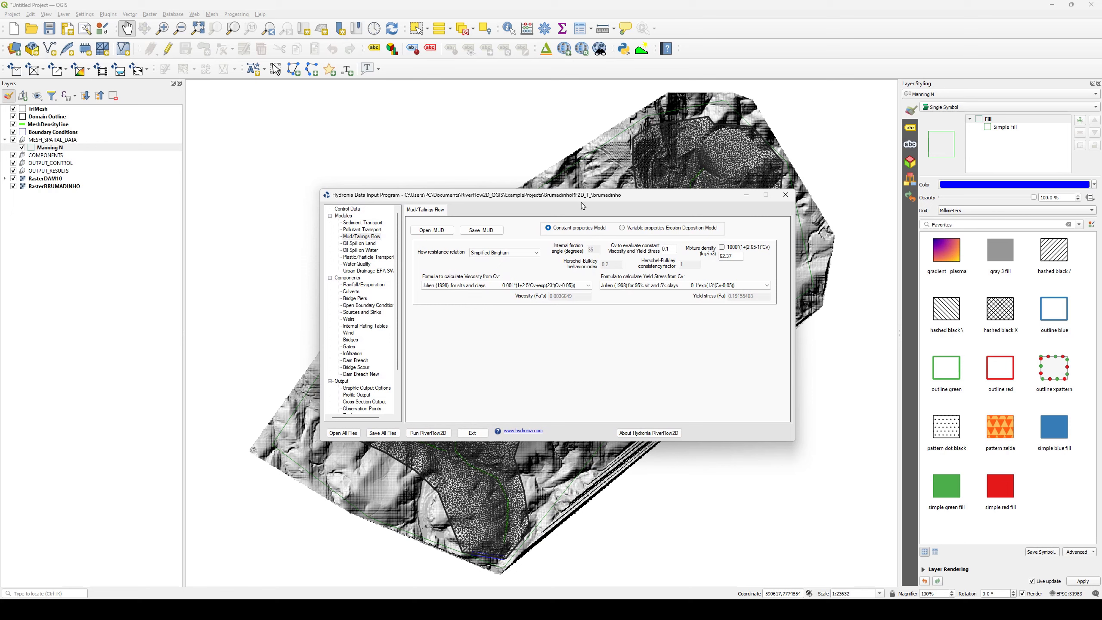
left_click_drag(583, 207, 584, 218)
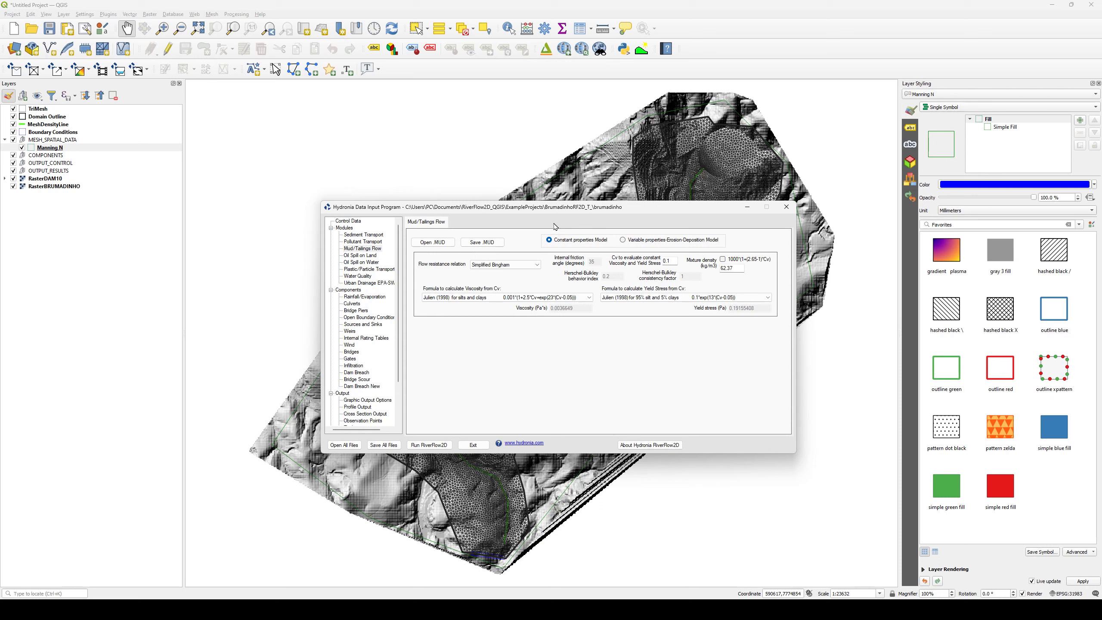
left_click(482, 242)
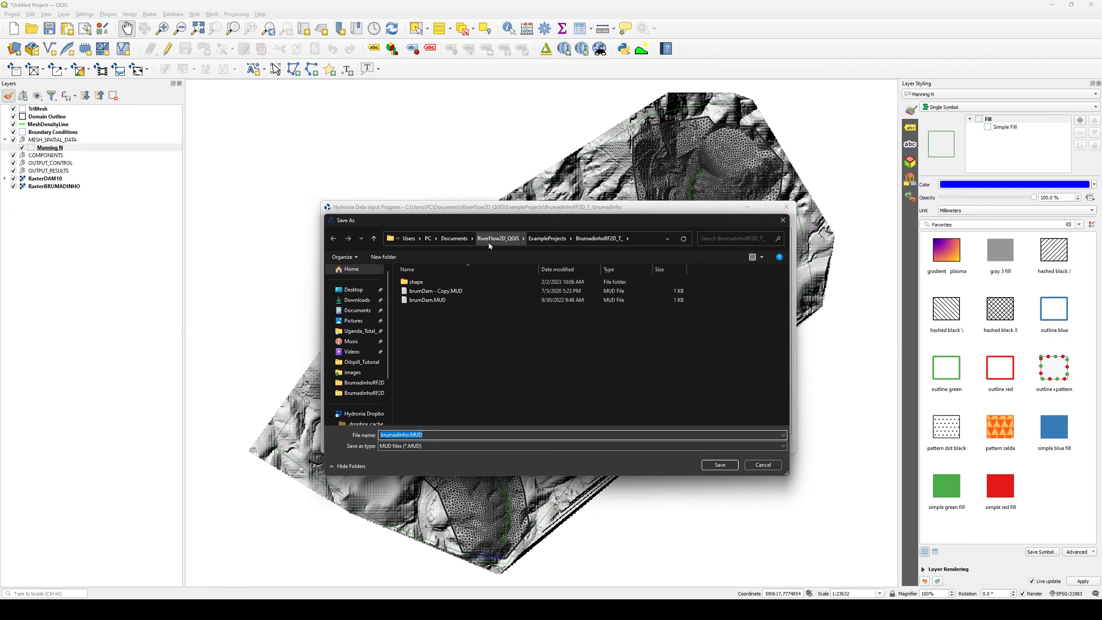
left_click(406, 434)
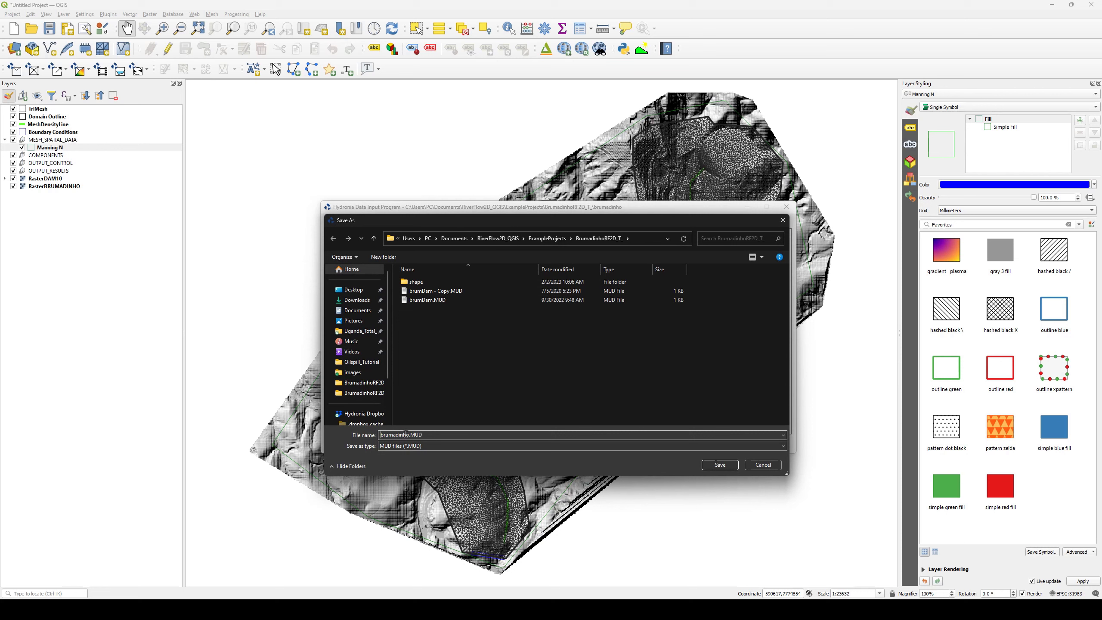
left_click_drag(411, 435, 381, 434)
double_click(428, 435)
left_click(718, 466)
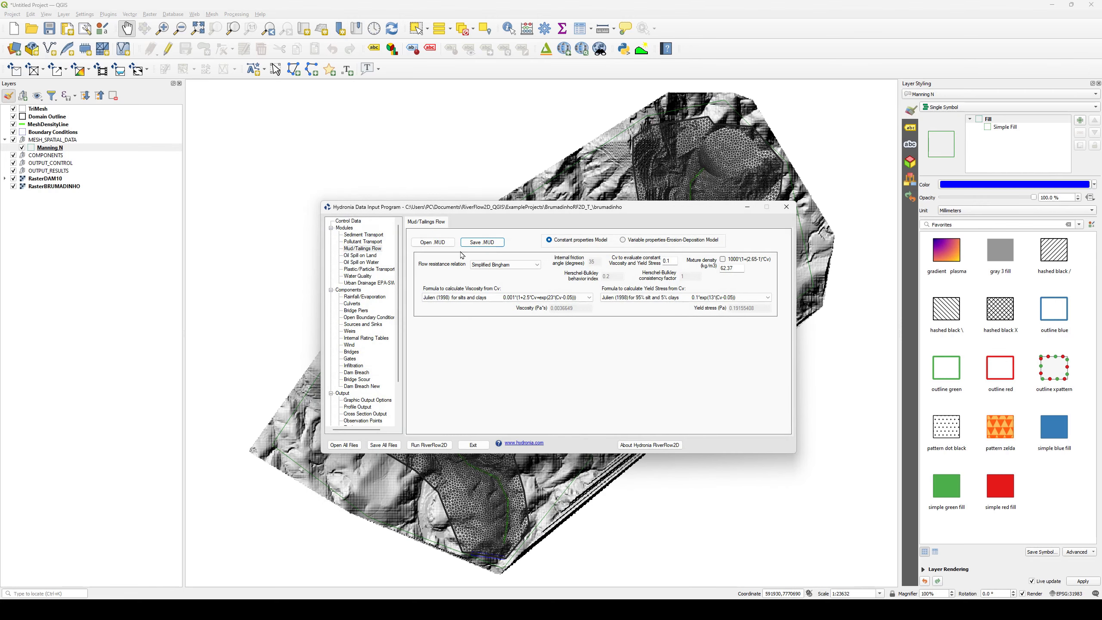
- Run the RiverFlow2D simulation from the control data, saving the changes over the existing brumadinho.dat file
left_click(350, 221)
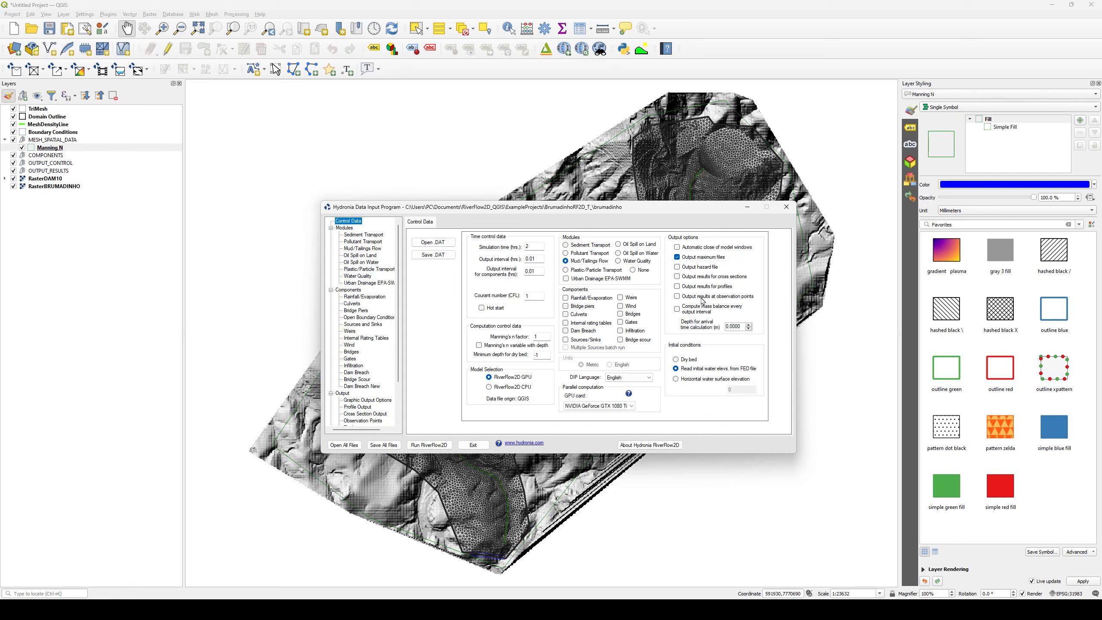
left_click(439, 448)
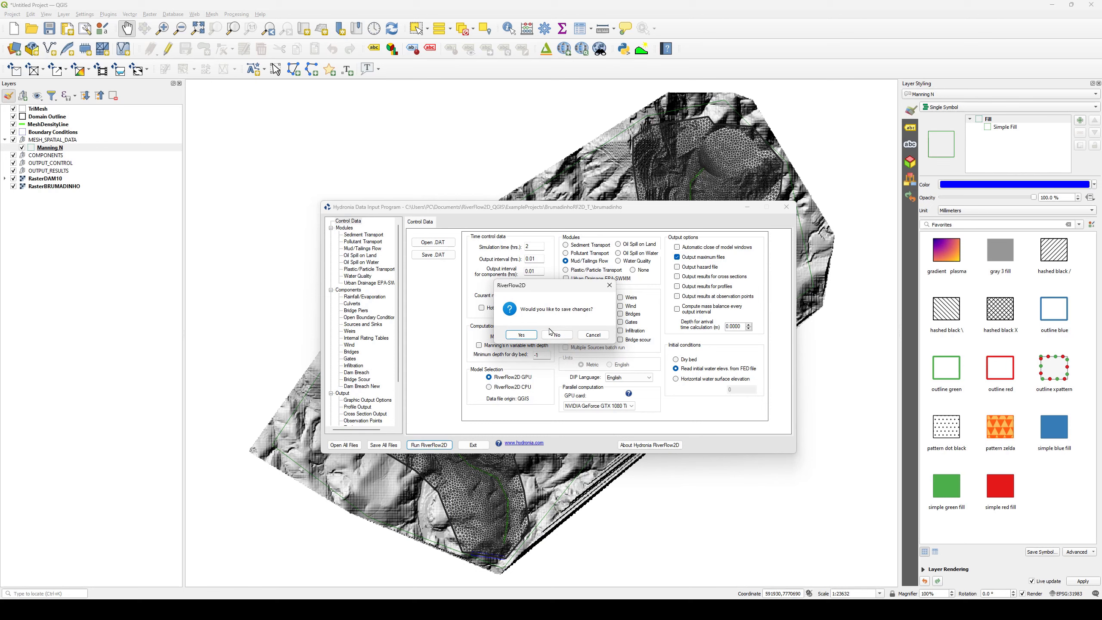
left_click(522, 335)
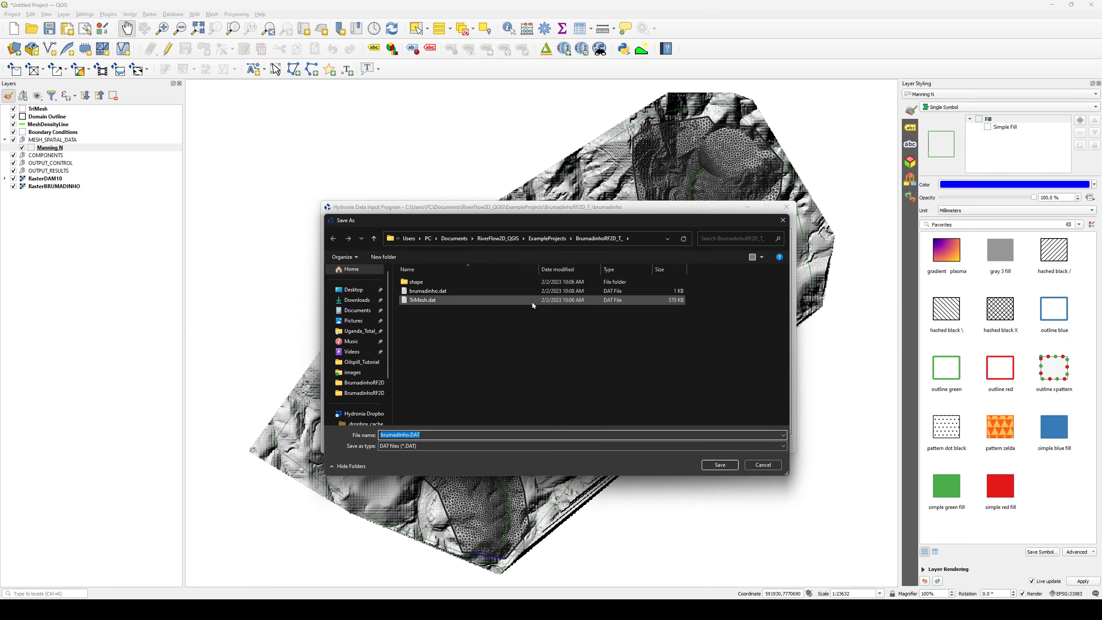
left_click(428, 294)
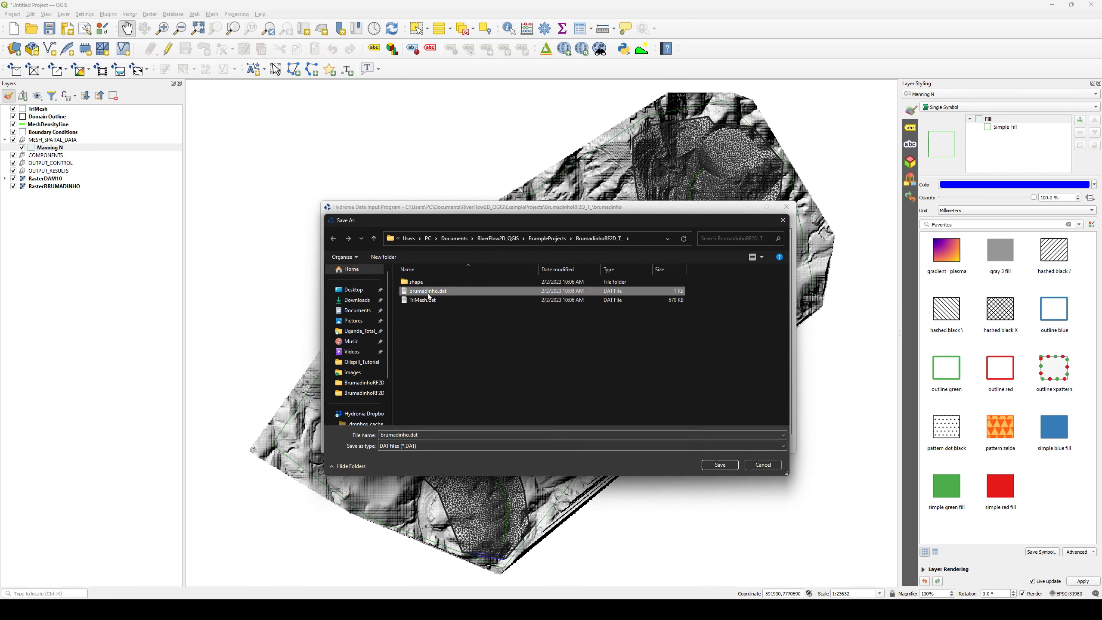
left_click(717, 464)
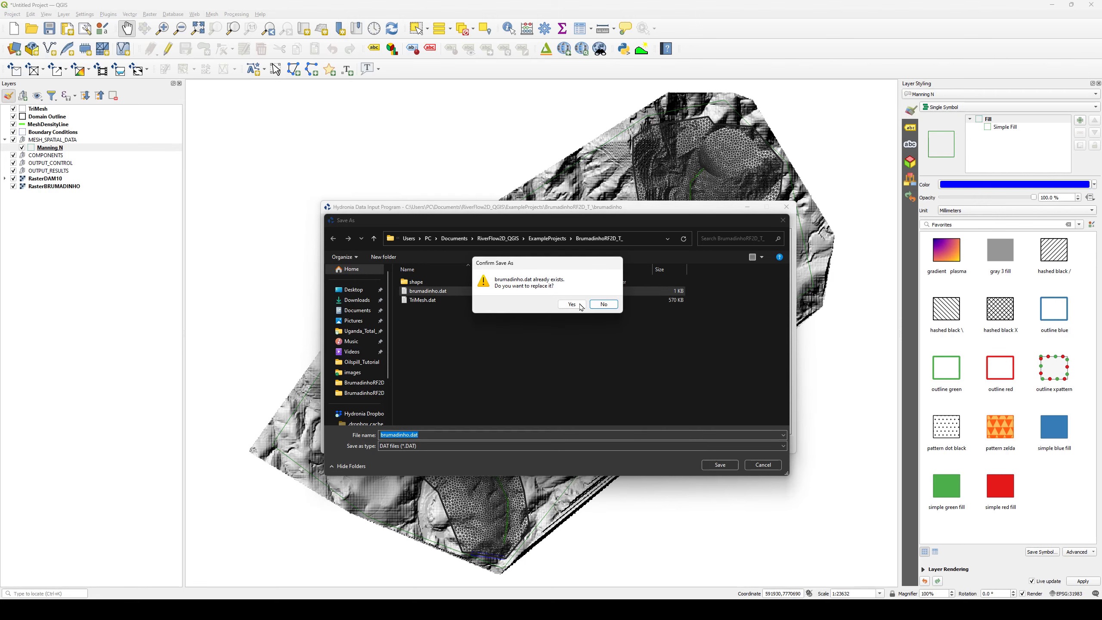
left_click(583, 308)
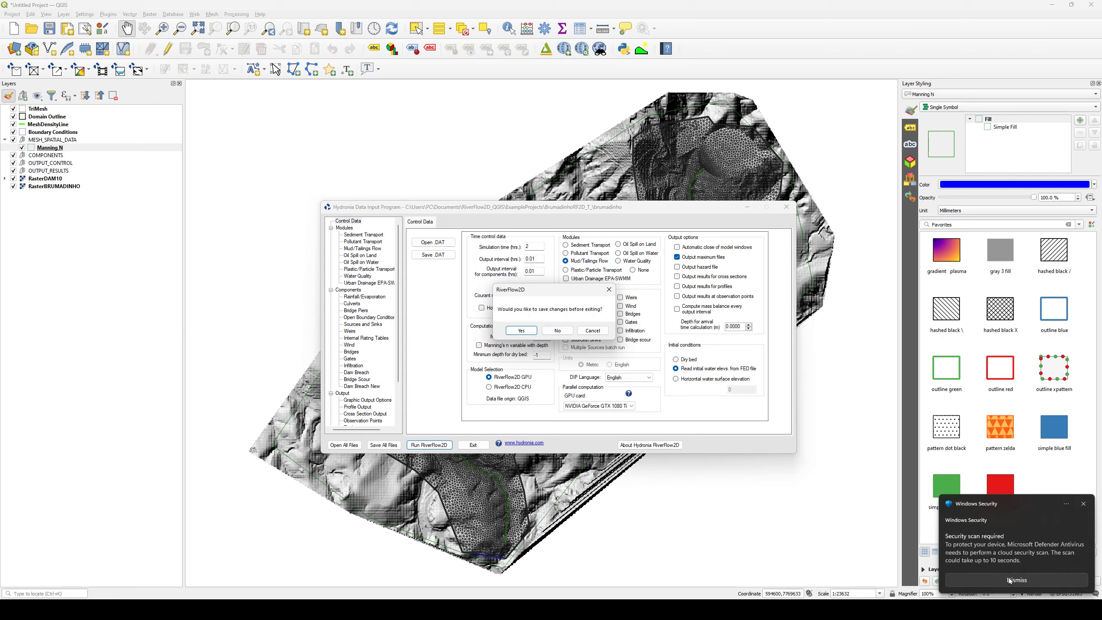
- Dismiss the Windows Security scan notification
left_click(1010, 581)
left_click(997, 610)
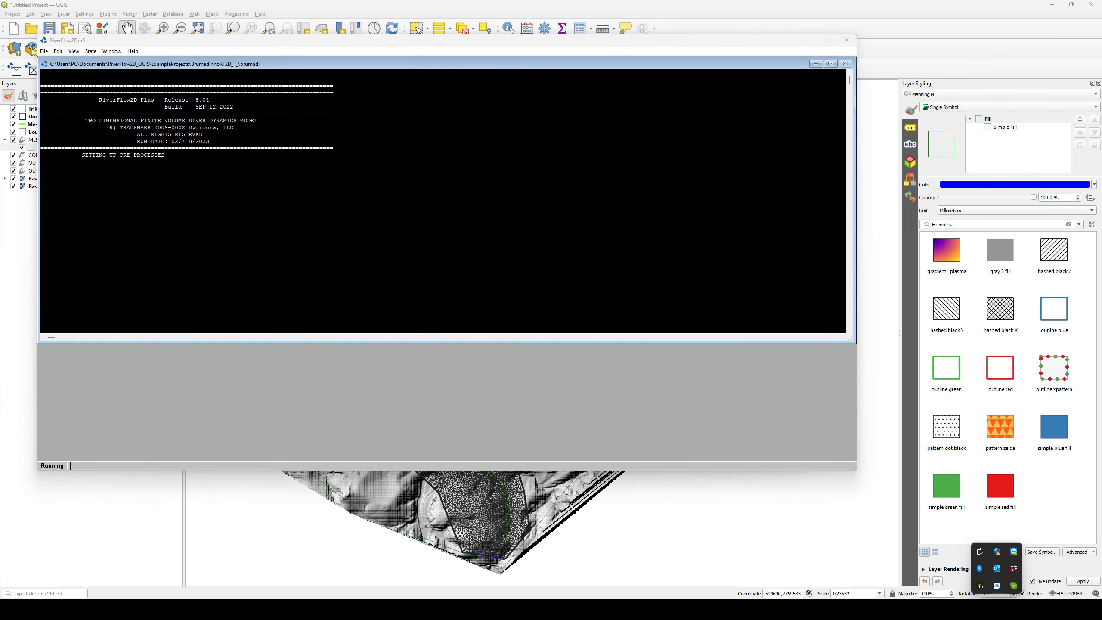
left_click(996, 610)
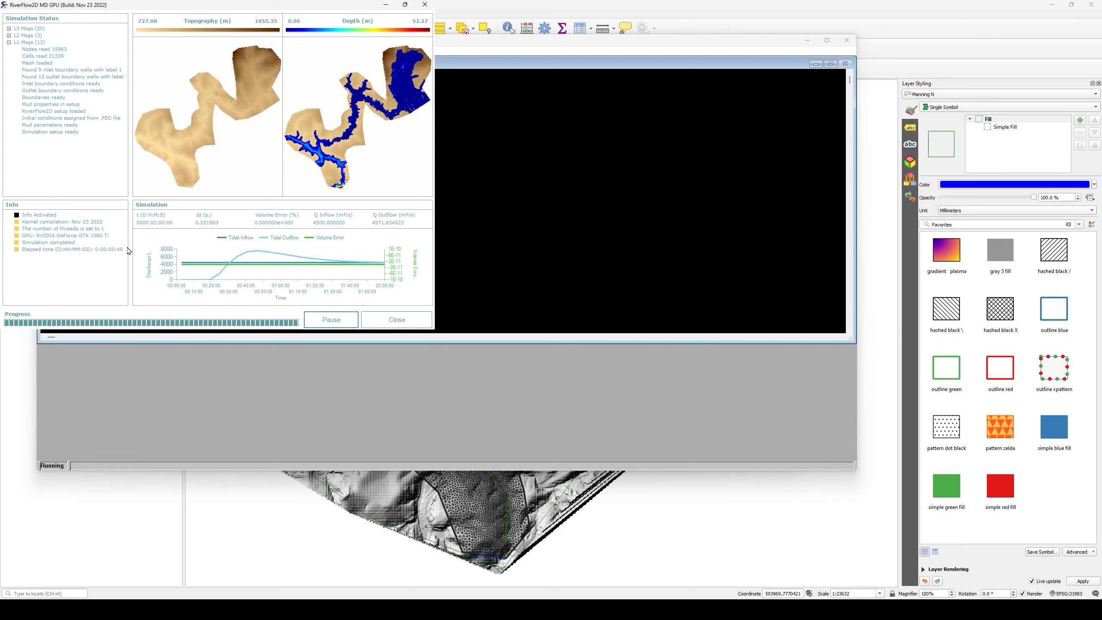
- Close the finished simulation and RiverFlow2D output windows, and exit the Data Input Program without saving changes
left_click(404, 324)
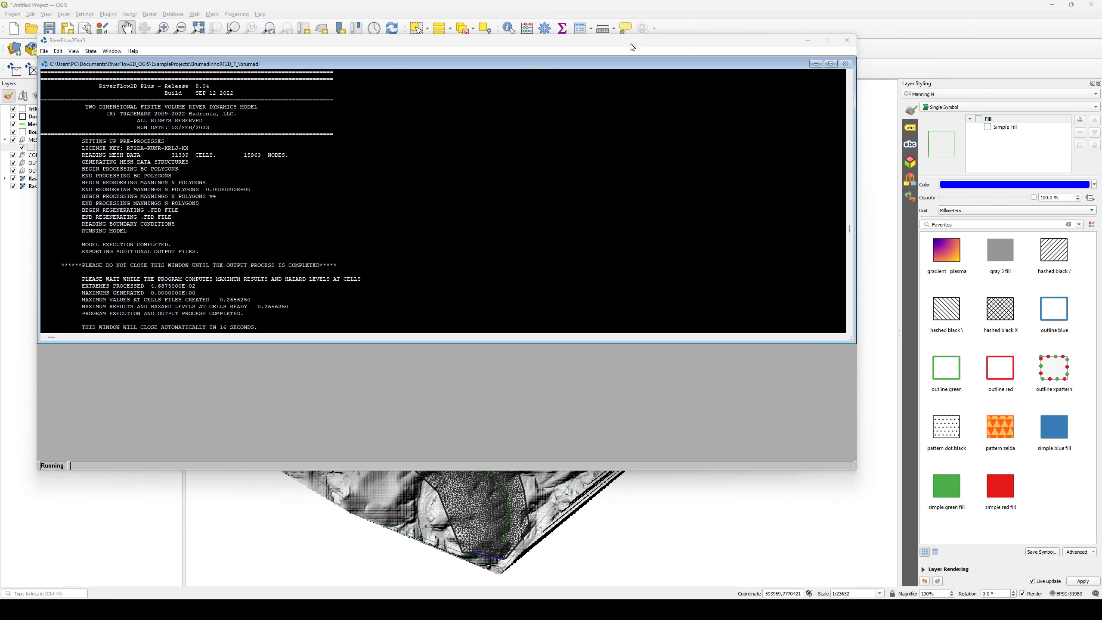
left_click_drag(632, 45, 681, 95)
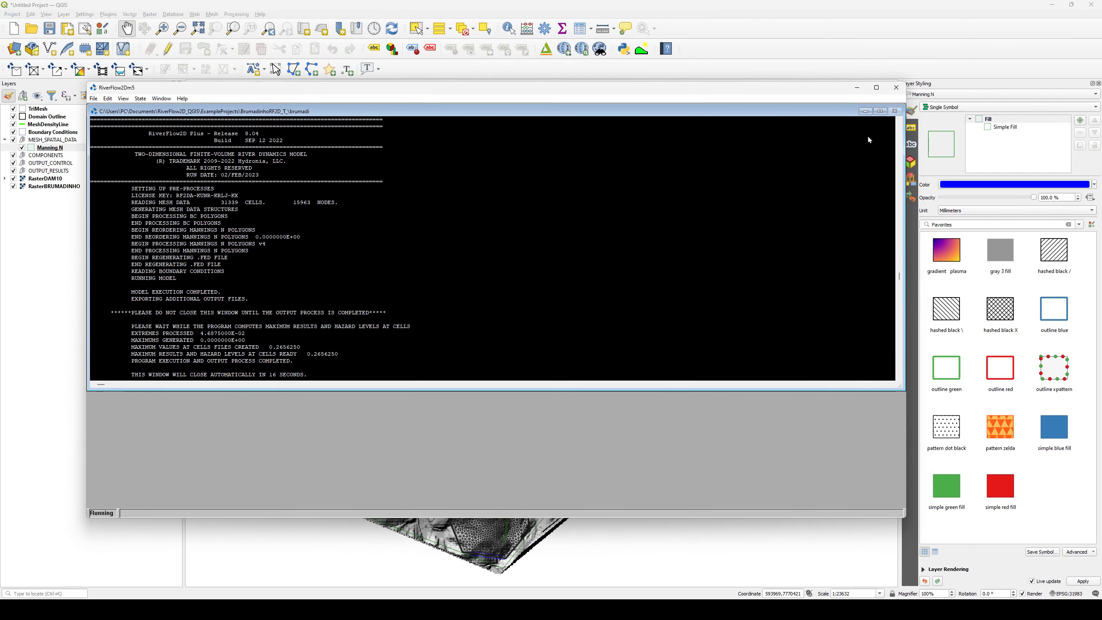
left_click(890, 91)
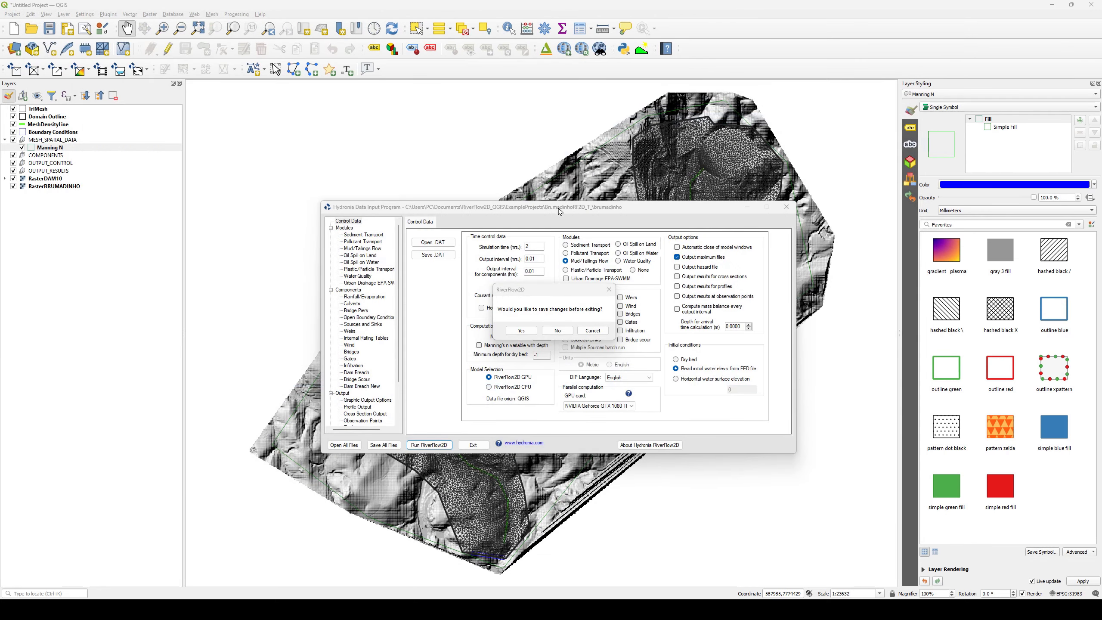
left_click(558, 332)
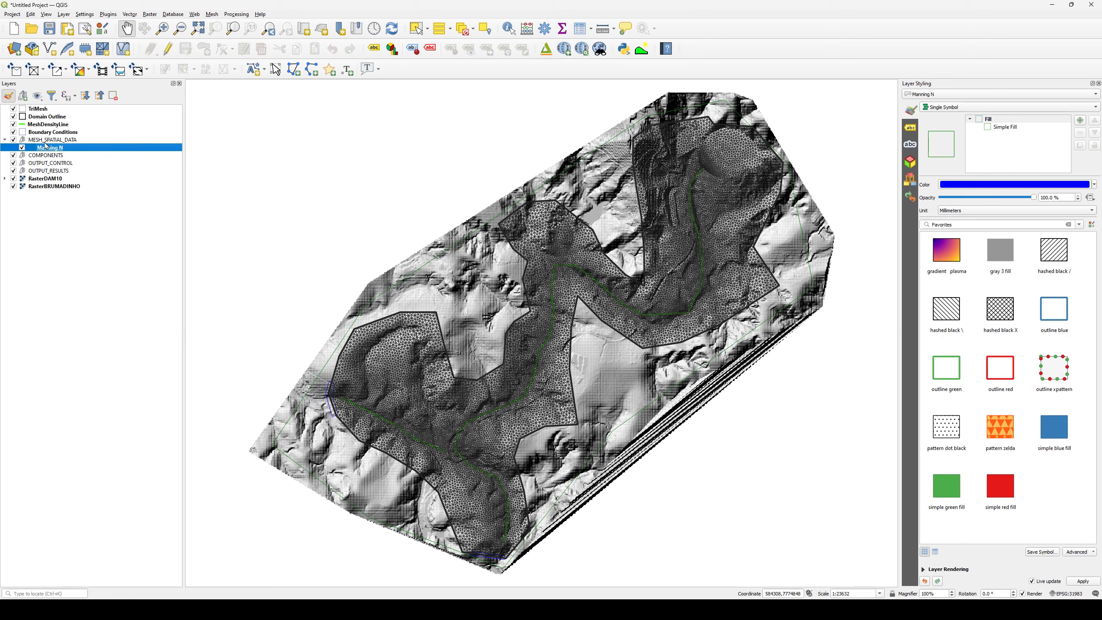
- Hide the TriMesh, Domain Outline, MeshDensityLine and Boundary Conditions layers in the QGIS map
left_click(13, 109)
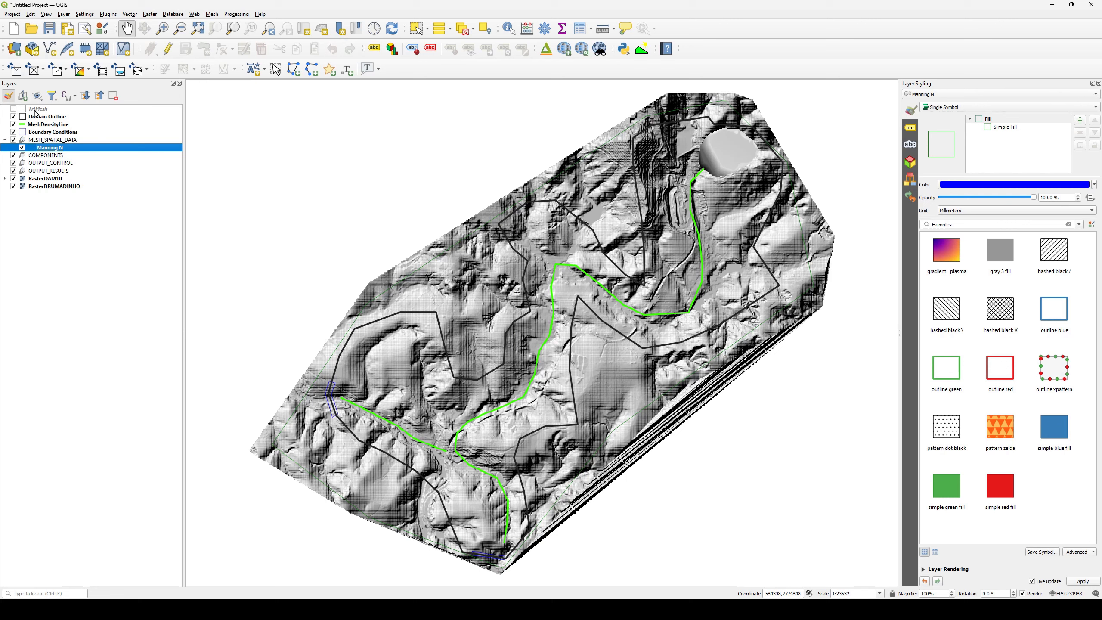
left_click(13, 116)
left_click(13, 124)
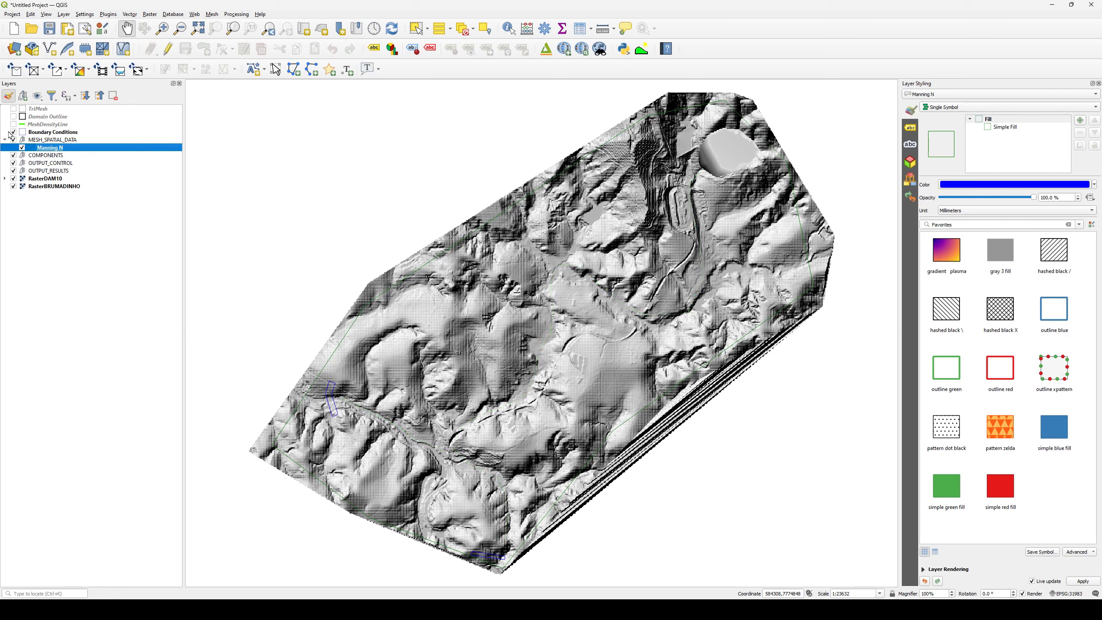
left_click(14, 133)
- Start the Results vs Time Maps tool and load brumadinho.OUTFILES as its output file list
left_click(90, 72)
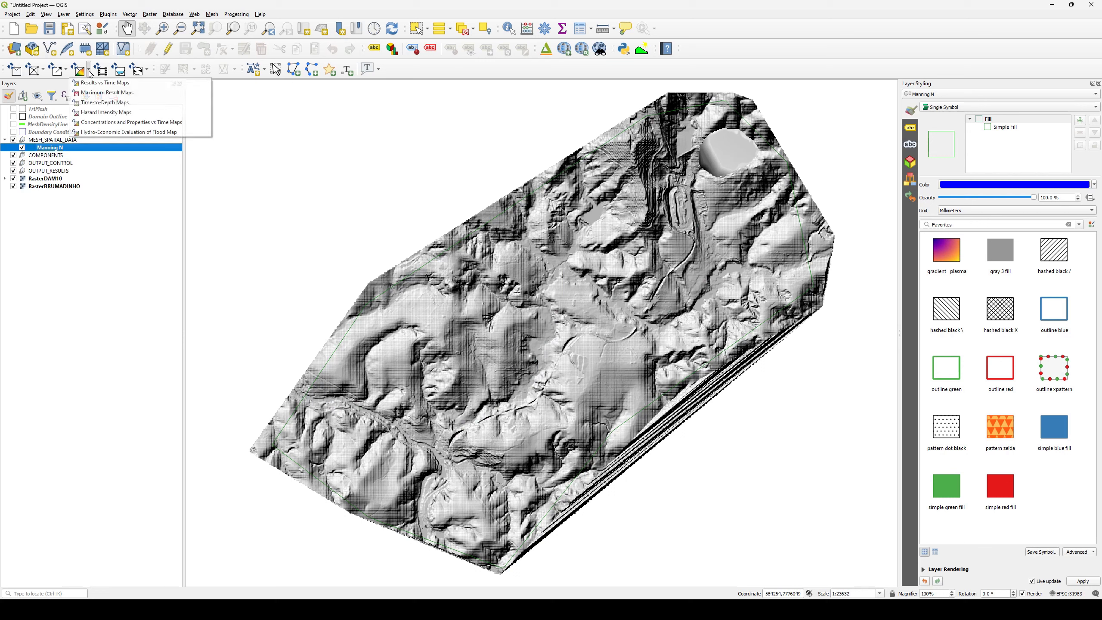
left_click(116, 84)
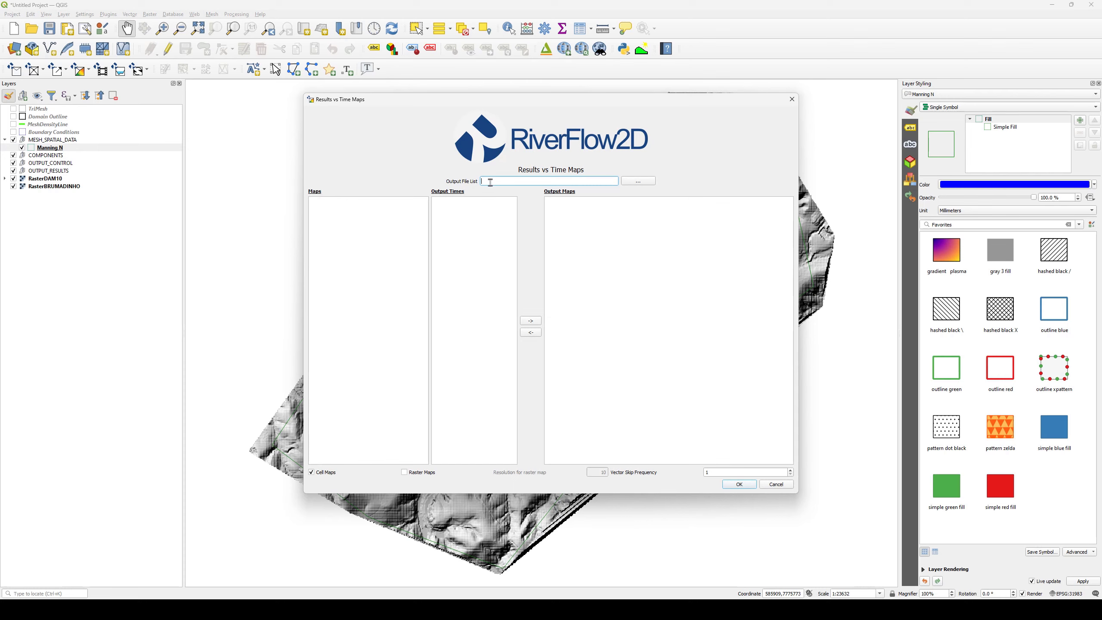
left_click(638, 182)
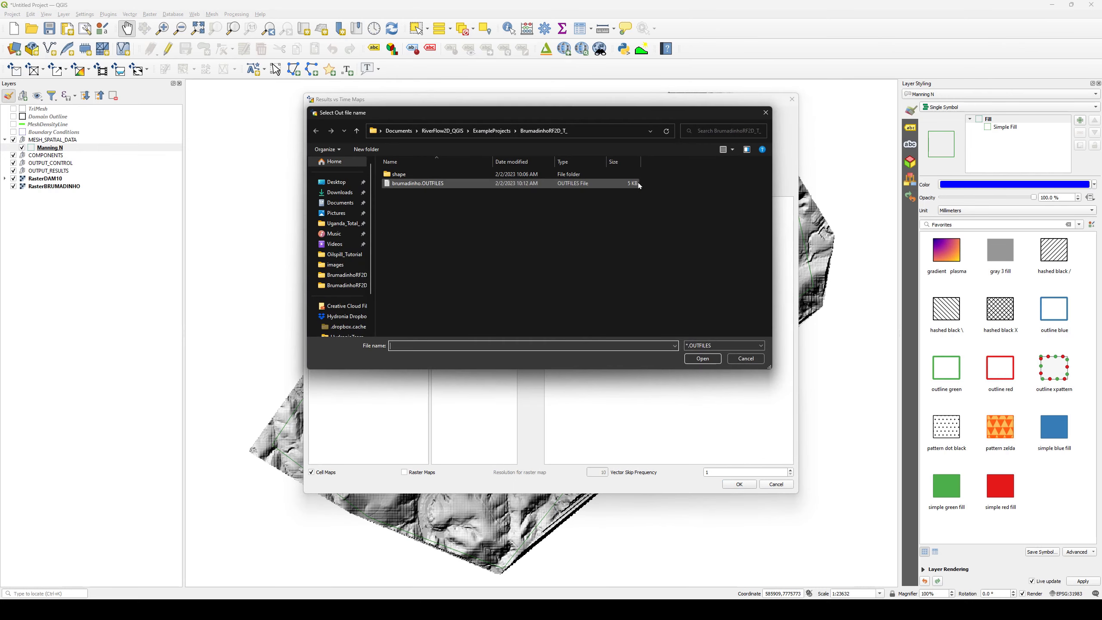
left_click(419, 184)
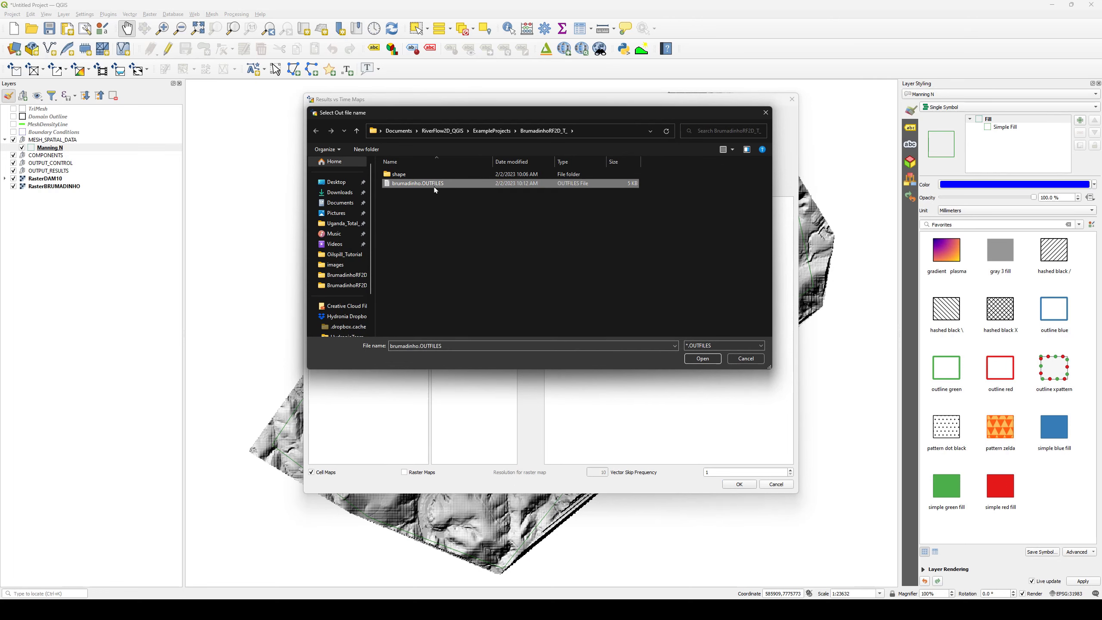
left_click(703, 359)
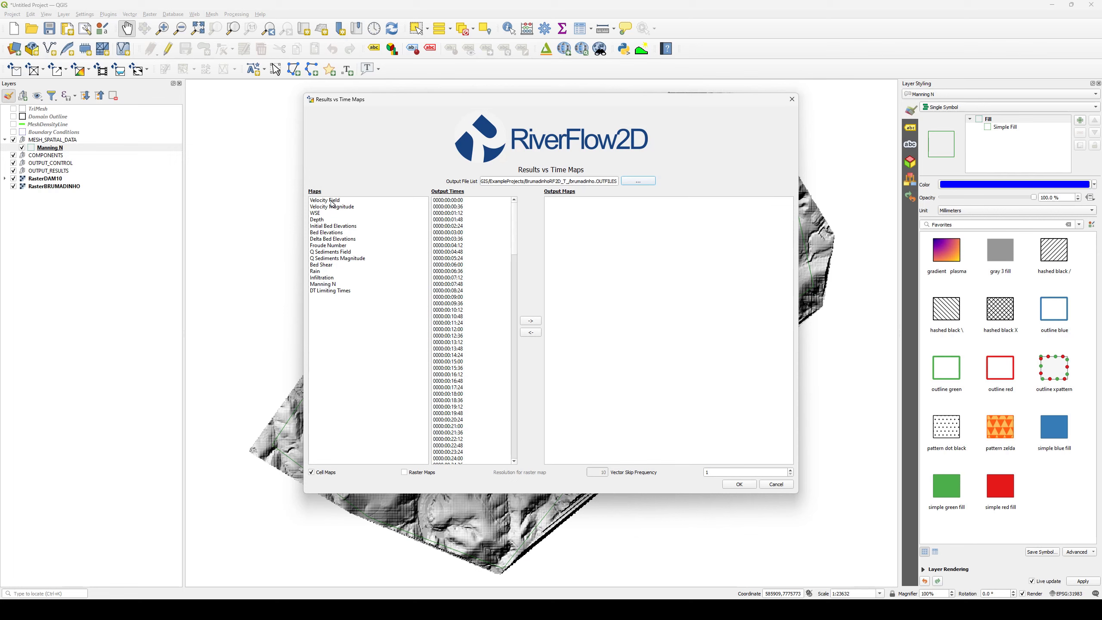
- Generate a cell map of Depth at output time 0000:02:00:00 with the Results vs Time Maps tool
left_click(335, 201)
left_click(340, 210)
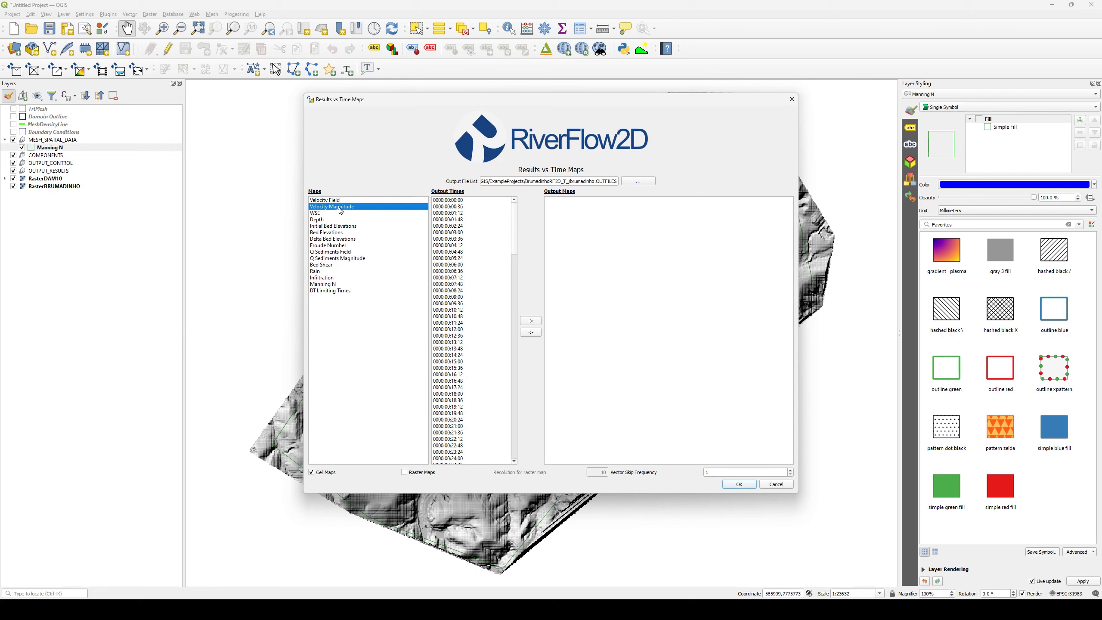
left_click(339, 213)
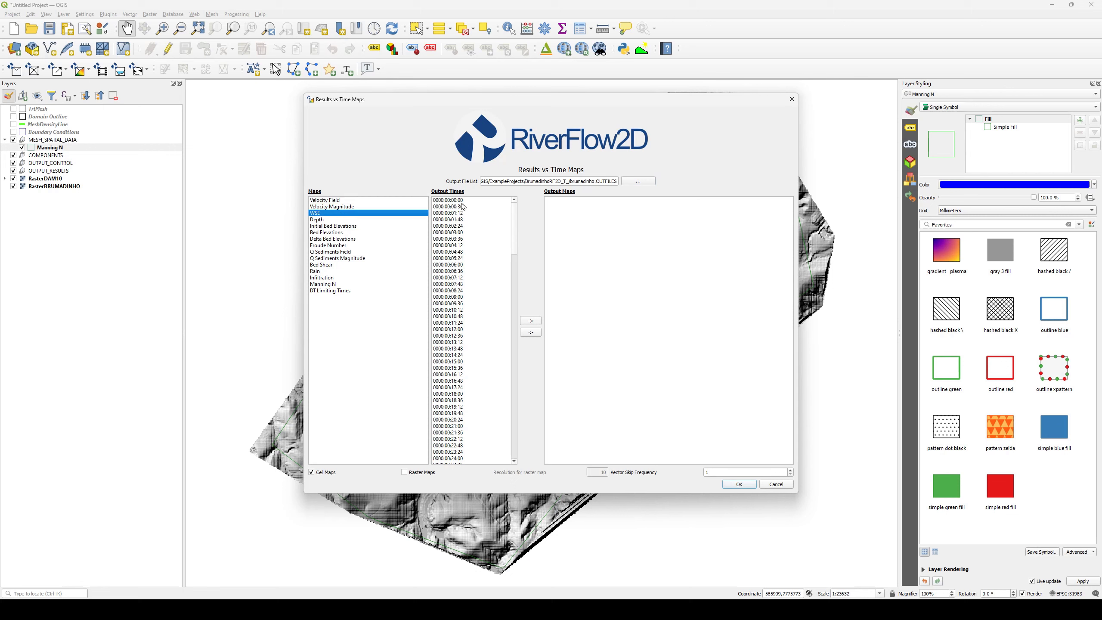
left_click_drag(463, 207, 459, 361)
left_click(323, 221)
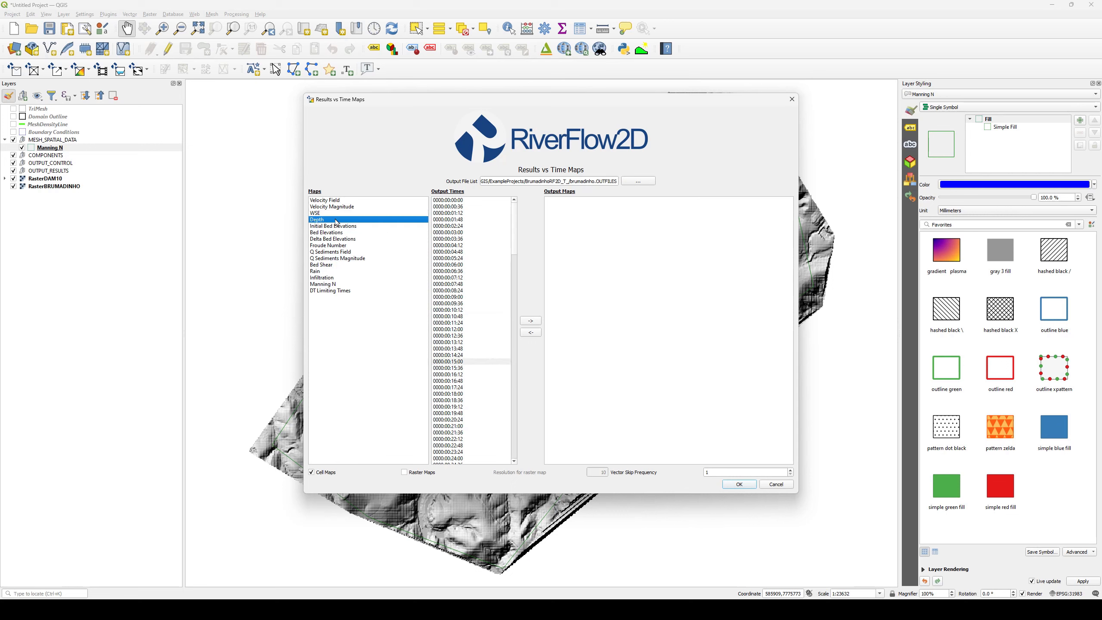
left_click_drag(514, 215, 513, 428)
left_click(456, 458)
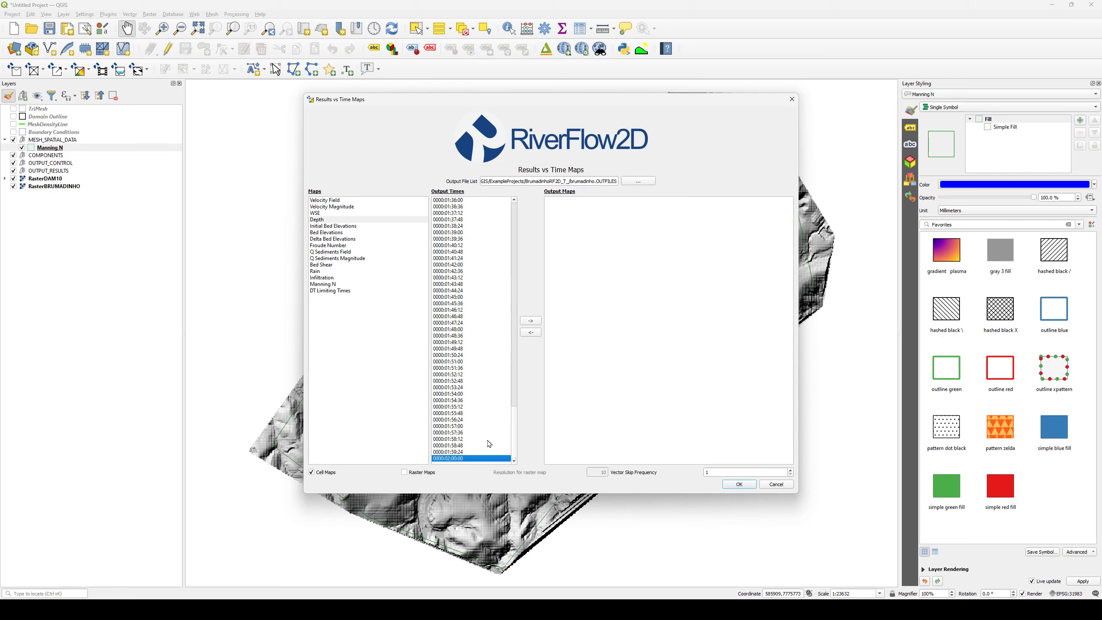
left_click(535, 321)
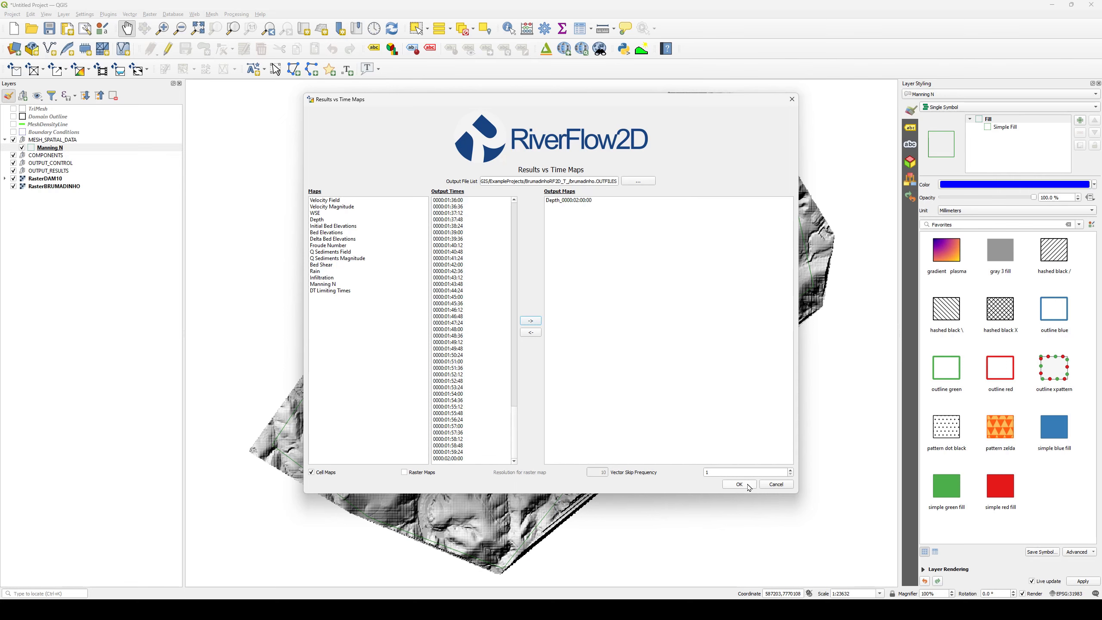
left_click(738, 483)
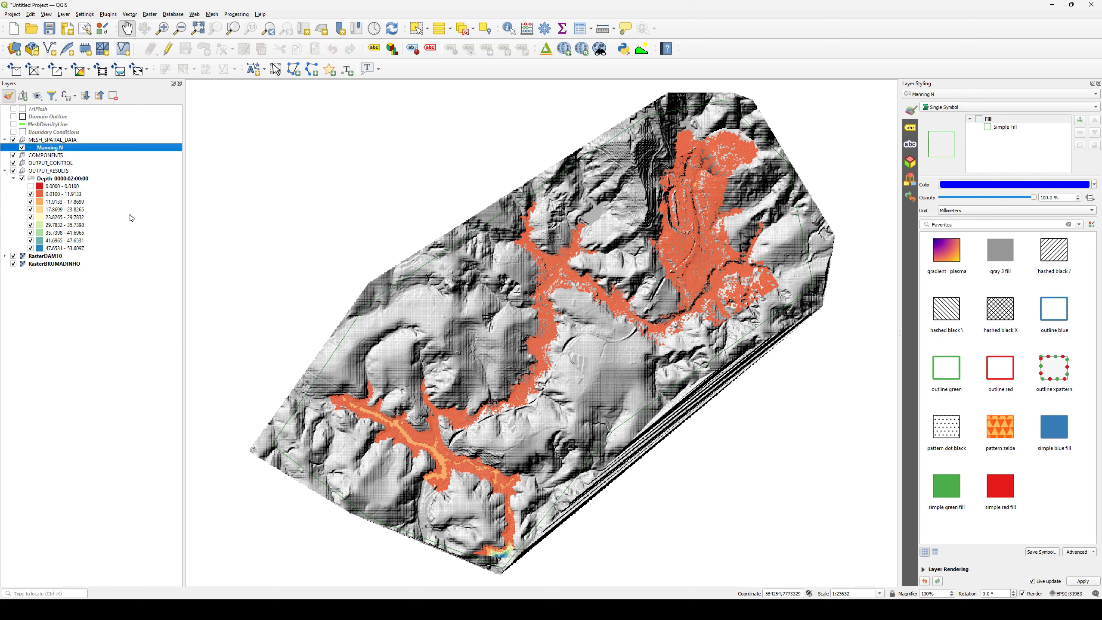
- Invert the color ramp of the Depth_0000:02:00:00 layer
left_click(65, 248)
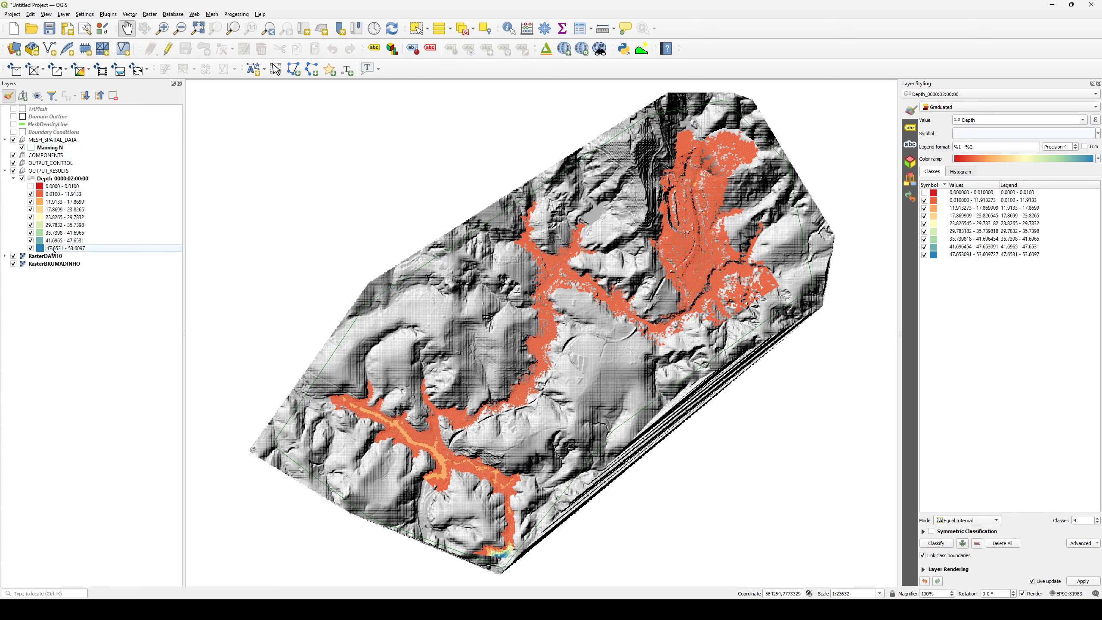
left_click(77, 179)
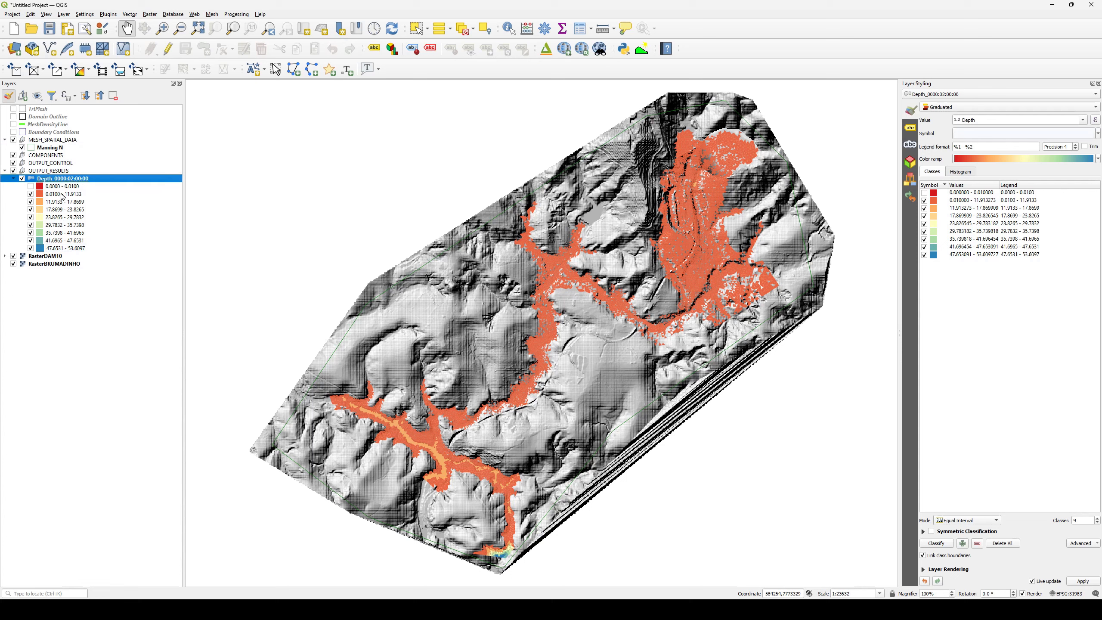
left_click(1099, 159)
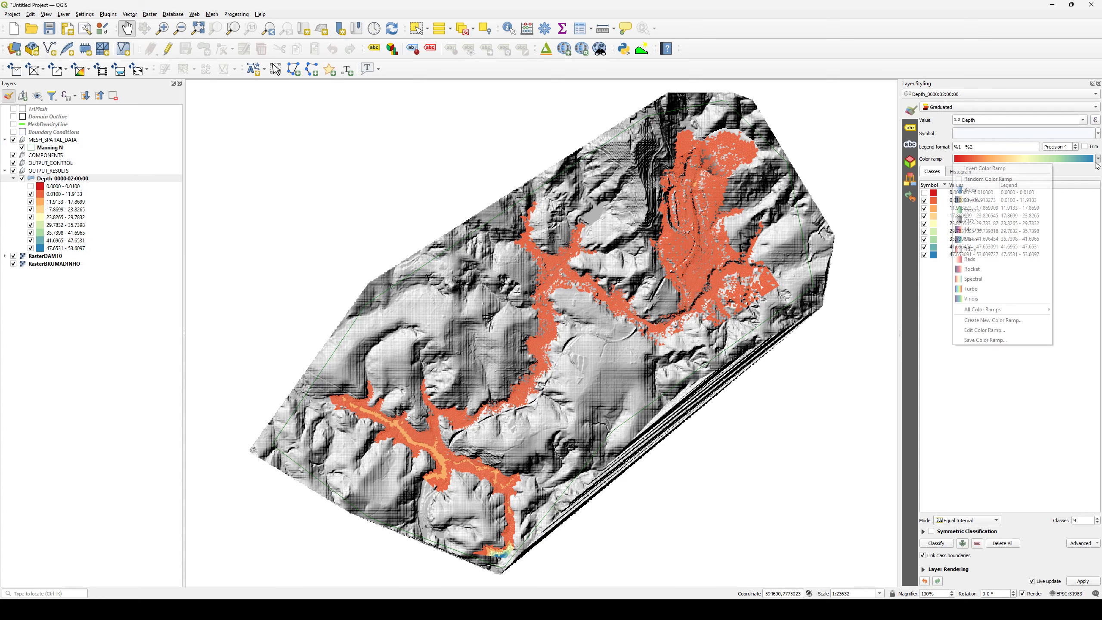
left_click(1018, 173)
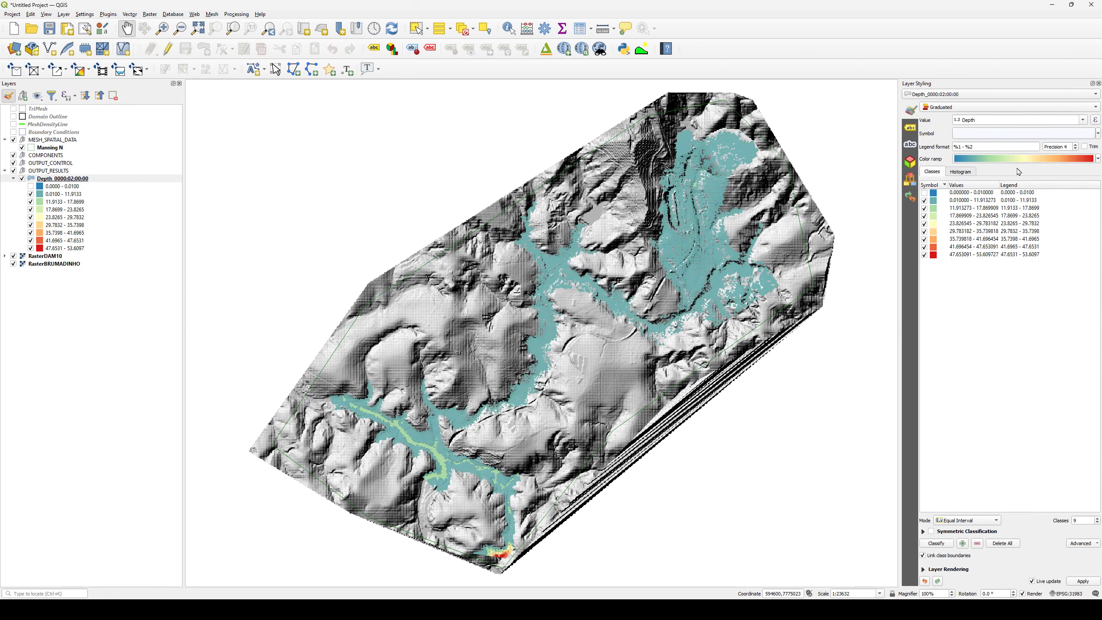
- Inspect the mud depth extent on the map and hide the Depth_0000:02:00:00 layer
left_click_drag(447, 407, 412, 411)
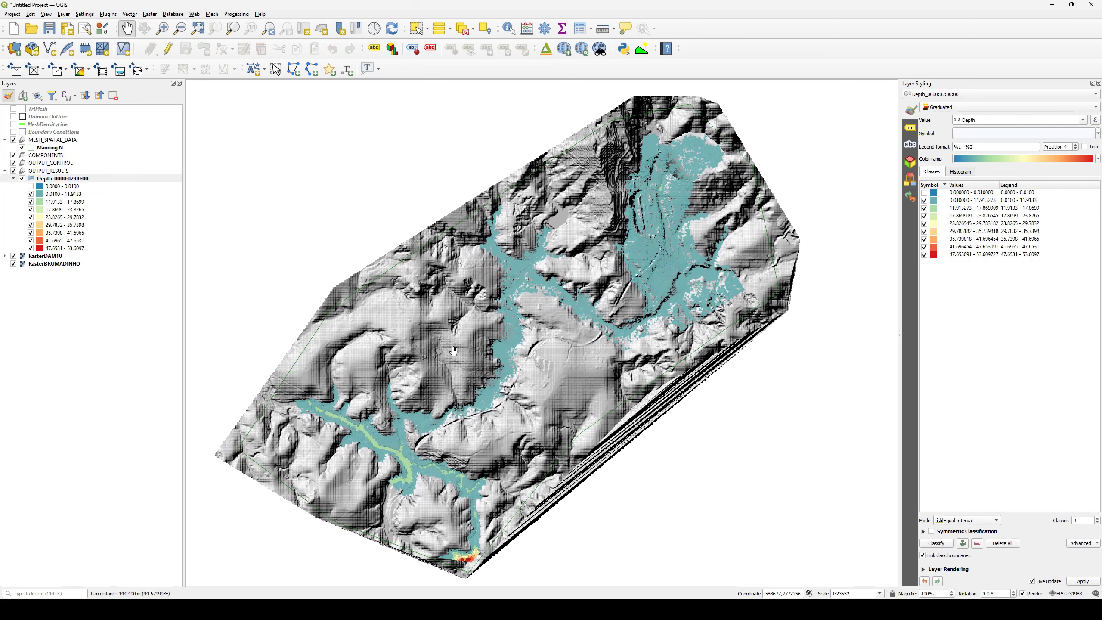
left_click_drag(454, 351, 484, 364)
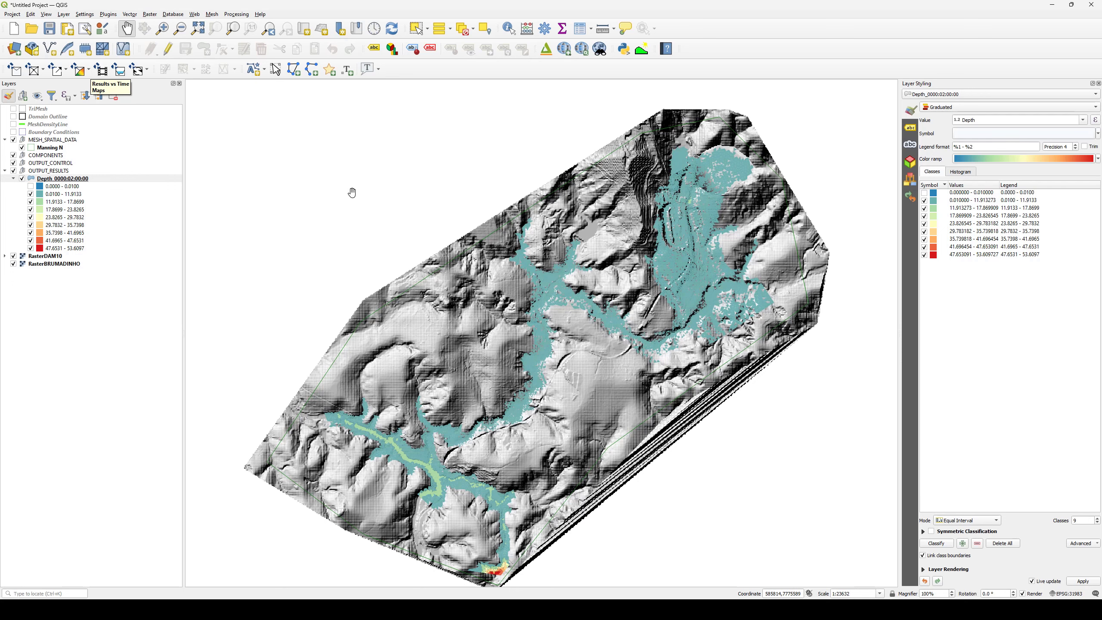
left_click_drag(660, 313, 660, 300)
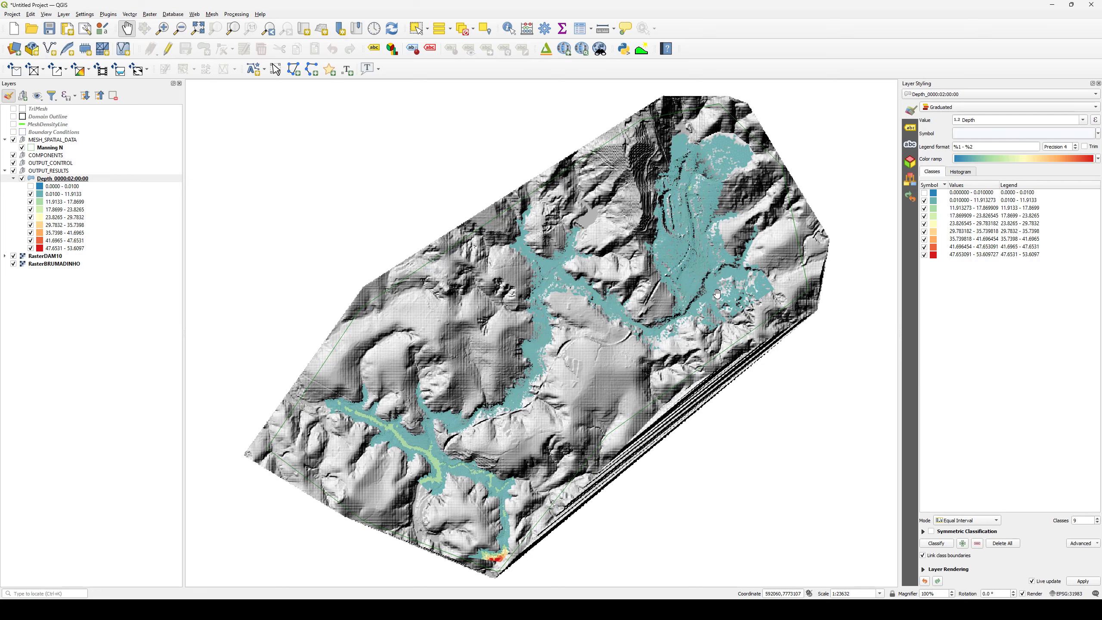
left_click_drag(689, 283, 710, 283)
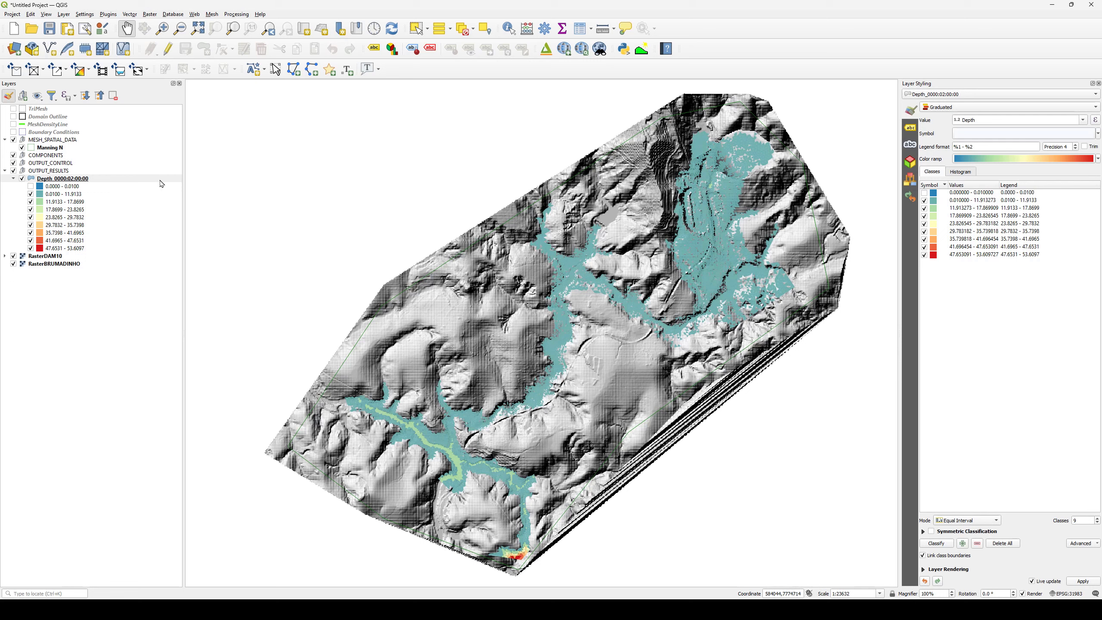
left_click(22, 179)
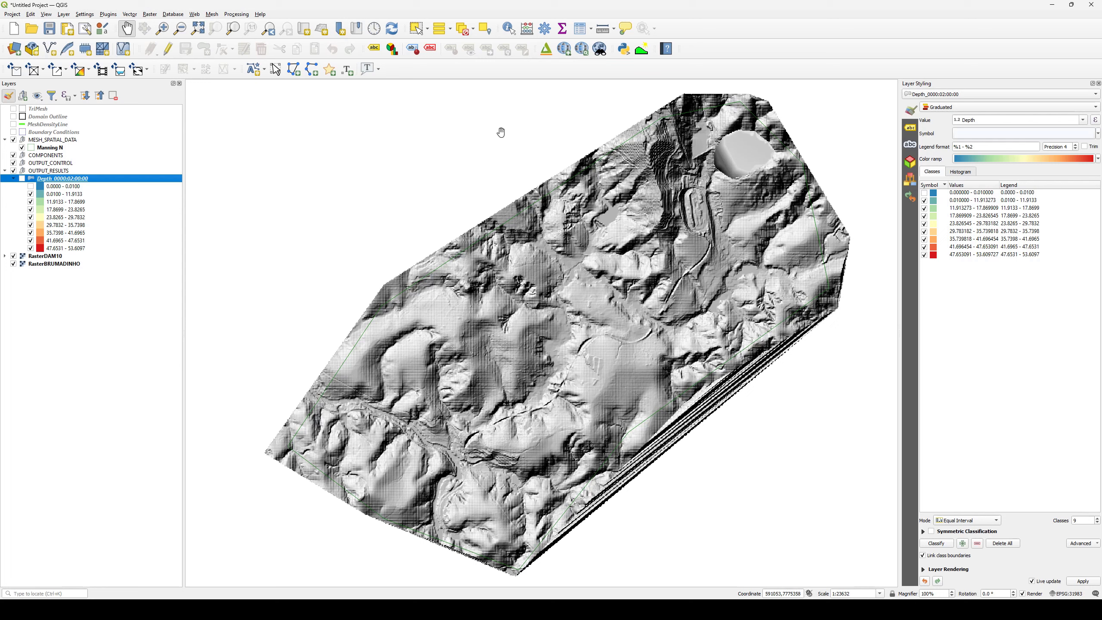
- Toggle the RasterDAM10 layer off and on to compare the terrain with and without the dam
left_click(13, 257)
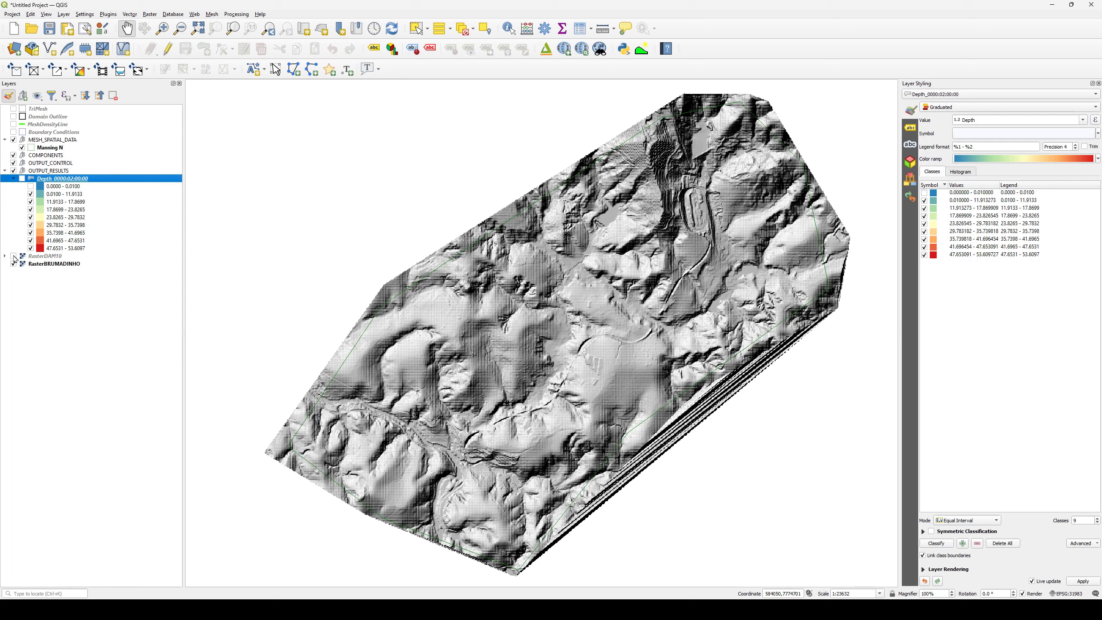
left_click(13, 257)
left_click(14, 256)
left_click(13, 256)
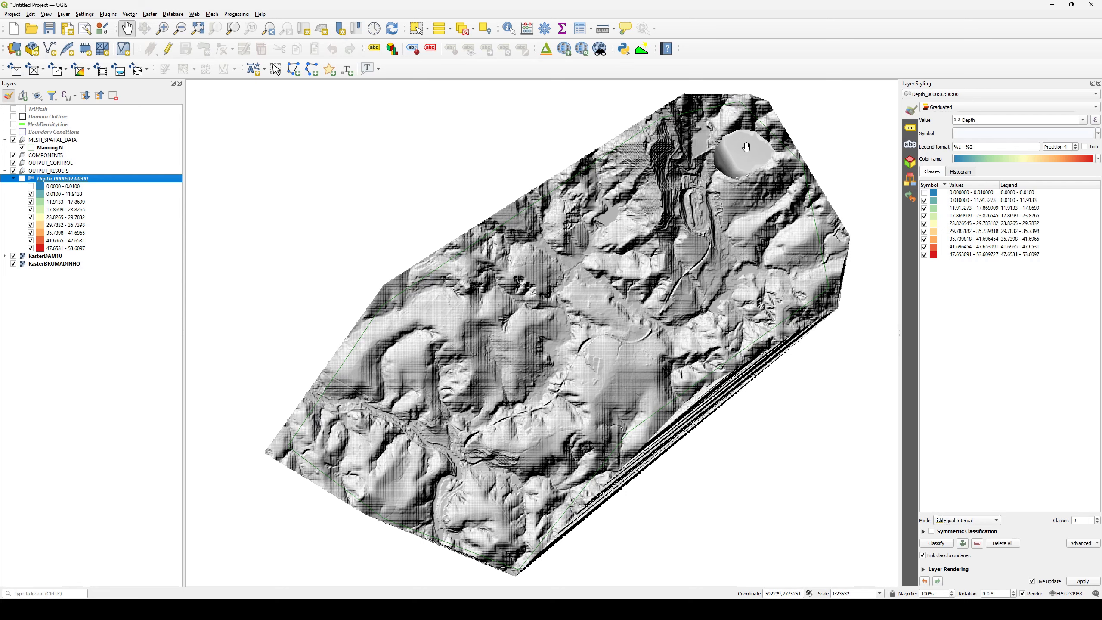
left_click_drag(746, 149, 739, 157)
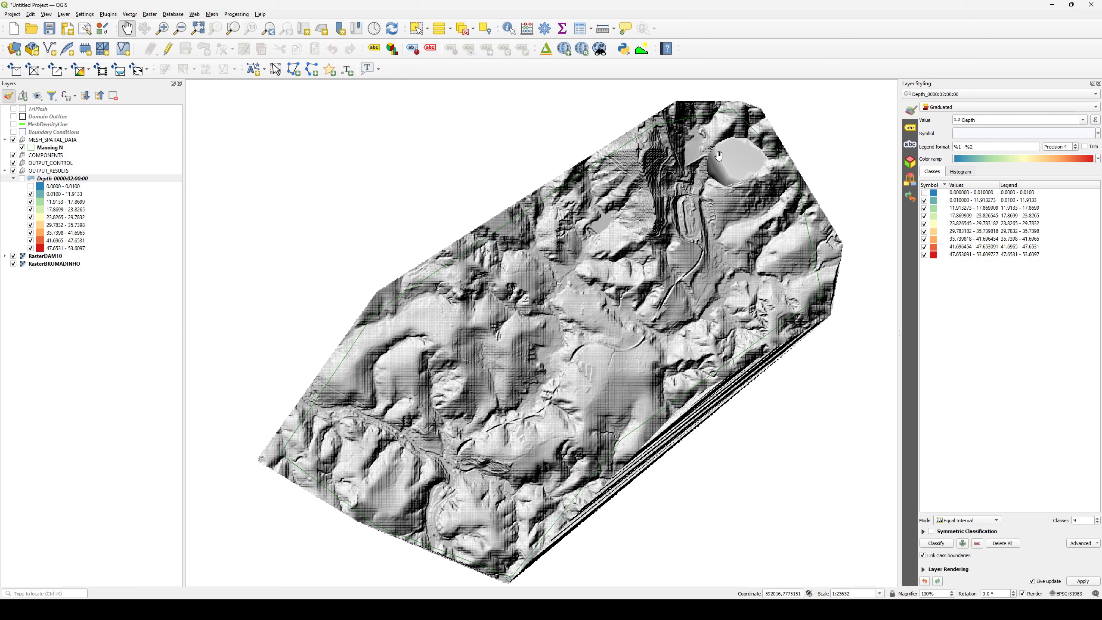
- Start the Terrain profile tool, enlarge the map area above its profile plot and clear the unfinished profile line
left_click(642, 50)
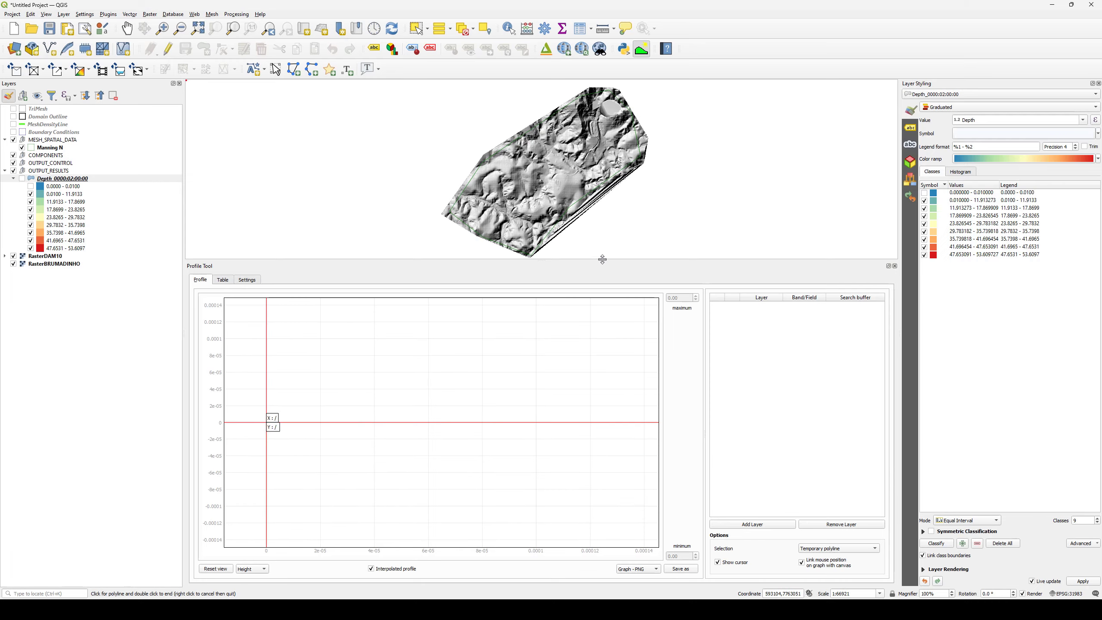
left_click_drag(603, 260, 600, 404)
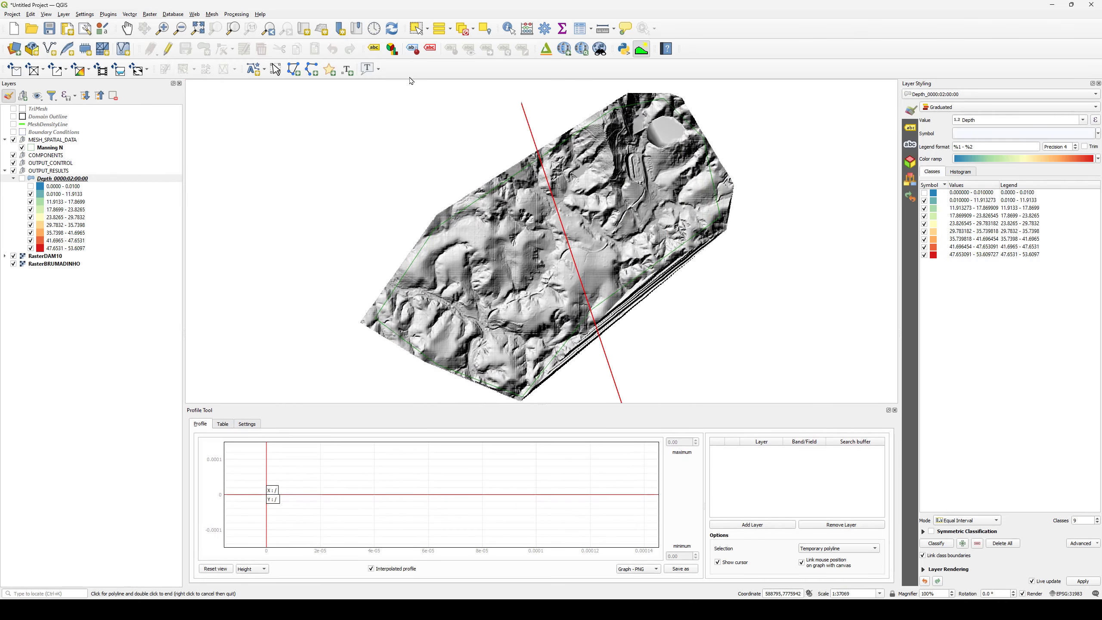
left_click(65, 17)
mouse_move(108, 14)
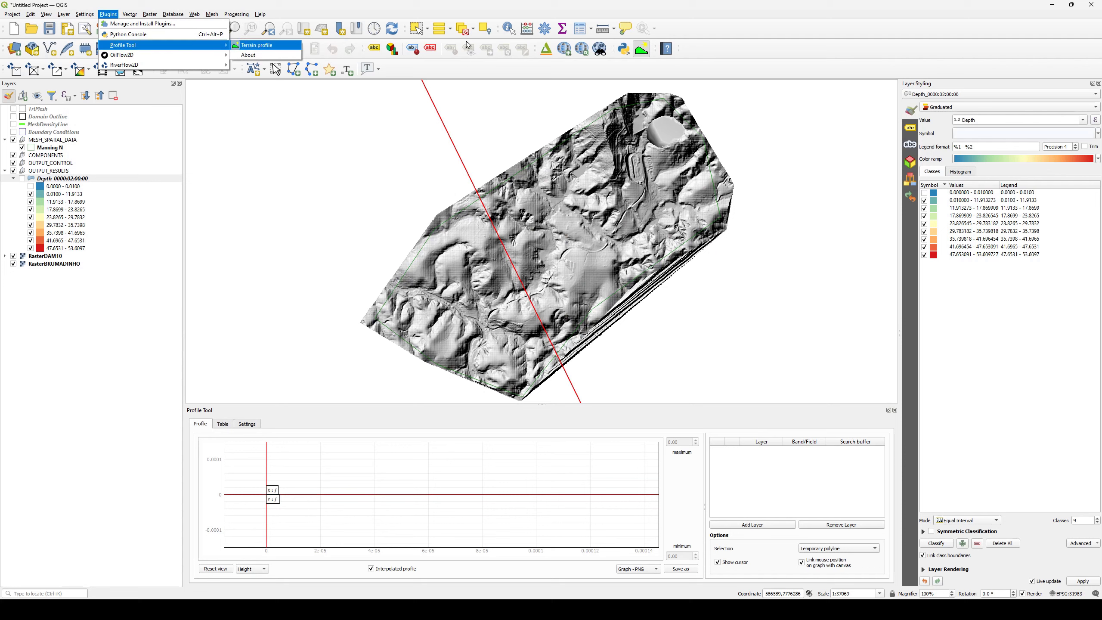
left_click(736, 49)
right_click(721, 258)
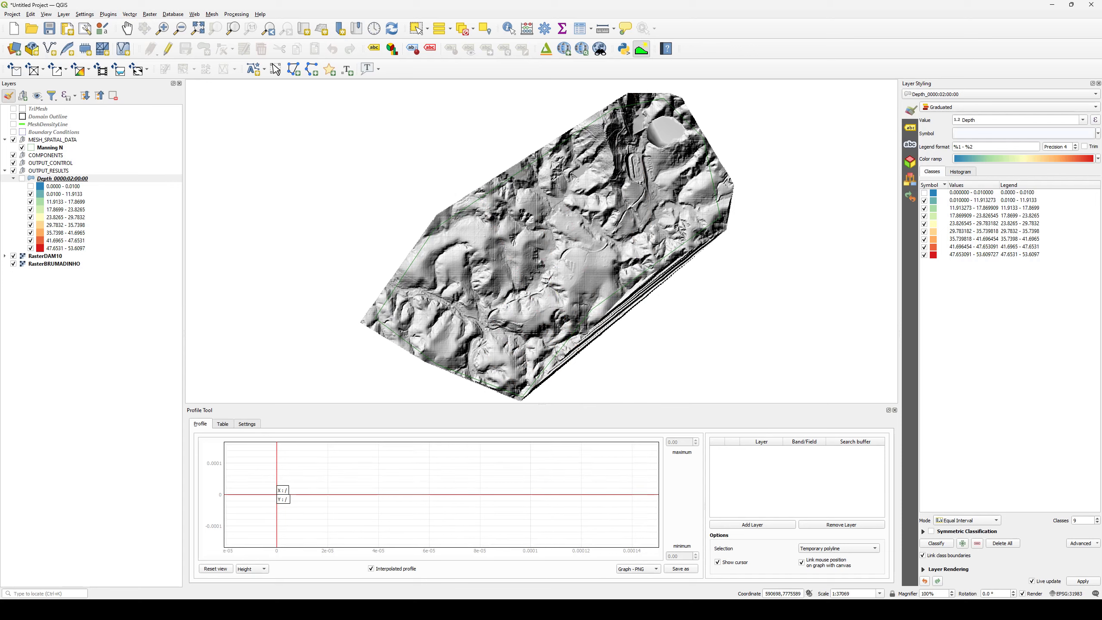
- Draw a temporary profile line across the dam's tailings surface and add the RasterDAM10 layer to the profile
scroll(658, 116, "up", 1)
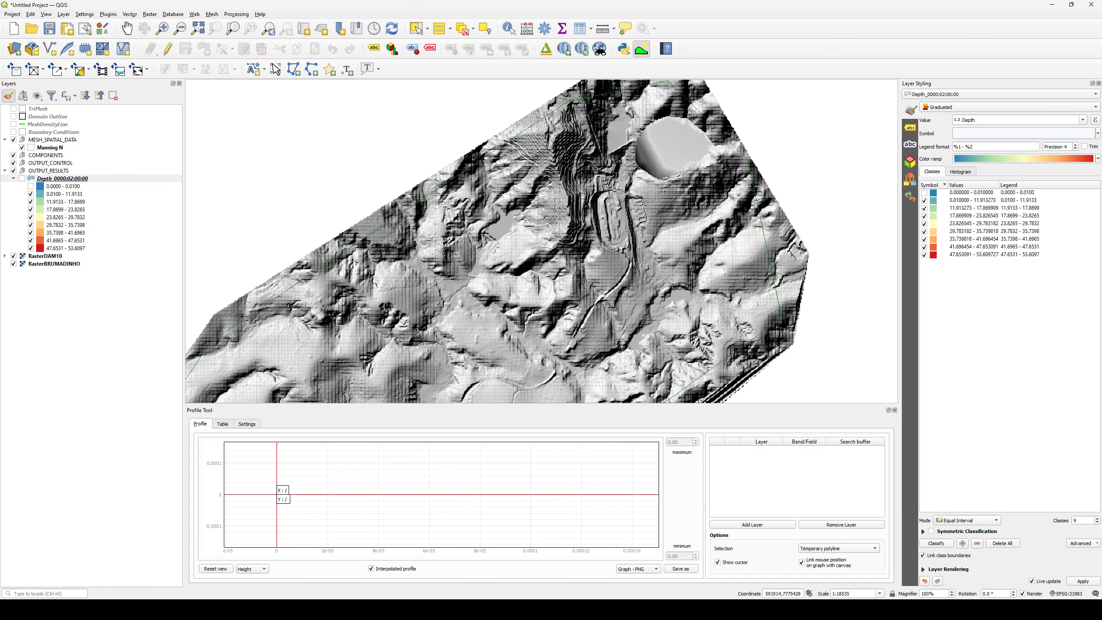
left_click(654, 120)
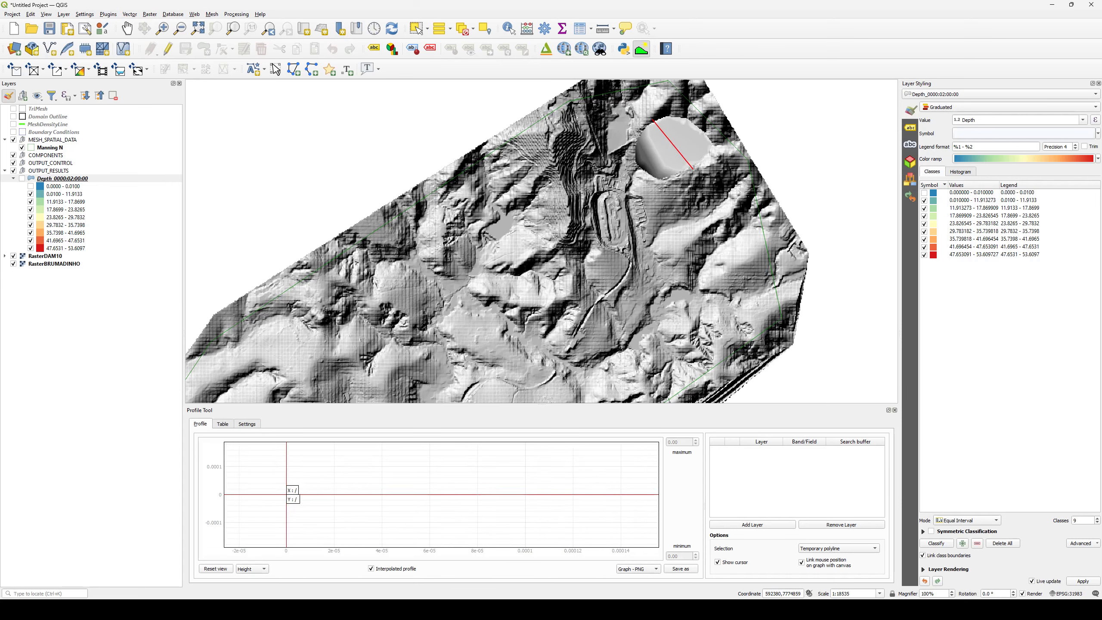
left_click(693, 170)
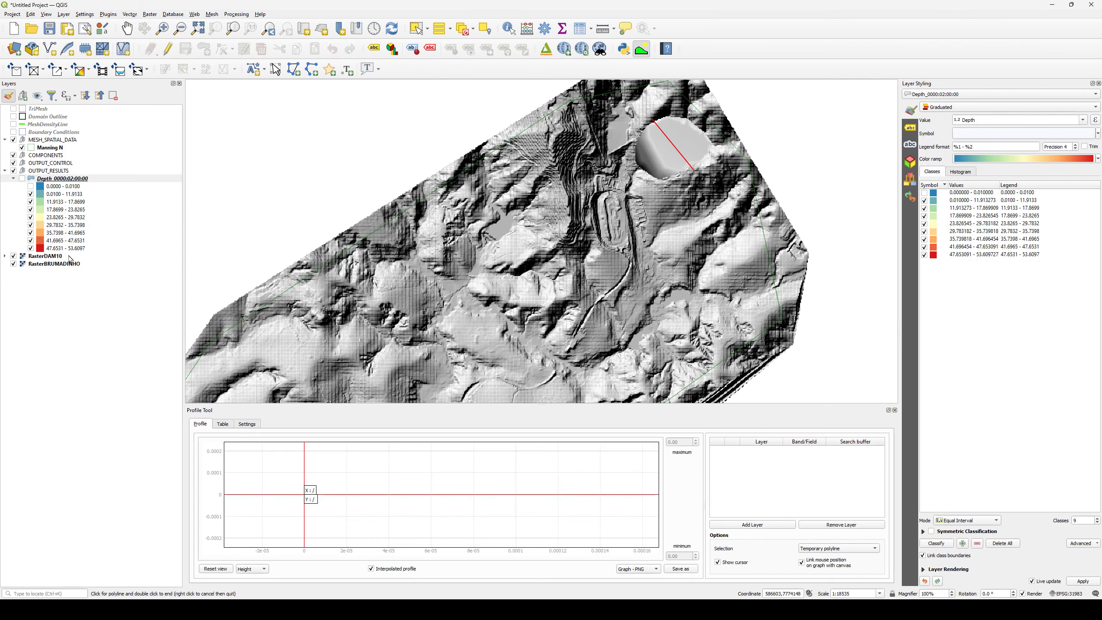
left_click(48, 258)
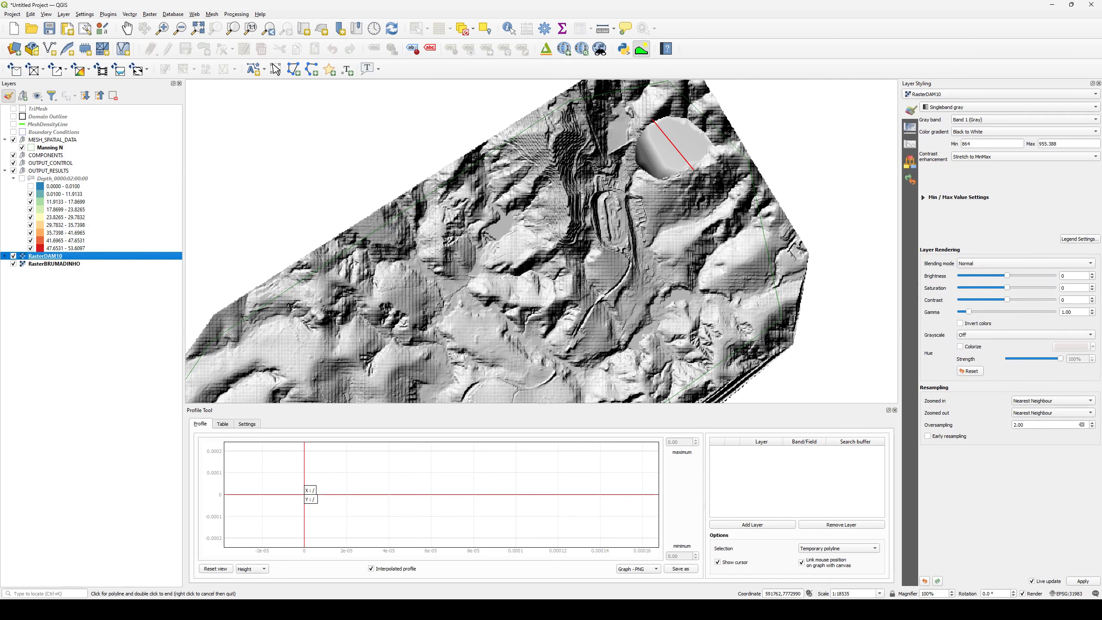
left_click(747, 524)
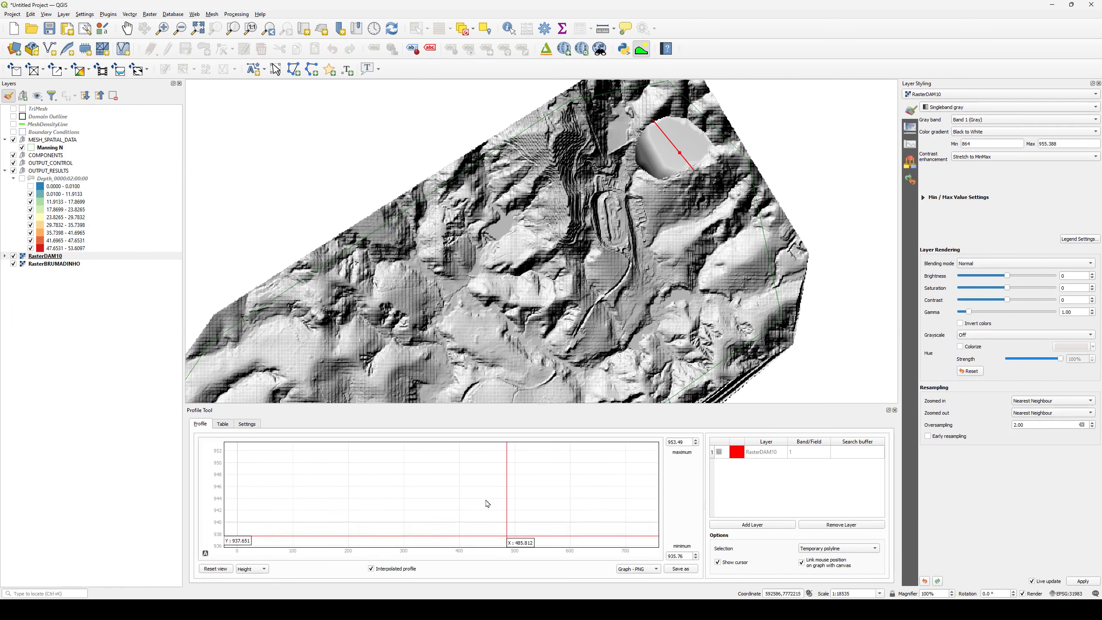
- Examine RasterDAM10 profiles across the tailings surface, one from its northwest to its east edge and one from its south to its north edge
scroll(679, 164, "up", 1)
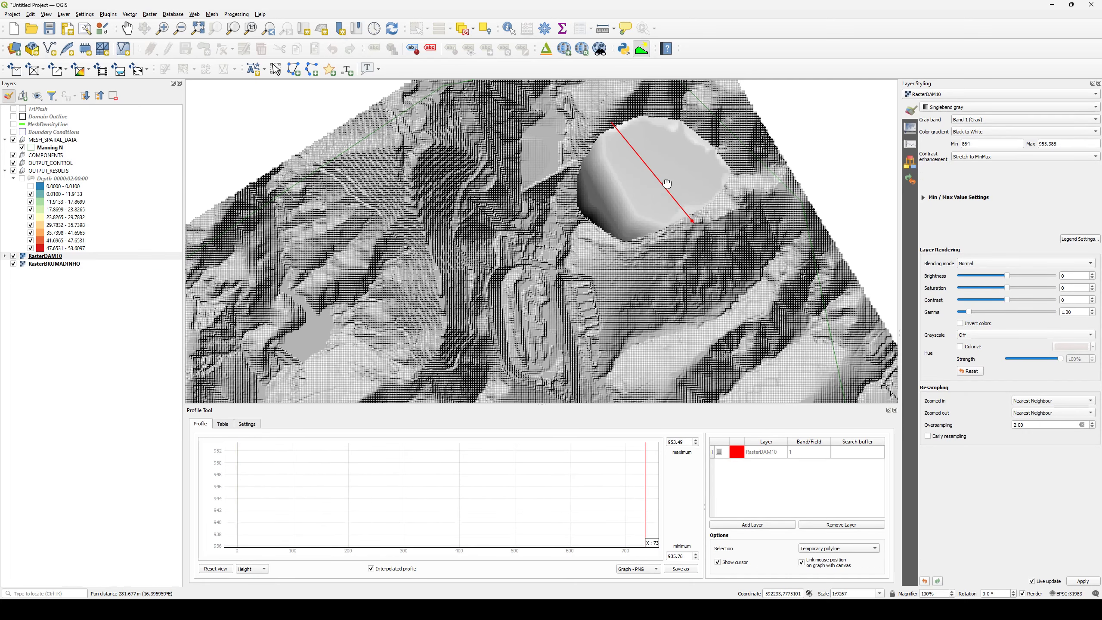
left_click(614, 132)
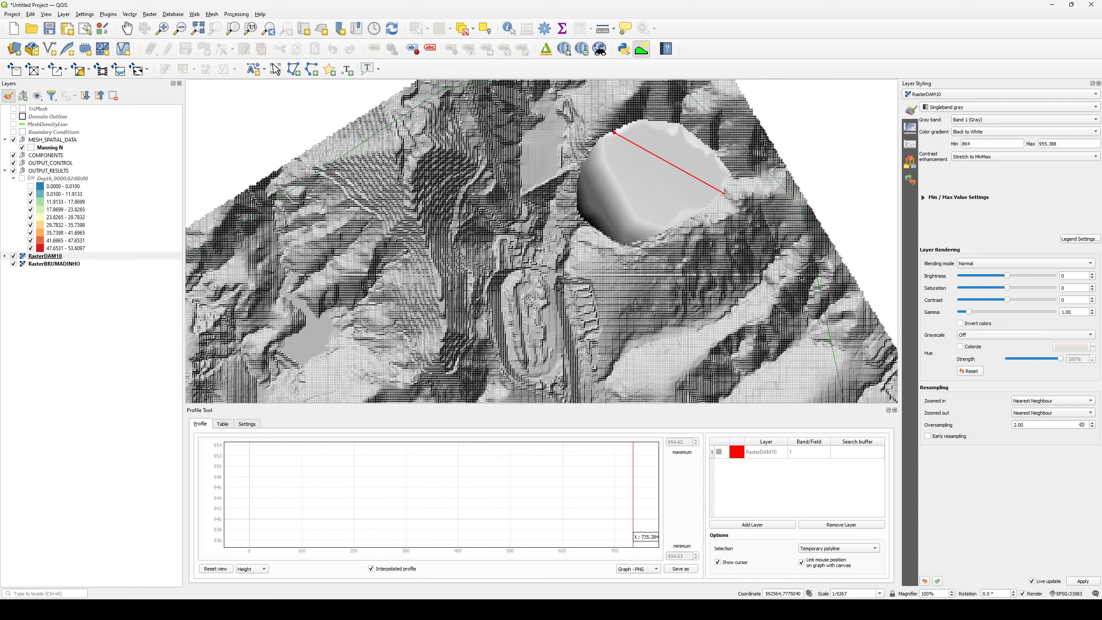
double_click(722, 187)
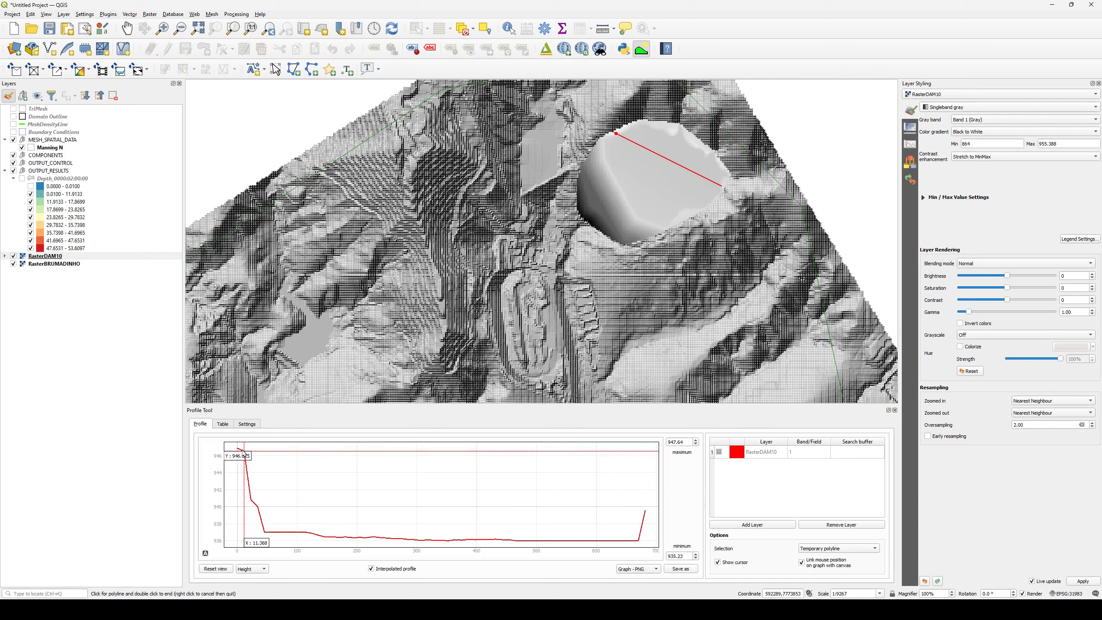
left_click(636, 242)
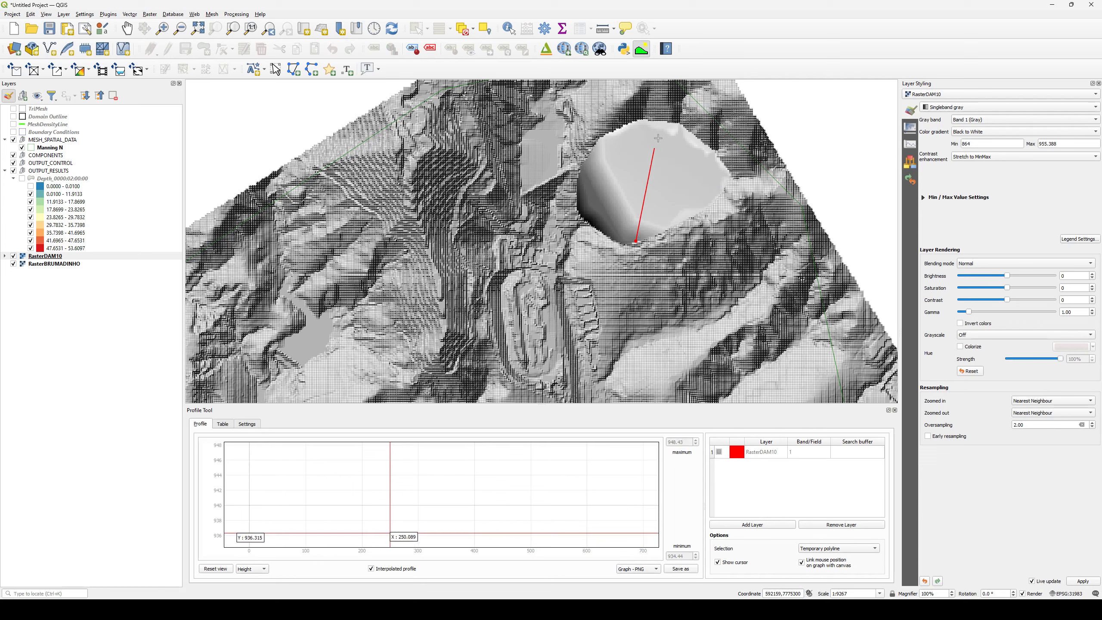
double_click(679, 126)
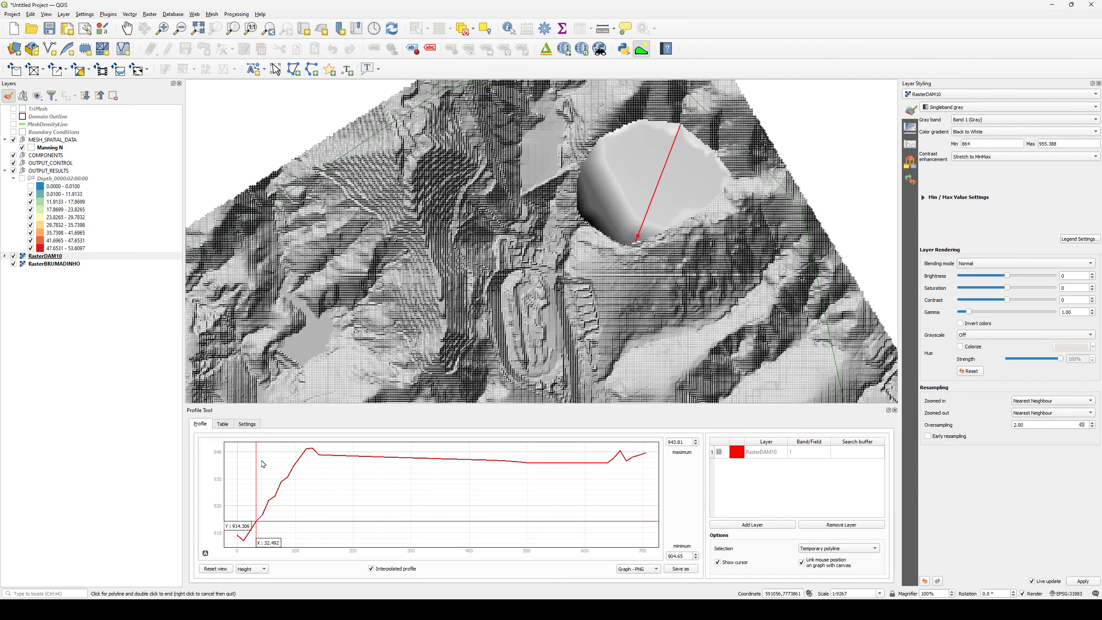
- Examine the RasterDAM10 profile from the foot of the dam's west face to the northeast edge of the tailings surface
left_click(580, 211)
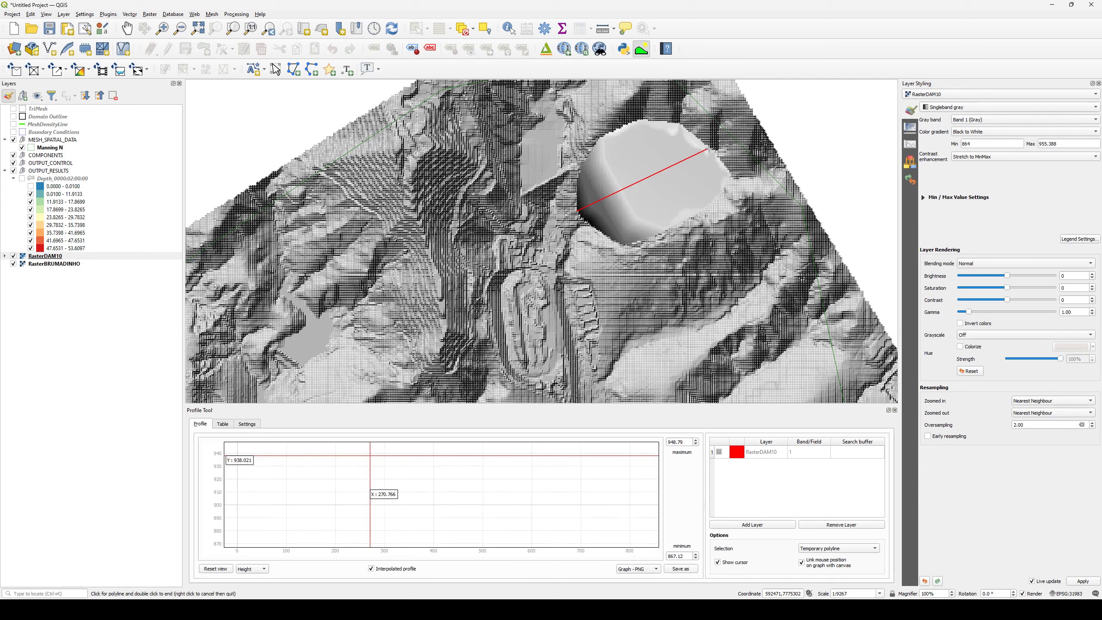
double_click(710, 148)
left_click(579, 209)
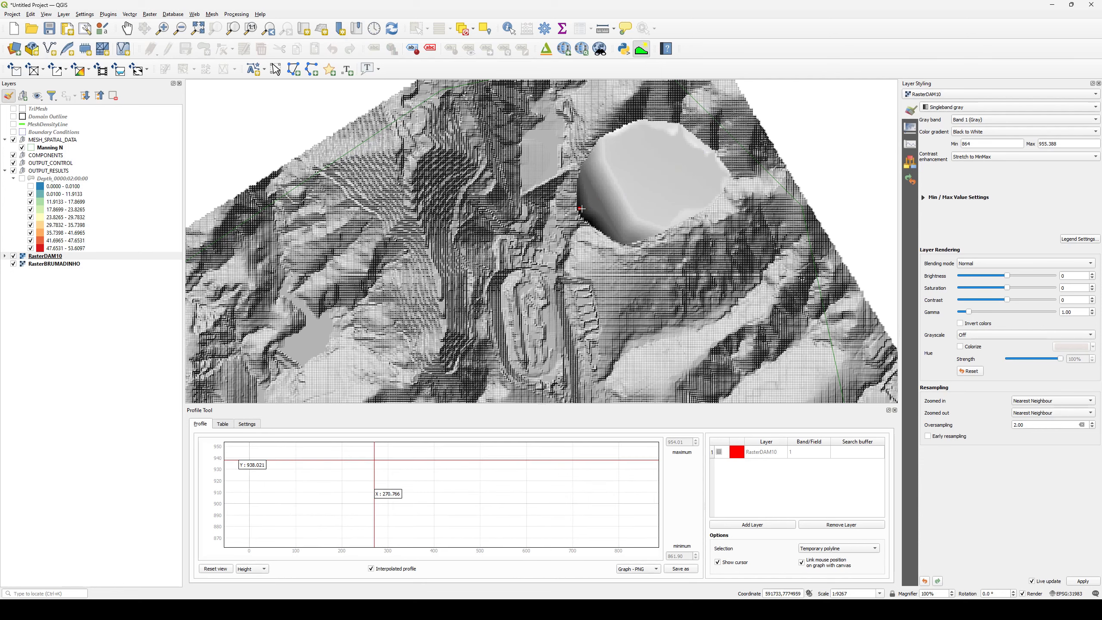
double_click(708, 150)
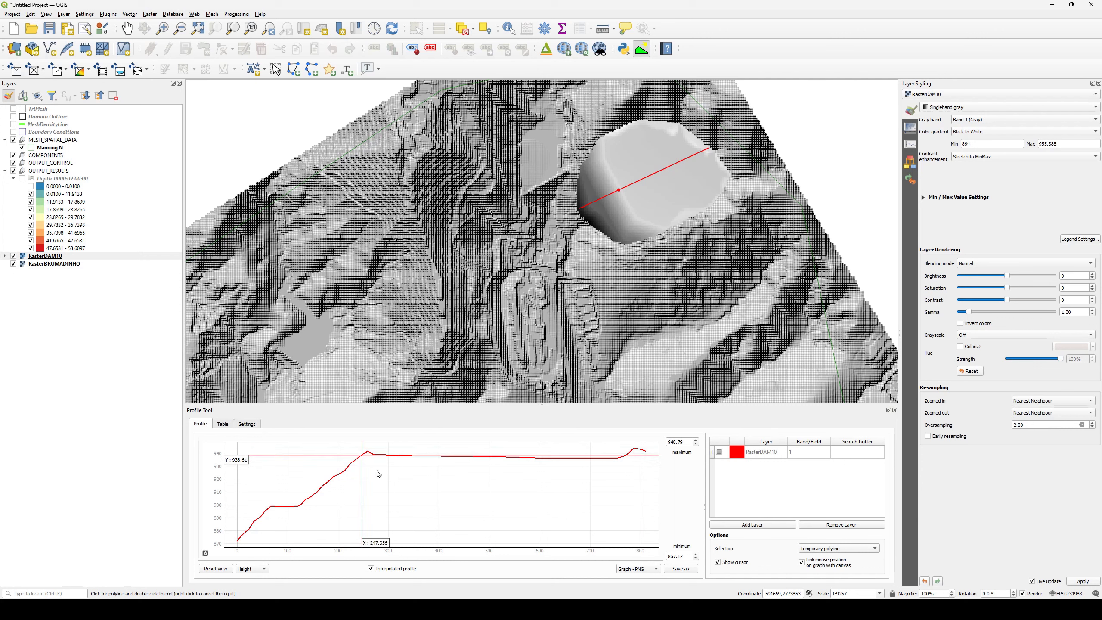
- Hide the RasterDAM10 layer and add an Initial WSE template layer to the RiverFlow2D project
left_click(13, 256)
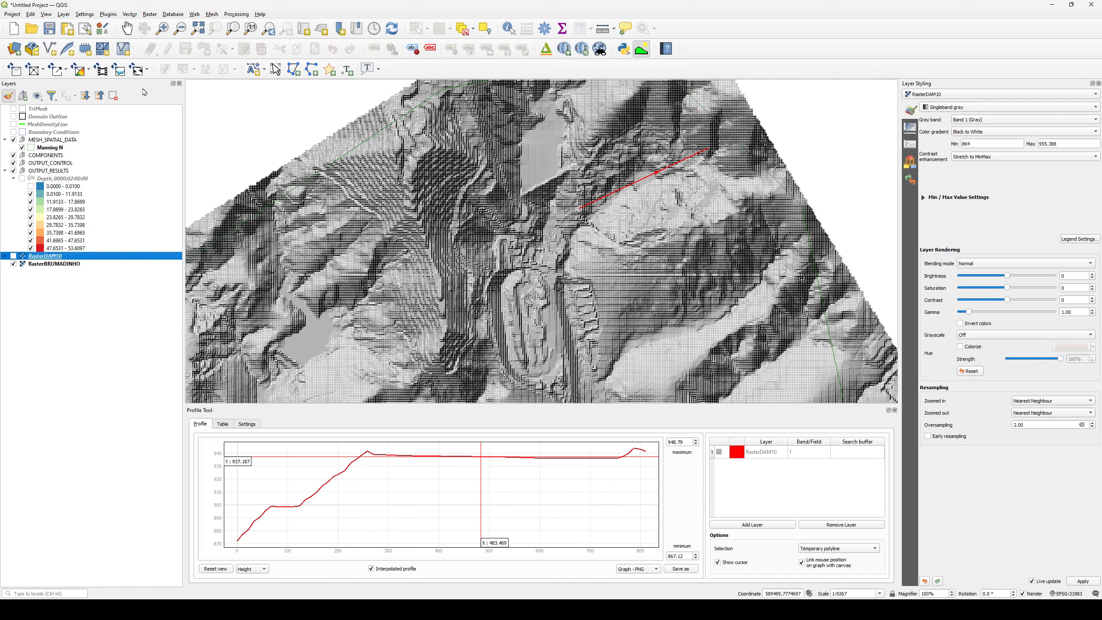
left_click(148, 70)
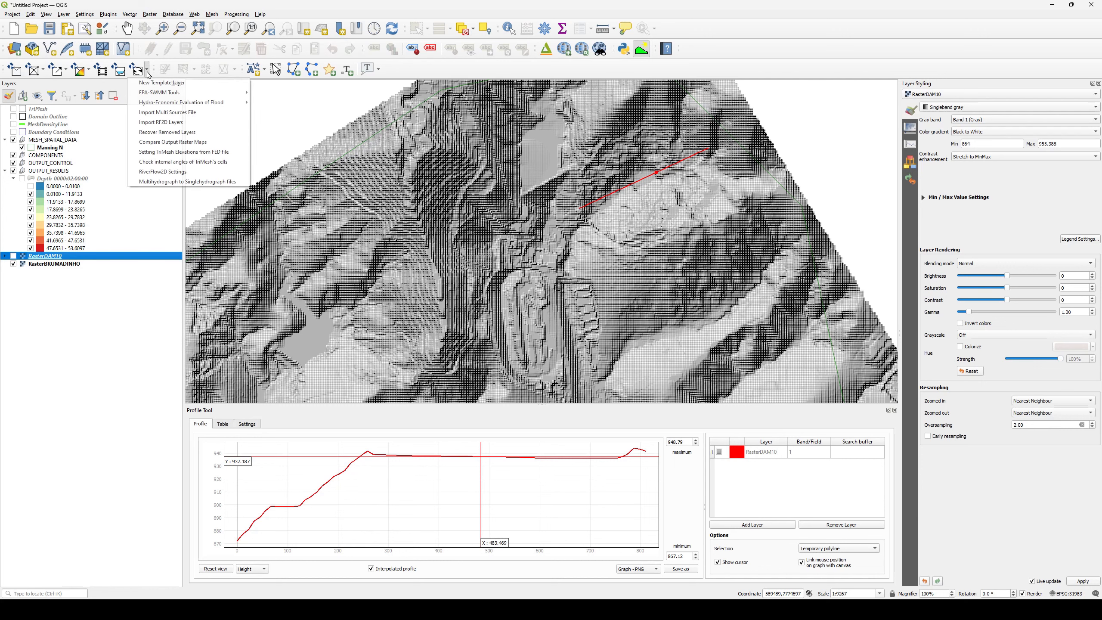
left_click(148, 73)
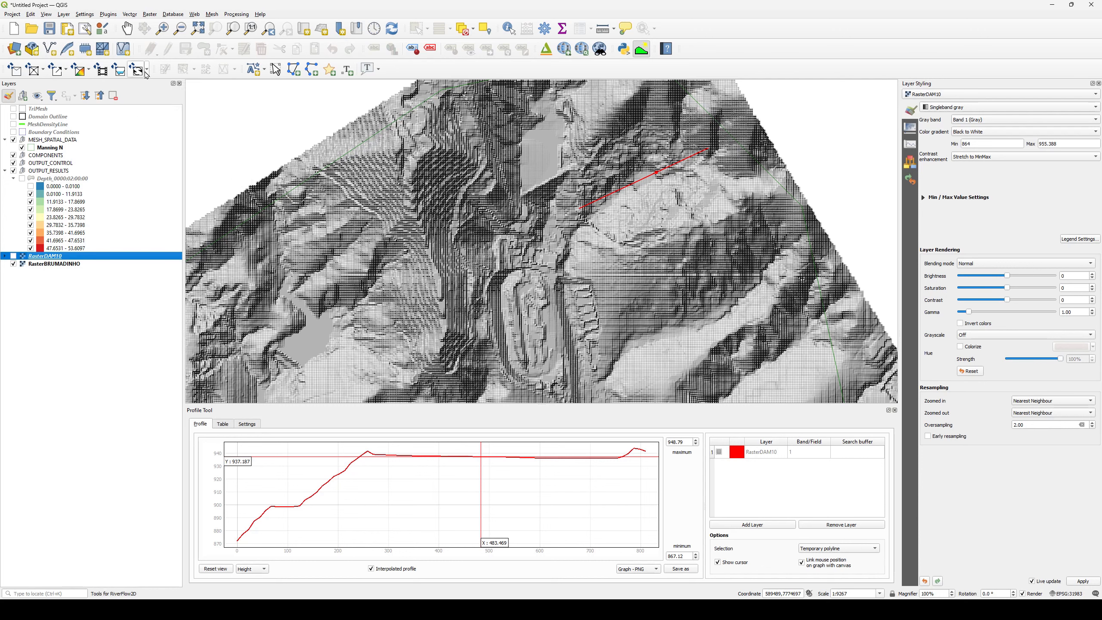
left_click(148, 73)
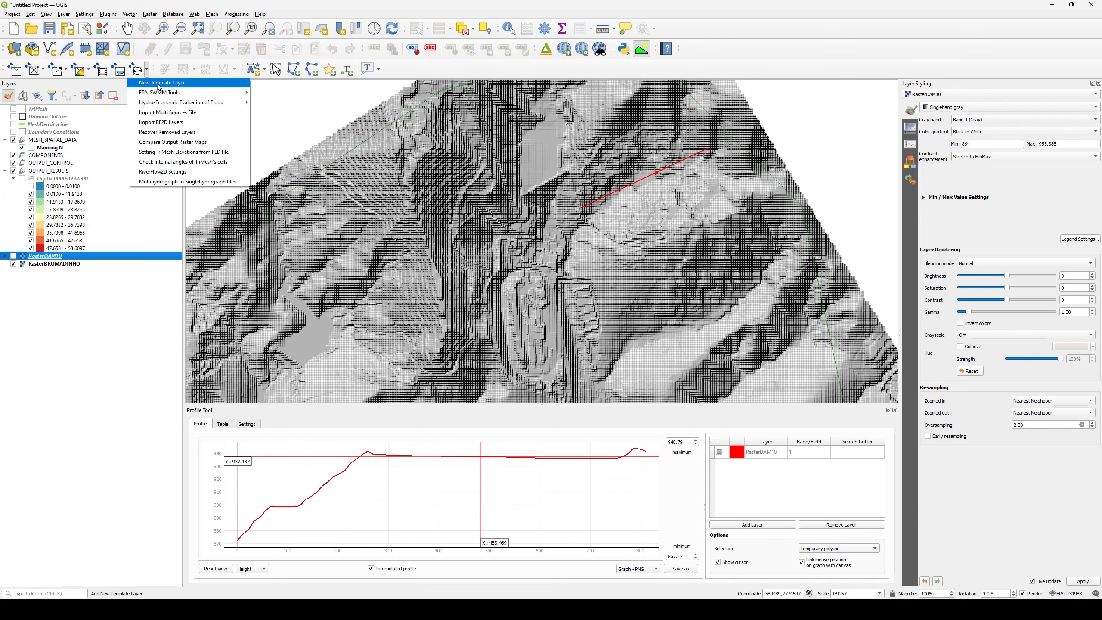
left_click(166, 84)
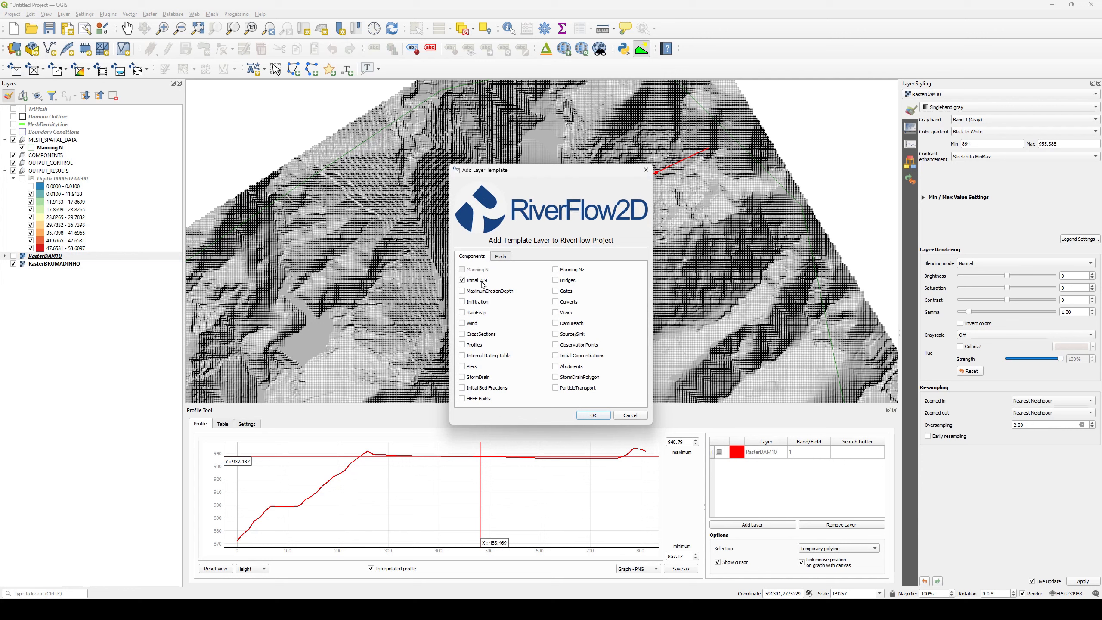
left_click(594, 416)
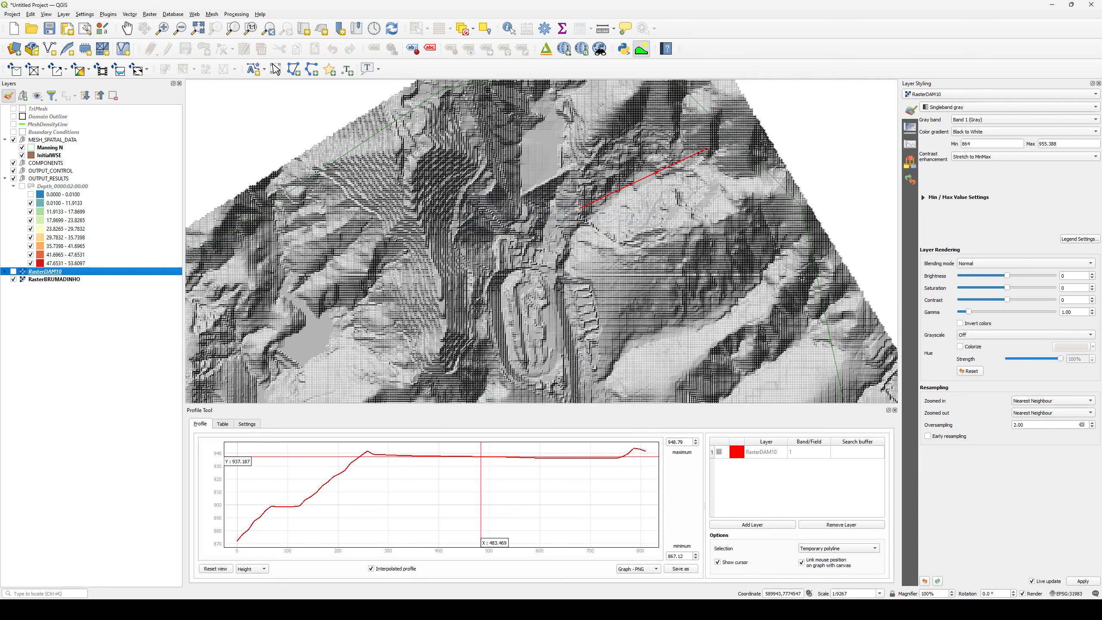
- Make the InitialWSE layer editable and draw a polygon around the dam's tailings reservoir area
left_click(53, 156)
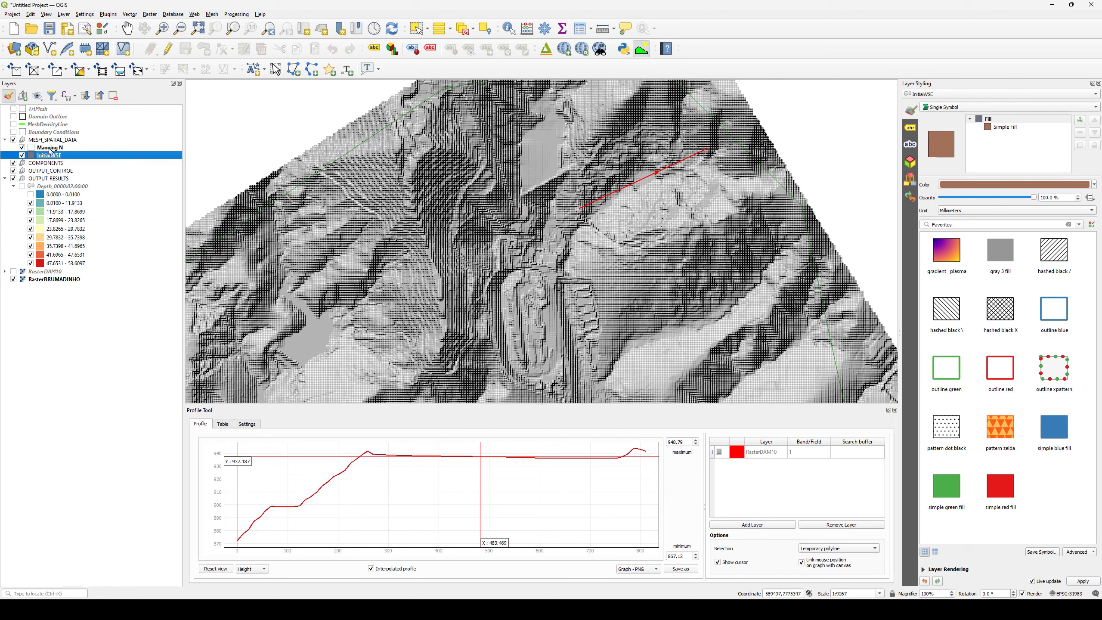
left_click(171, 55)
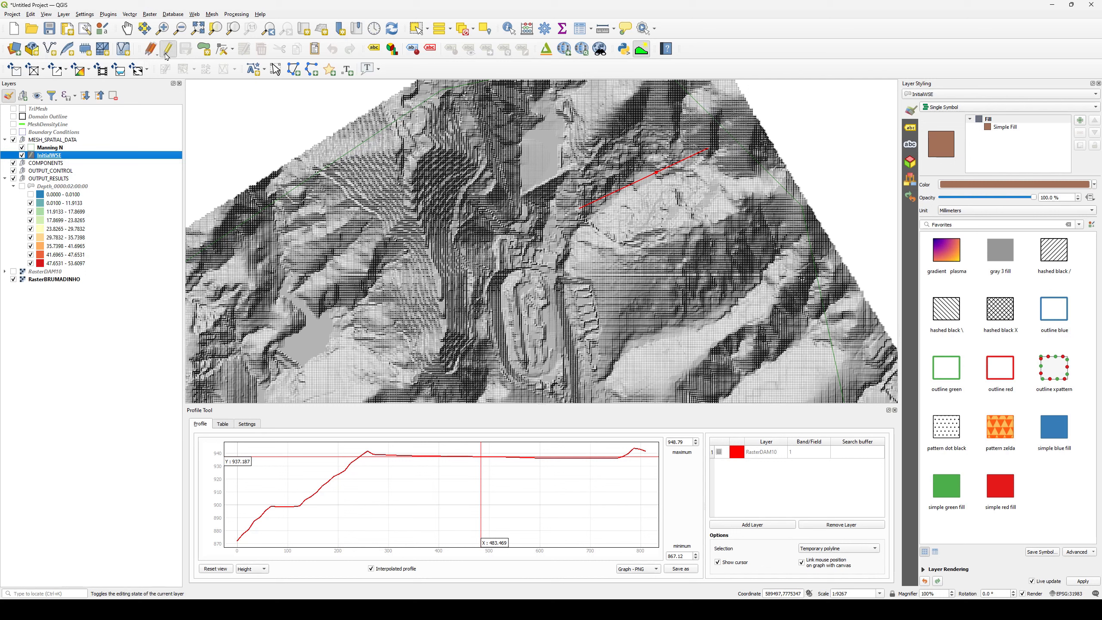
left_click(204, 55)
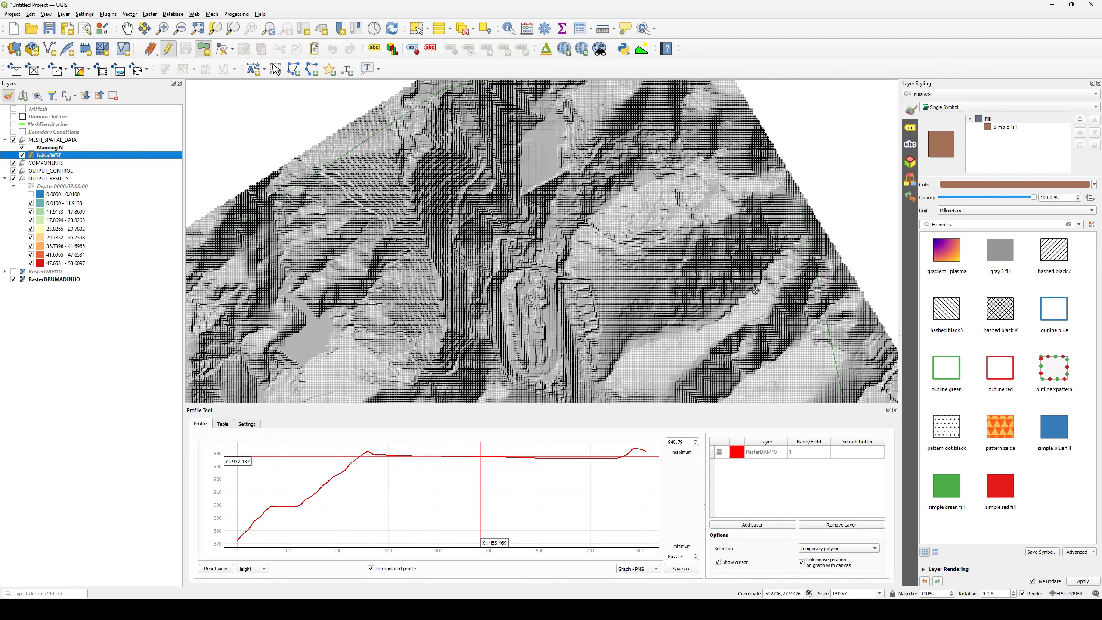
left_click(663, 128)
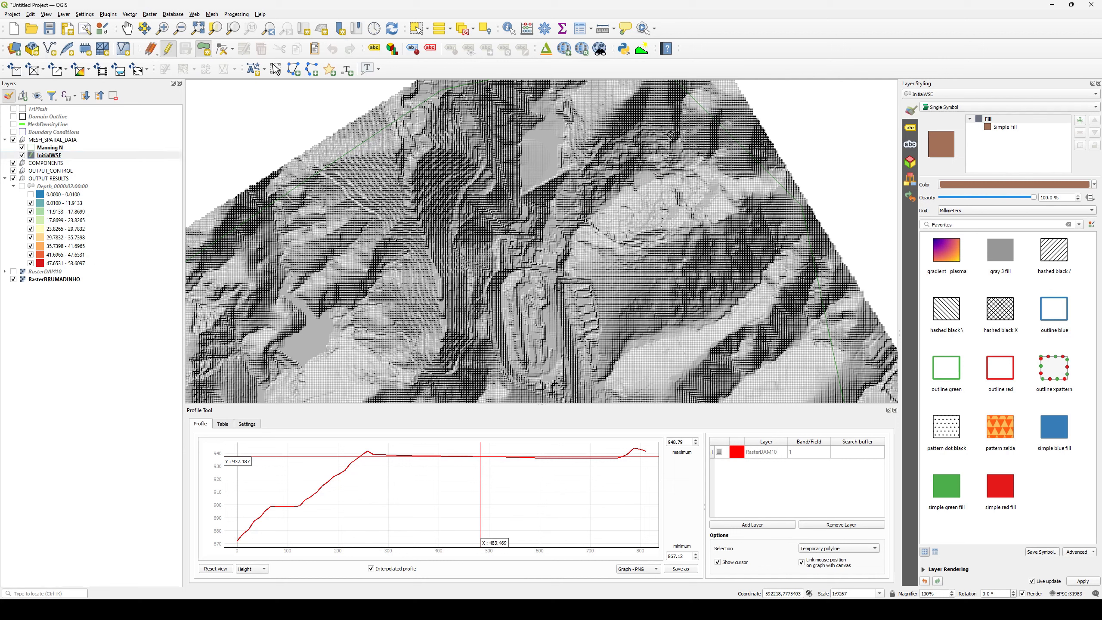
left_click(727, 183)
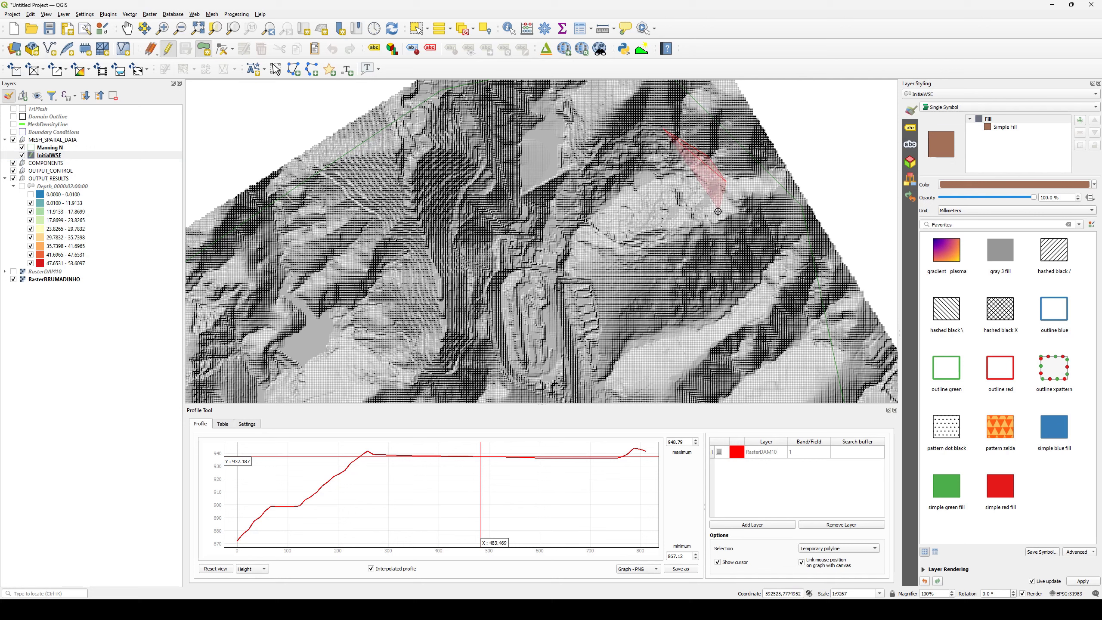
left_click(717, 212)
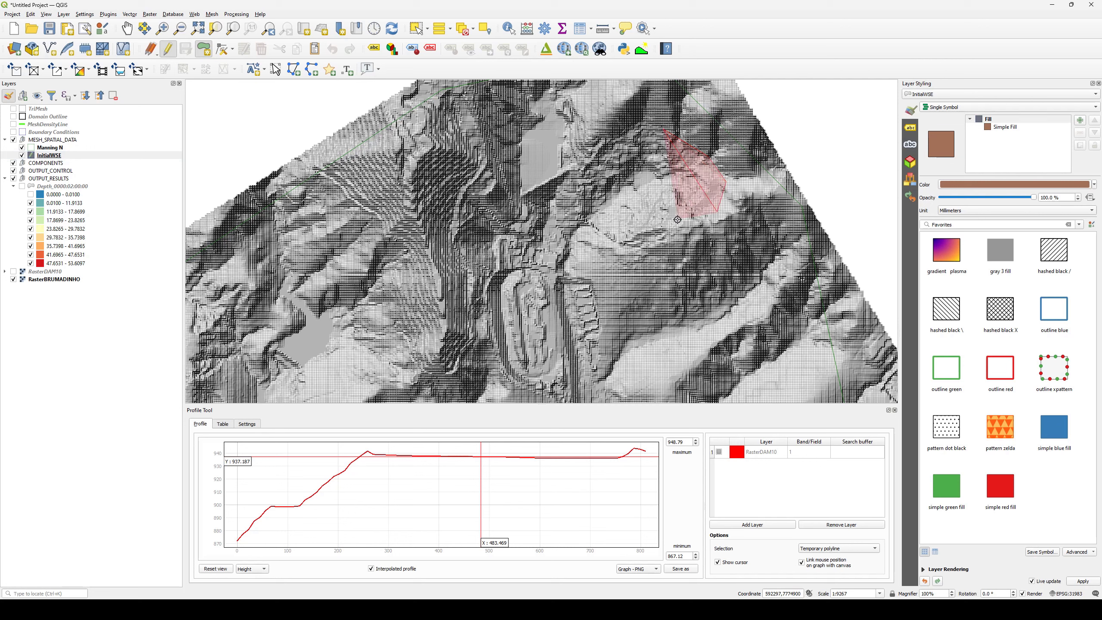
left_click(682, 242)
left_click(643, 246)
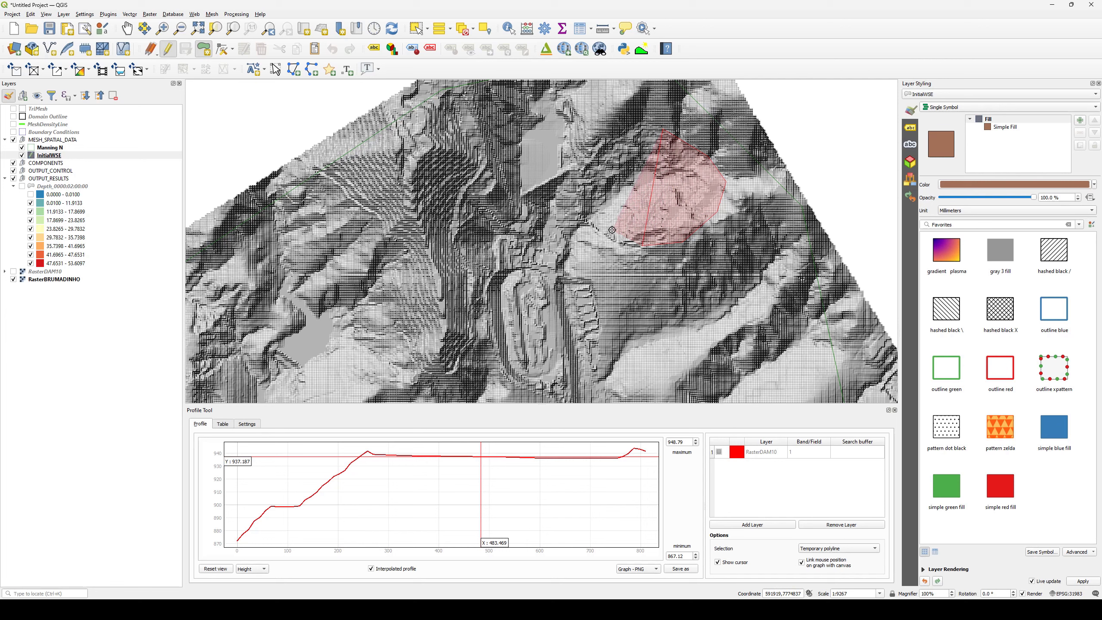
left_click(606, 229)
left_click(592, 212)
left_click(587, 178)
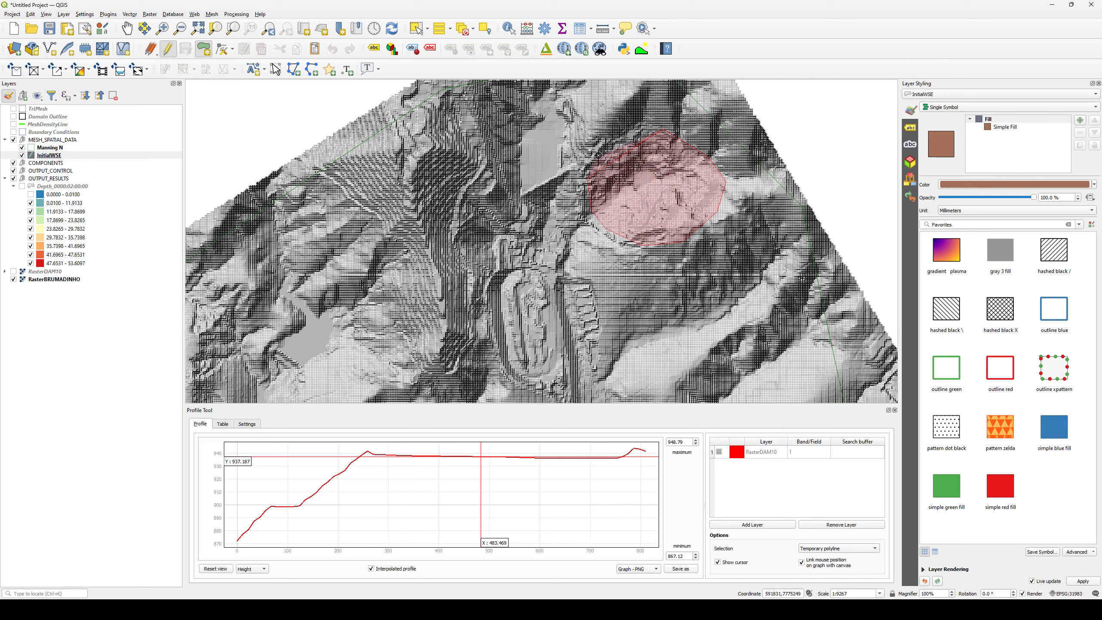
right_click(634, 133)
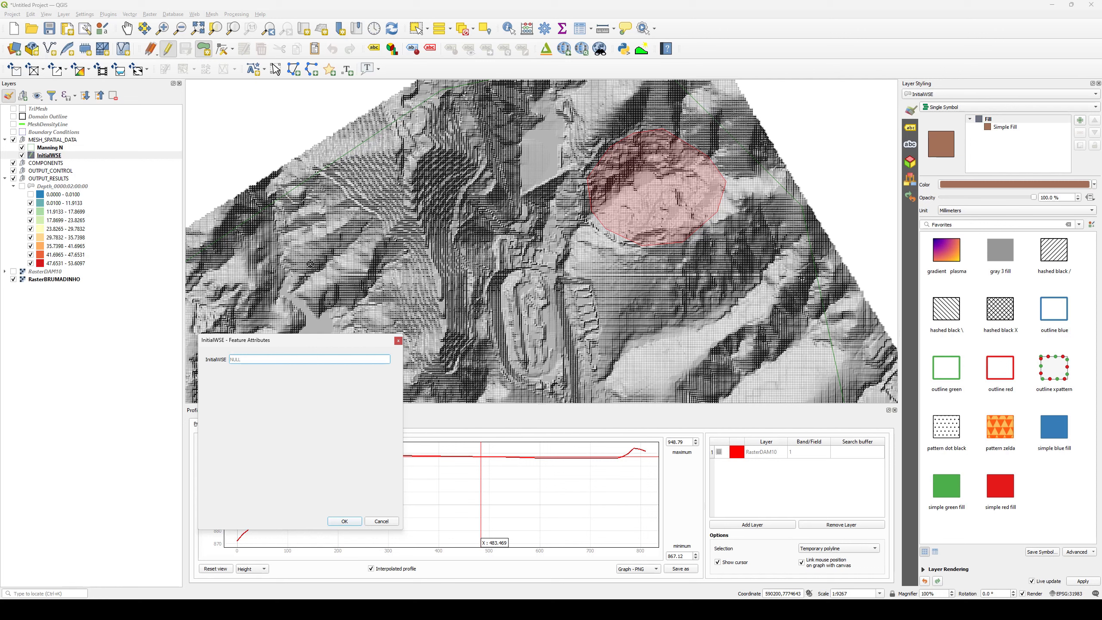
- Set the new polygon's InitialWSE to 940, save the layer's edits and end editing
type("940")
left_click(344, 522)
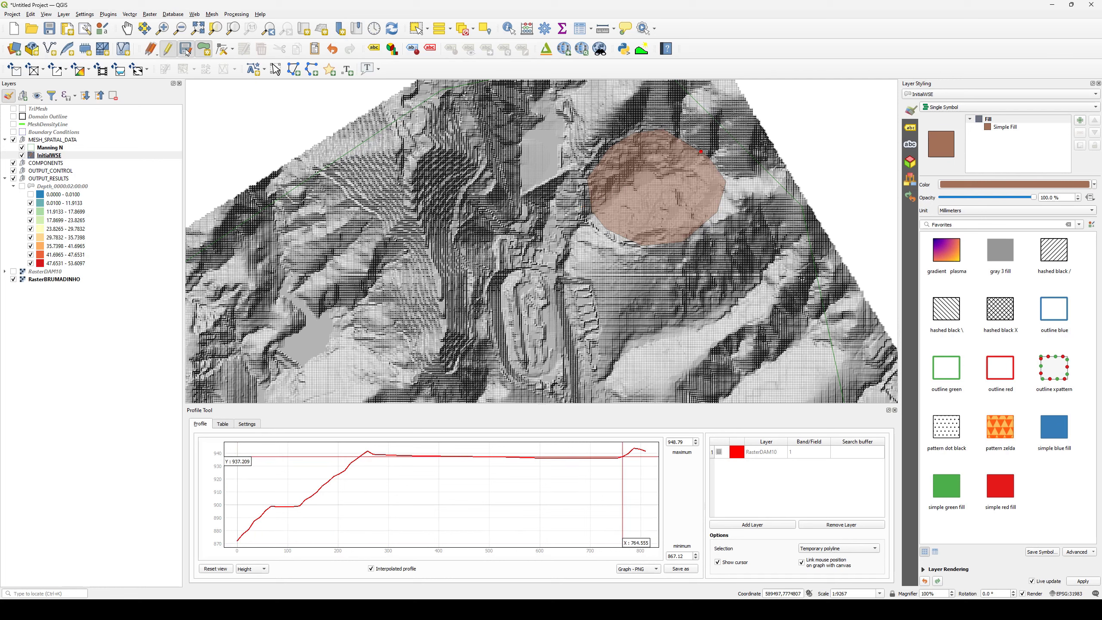
left_click(168, 48)
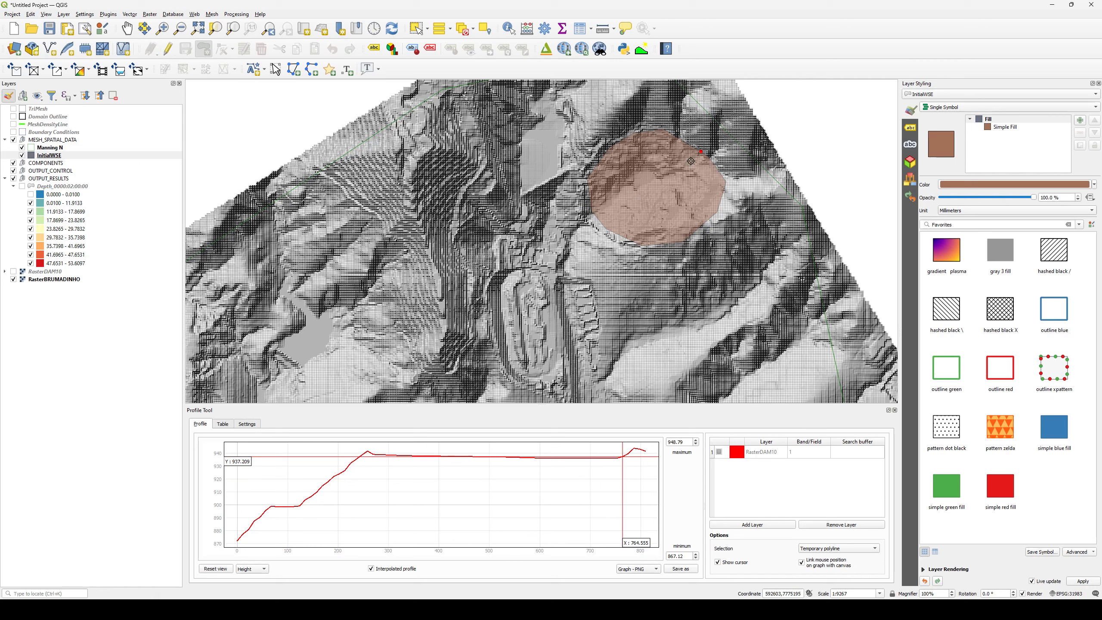
- Close the terrain profile plot and bring the whole RasterBRUMADINHO extent into the map view
left_click(894, 410)
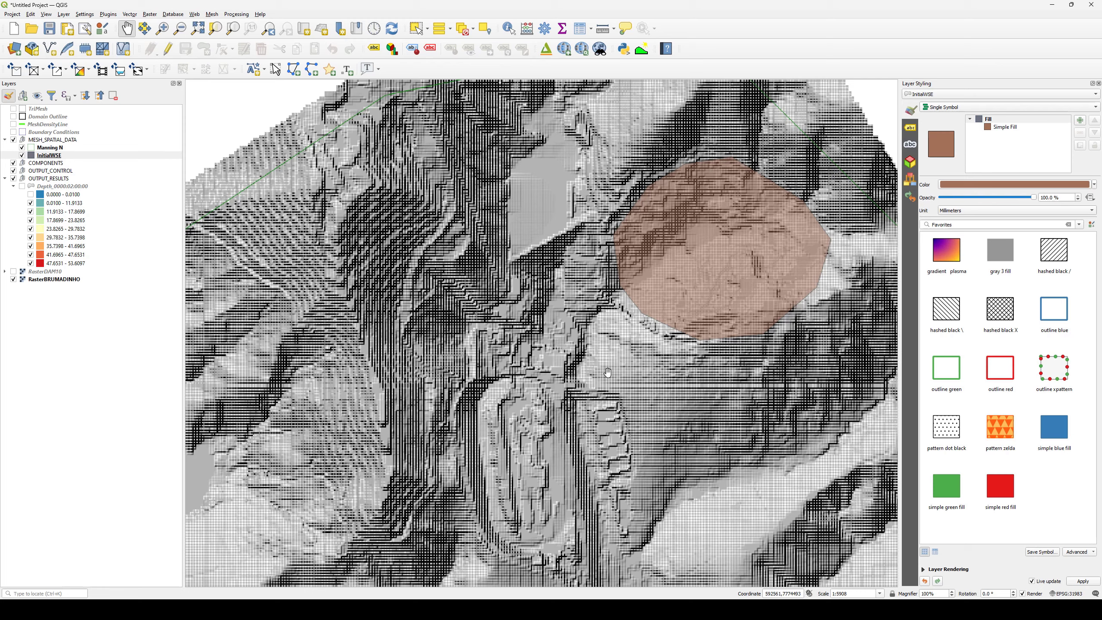
scroll(615, 360, "down", 1)
left_click_drag(529, 445, 634, 289)
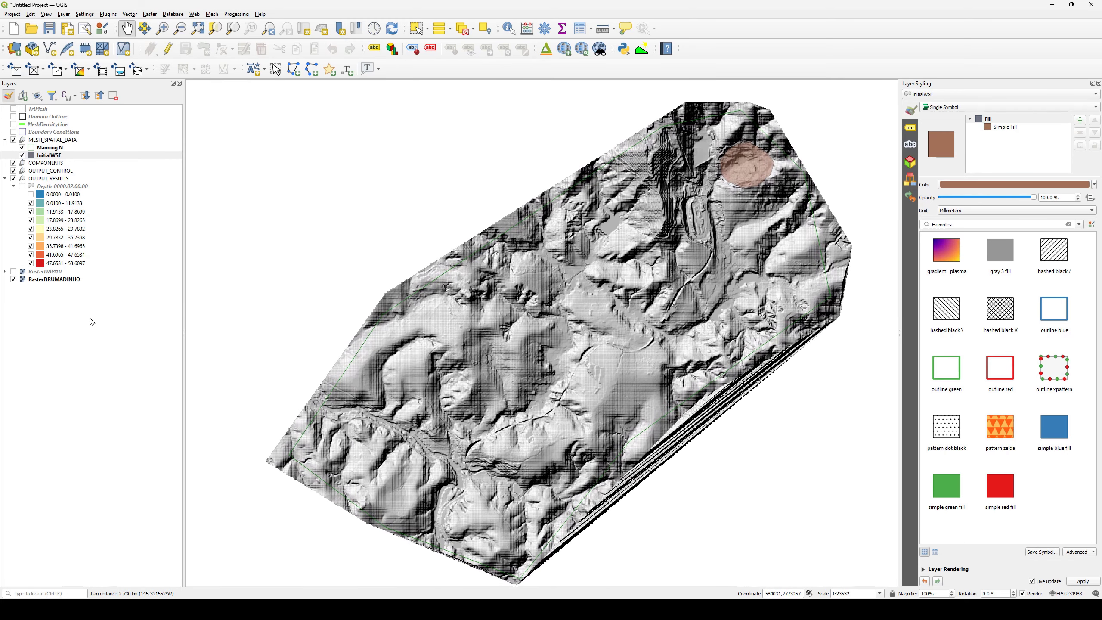
- Show the MeshDensityLine, Boundary Conditions, Domain Outline and TriMesh layers, and collapse the depth layer's legend
left_click(42, 272)
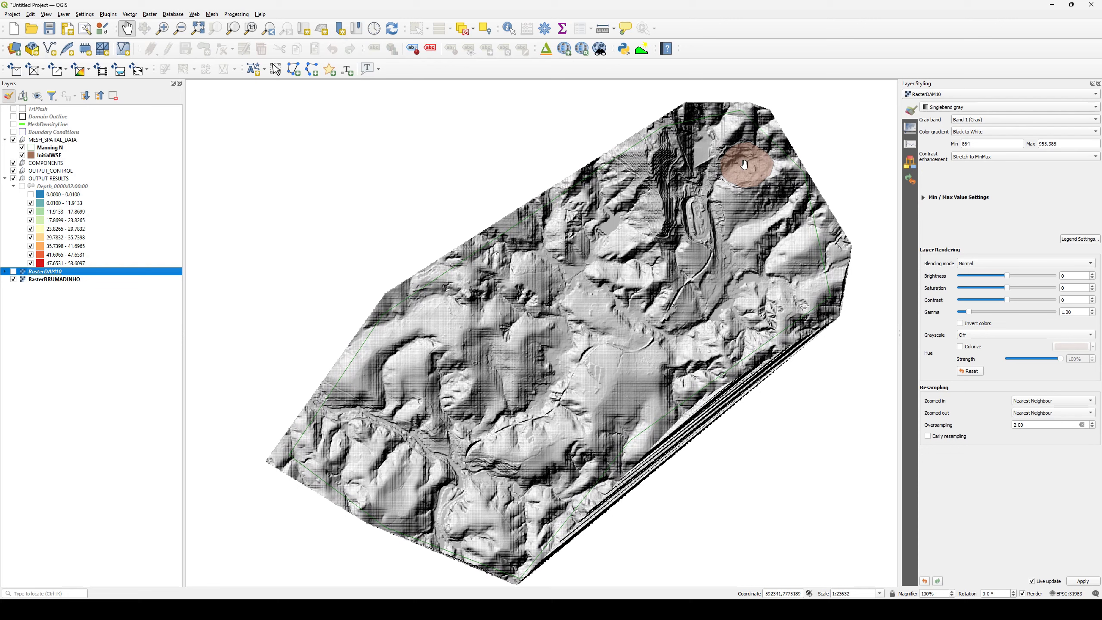
left_click(13, 124)
left_click(13, 133)
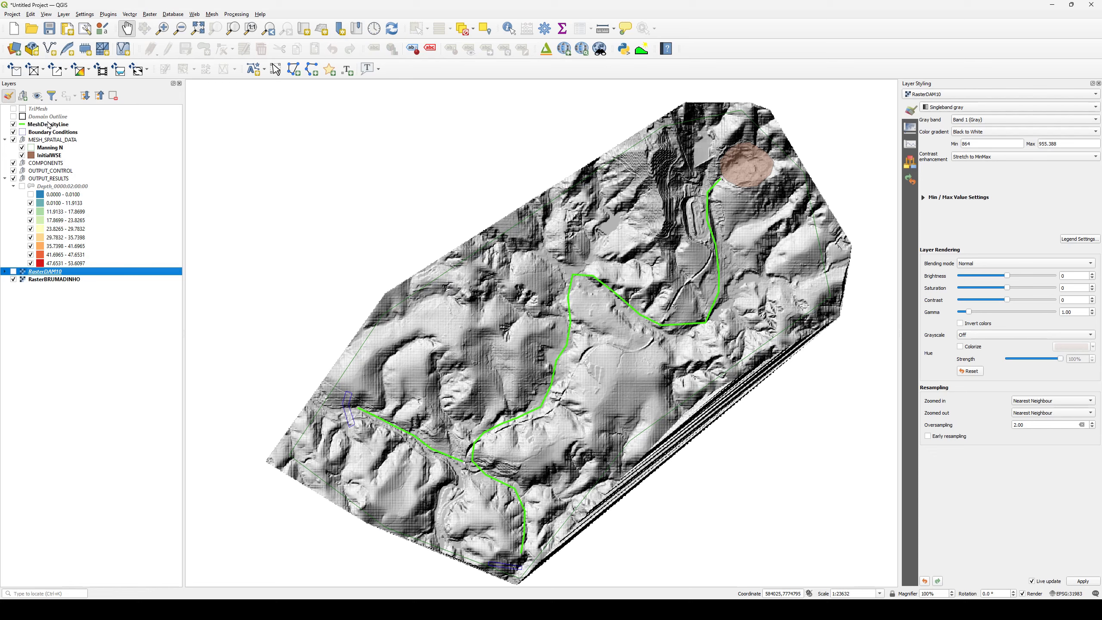
left_click(17, 109)
left_click(13, 116)
left_click(14, 109)
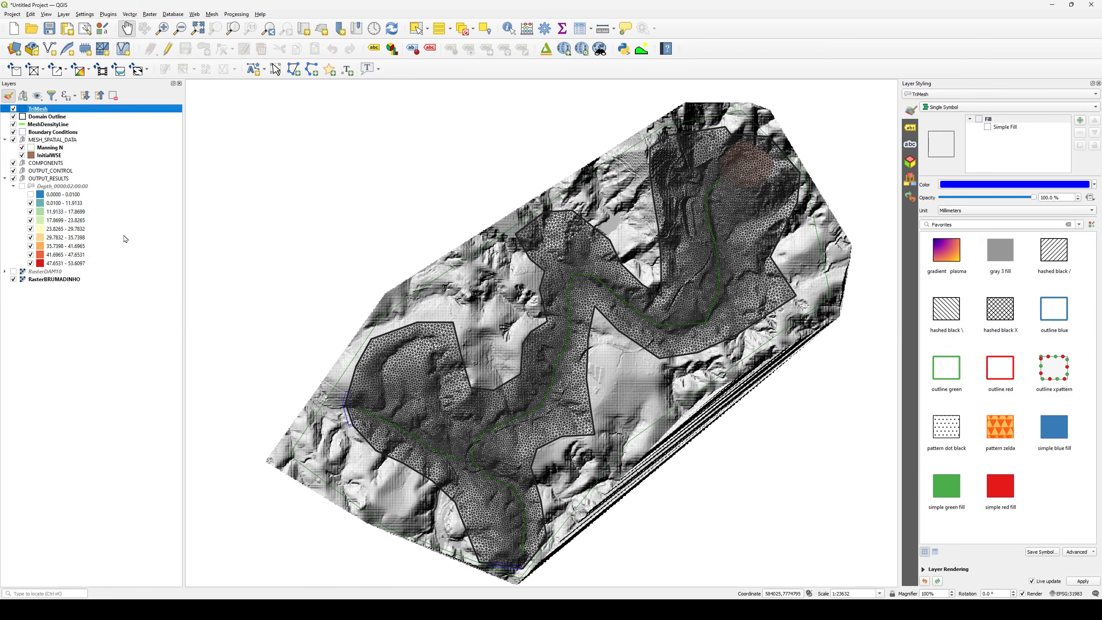
left_click(13, 187)
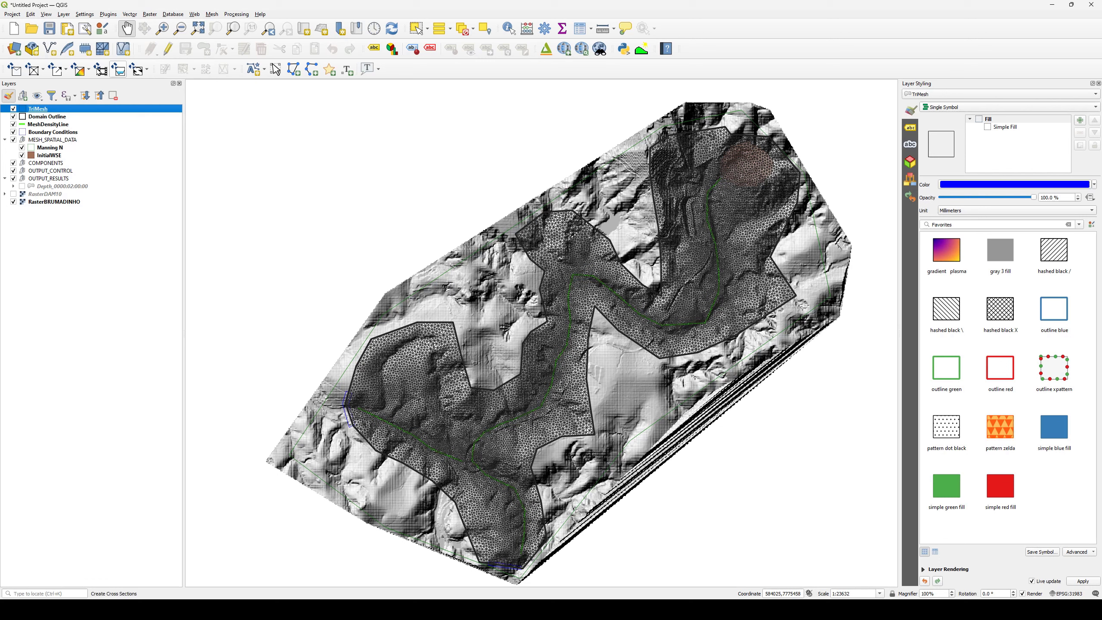
- Export the project to RiverFlow2D under the name brumadinho with RasterBRUMADINHO as the single DEM
left_click(67, 71)
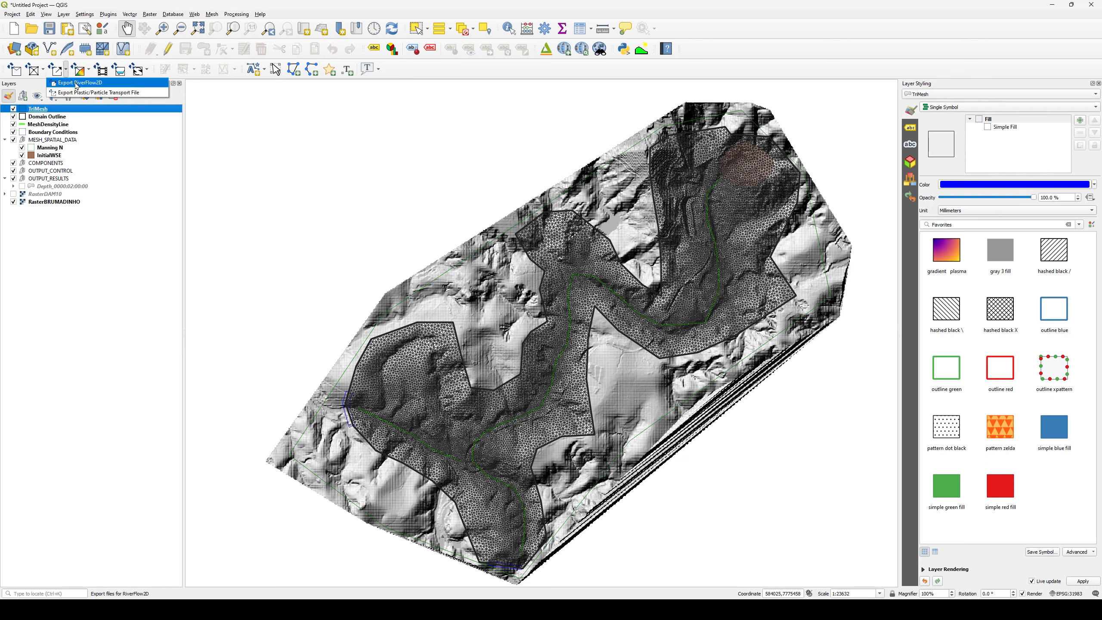
left_click(76, 85)
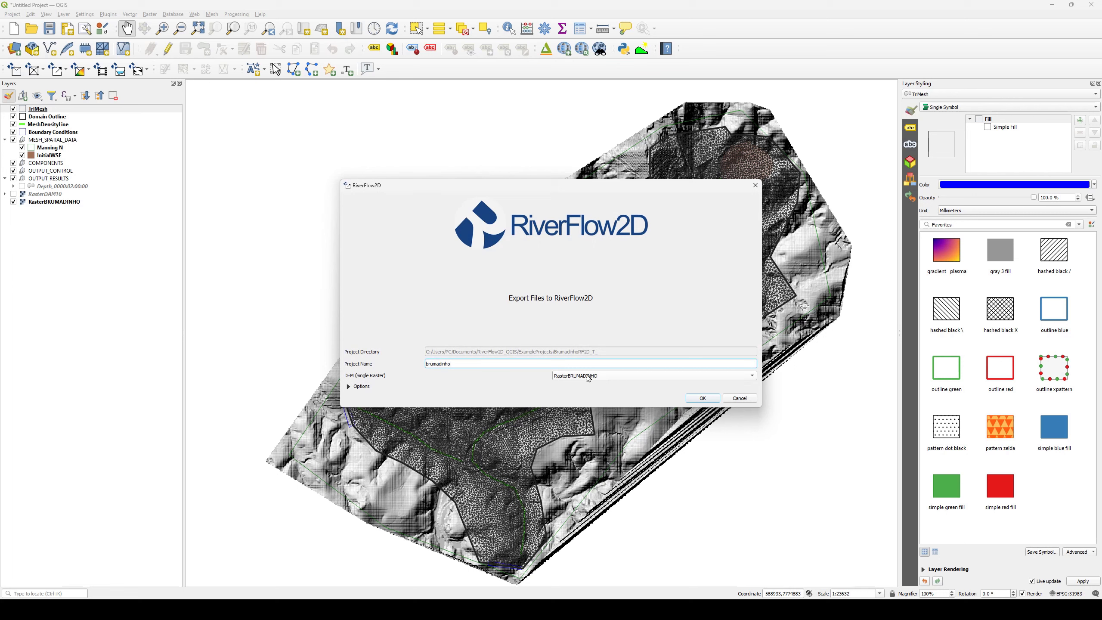
left_click(348, 386)
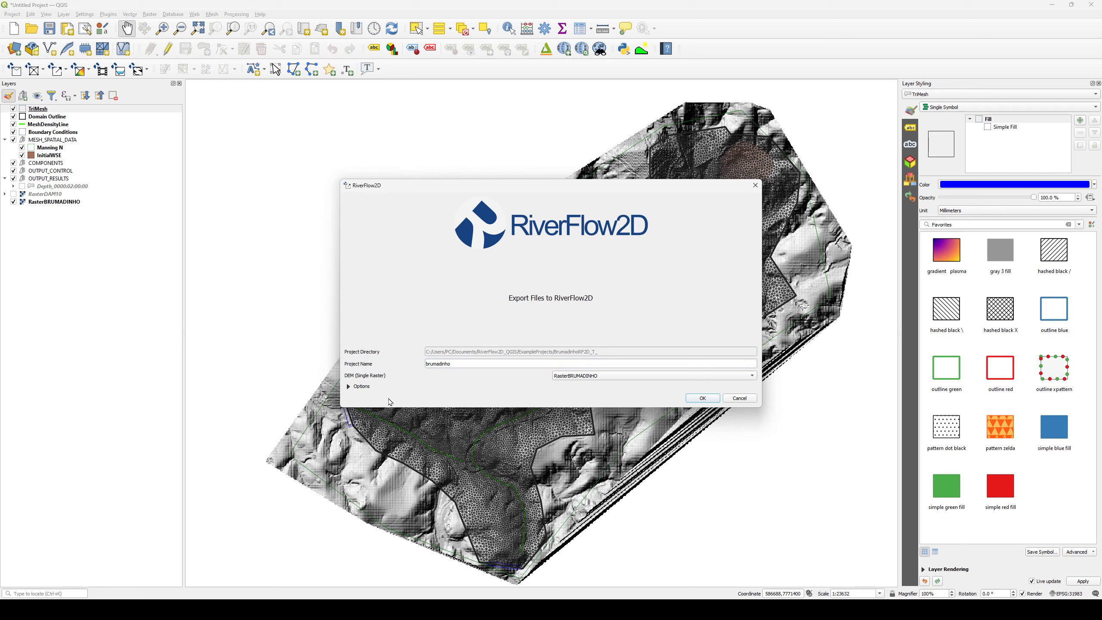
left_click(705, 403)
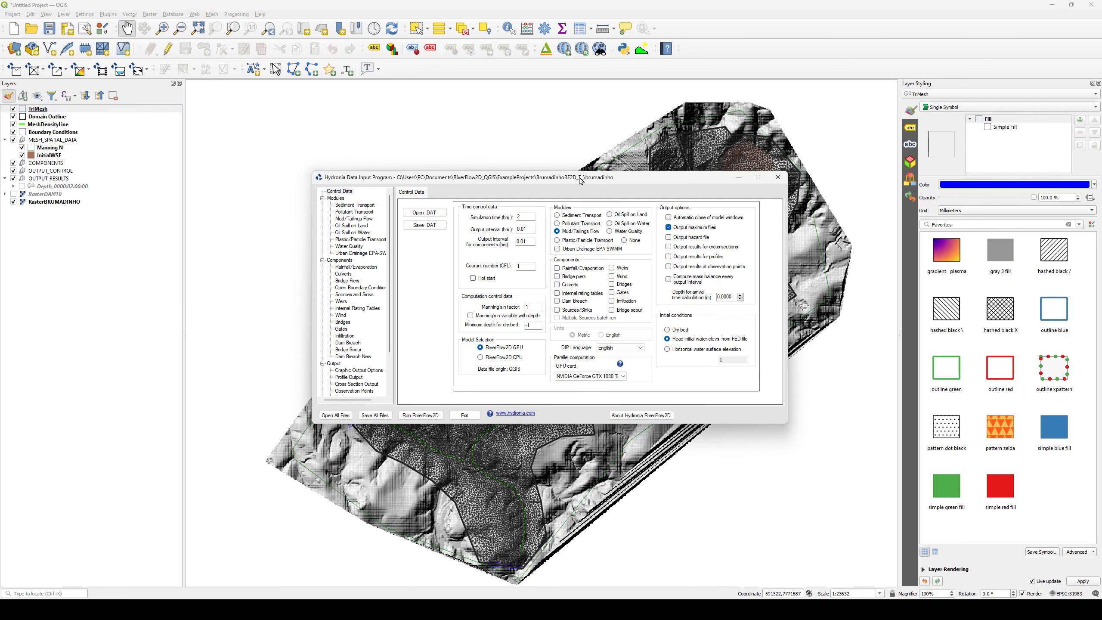
- Review the control data and the Mud/Tailings Flow properties of the exported model
left_click_drag(582, 181, 586, 178)
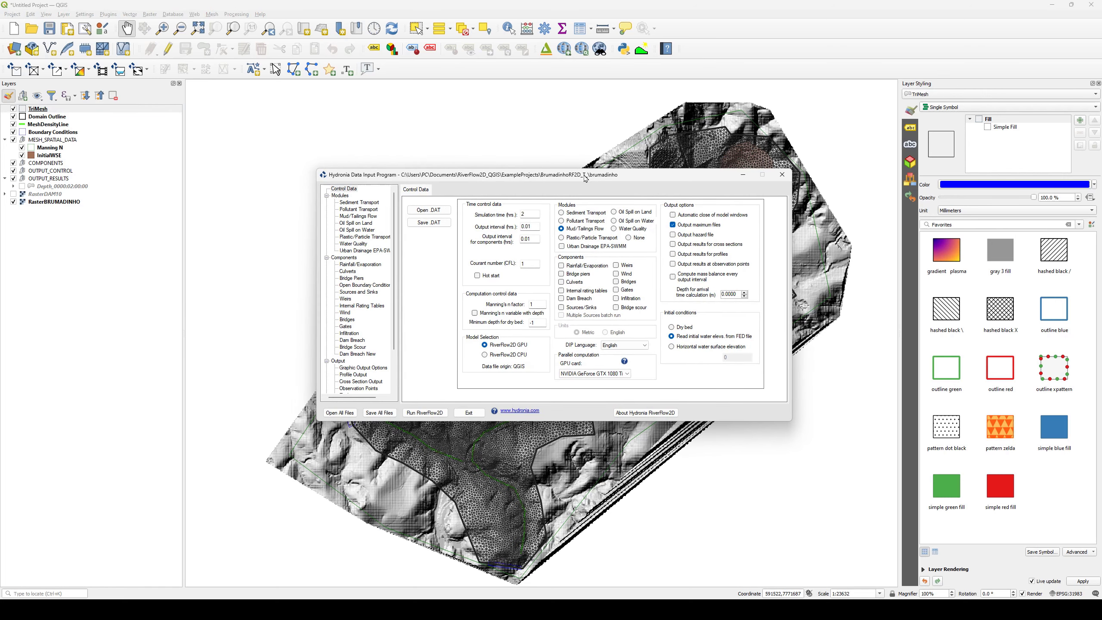
left_click(362, 217)
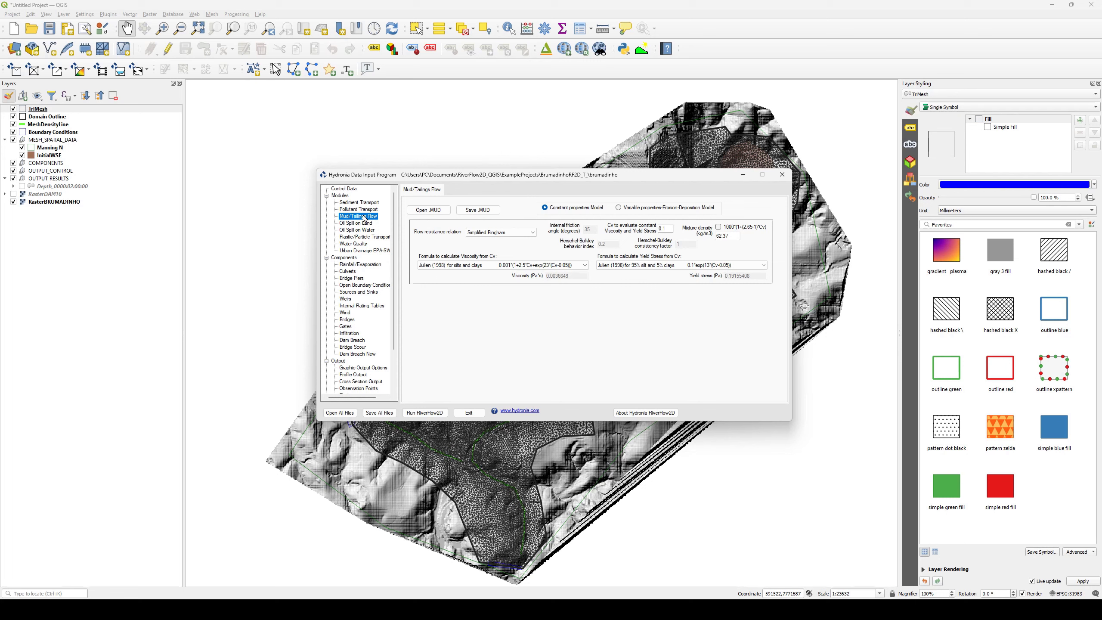
left_click(347, 189)
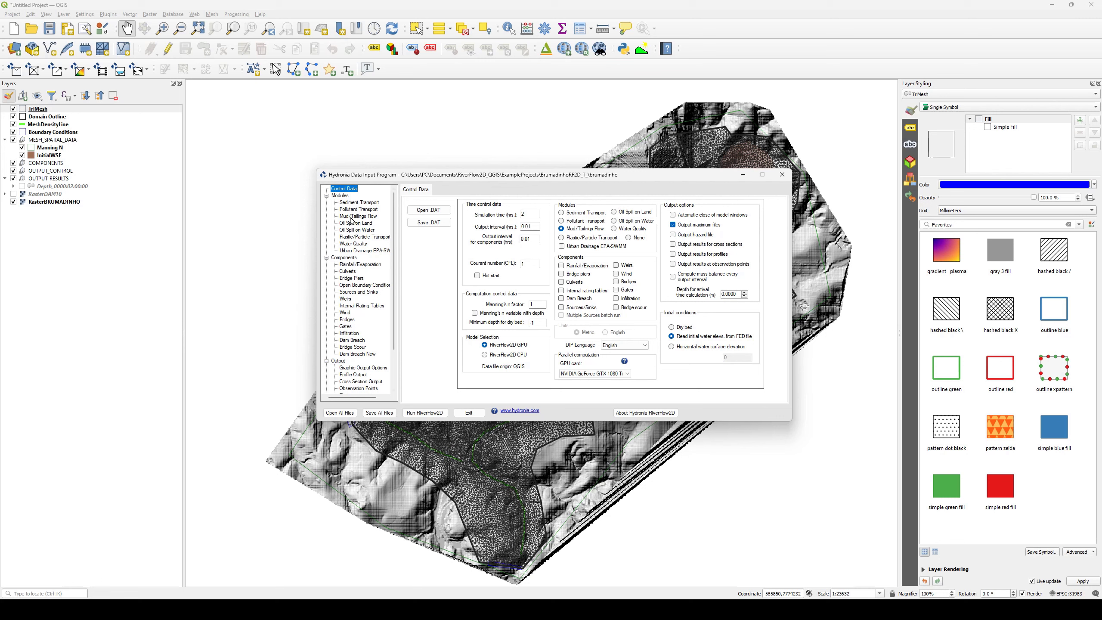
- Run the RiverFlow2D simulation without saving changes, close its windows when completed and exit the data input program without saving
left_click(432, 414)
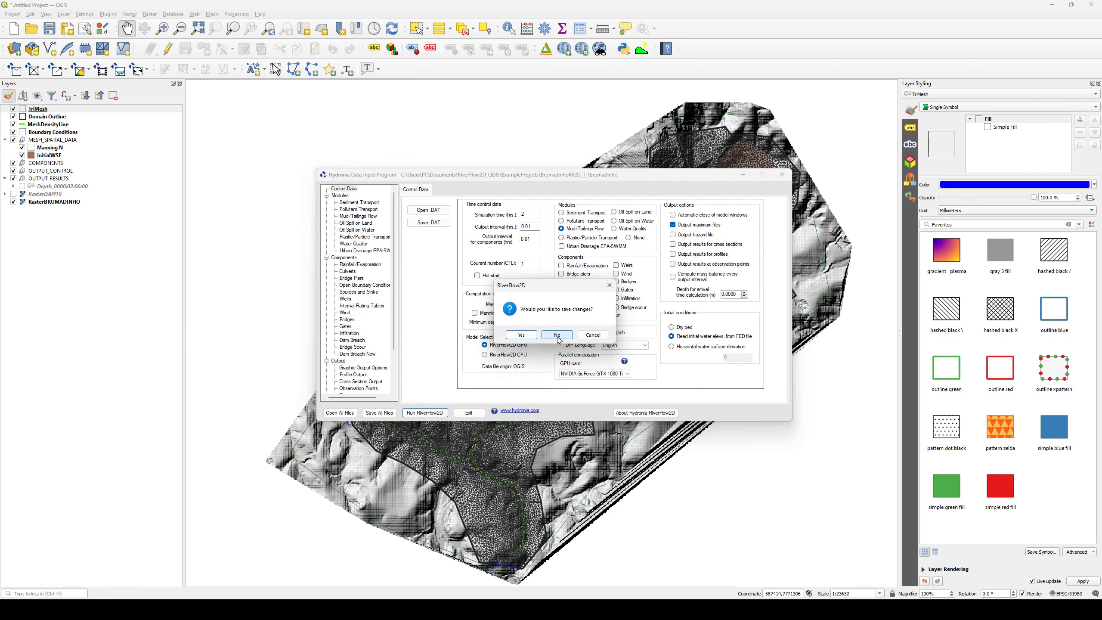
left_click(558, 335)
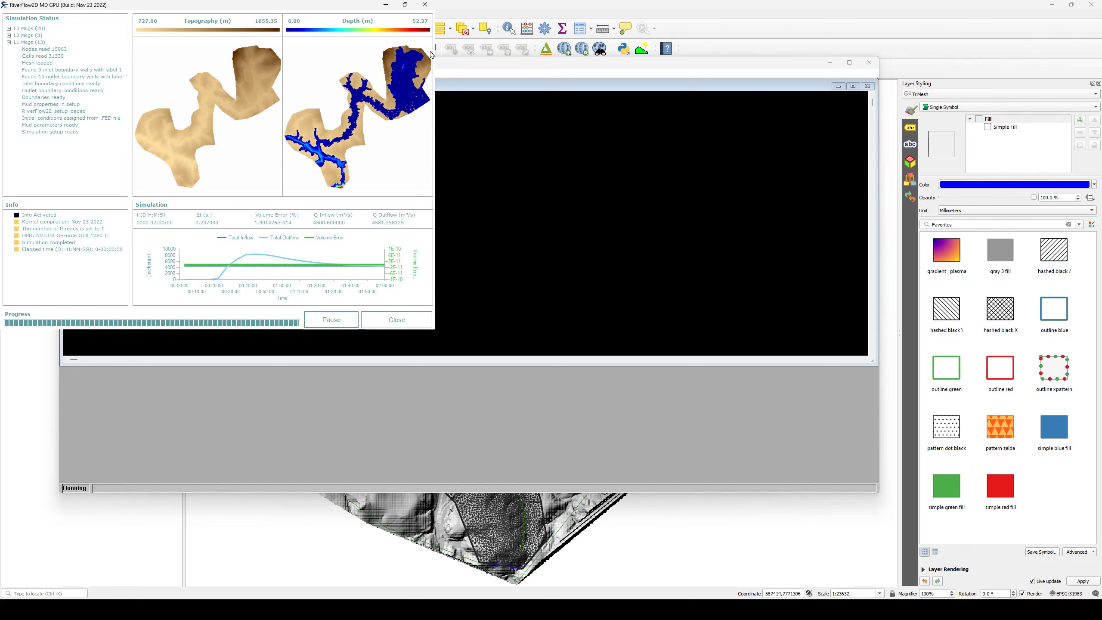
left_click(407, 321)
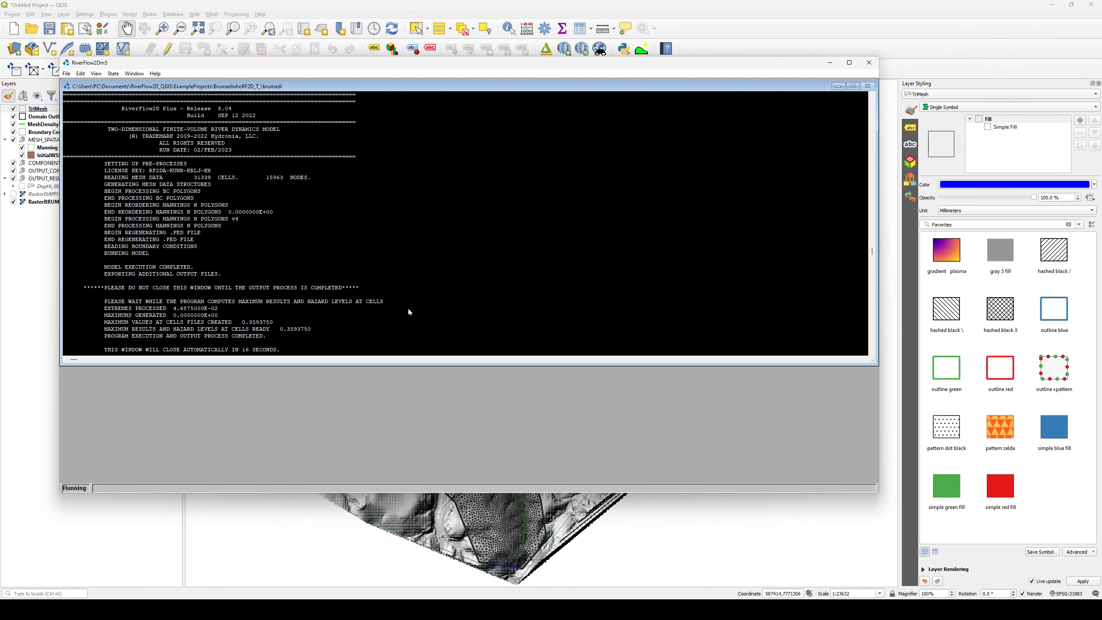
left_click(868, 62)
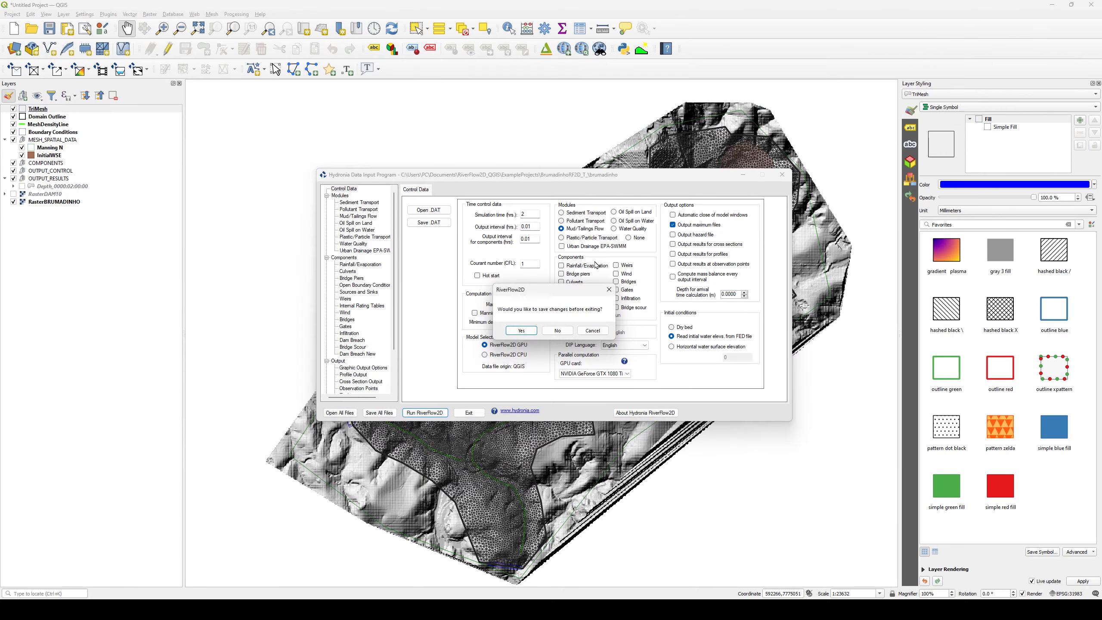
left_click(557, 330)
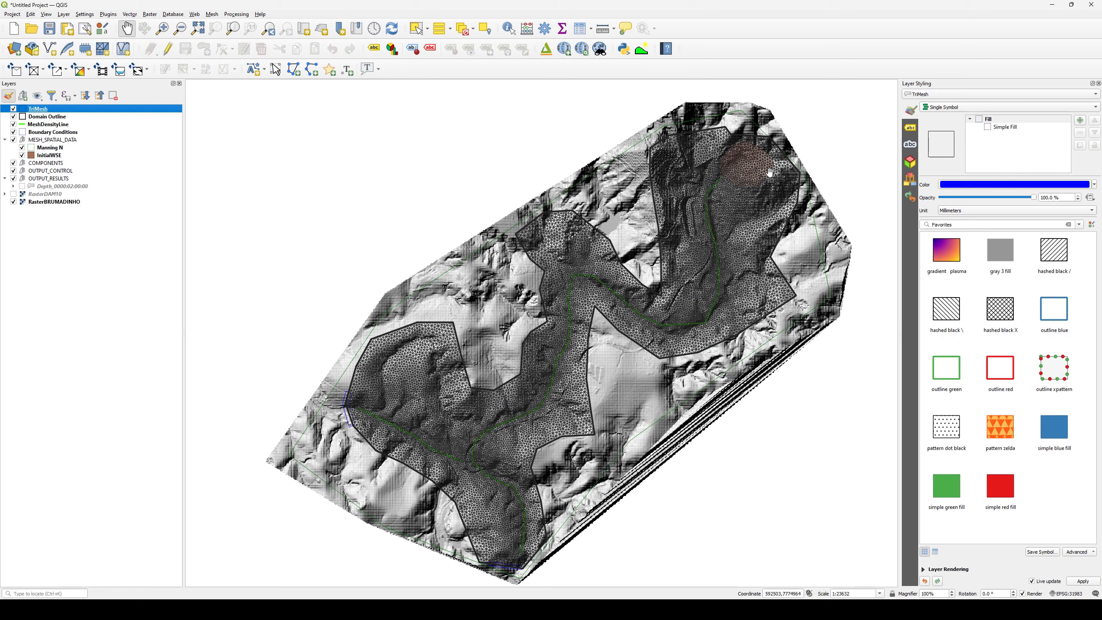
- Hide the TriMesh, Domain Outline, MeshDensityLine and Boundary Conditions layers to expose the terrain around the InitialWSE polygon
left_click(14, 108)
left_click(13, 116)
left_click(14, 124)
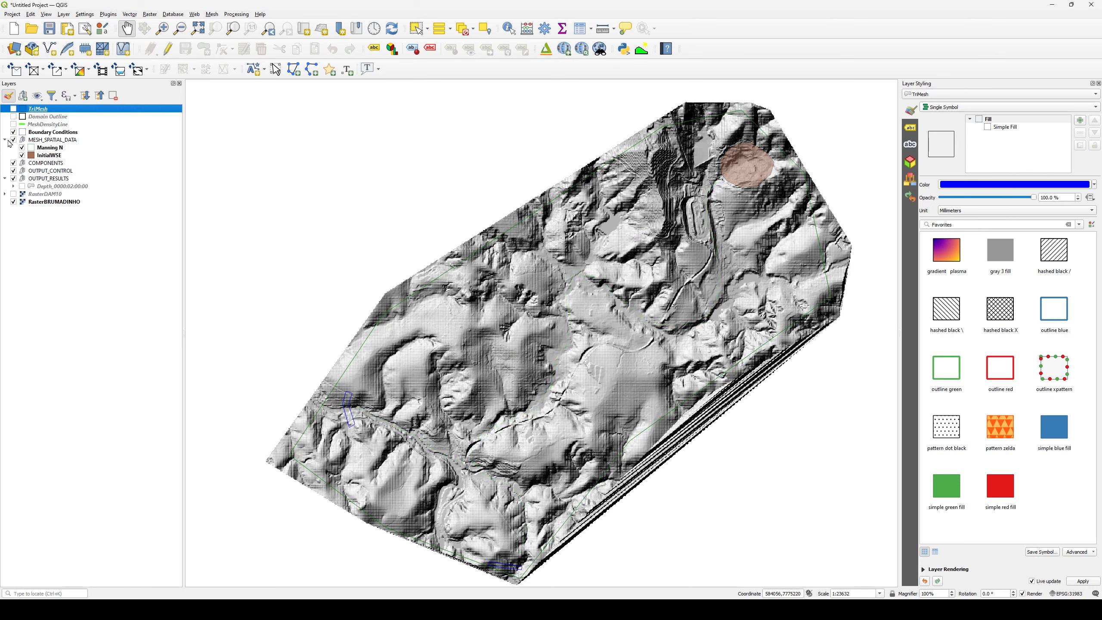
left_click(14, 132)
scroll(753, 158, "up", 1)
left_click_drag(752, 157, 725, 223)
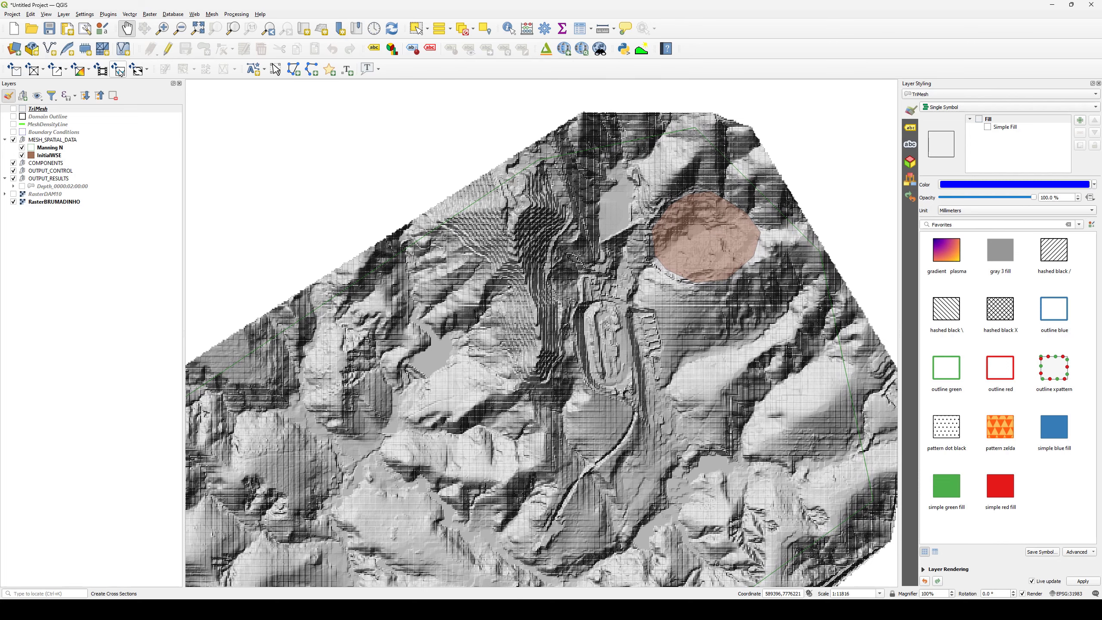
- Create a RiverFlow2D cross-section profile along a temporary line running diagonally across the InitialWSE polygon
left_click(119, 70)
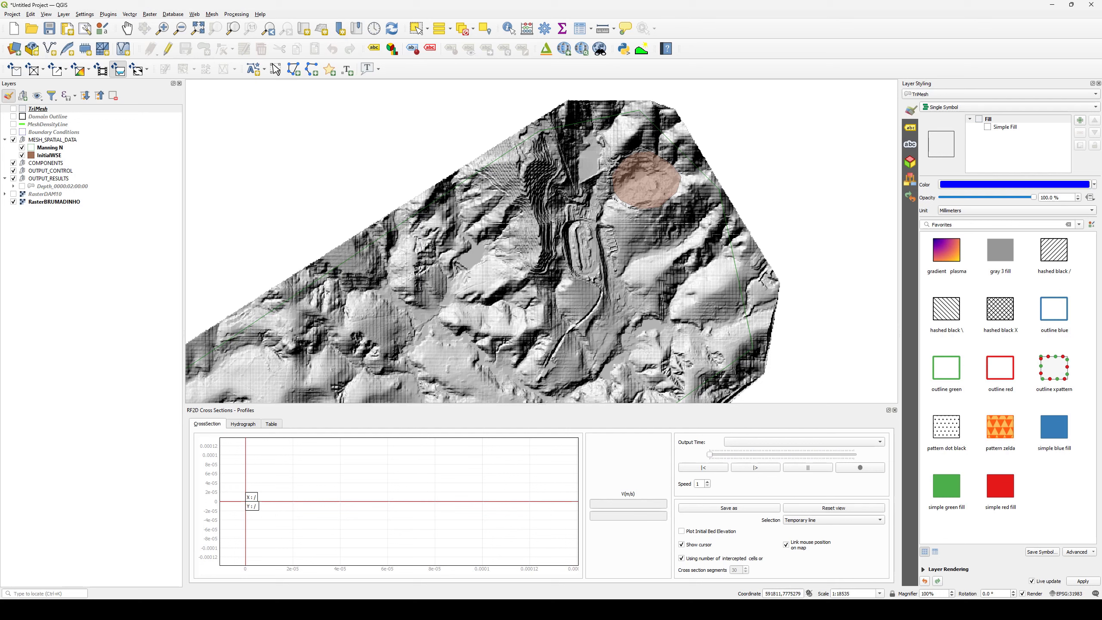
left_click(614, 162)
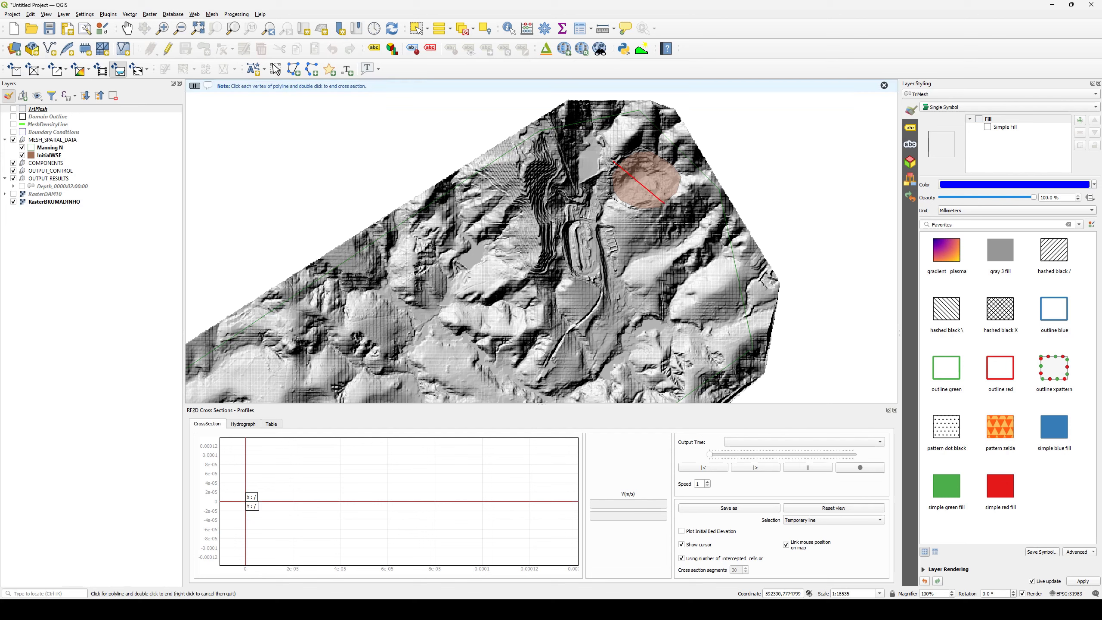
double_click(665, 203)
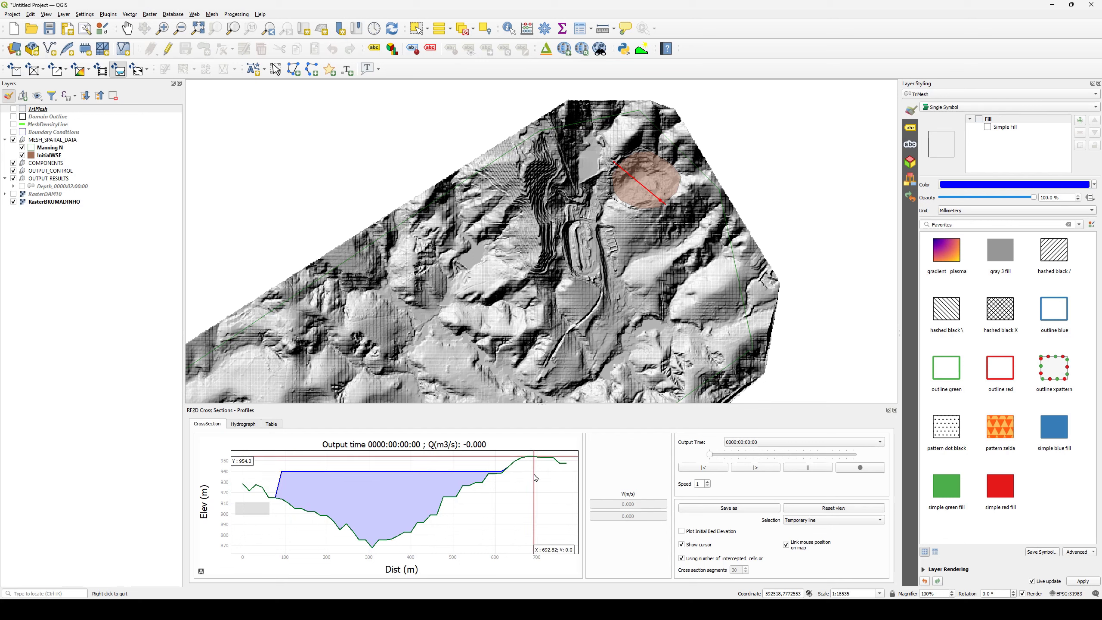
- Play the cross-section profile through the first output times, pause it and close the profiles view
left_click(754, 468)
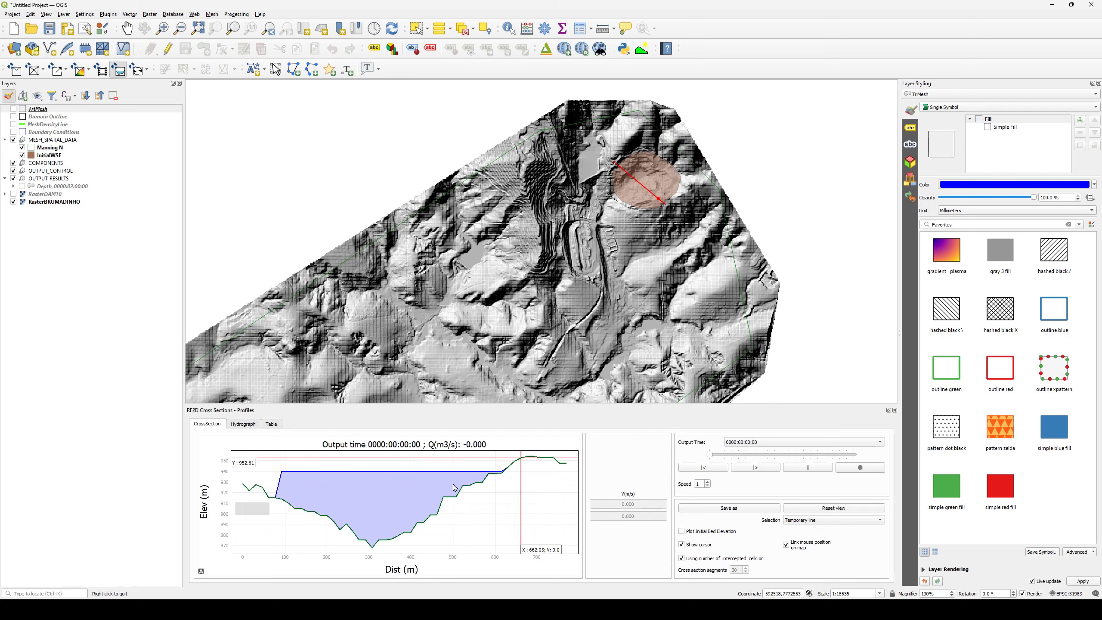
left_click(755, 468)
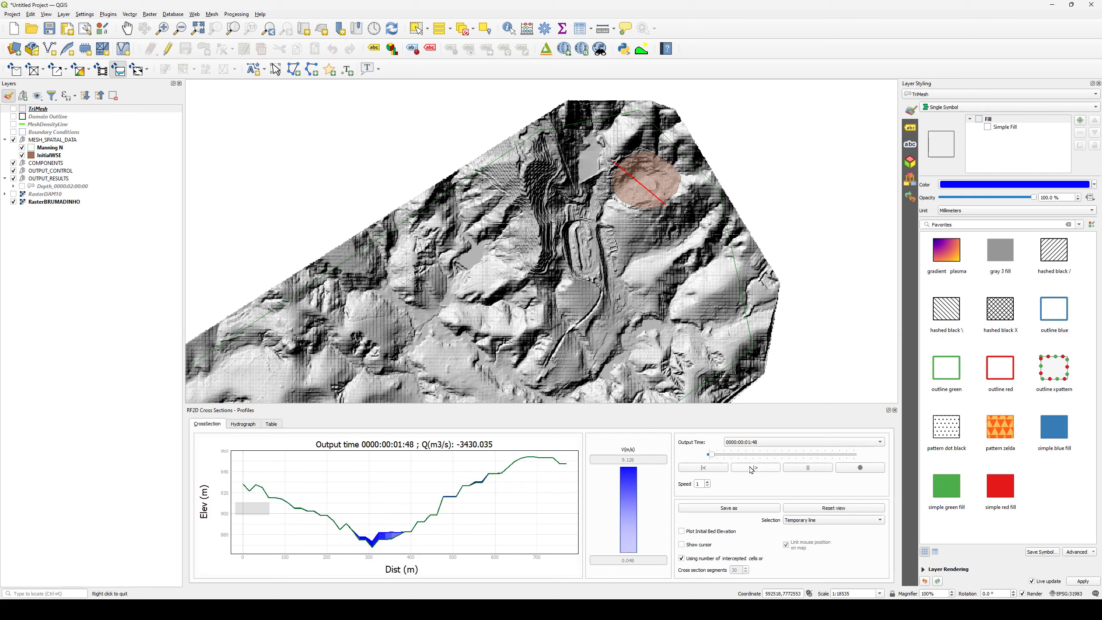
left_click(793, 467)
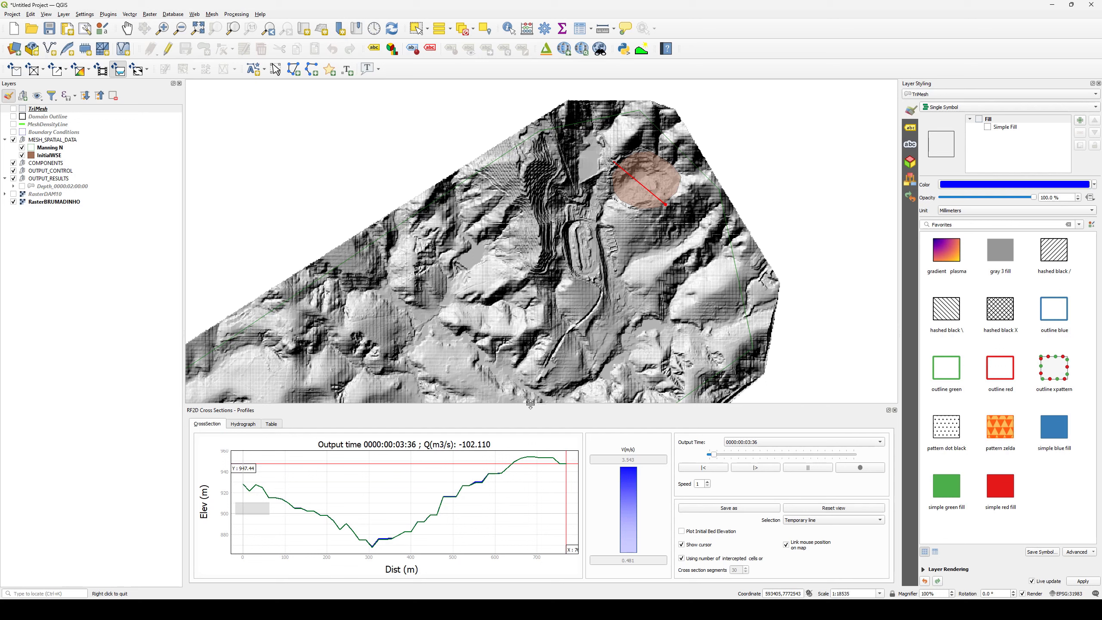
left_click(895, 410)
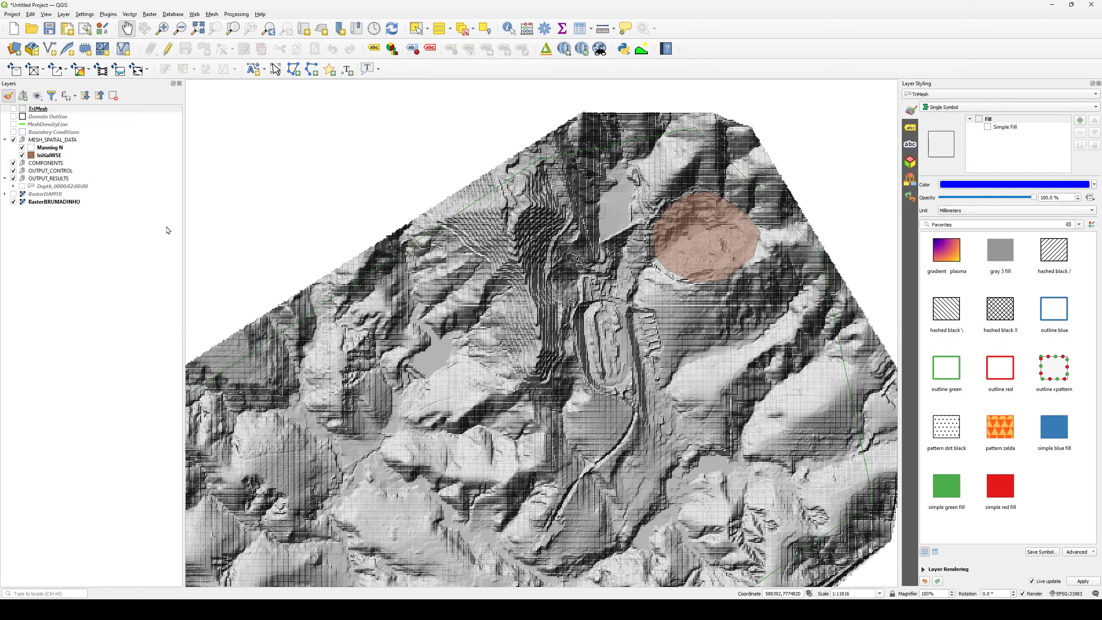
- Hide the InitialWSE layer and show RasterDAM10 to inspect the filled dam surface over the terrain
left_click(22, 155)
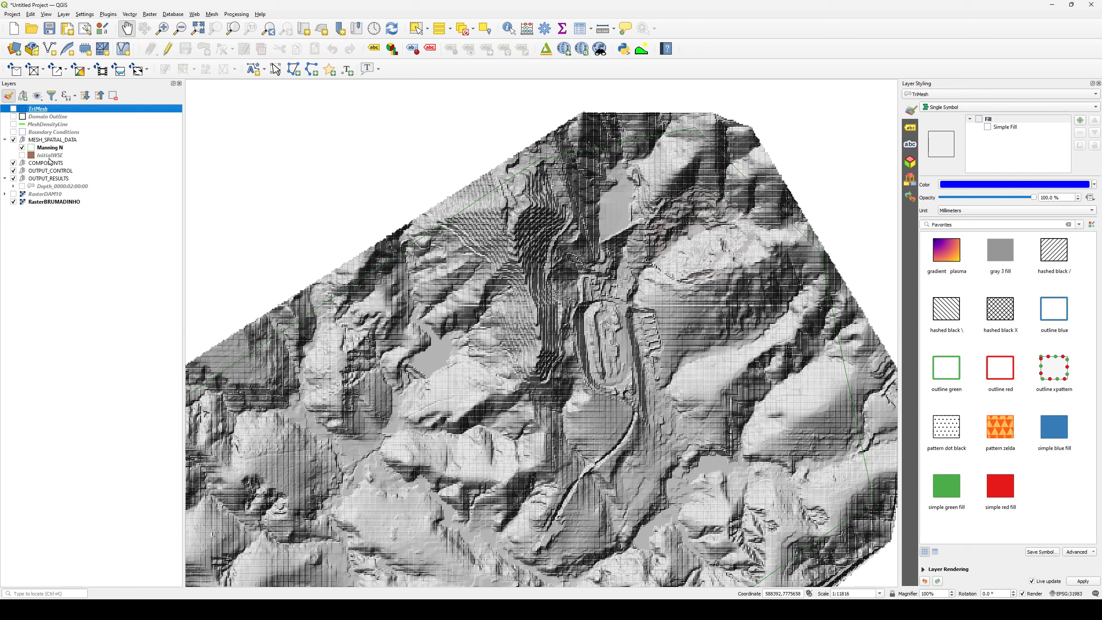
left_click(13, 194)
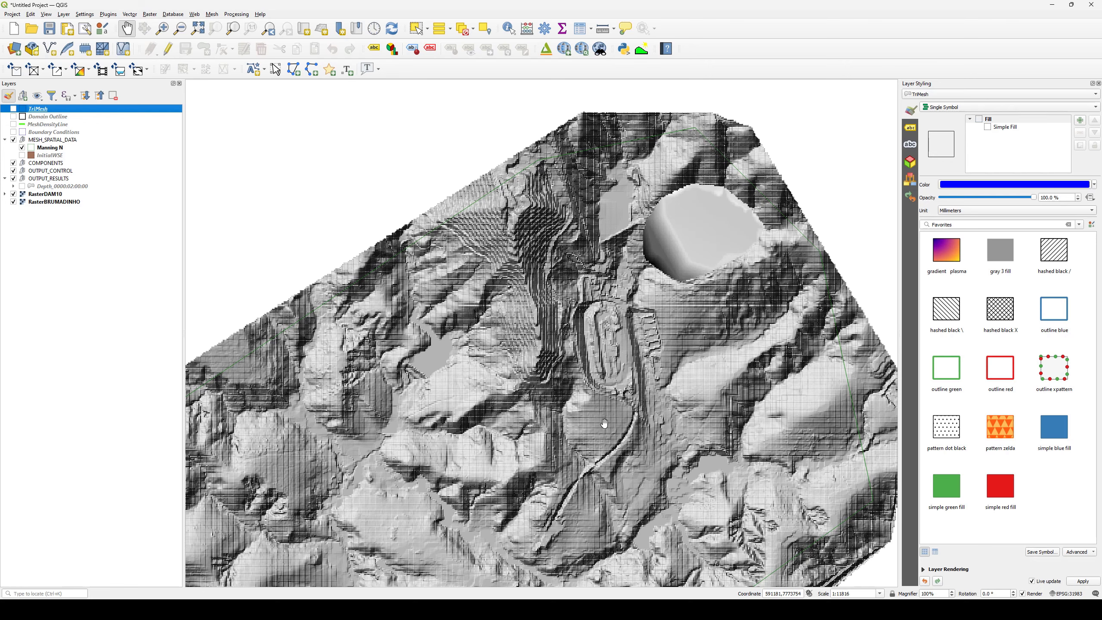
left_click_drag(565, 451, 610, 226)
scroll(532, 308, "down", 1)
left_click_drag(504, 304, 595, 312)
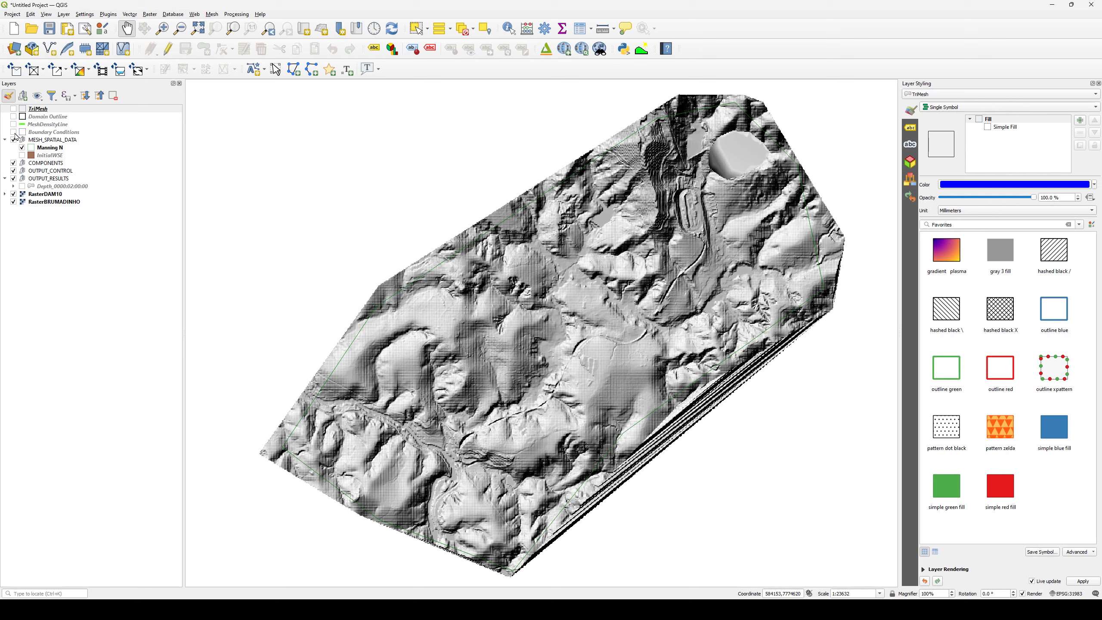
- Show the Boundary Conditions, MeshDensityLine, Domain Outline and TriMesh layers again
left_click(13, 132)
left_click(13, 124)
left_click(13, 116)
left_click(13, 108)
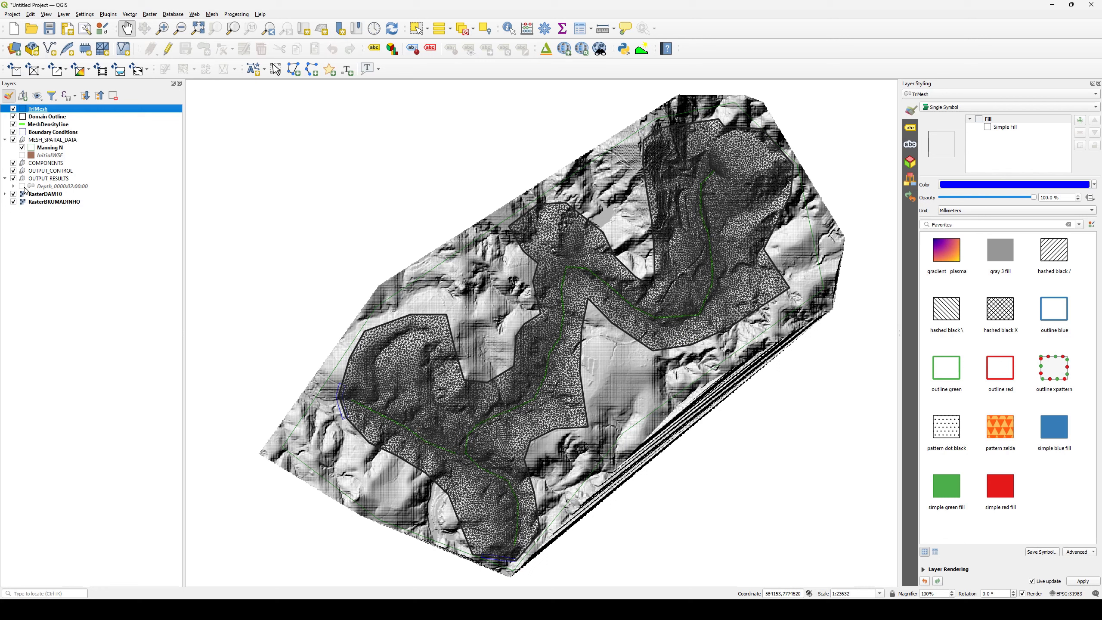
- Export brumadinho to RiverFlow2D with RasterBRUMADINHO as the single DEM and RasterDAM10 as the initial WSE raster layer
left_click(66, 69)
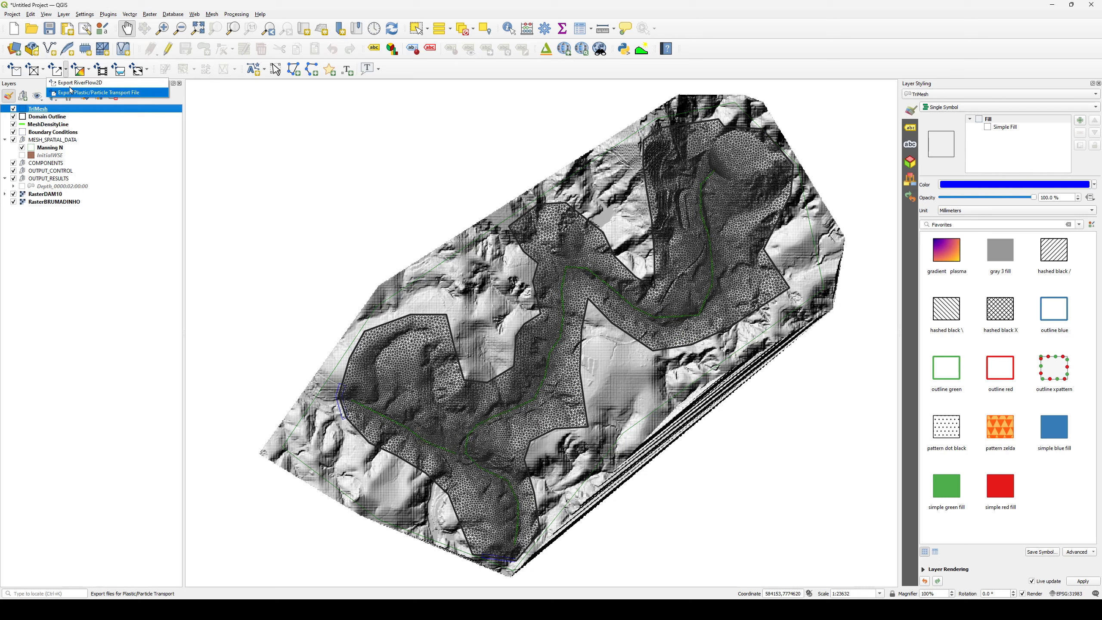
left_click(94, 83)
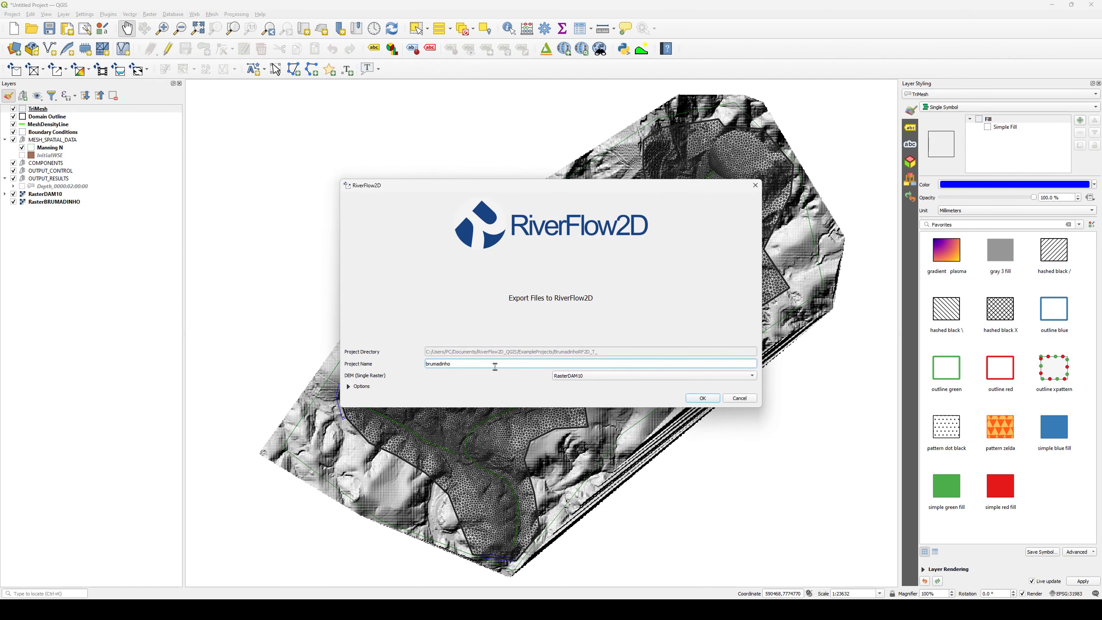
left_click(348, 386)
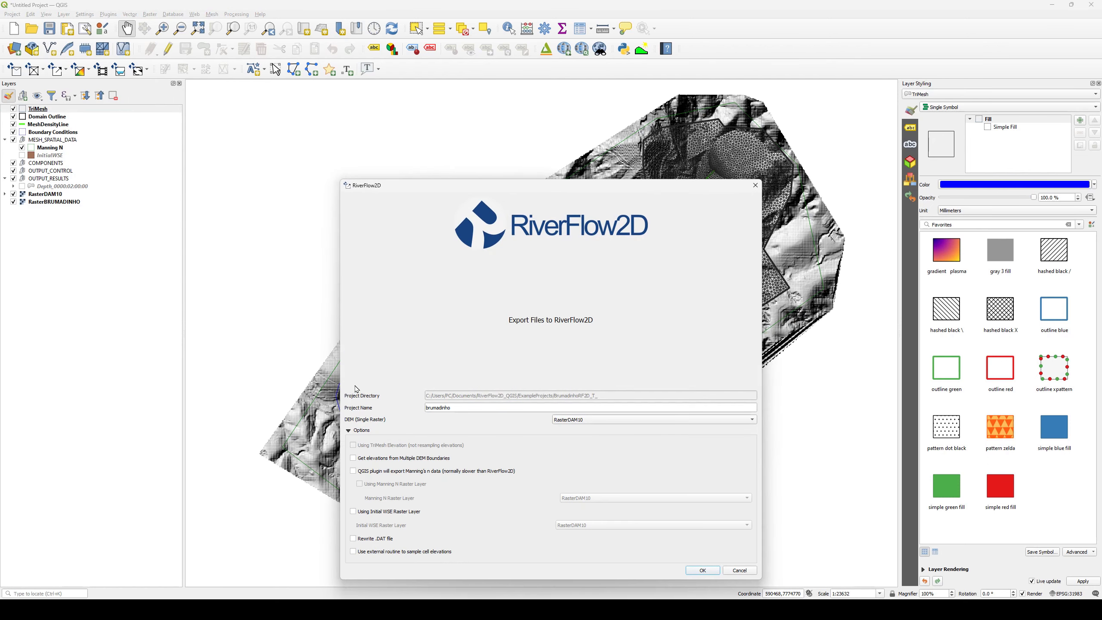
left_click(353, 512)
left_click(596, 525)
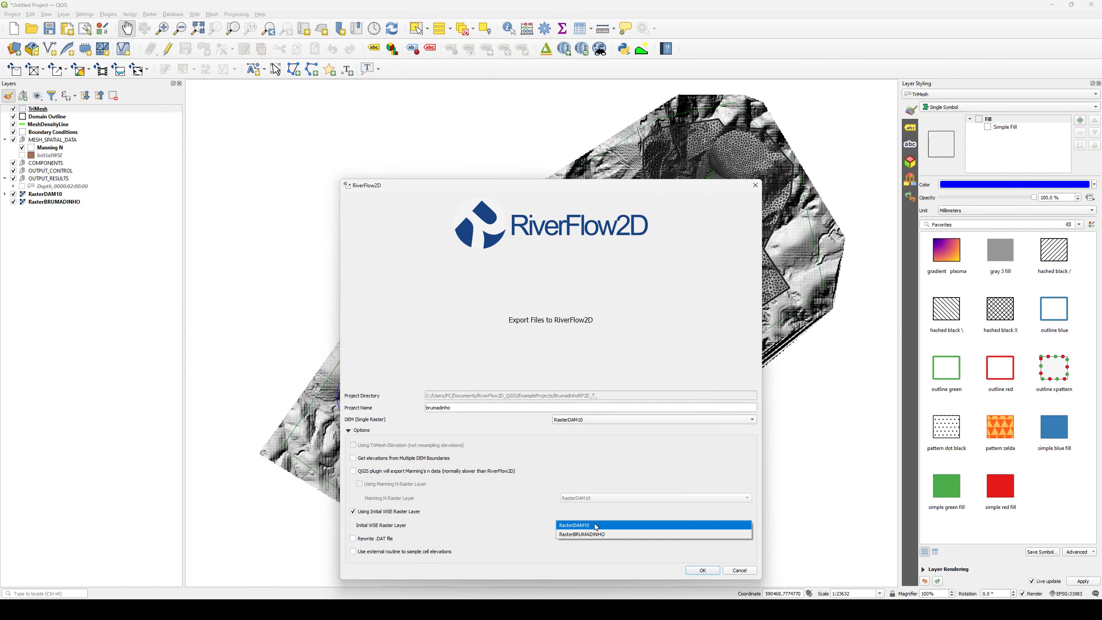
left_click(602, 526)
left_click(597, 427)
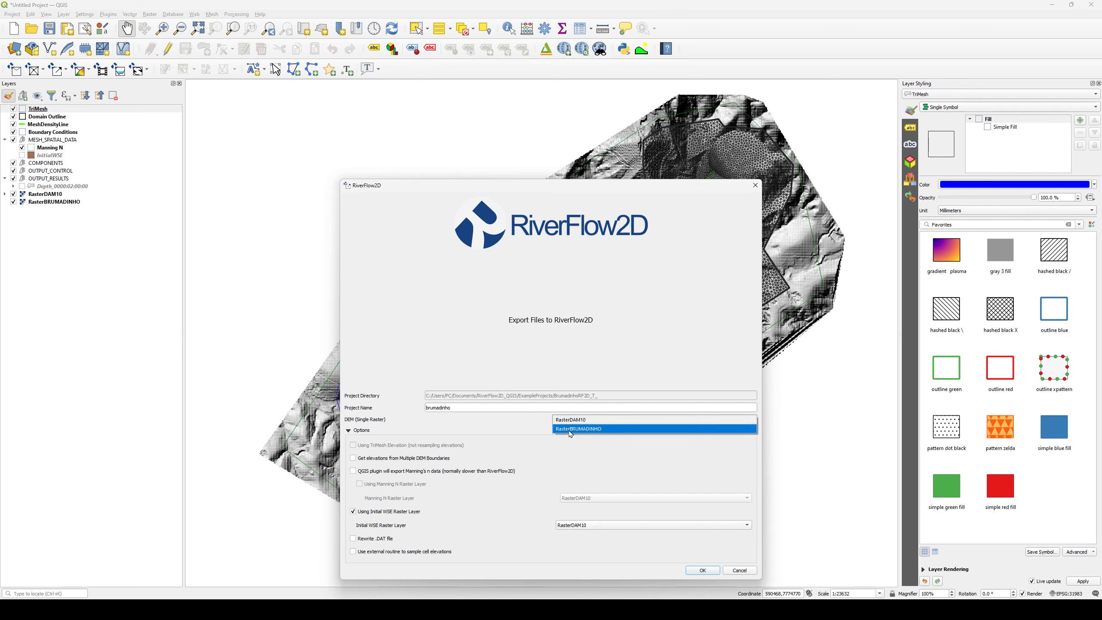
left_click(597, 429)
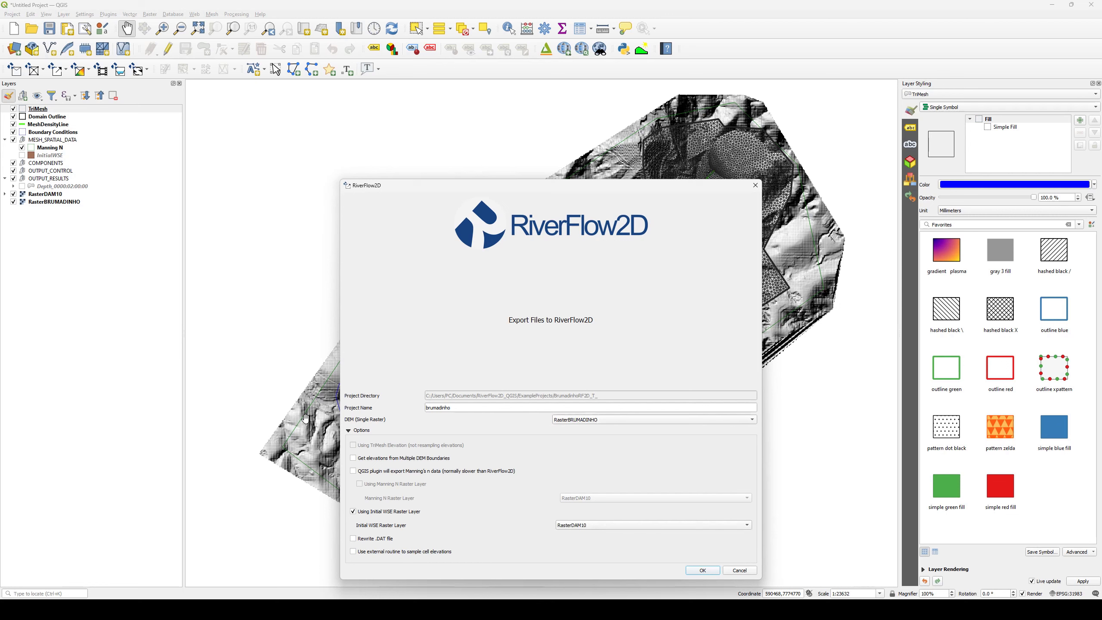
left_click(703, 570)
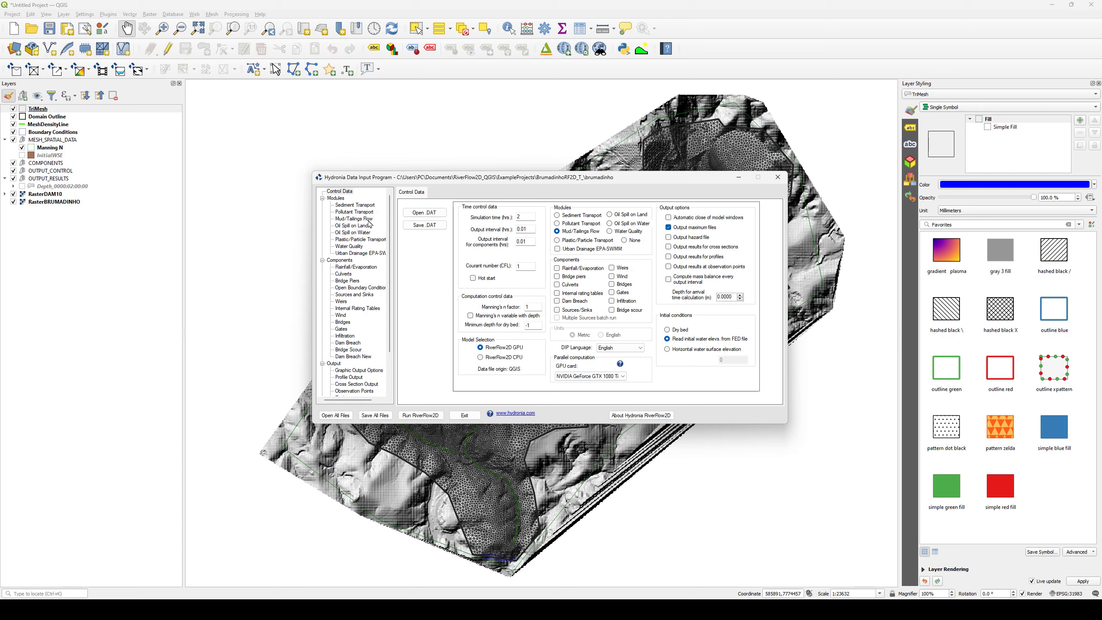
- Switch the Mud/Tailings Flow module to the variable properties erosion-deposition model and load its parameters from brumDam.MUD
left_click(353, 219)
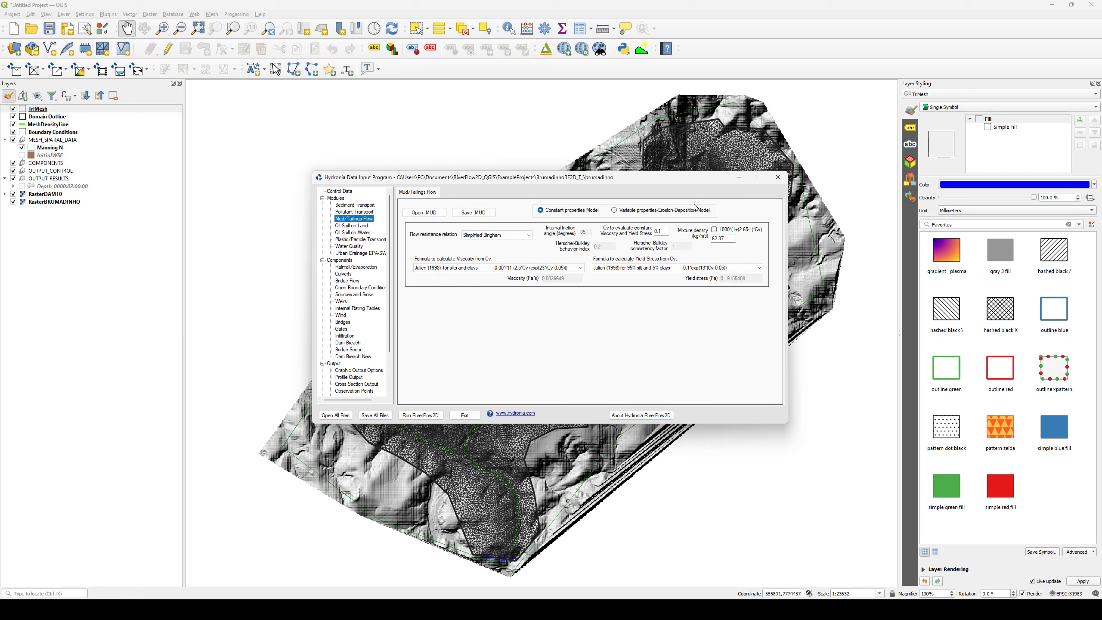
left_click(614, 211)
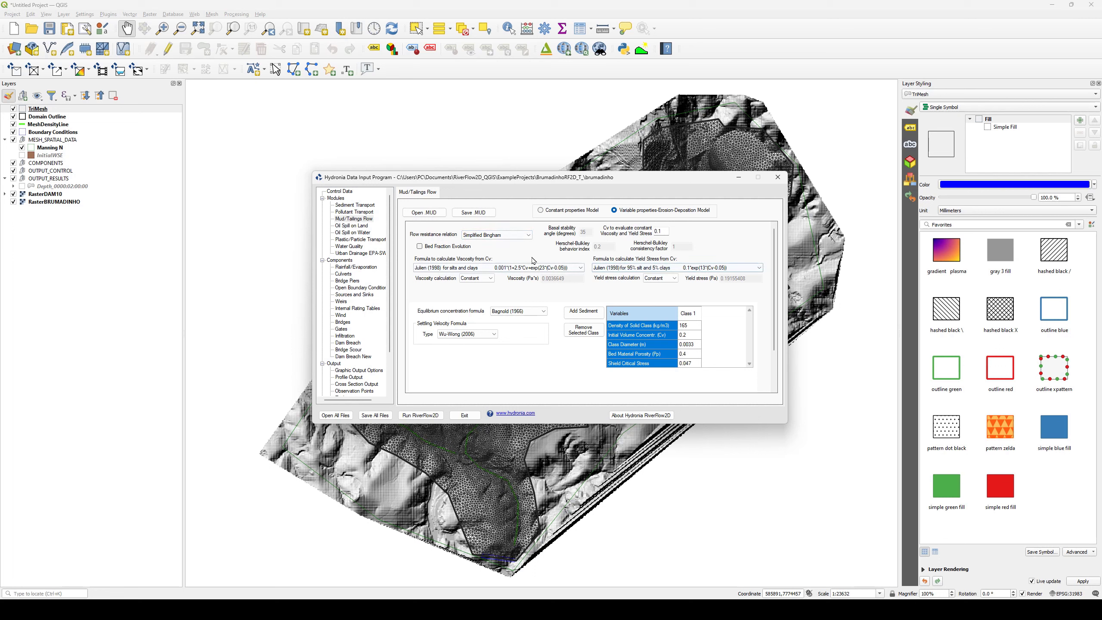
left_click(422, 214)
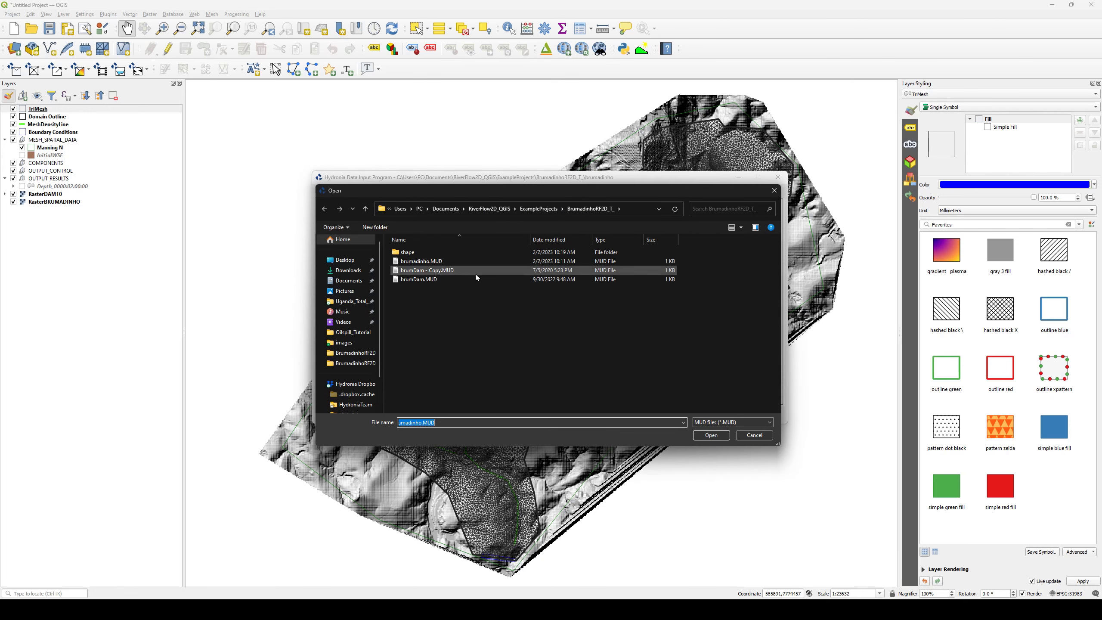
left_click(417, 279)
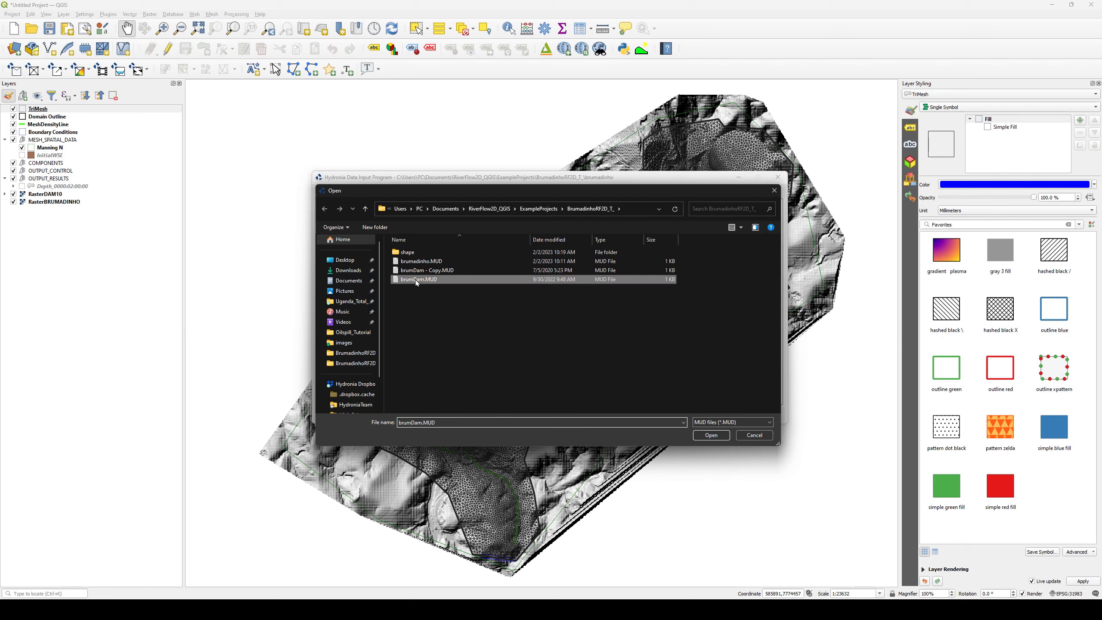
left_click(713, 438)
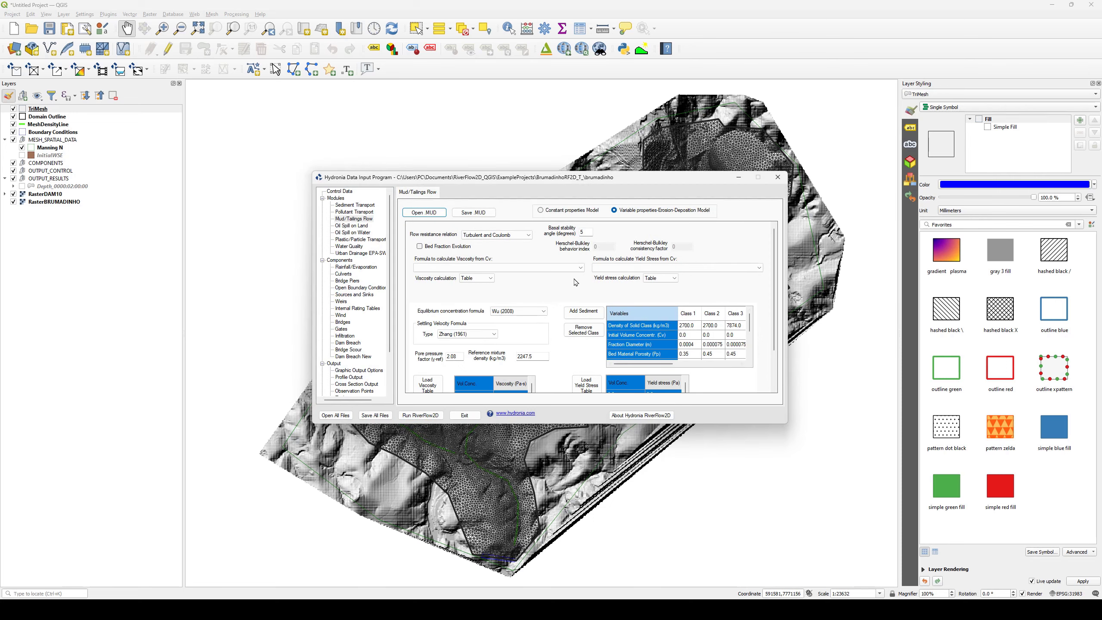
- Review the loaded sediment classes and the viscosity and yield stress tables, and save the data as brumadinho.MUD, replacing the existing file
left_click_drag(775, 246, 776, 280)
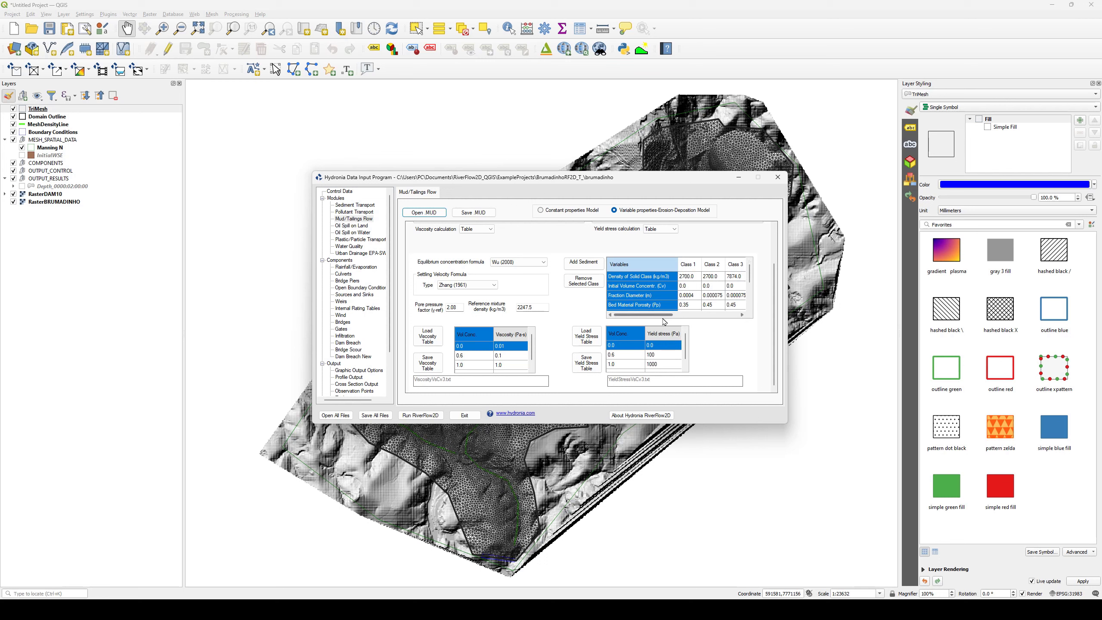
mouse_move(663, 315)
left_mouse_down()
mouse_move(739, 319)
mouse_move(655, 316)
left_mouse_up()
left_click_drag(750, 277, 754, 300)
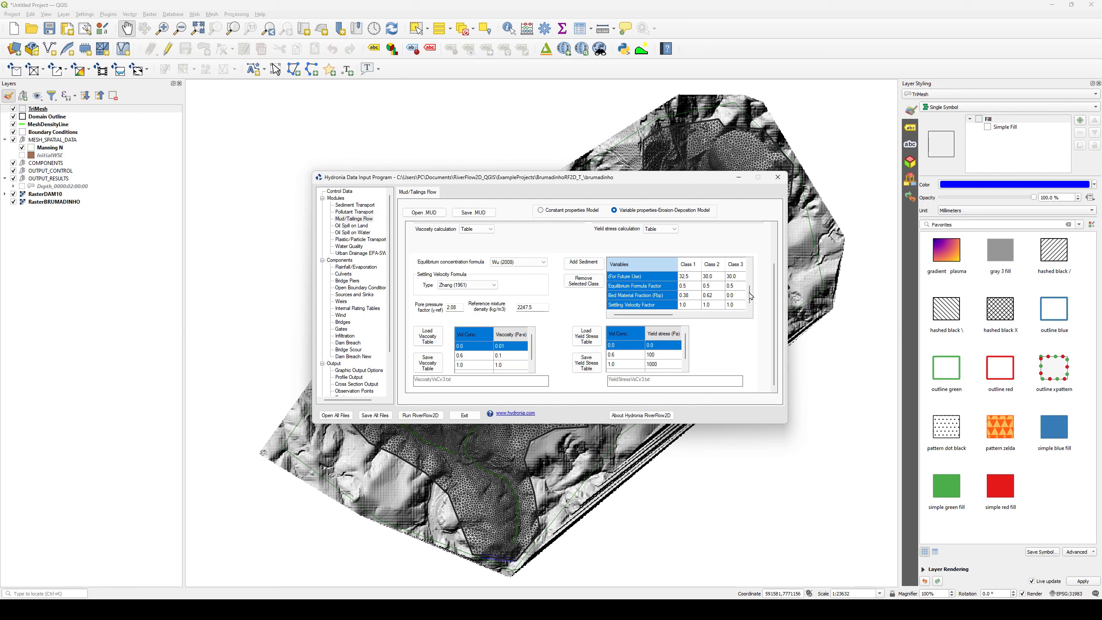
left_click_drag(751, 296, 752, 280)
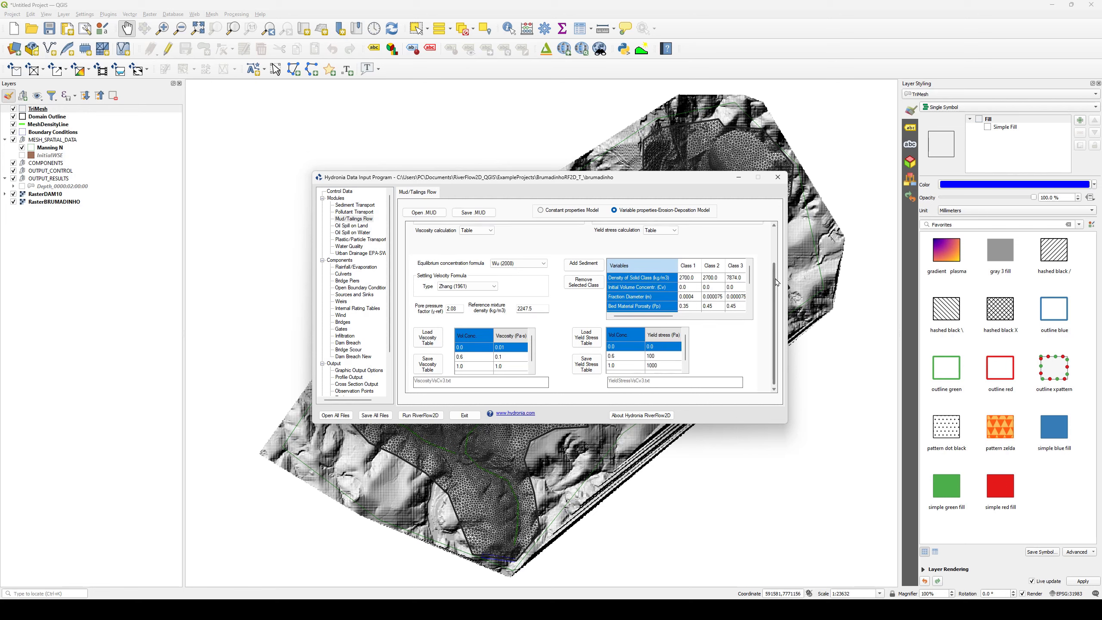
left_click_drag(774, 283, 772, 244)
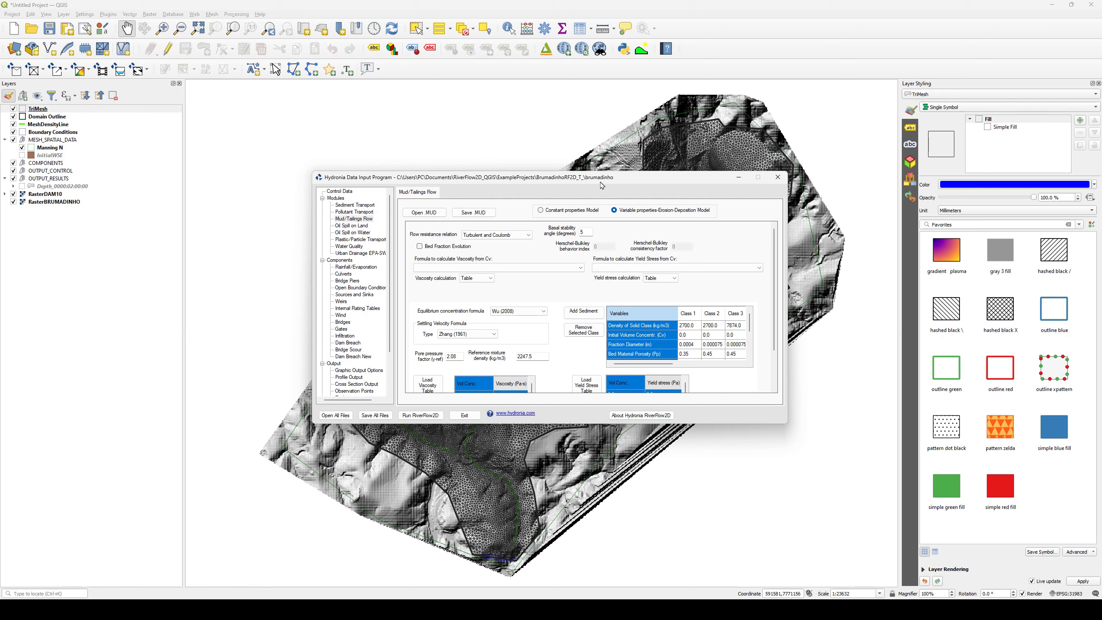
left_click(465, 212)
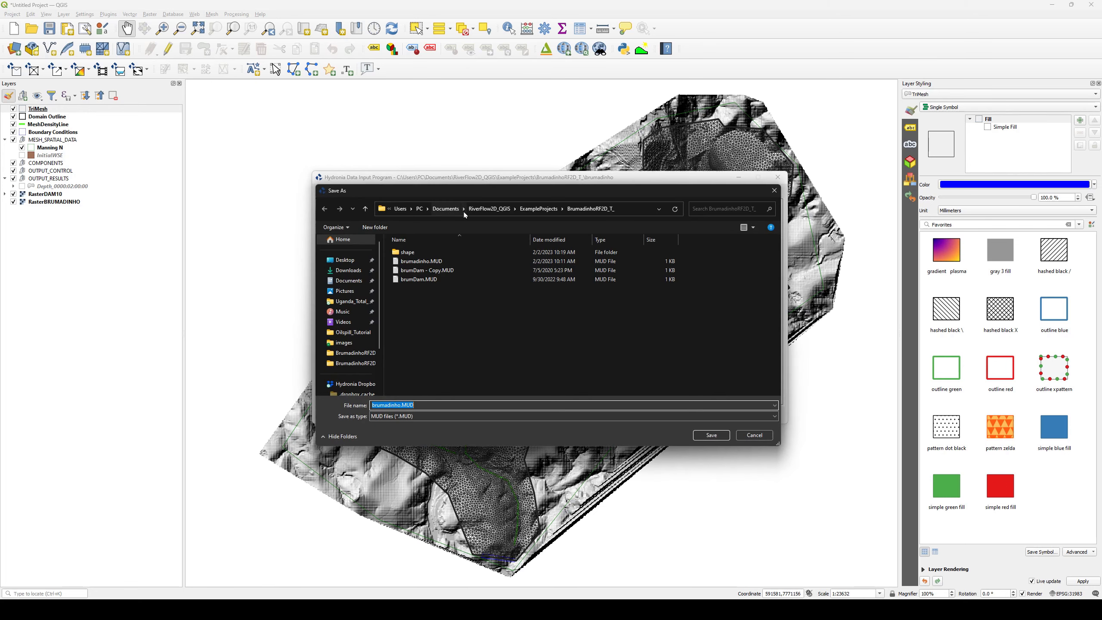
left_click(372, 406)
left_click_drag(418, 406, 369, 406)
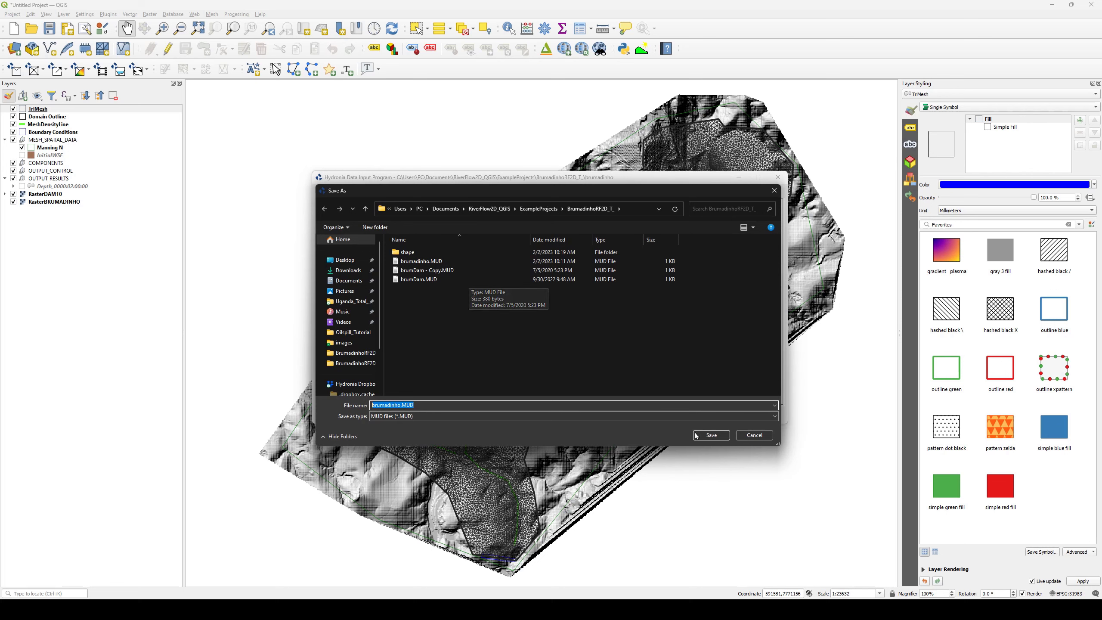
left_click(709, 437)
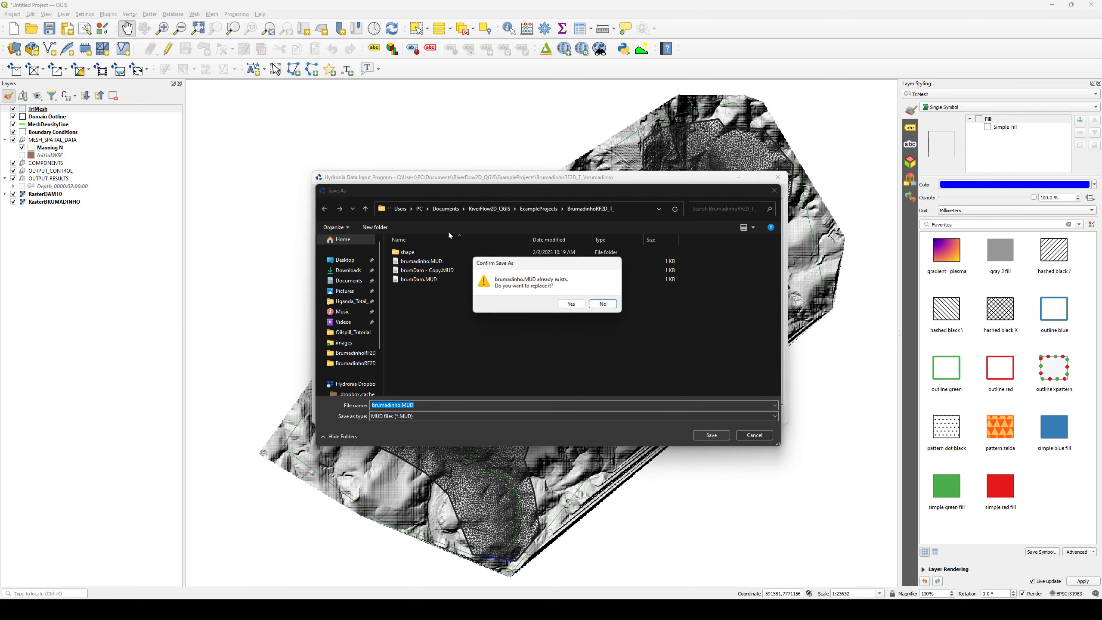
left_click(570, 304)
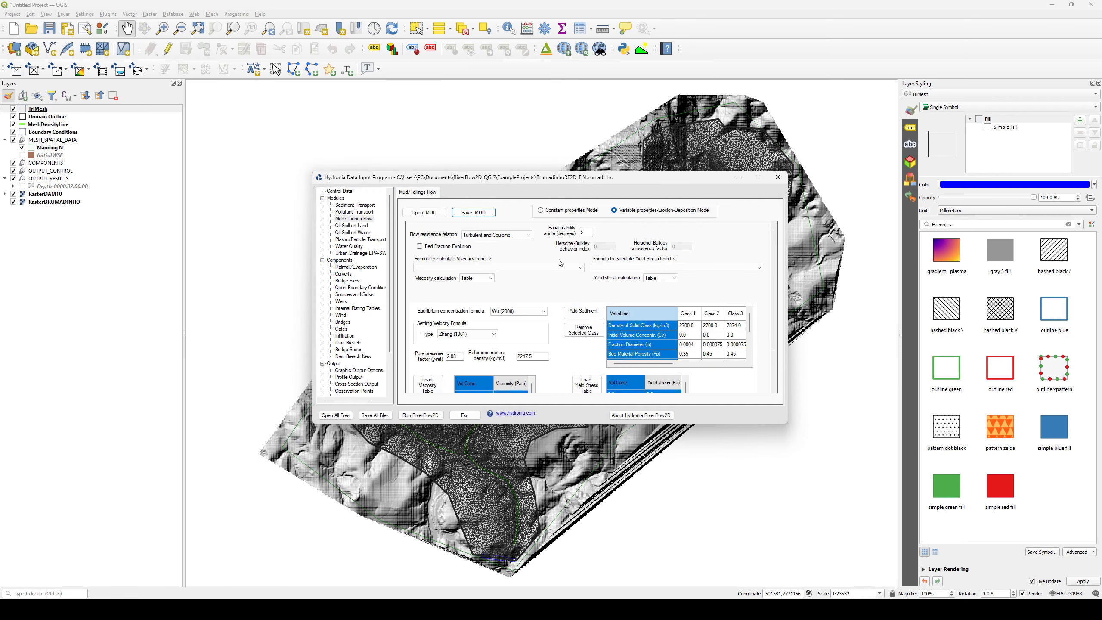
- Add the six sediment concentration columns to the inlet1.QVT table of the Discharge vs Time open boundary condition
left_click(355, 288)
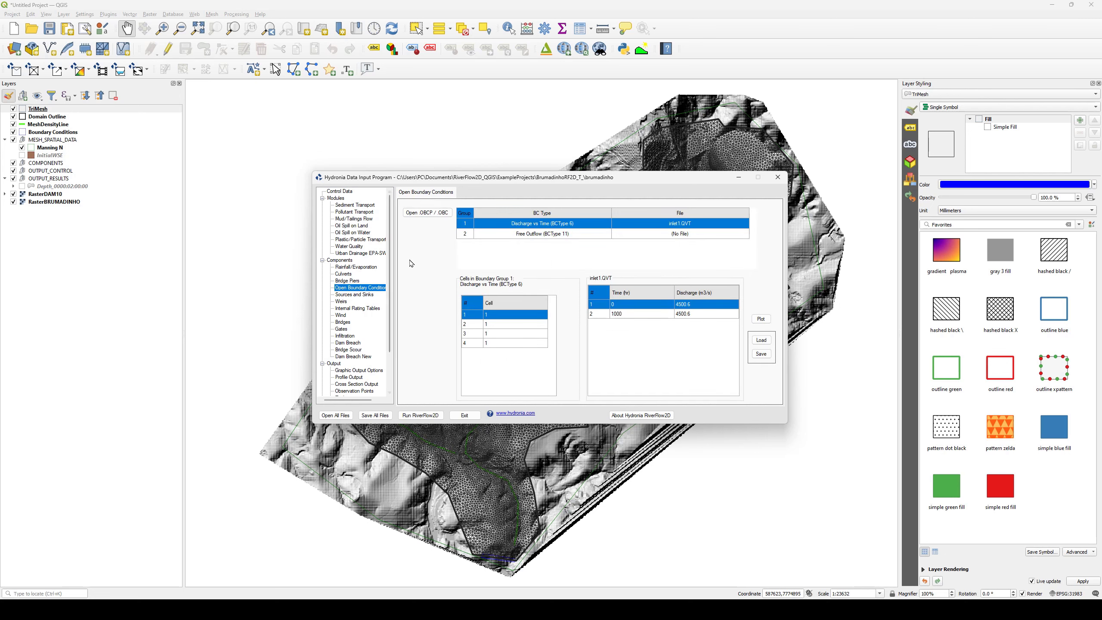
left_click(568, 223)
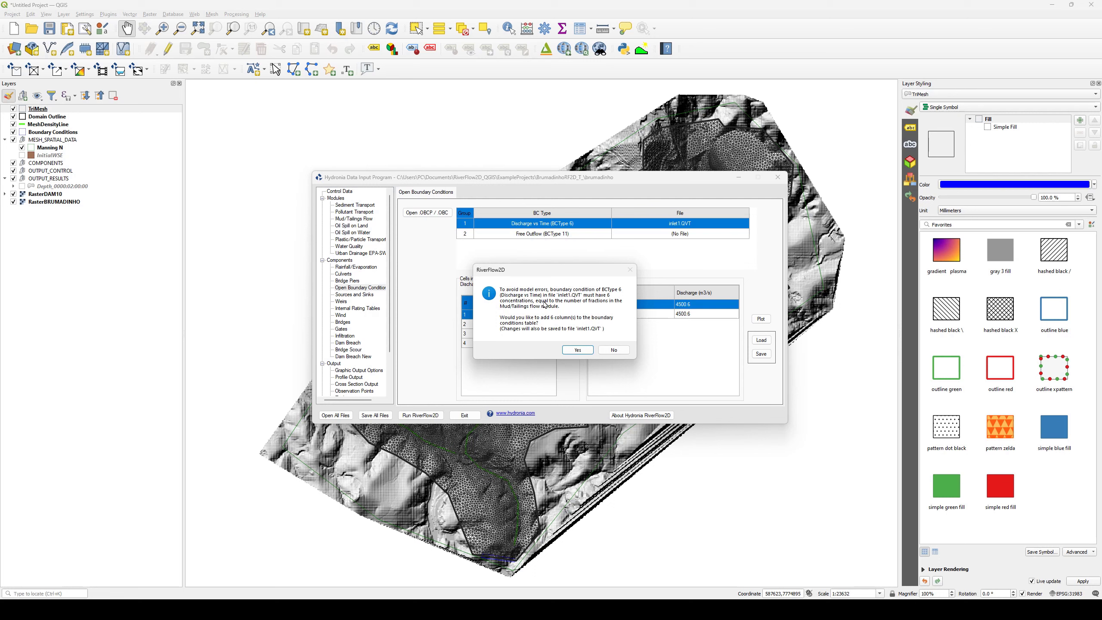
left_click(585, 353)
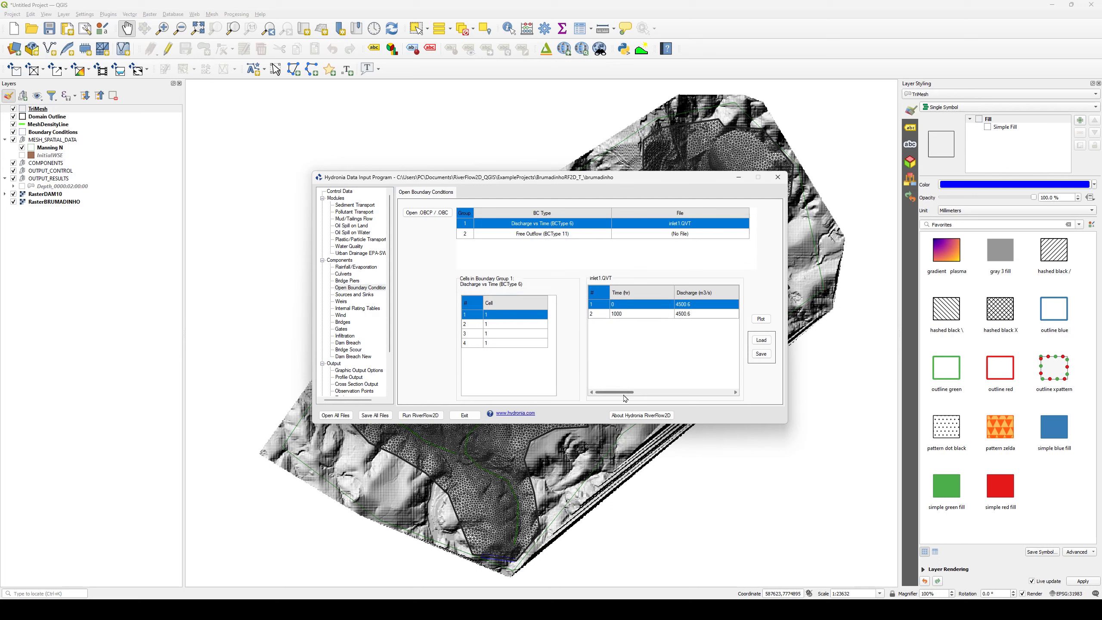
mouse_move(625, 393)
left_mouse_down()
mouse_move(739, 395)
mouse_move(620, 391)
left_mouse_up()
- Return to the control data and close the Hydronia Data Input Program without saving changes
left_click(342, 192)
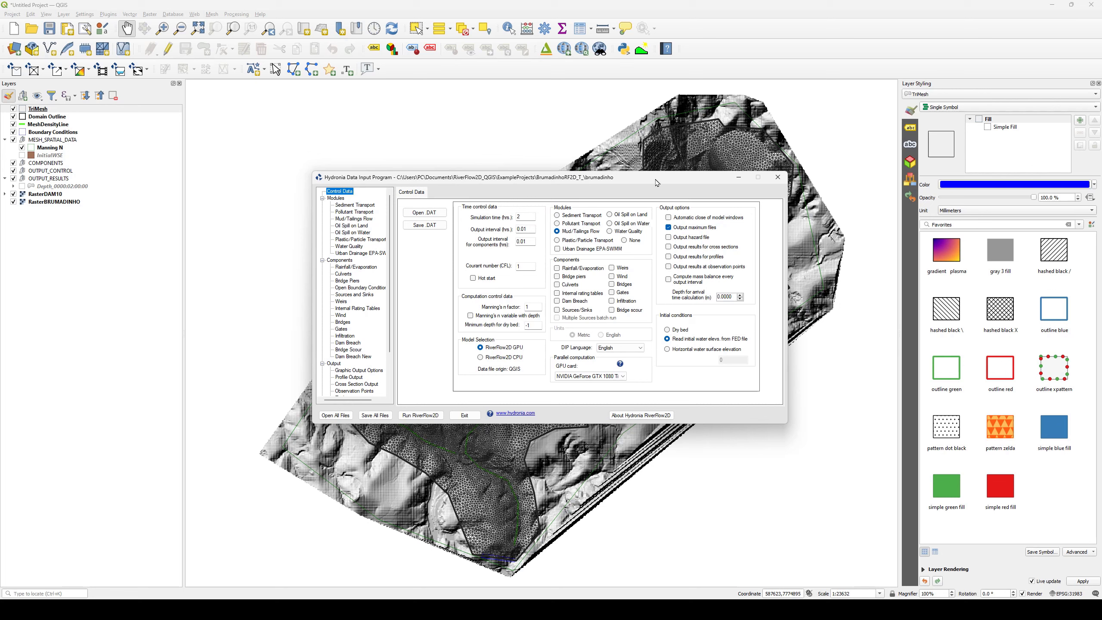
left_click(778, 177)
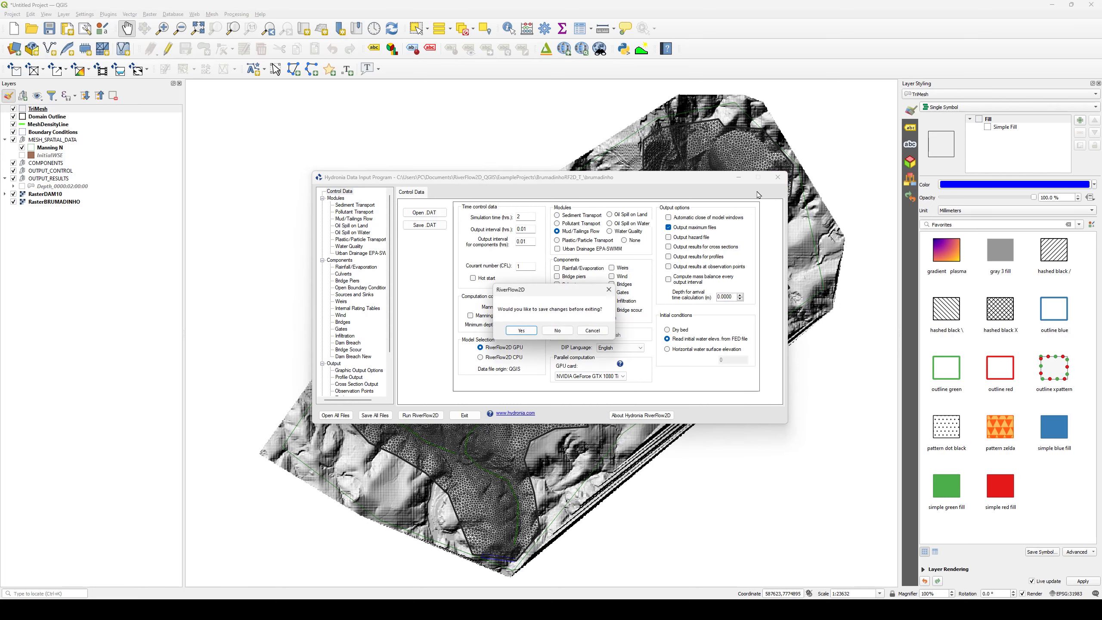
left_click(558, 331)
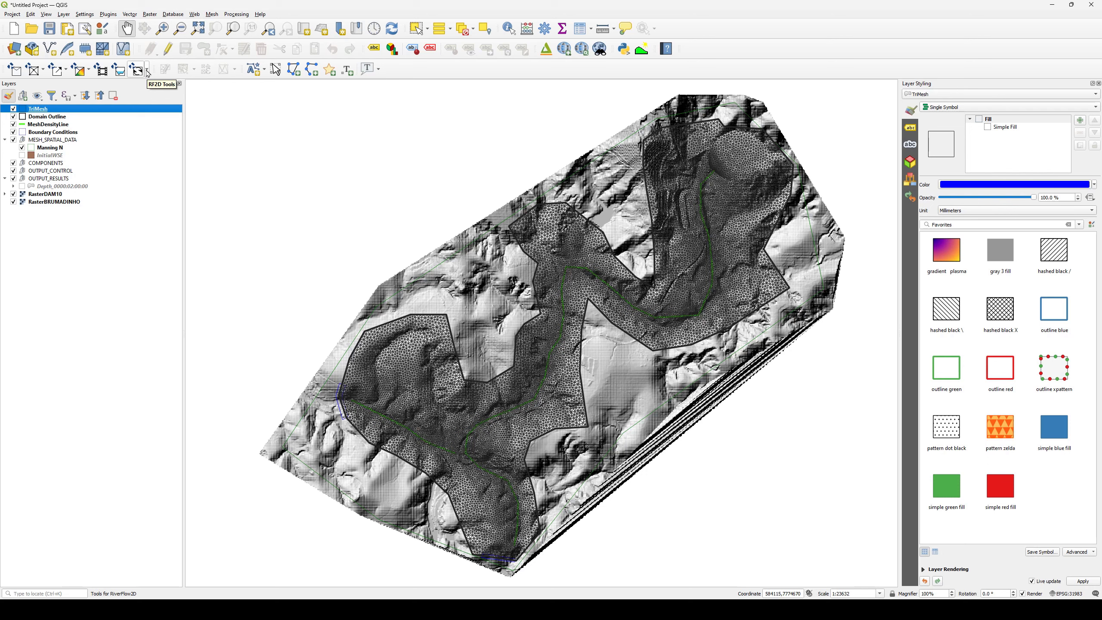
- Add an Initial Concentrations template layer to the RiverFlow2D project
left_click(148, 70)
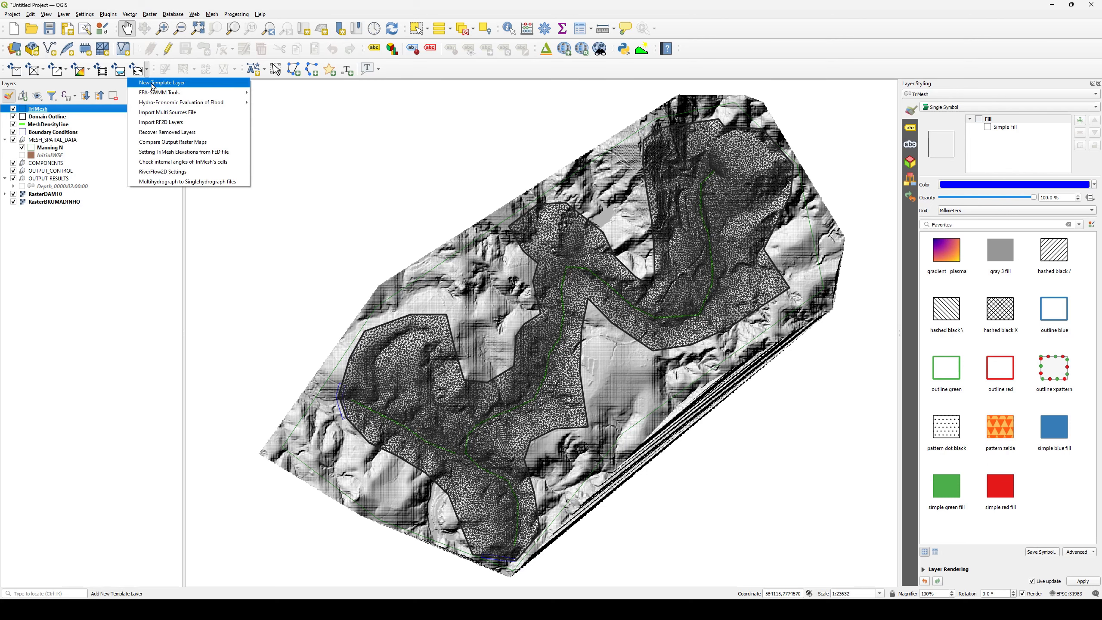
left_click(149, 84)
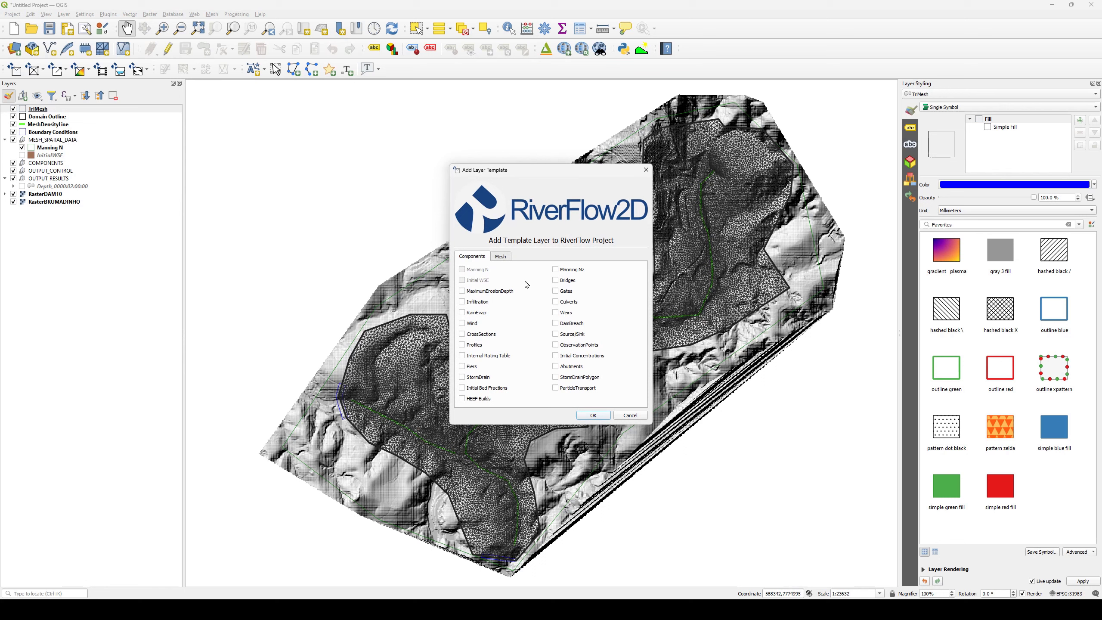
left_click(556, 355)
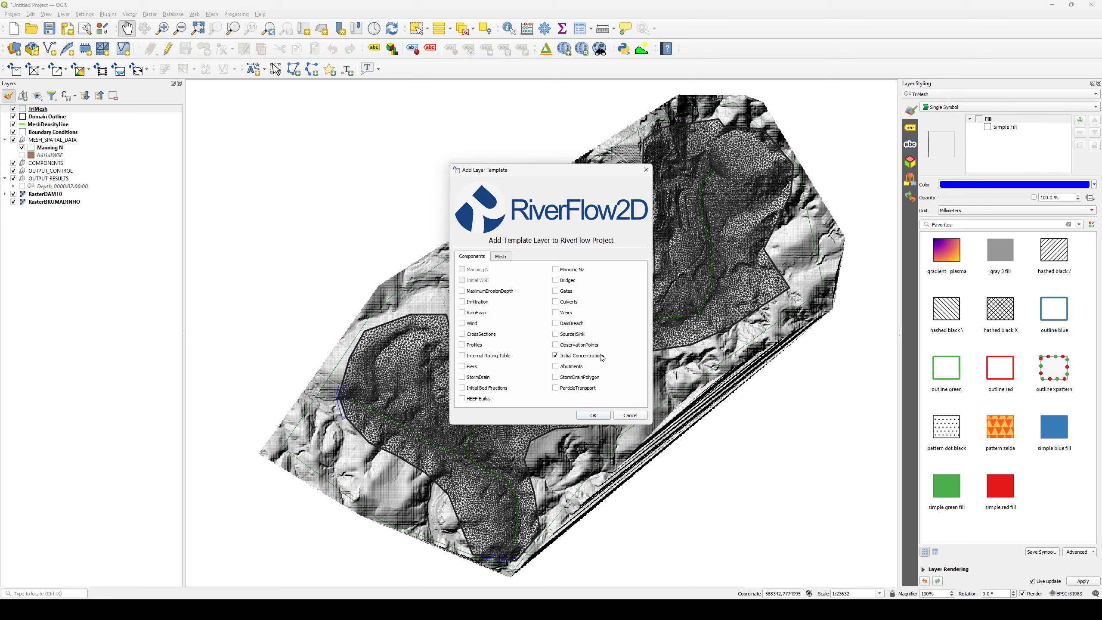
left_click(594, 415)
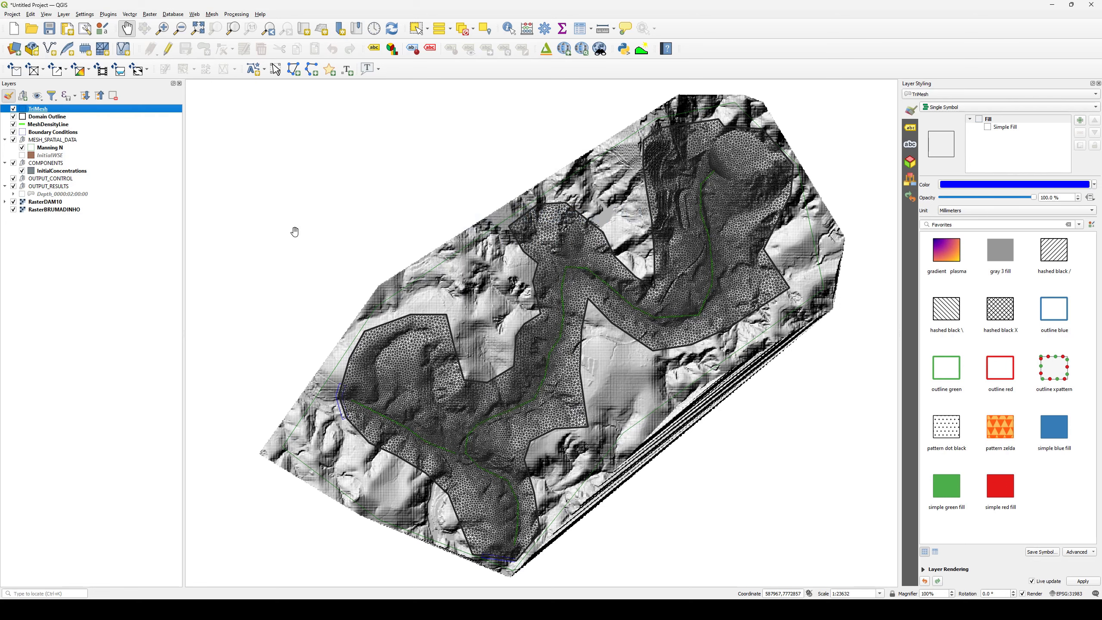
- Make the InitialConcentrations layer editable and draw a polygon around the rounded tailings deposit at the mesh's upper end
left_click(78, 173)
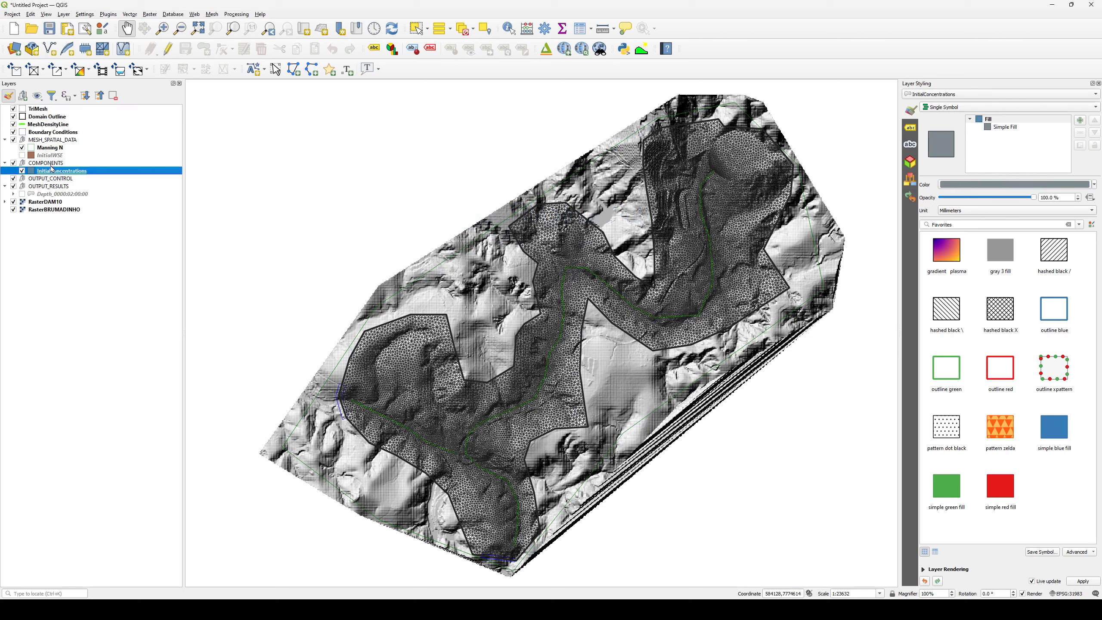
left_click(168, 49)
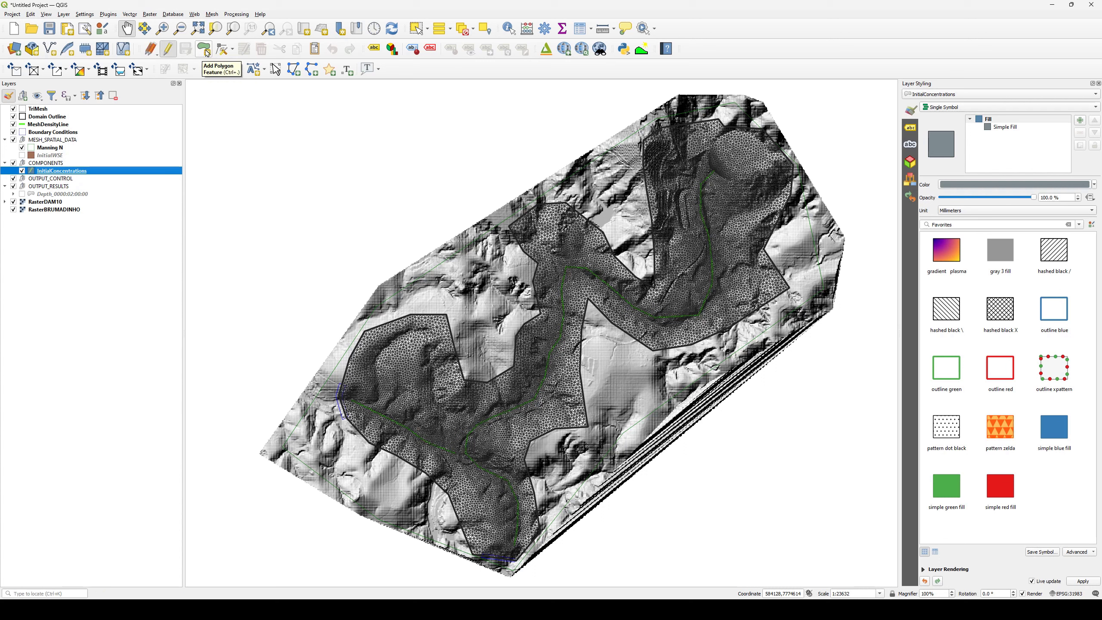
left_click(207, 53)
scroll(740, 147, "up", 2)
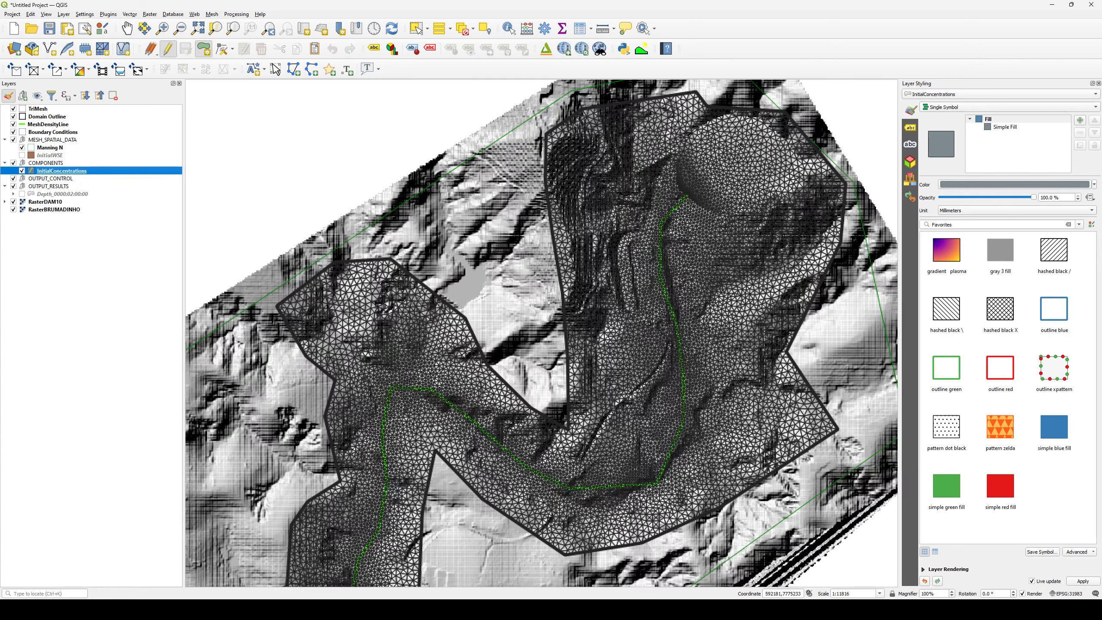
left_click_drag(730, 138, 618, 190)
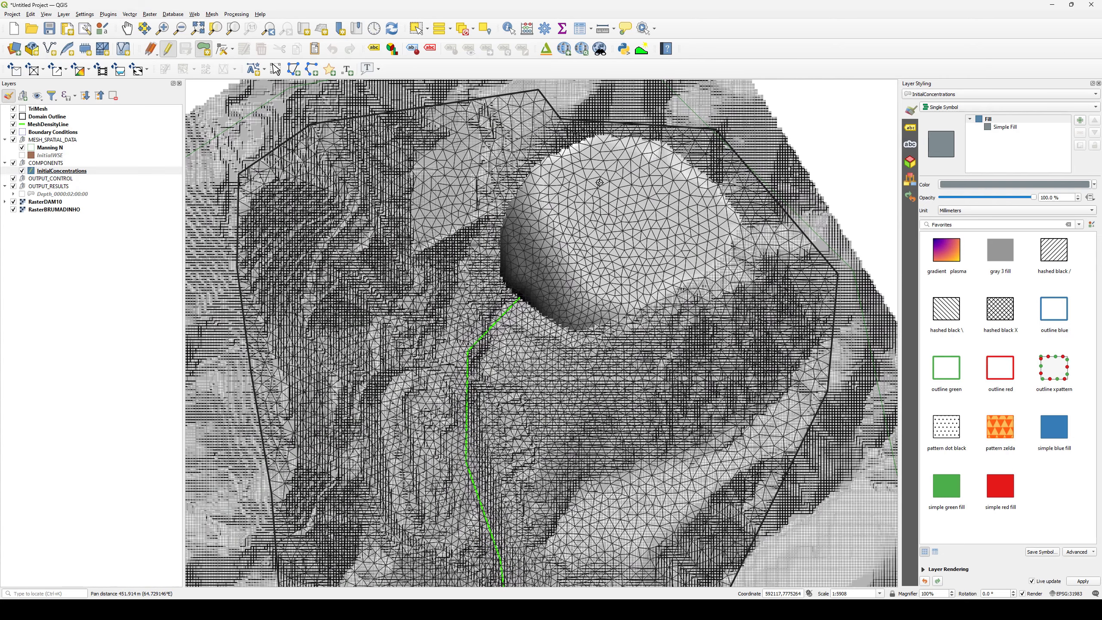
left_click(544, 165)
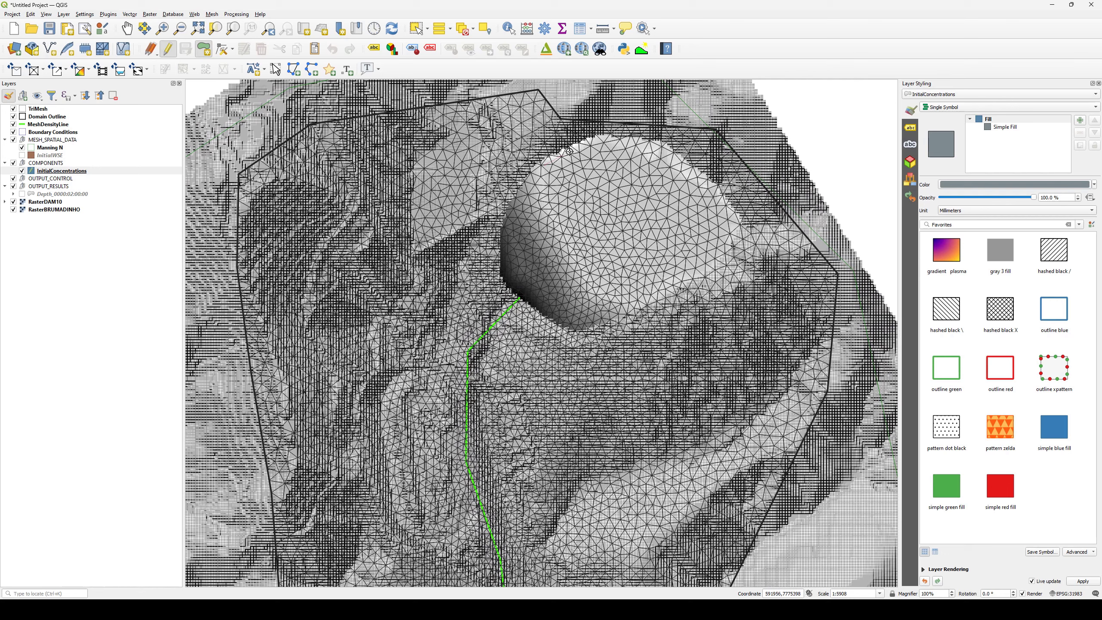
left_click(597, 140)
left_click(662, 148)
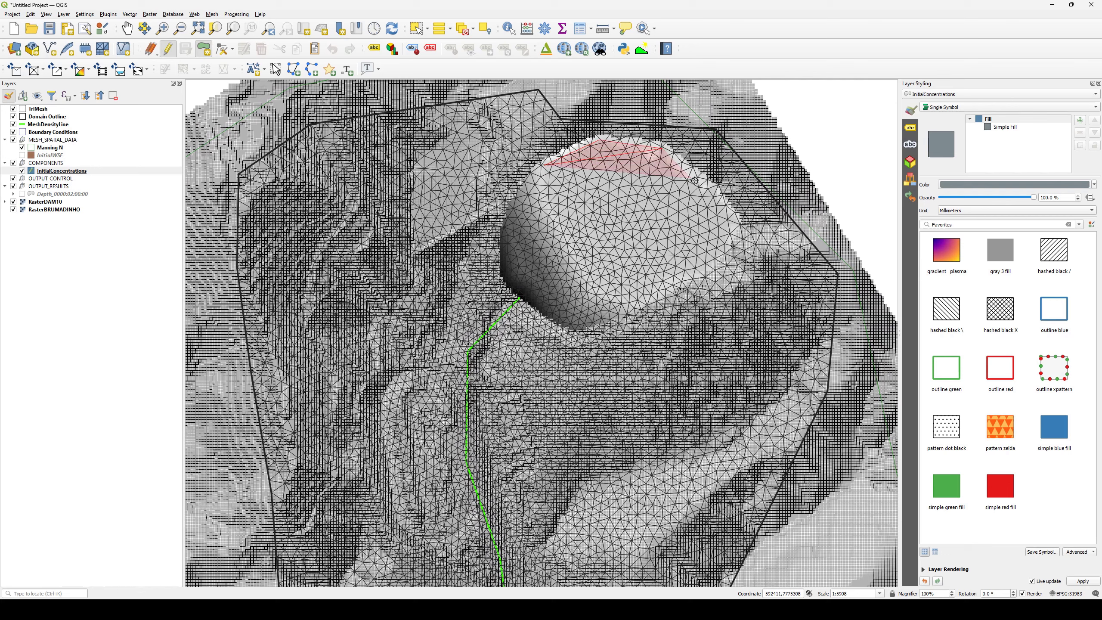
left_click(700, 188)
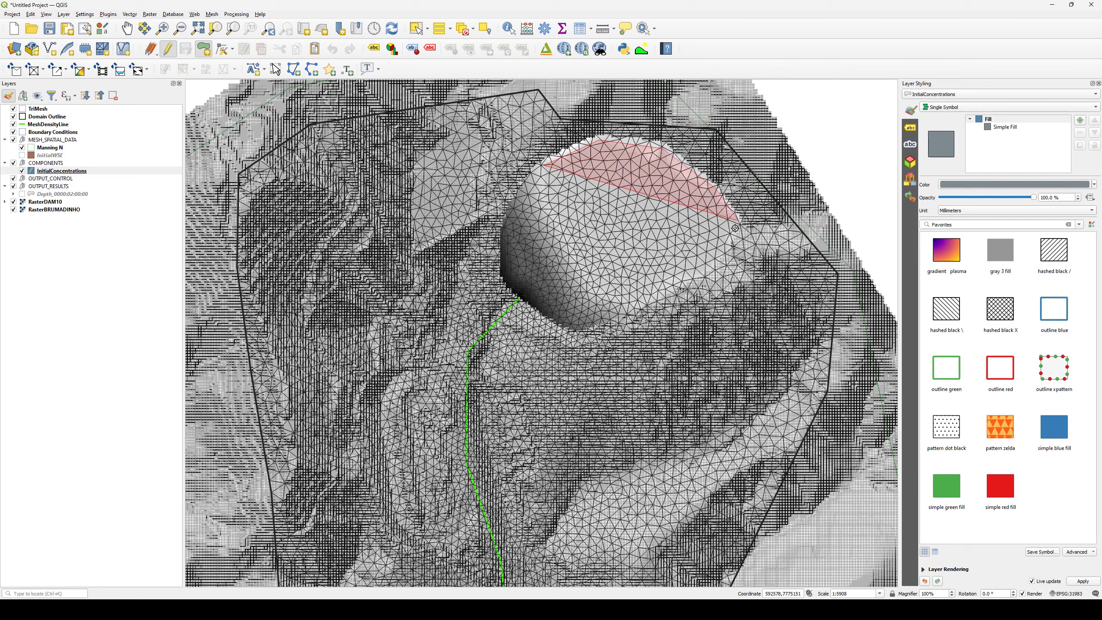
left_click(739, 223)
left_click(728, 250)
left_click(706, 272)
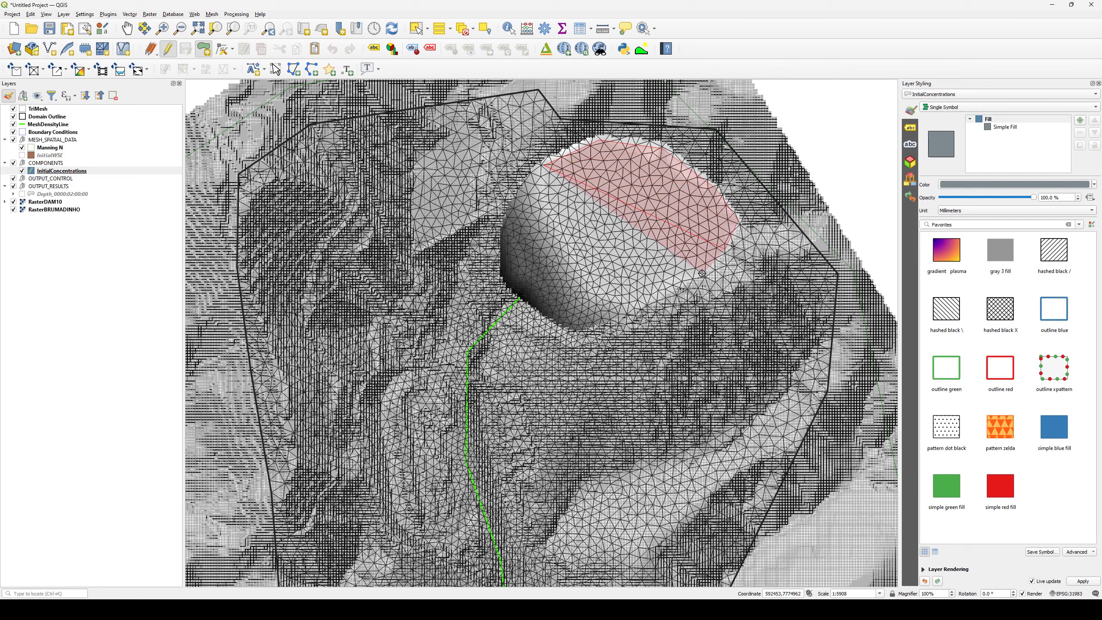
left_click(681, 283)
left_click(638, 308)
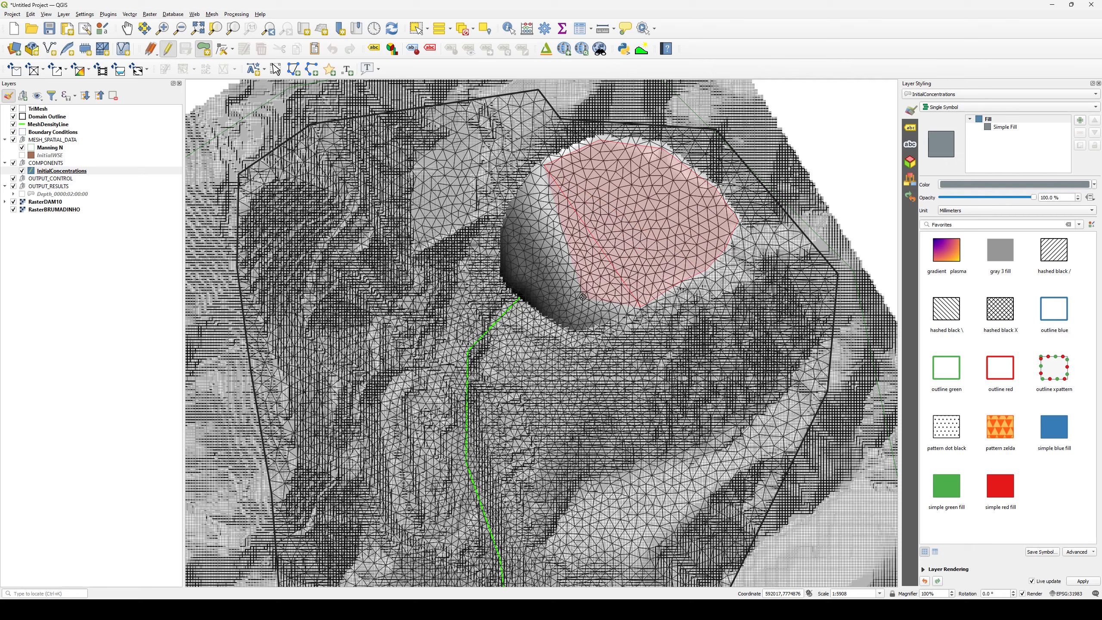
left_click(580, 297)
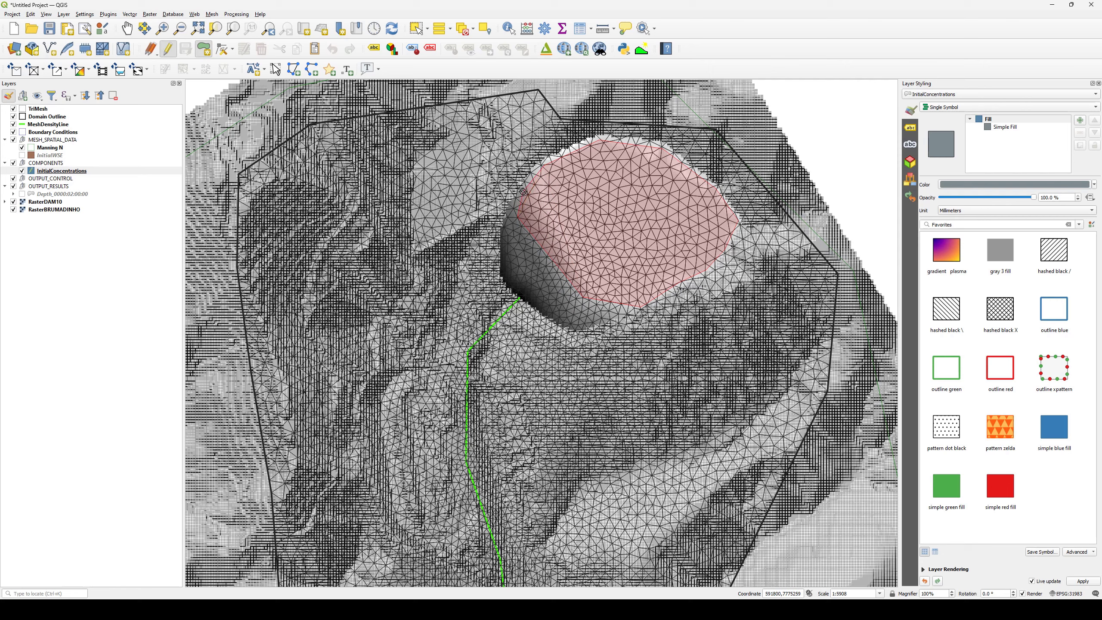
right_click(523, 192)
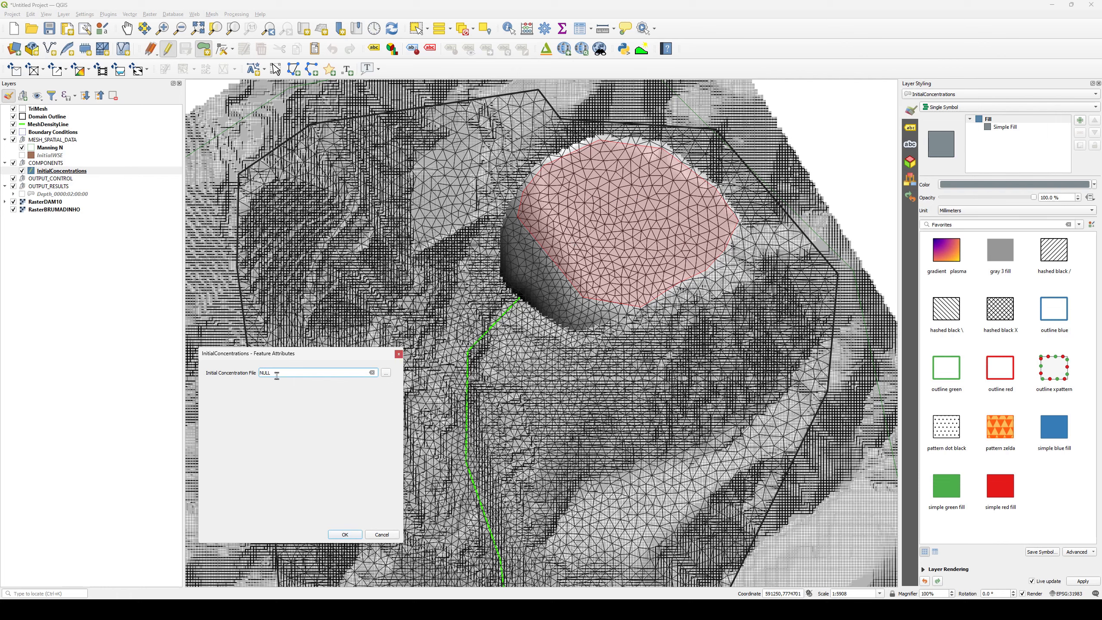
- Assign Deposit_initial.txt as the polygon's initial concentration file and finish editing the InitialConcentrations layer
left_click_drag(279, 373, 251, 373)
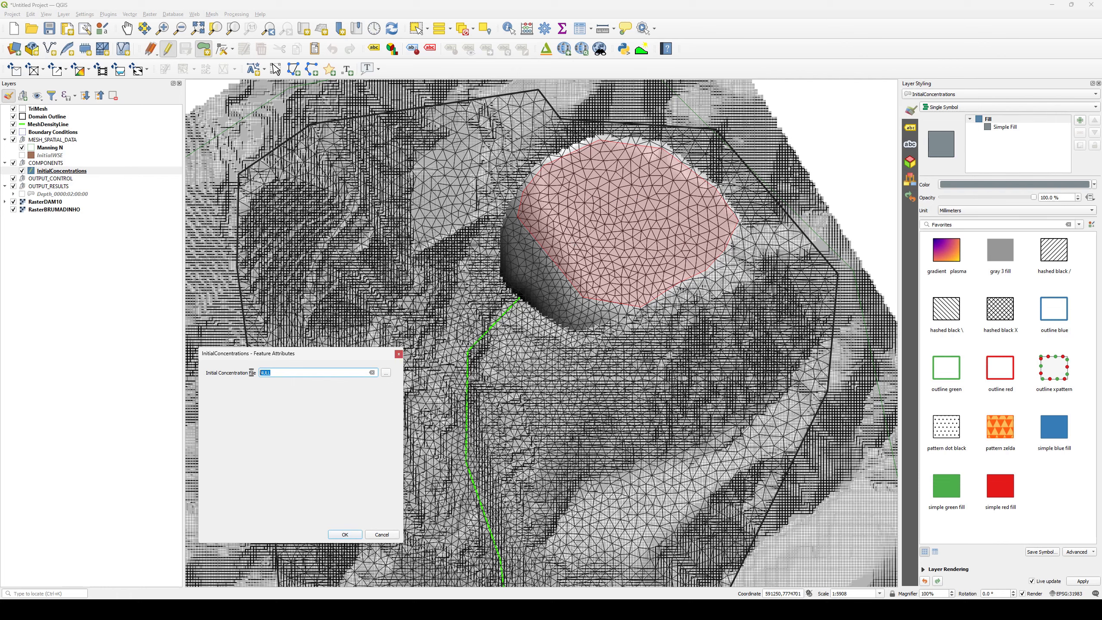
left_click(383, 373)
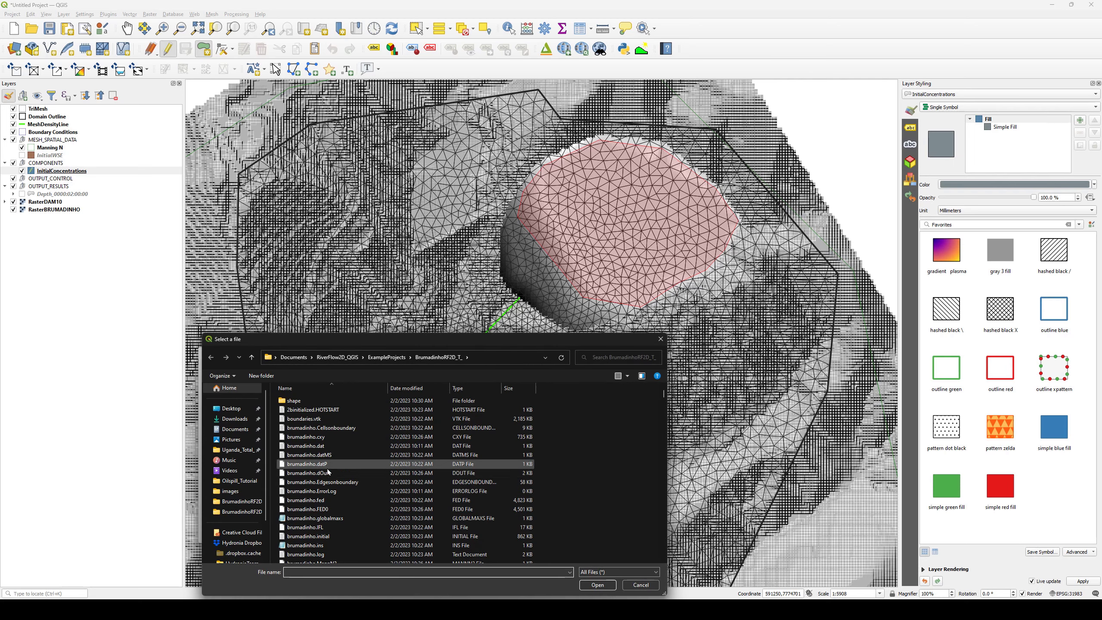
scroll(330, 471, "down", 1)
left_click(342, 445)
key("d")
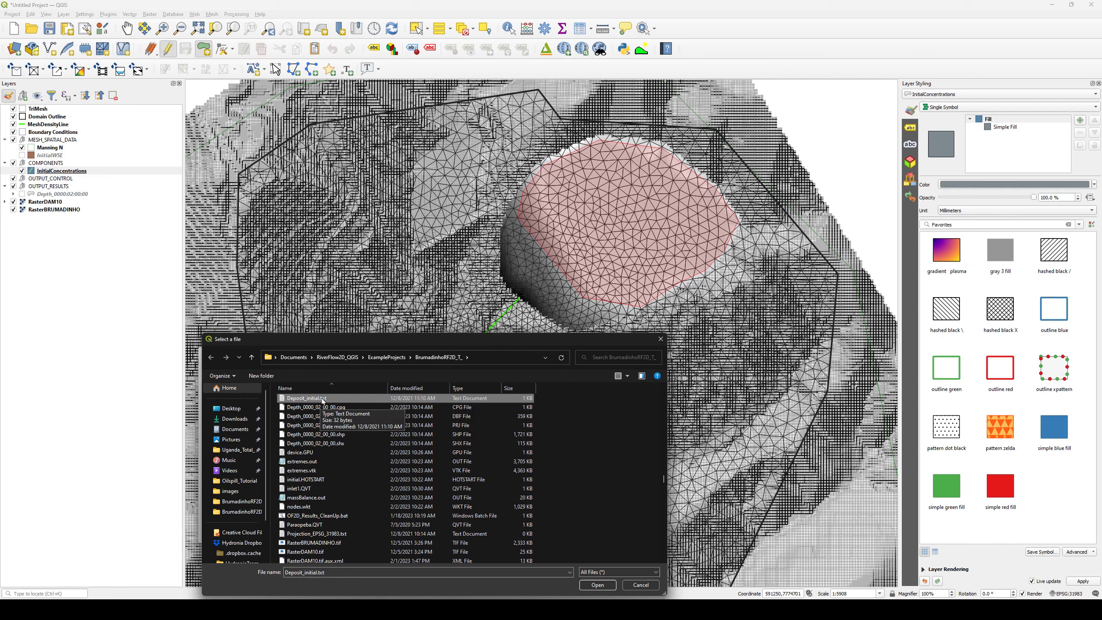
left_click(598, 584)
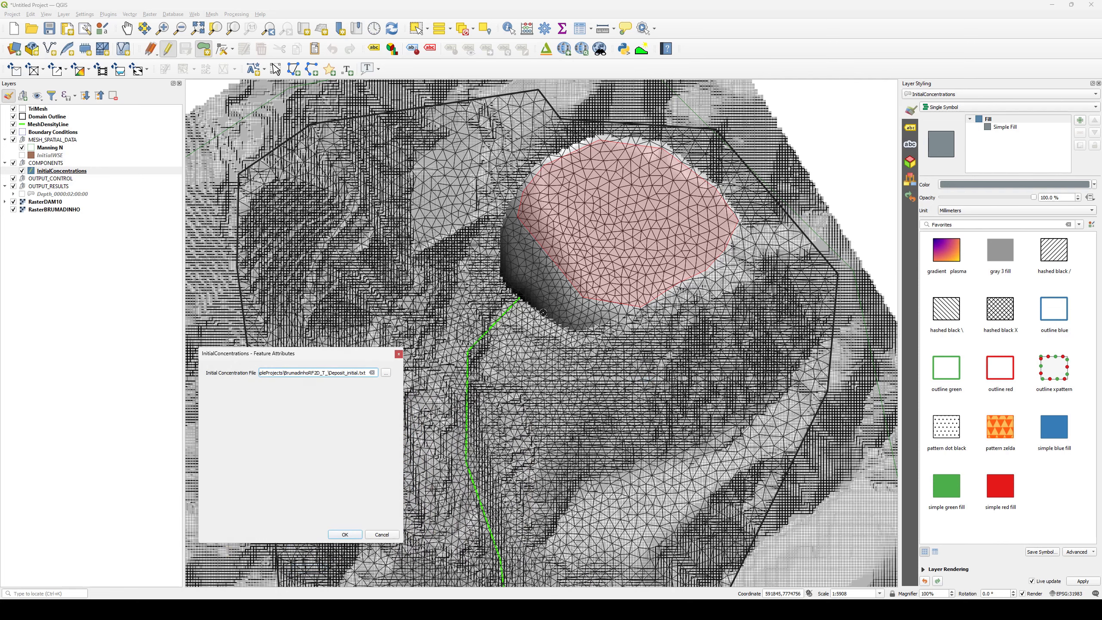
left_click(345, 535)
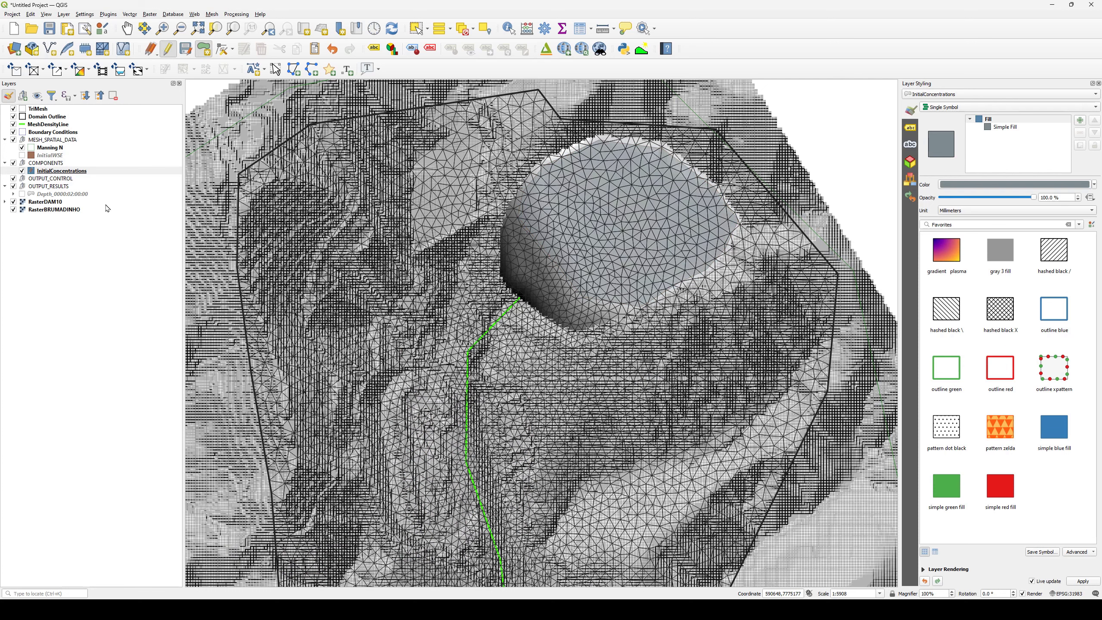
left_click(169, 48)
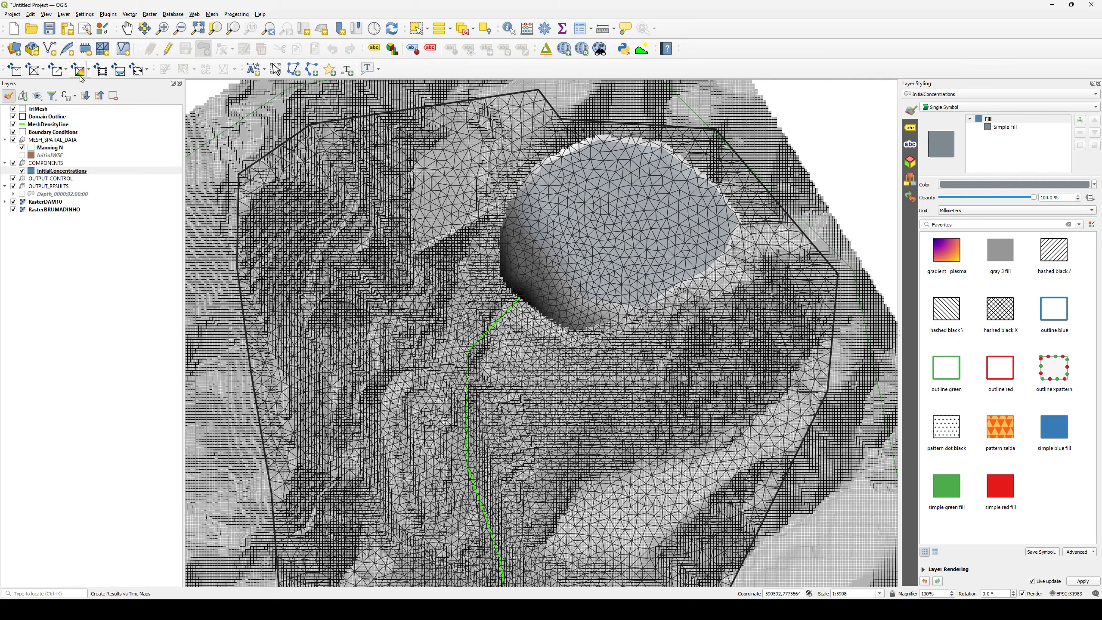
- Export brumadinho to RiverFlow2D again with RasterBRUMADINHO as the single DEM and RasterDAM10 as the initial WSE raster layer
right_click(79, 212)
left_click(104, 219)
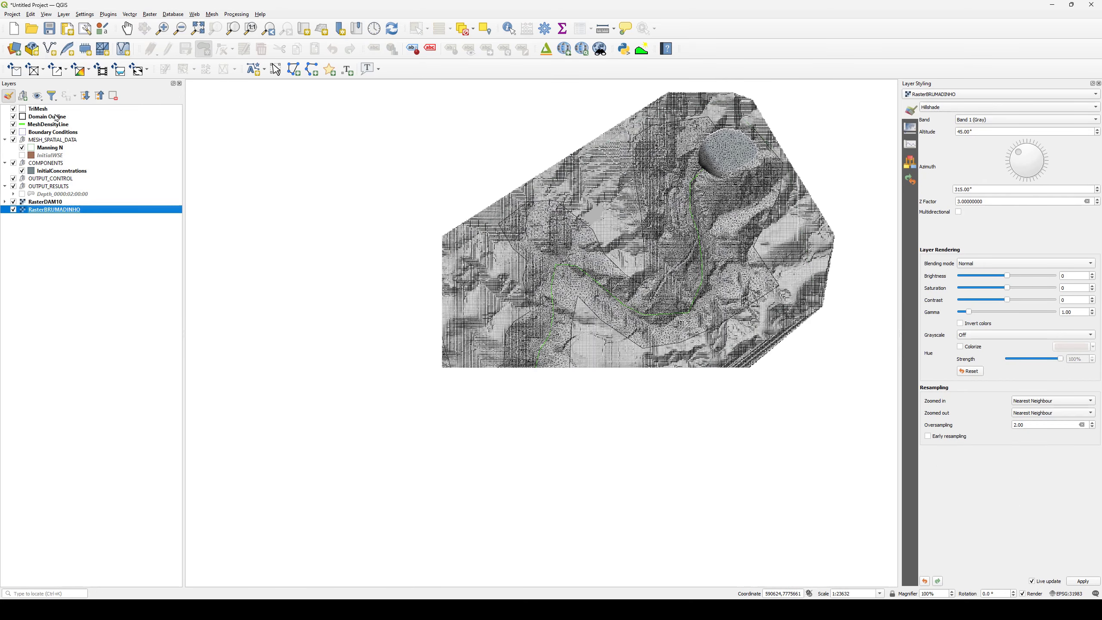
left_click(66, 69)
left_click(80, 83)
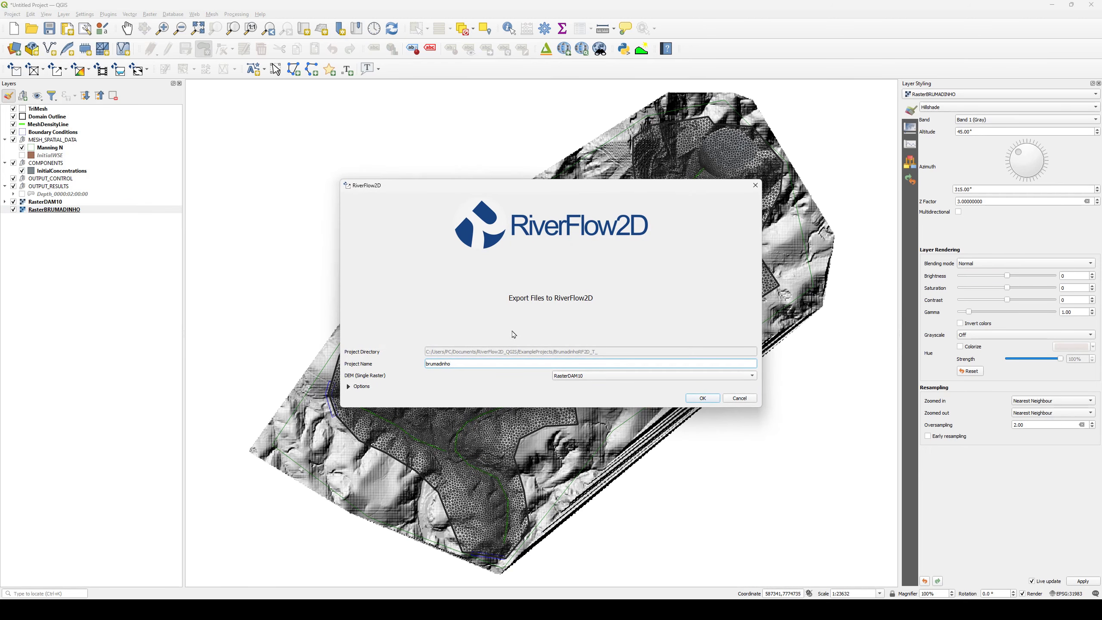
left_click(564, 376)
left_click(574, 385)
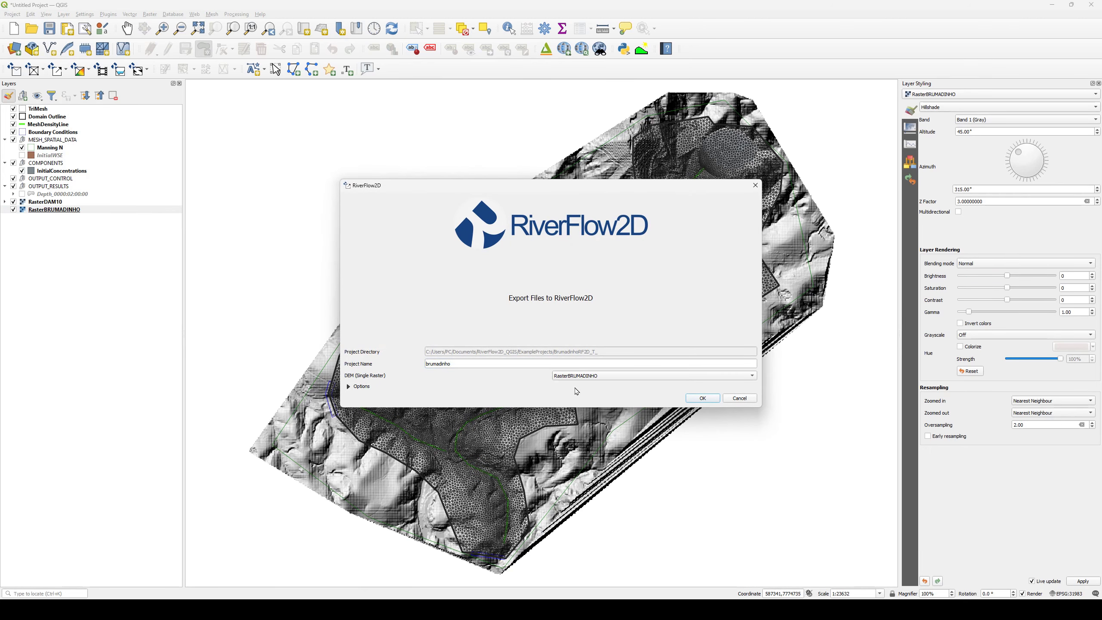
left_click(349, 386)
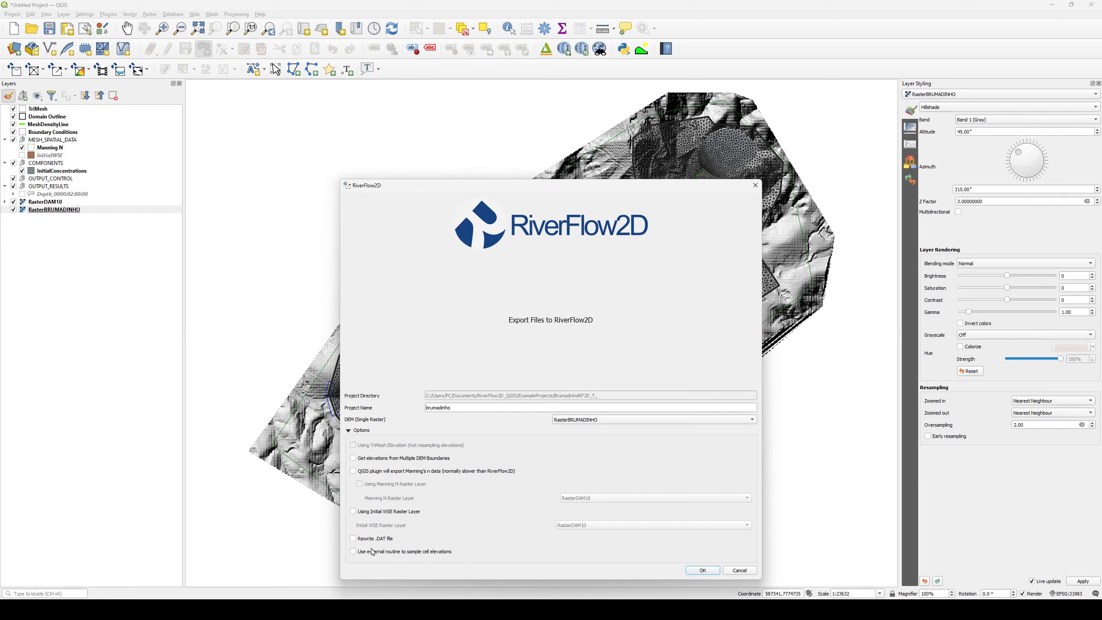
left_click(354, 512)
left_click(709, 571)
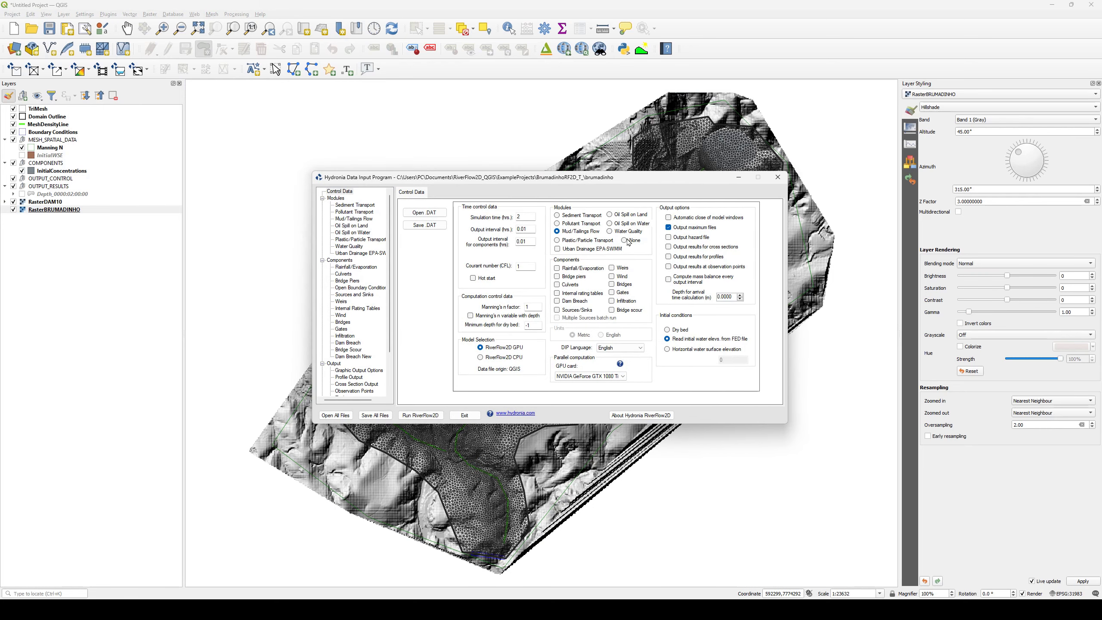
- Review the Mud/Tailings Flow settings and run RiverFlow2D from the control data without saving changes
left_click(369, 219)
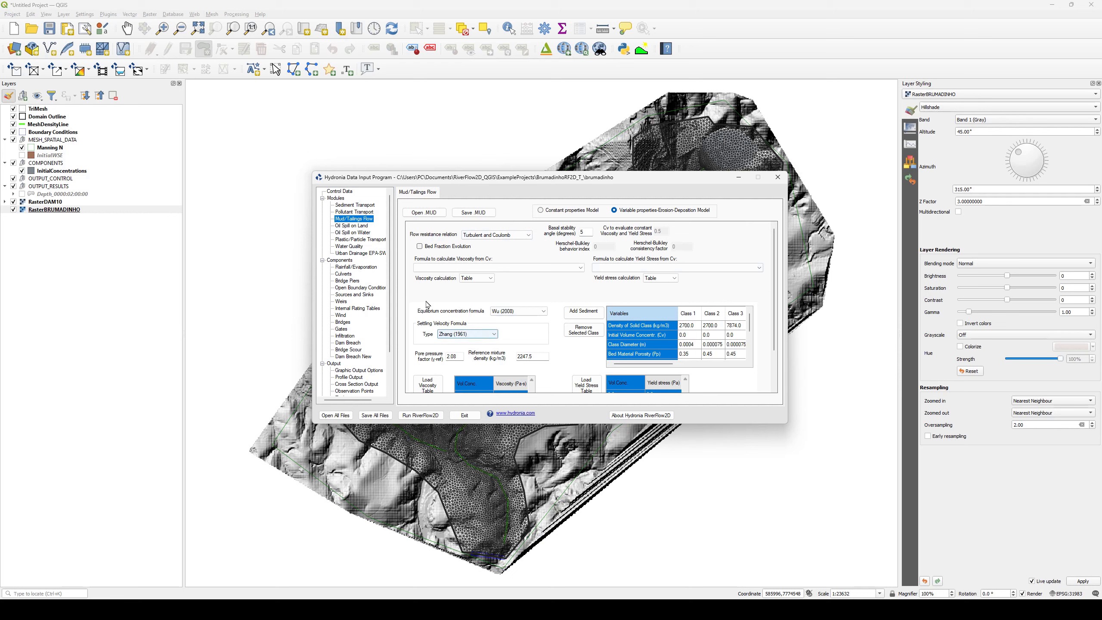
left_click(350, 193)
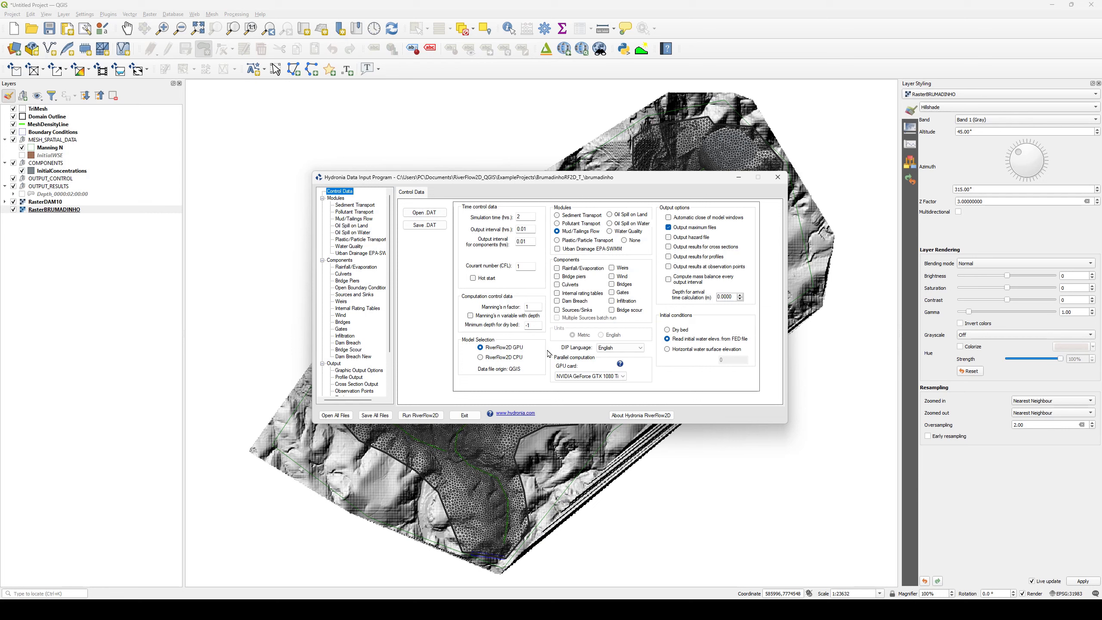
left_click(423, 416)
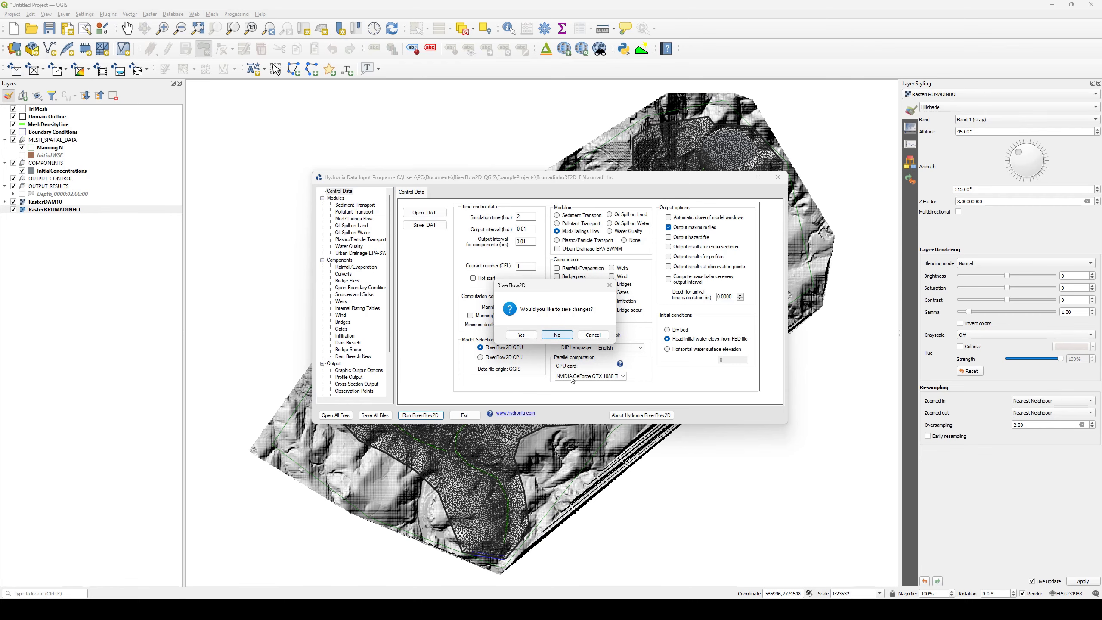
left_click(557, 335)
left_click(584, 331)
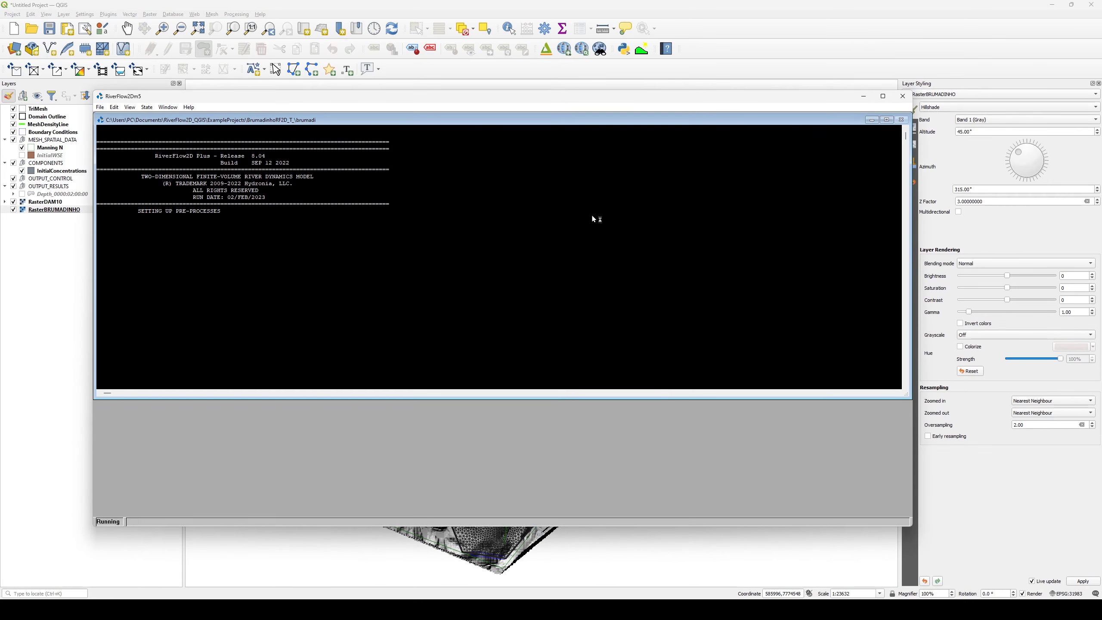
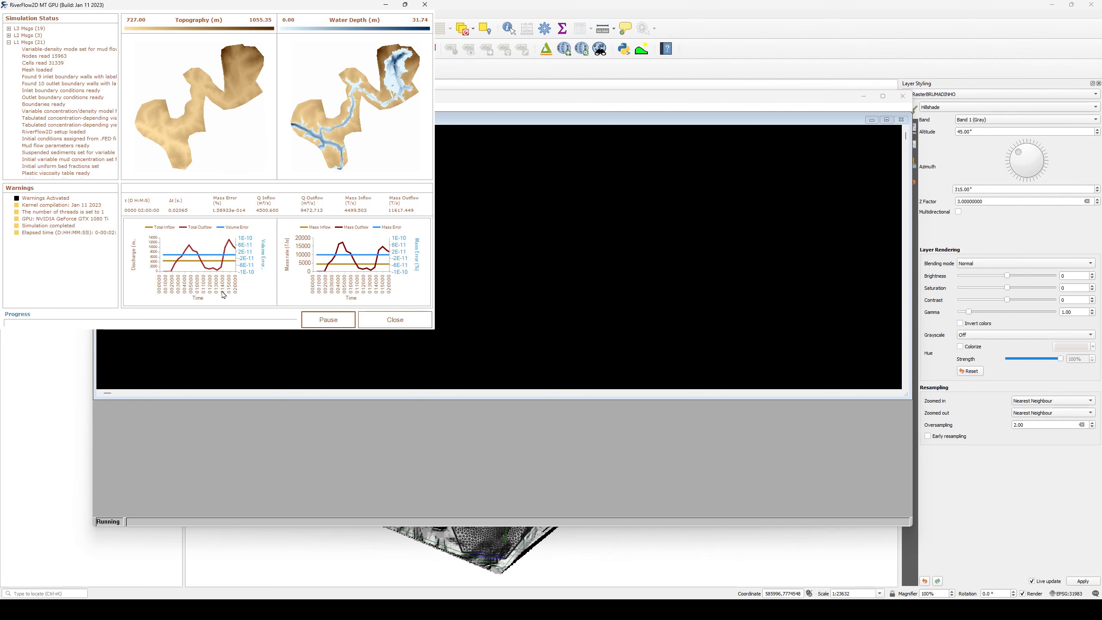
- Close the completed simulation windows and exit the Hydronia Data Input Program without saving changes
left_click(397, 321)
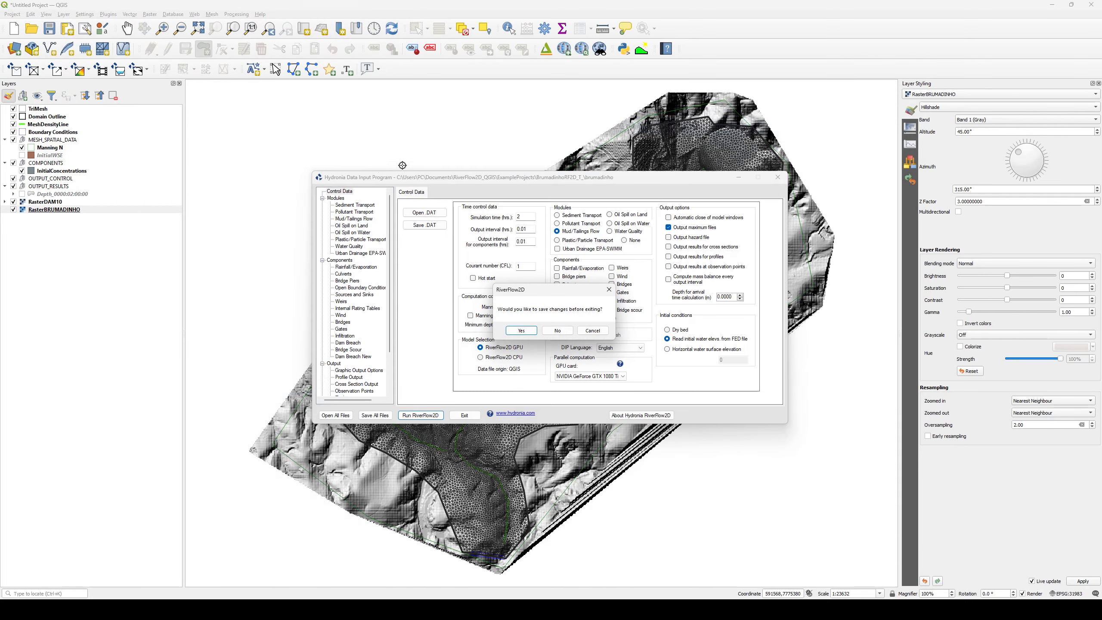
left_click(903, 96)
left_click(556, 331)
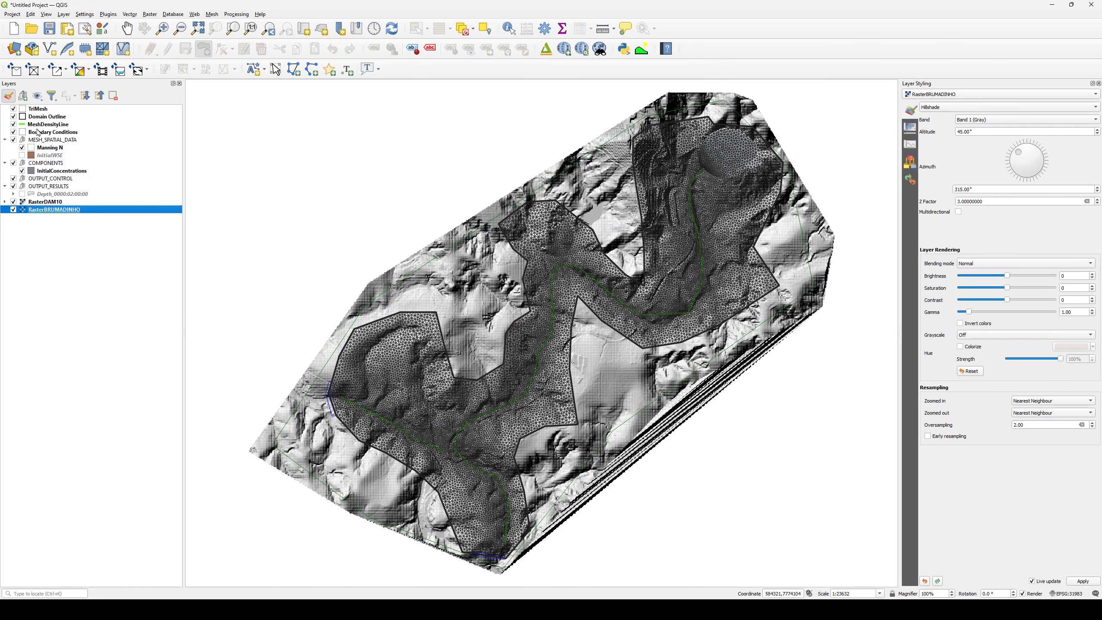
- Hide the TriMesh, Domain Outline, MeshDensityLine and Boundary Conditions layers
left_click(14, 109)
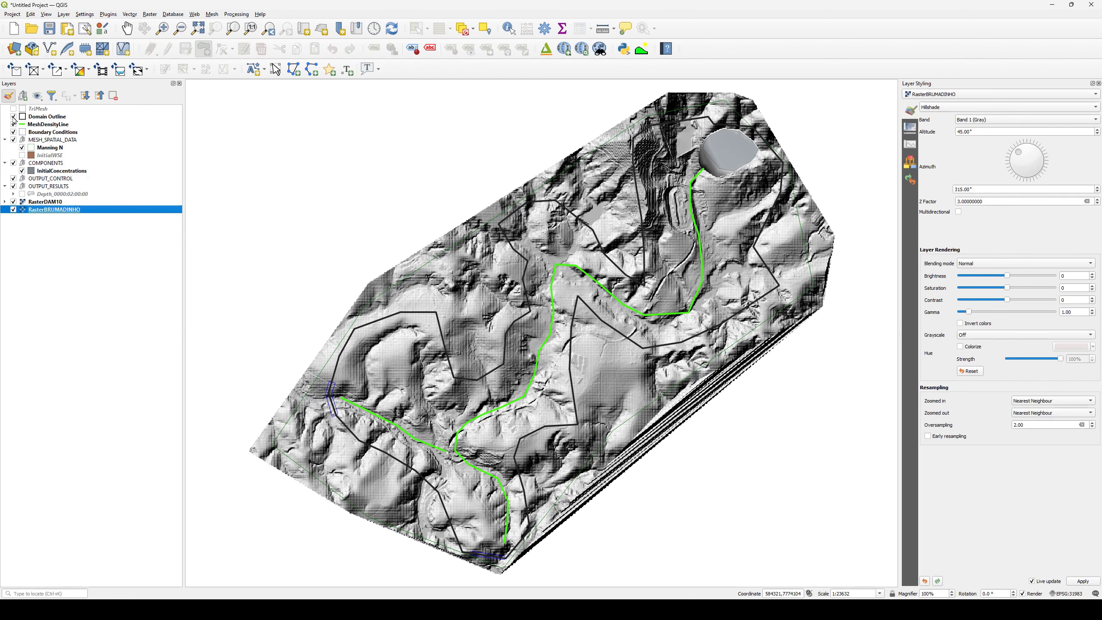
left_click(13, 116)
left_click(13, 124)
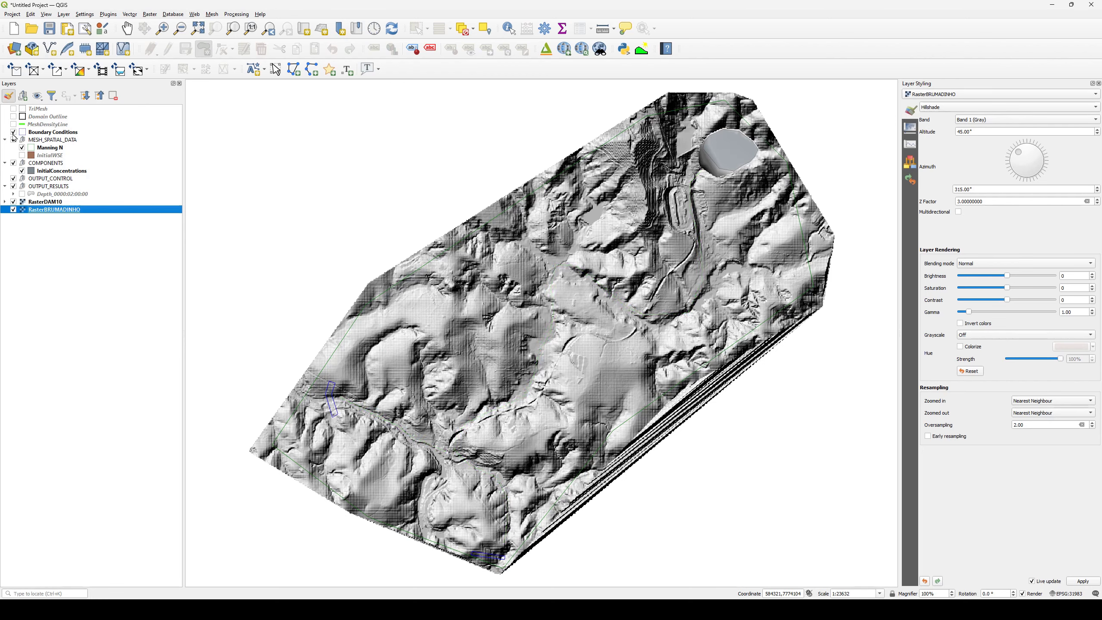
left_click(14, 132)
- Add the ESRI Satellite basemap from QuickMapServices and place it above RasterDAM10 in the layer order
left_click(111, 17)
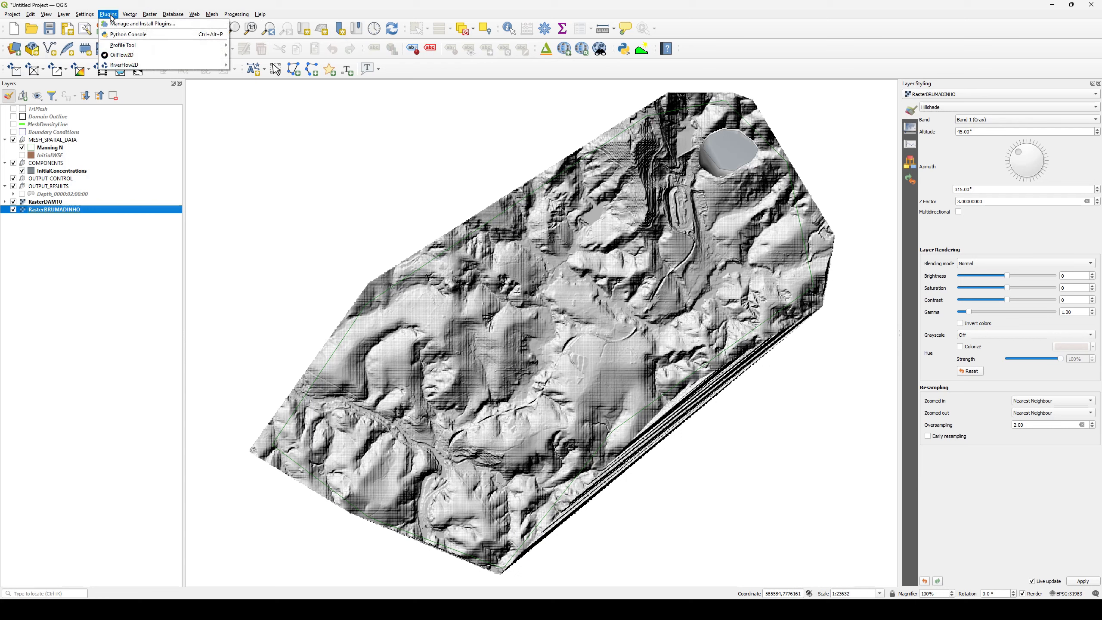
mouse_move(194, 15)
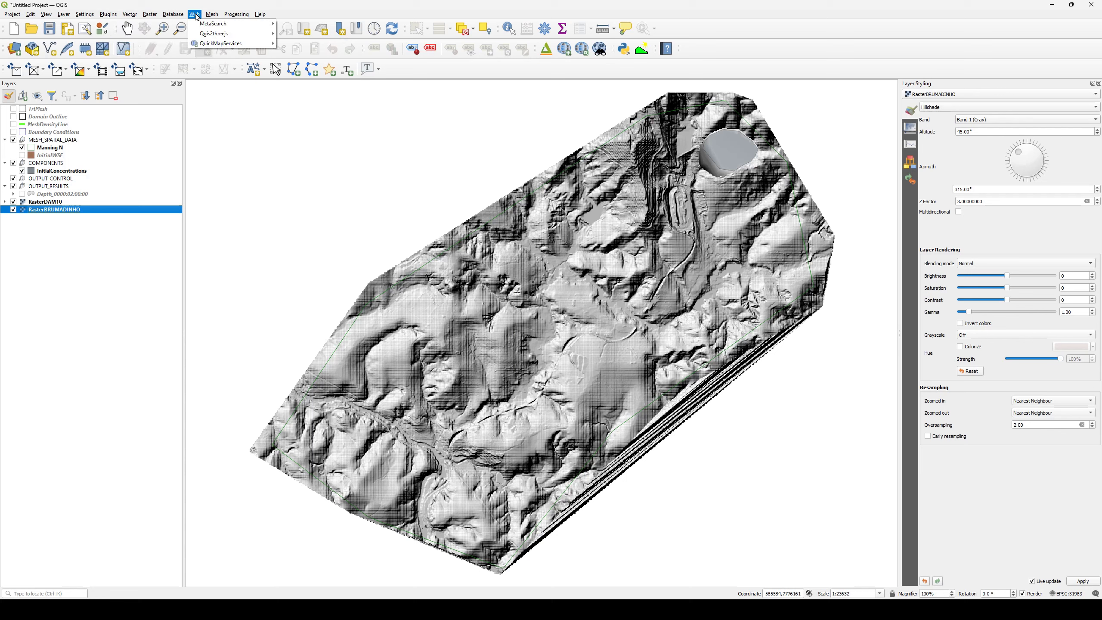
mouse_move(211, 47)
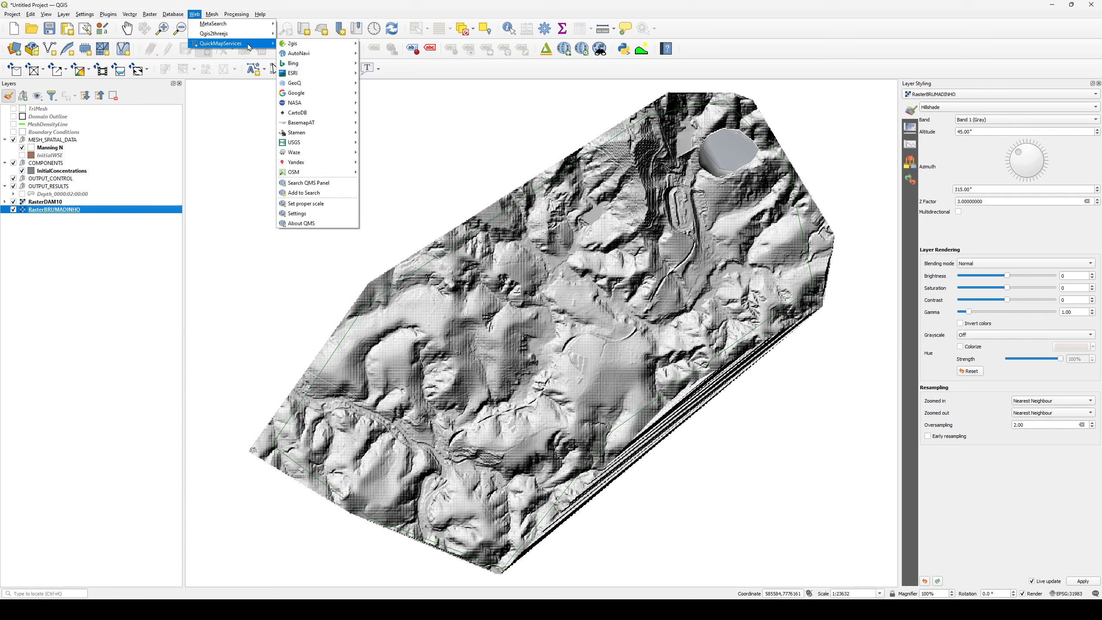
mouse_move(108, 15)
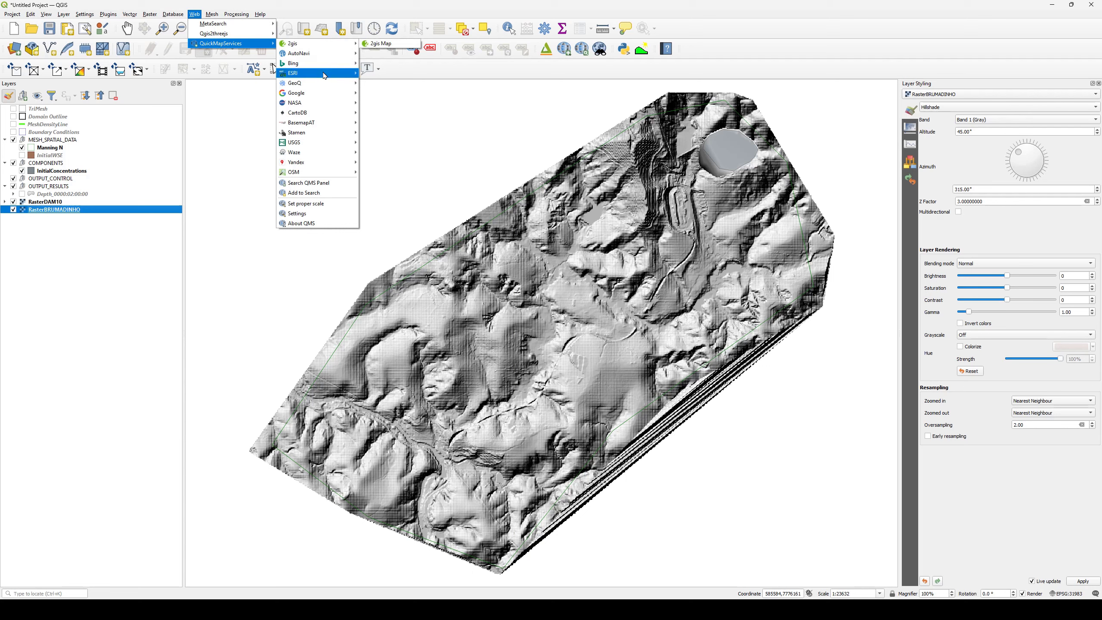
mouse_move(309, 75)
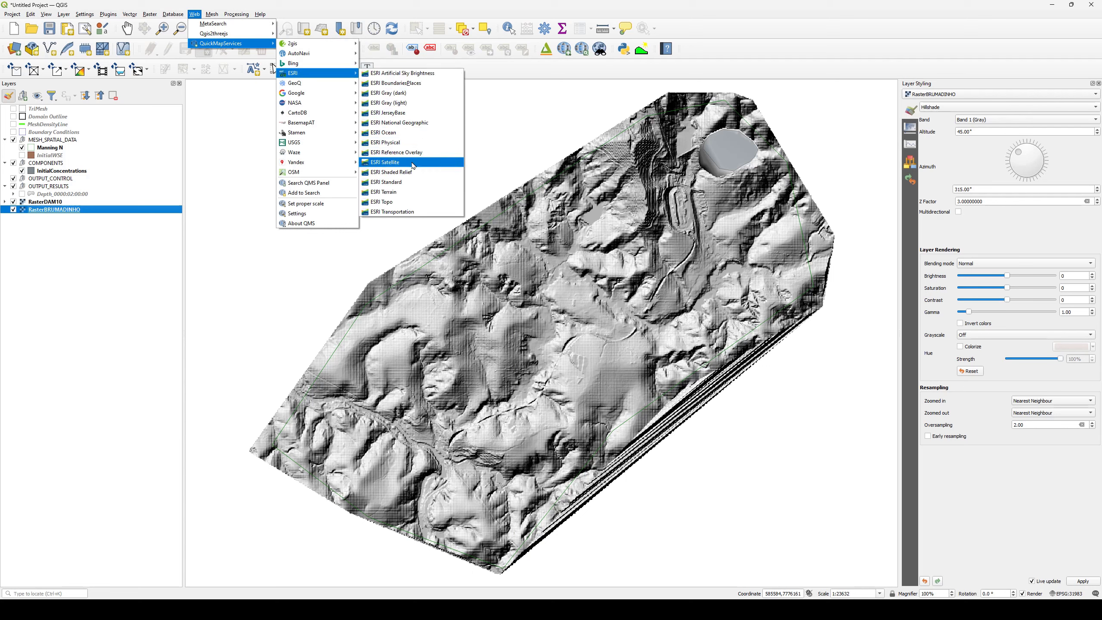
left_click(398, 164)
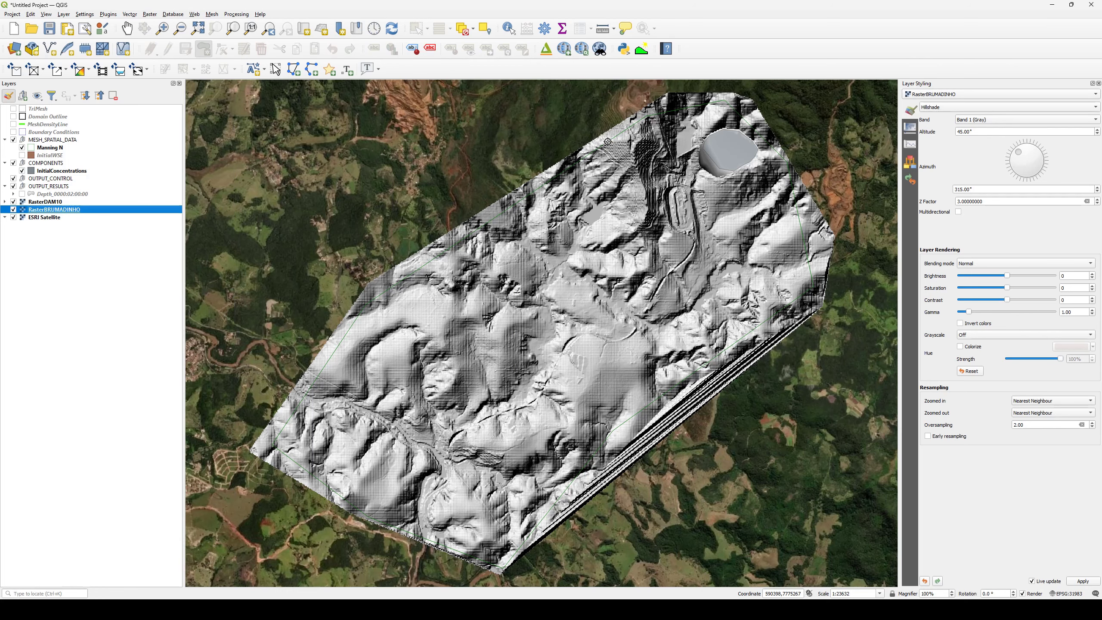
mouse_move(61, 220)
left_mouse_down()
mouse_move(43, 221)
mouse_move(55, 221)
mouse_move(55, 204)
left_mouse_up()
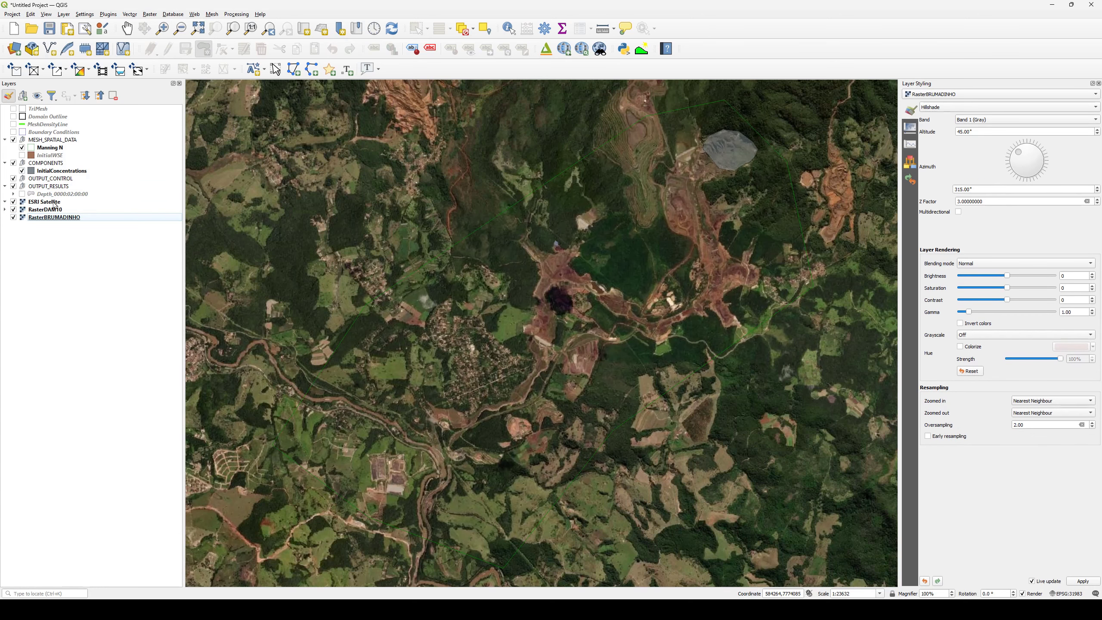
- Set the ESRI Satellite layer's blending mode to Multiply
left_click(59, 218)
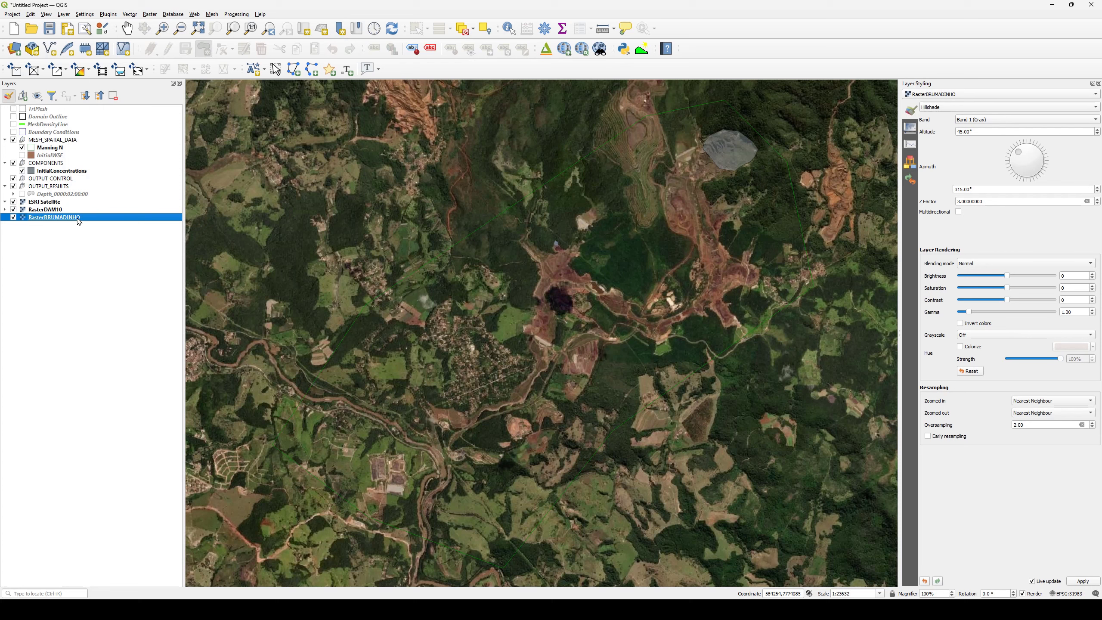
left_click(45, 202)
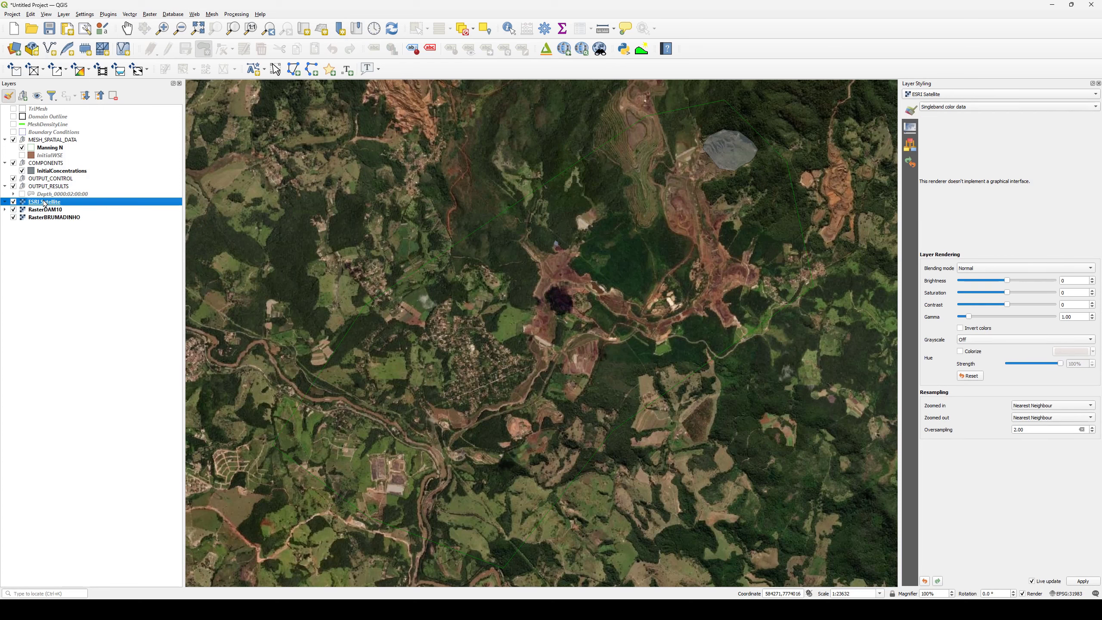
left_click(988, 269)
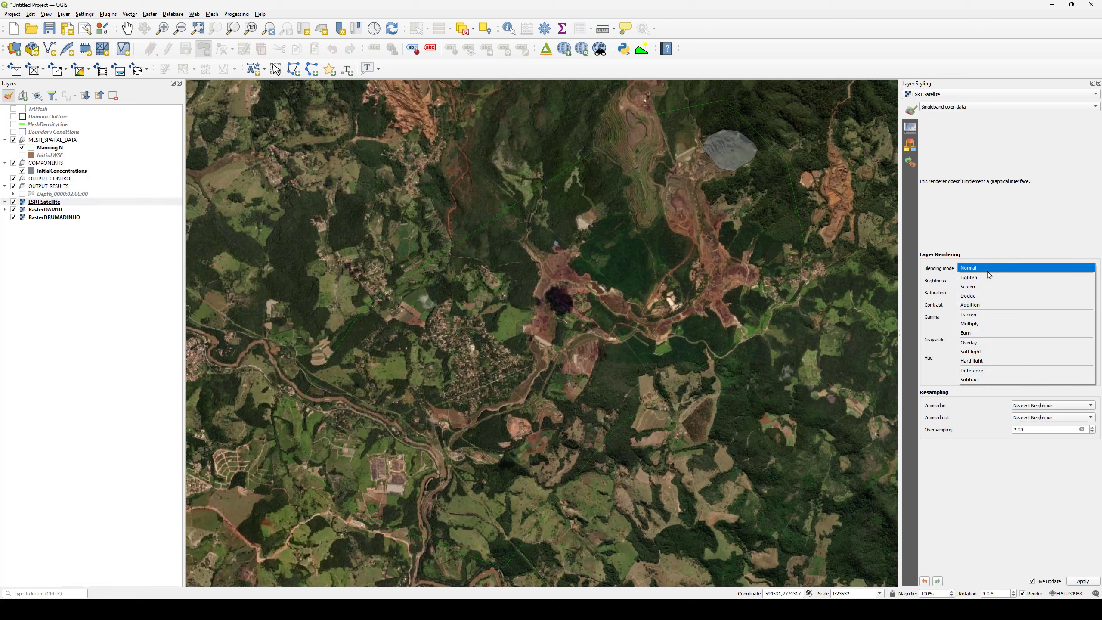
left_click(987, 324)
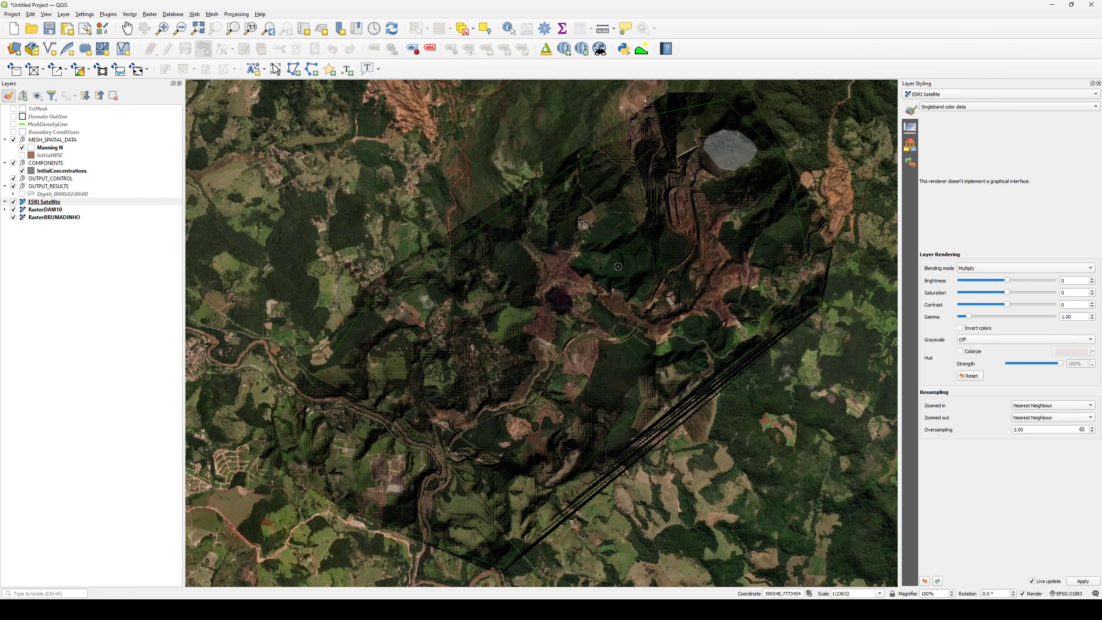
scroll(623, 265, "up", 1)
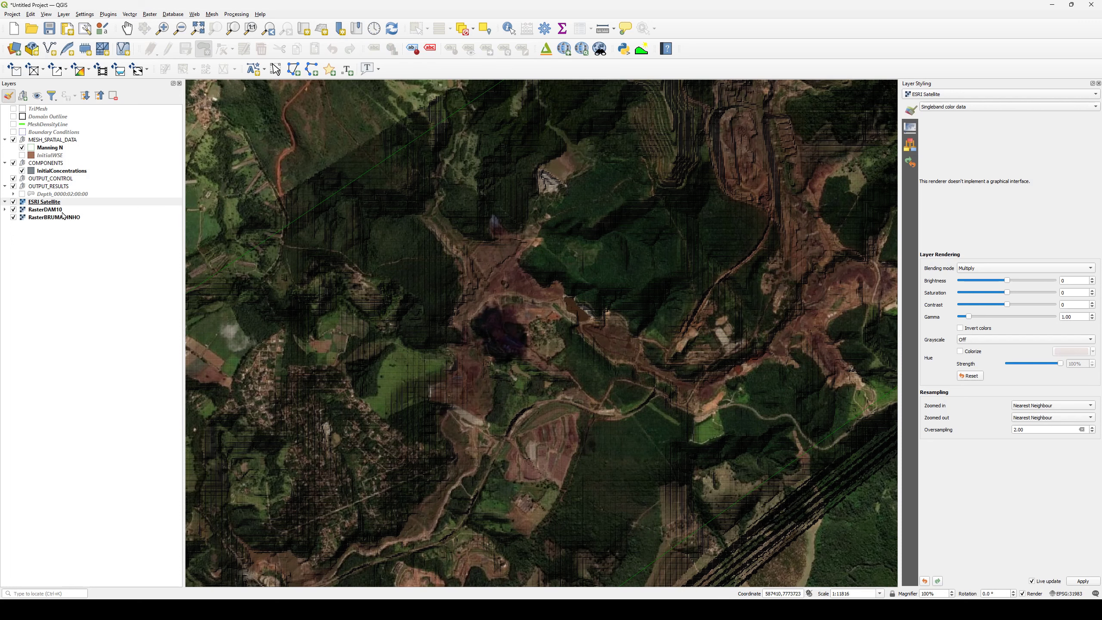
- Set the ESRI Satellite layer's brightness to 30, saturation to 20 and contrast to 0
double_click(1073, 280)
type("30")
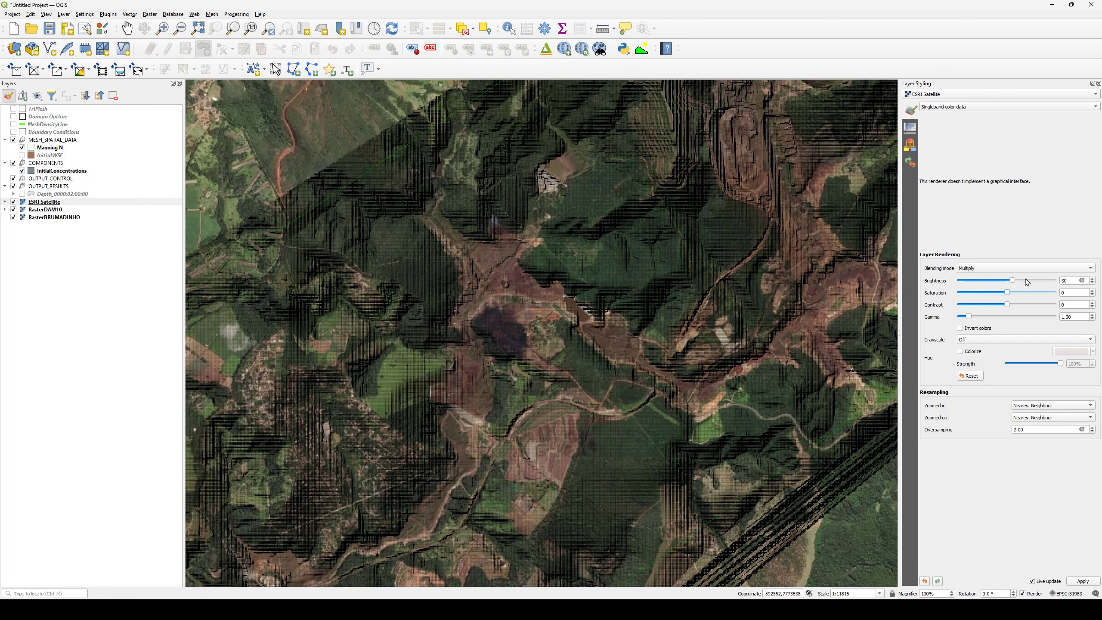
key("Tab")
type("20")
key("Tab")
type("10")
key("ctrl+a")
type("0")
scroll(556, 303, "down", 1)
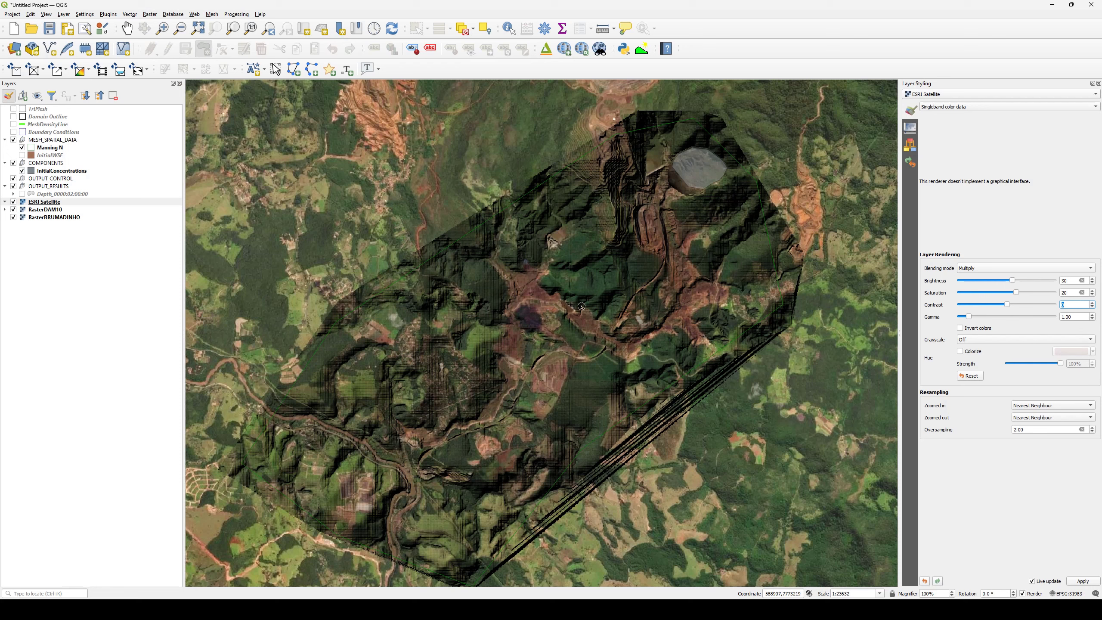
- Hide the RasterBRUMADINHO, RasterDAM10 and InitialConcentrations layers
left_click(12, 217)
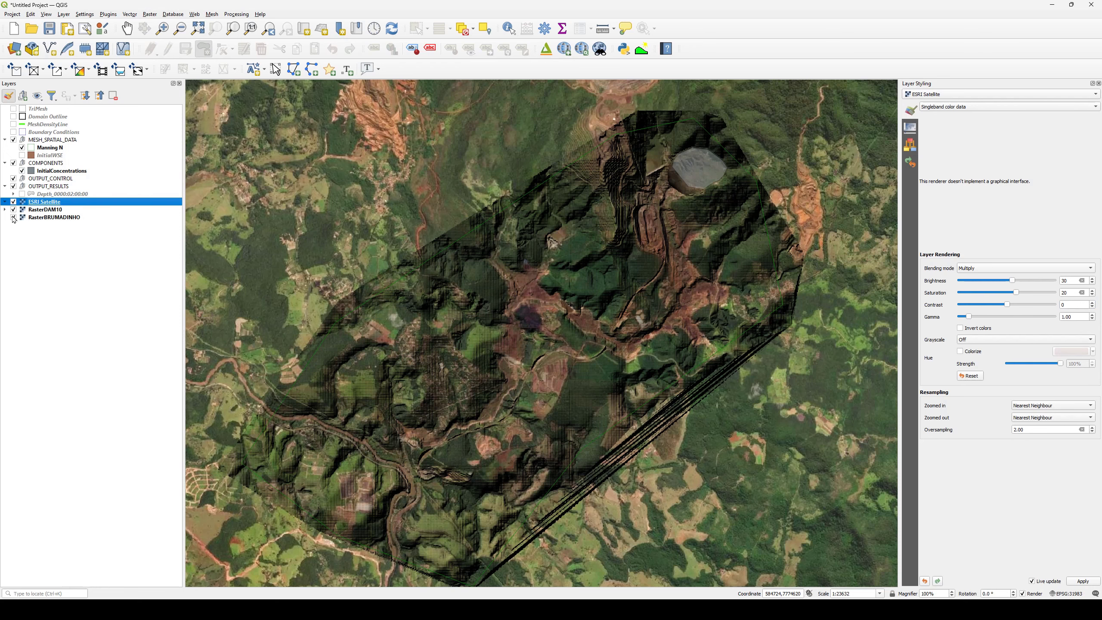
left_click(12, 209)
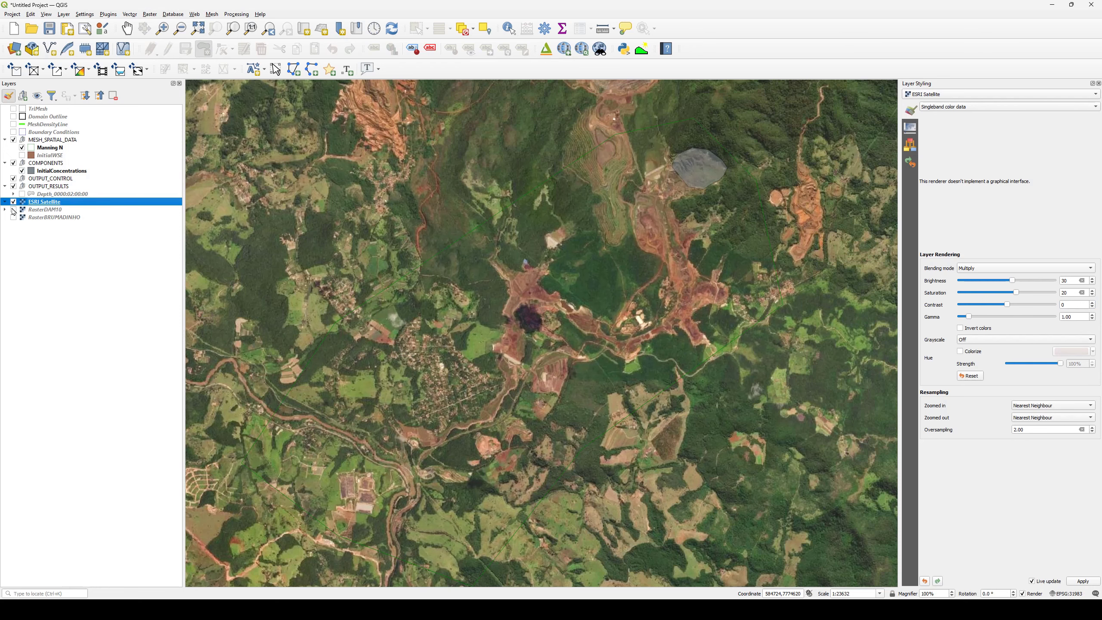
left_click(22, 171)
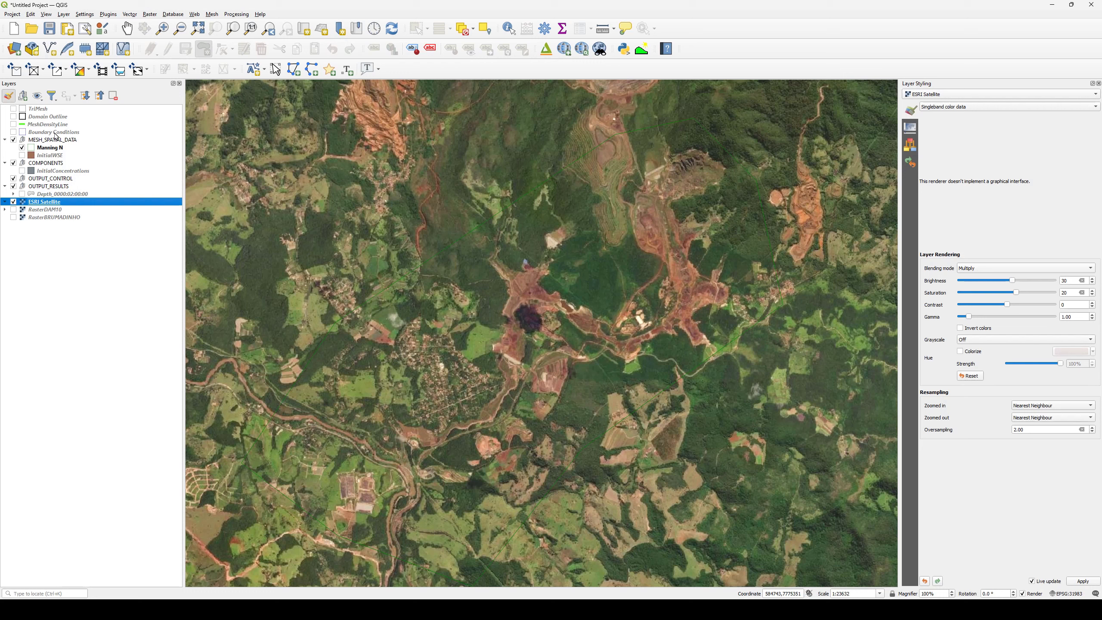
left_click(88, 70)
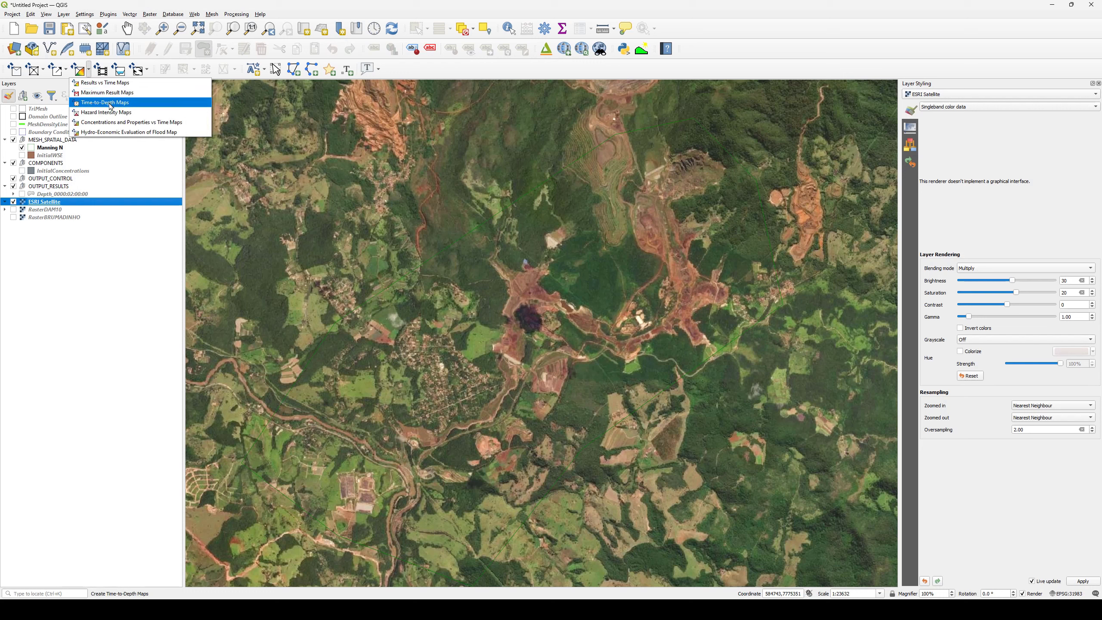
left_click(126, 85)
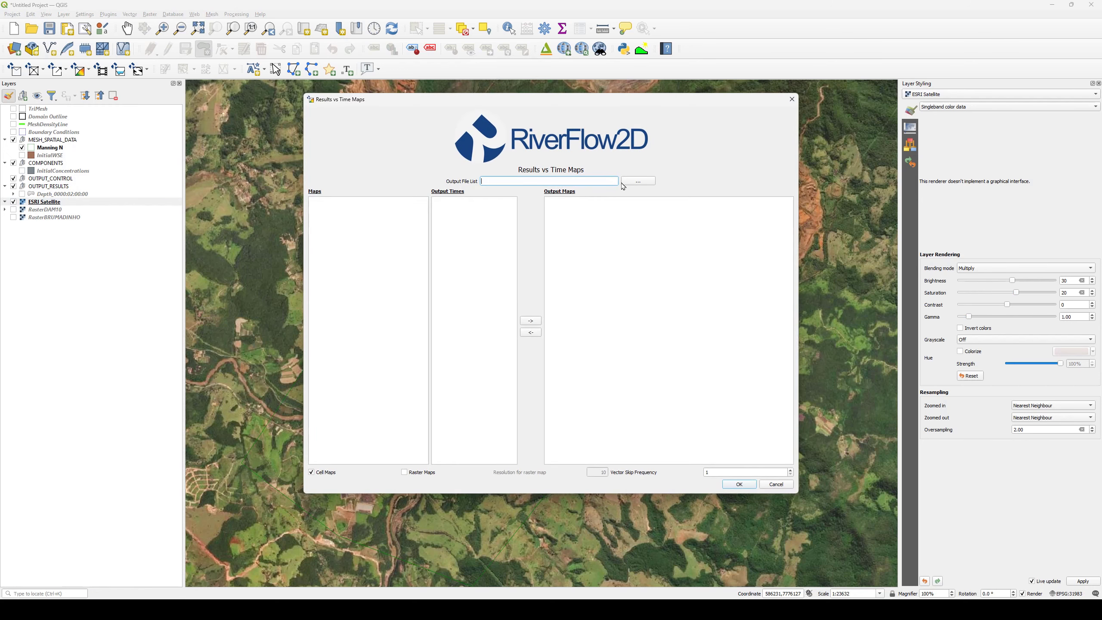
left_click(637, 180)
left_click(439, 185)
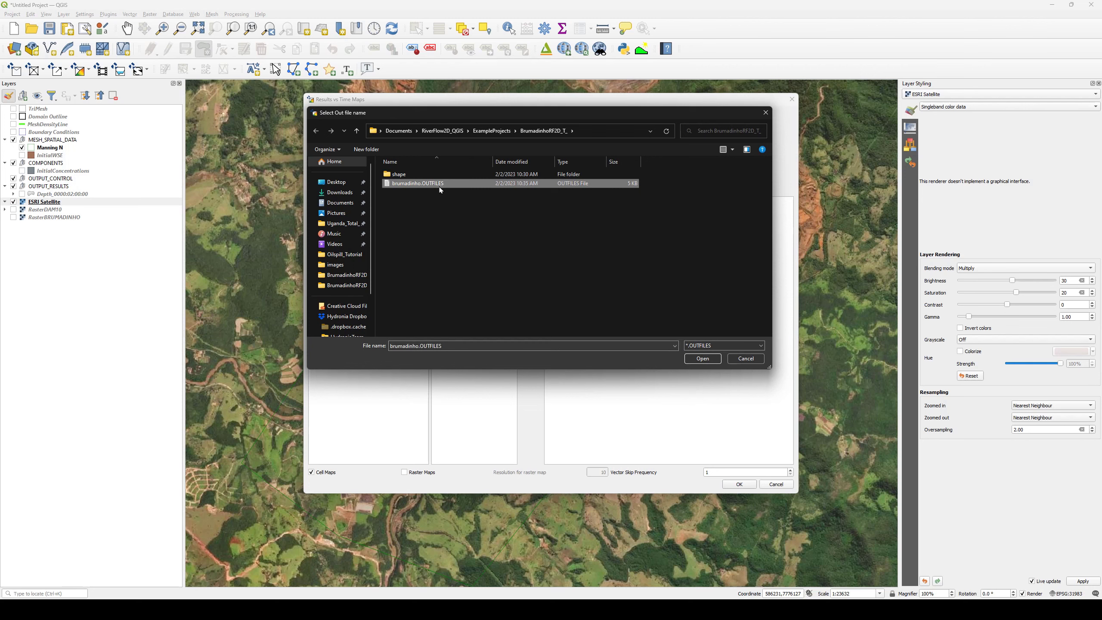
double_click(439, 185)
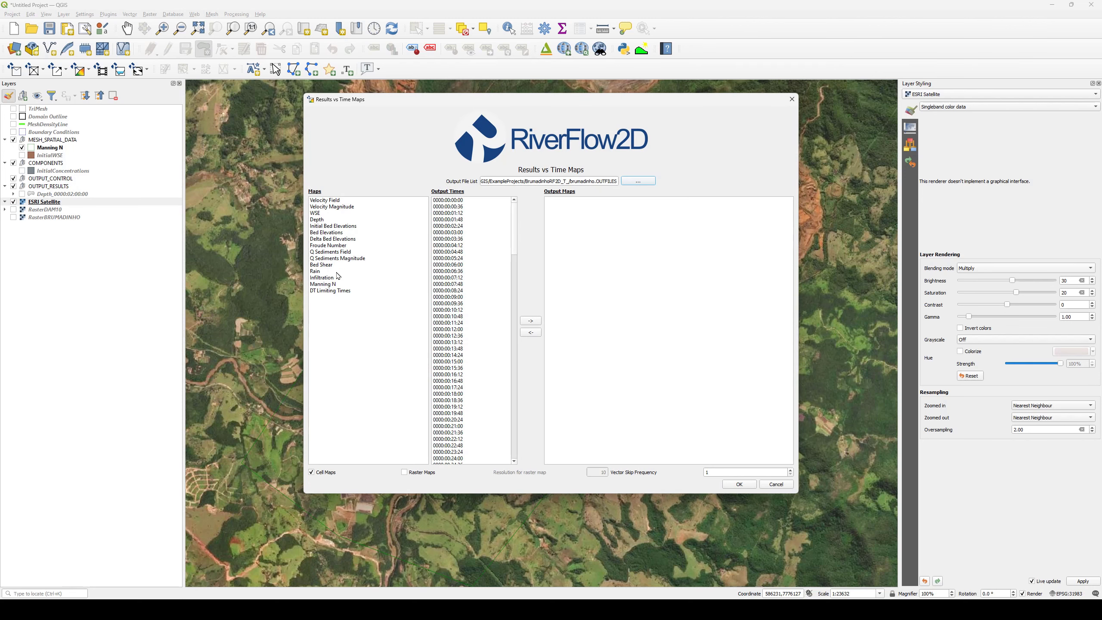
left_click(791, 99)
- Start creating Concentrations and Properties vs Time Maps and load brumadinho.MUD as the source file
left_click(89, 69)
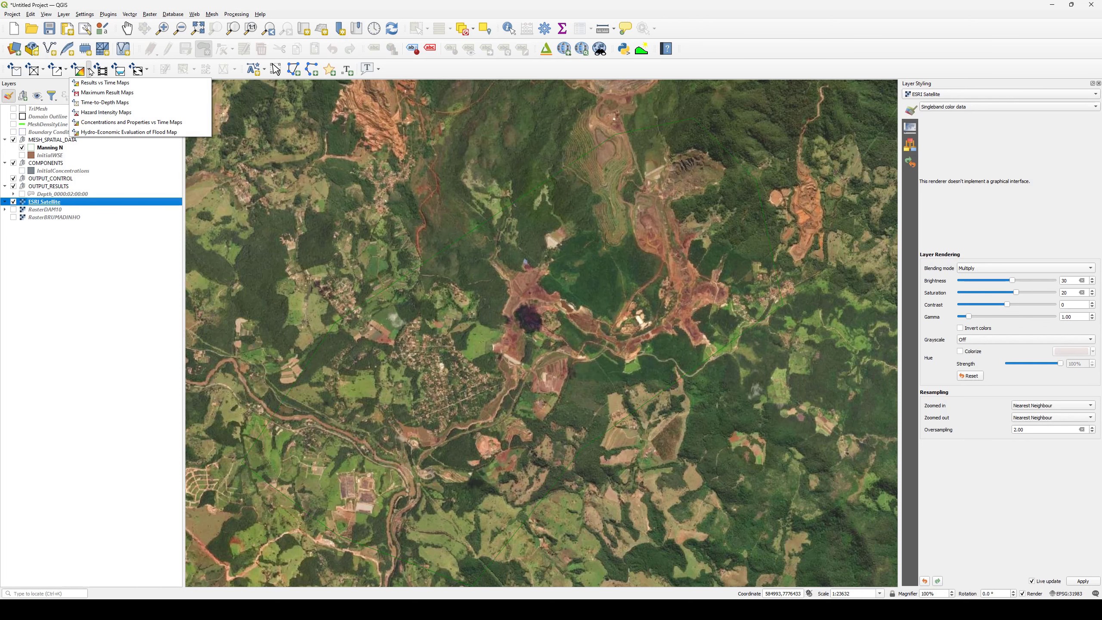
left_click(121, 122)
left_click(628, 183)
left_click(465, 183)
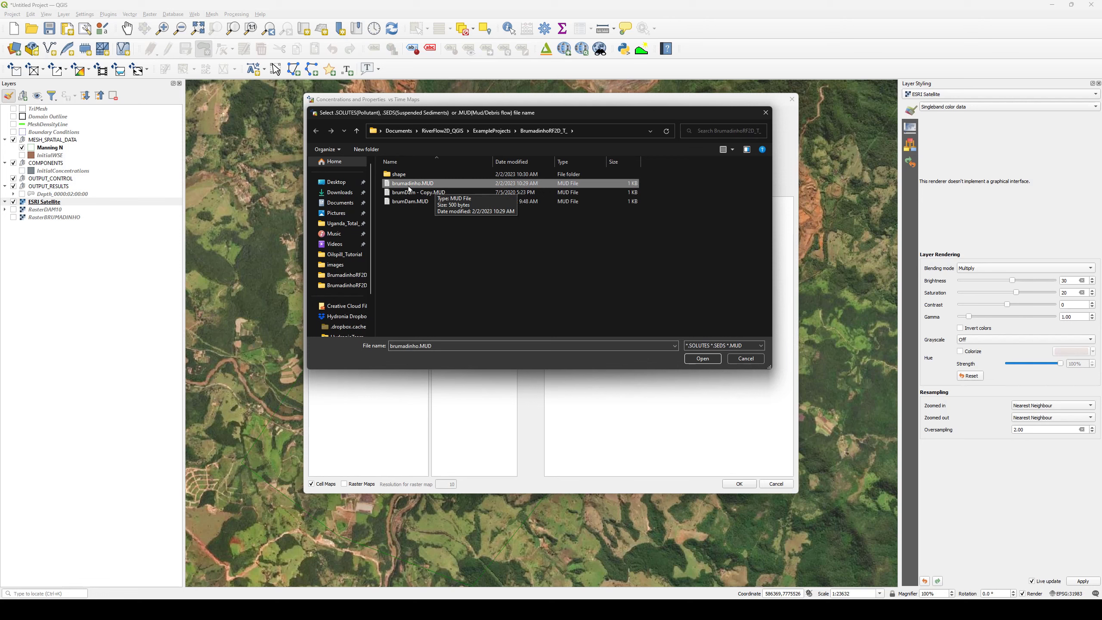
left_click(703, 359)
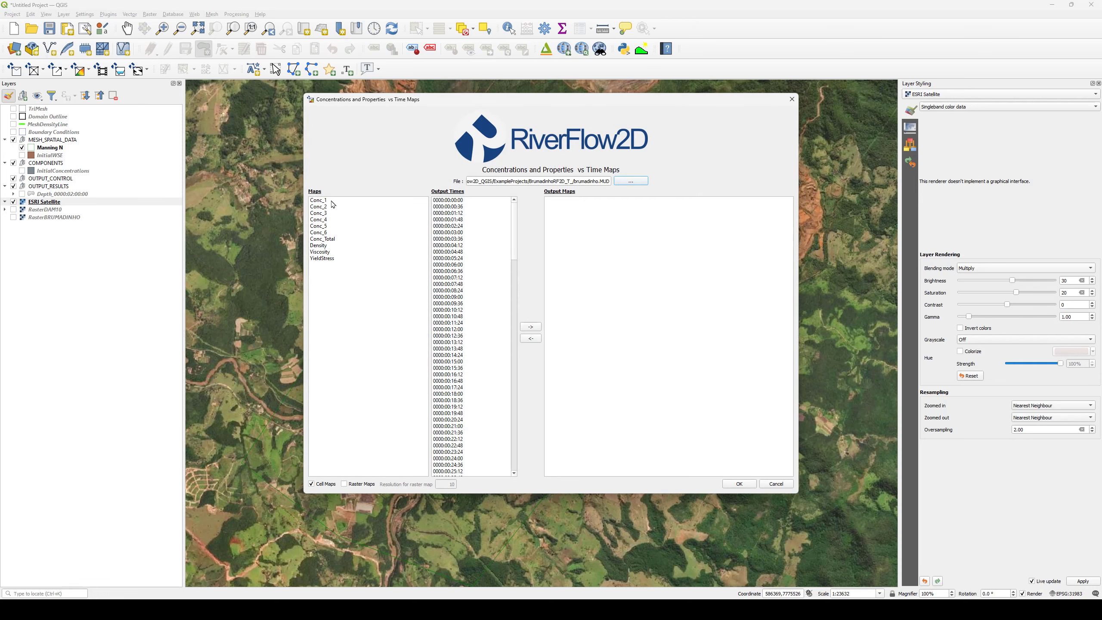
- Review the concentration and property maps available for output, from Conc_1 through YieldStress
left_click_drag(333, 204, 348, 257)
left_click(350, 201)
key("Down")
key("Down")
key("Down")
key("Down")
key("Down")
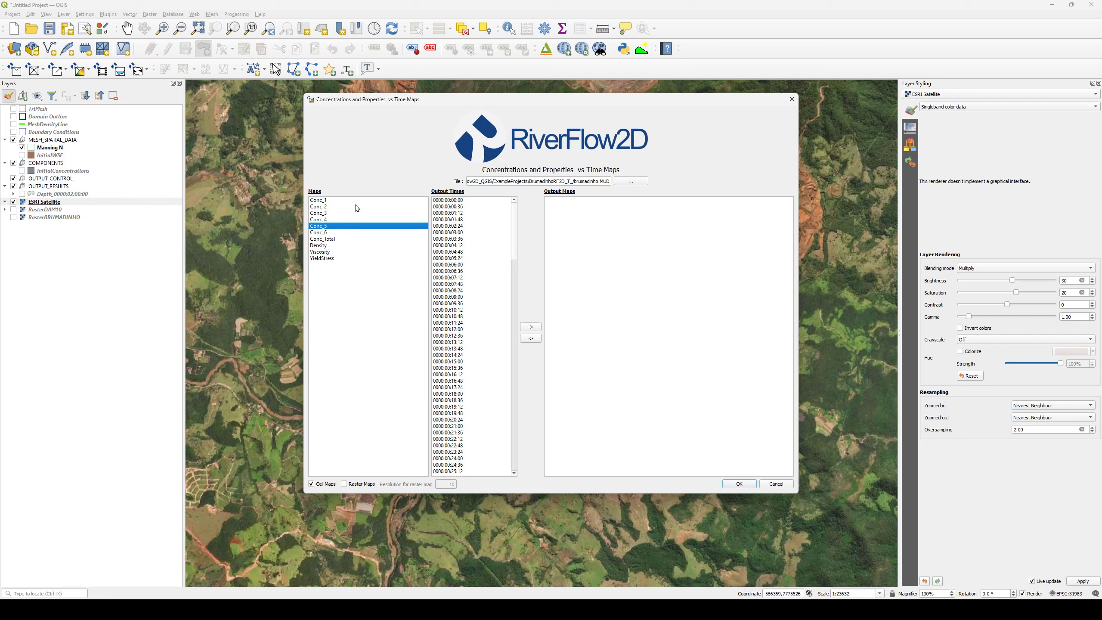
left_click(358, 201)
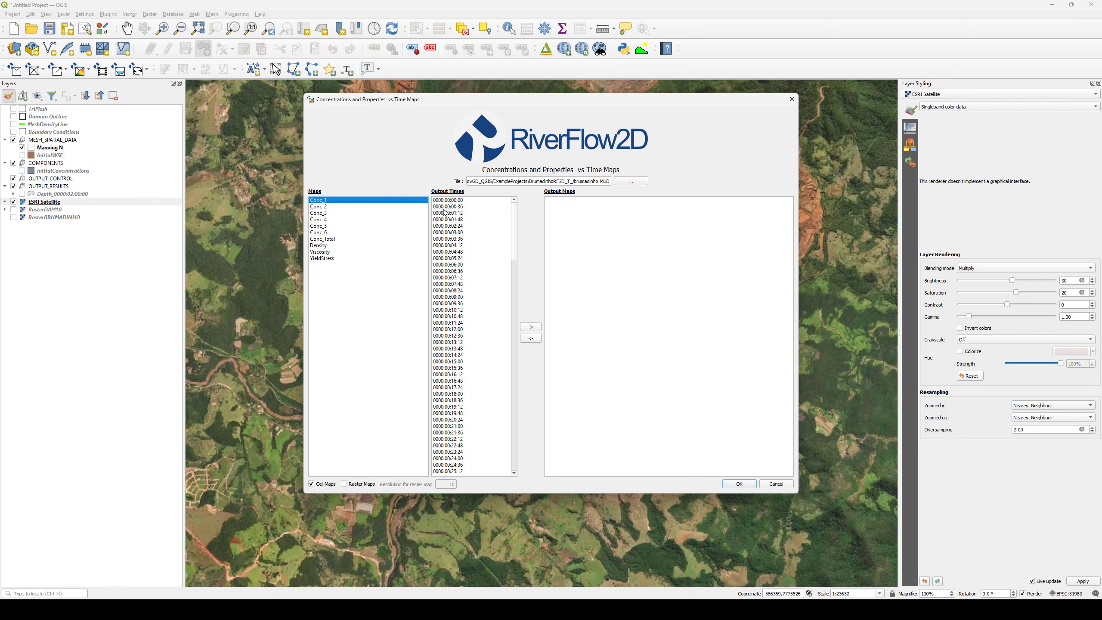
- Pick the Conc_1 map and the final output time, 0000:02:00:00
left_click(516, 210)
left_click(364, 201)
left_click_drag(515, 217, 516, 428)
left_click(450, 471)
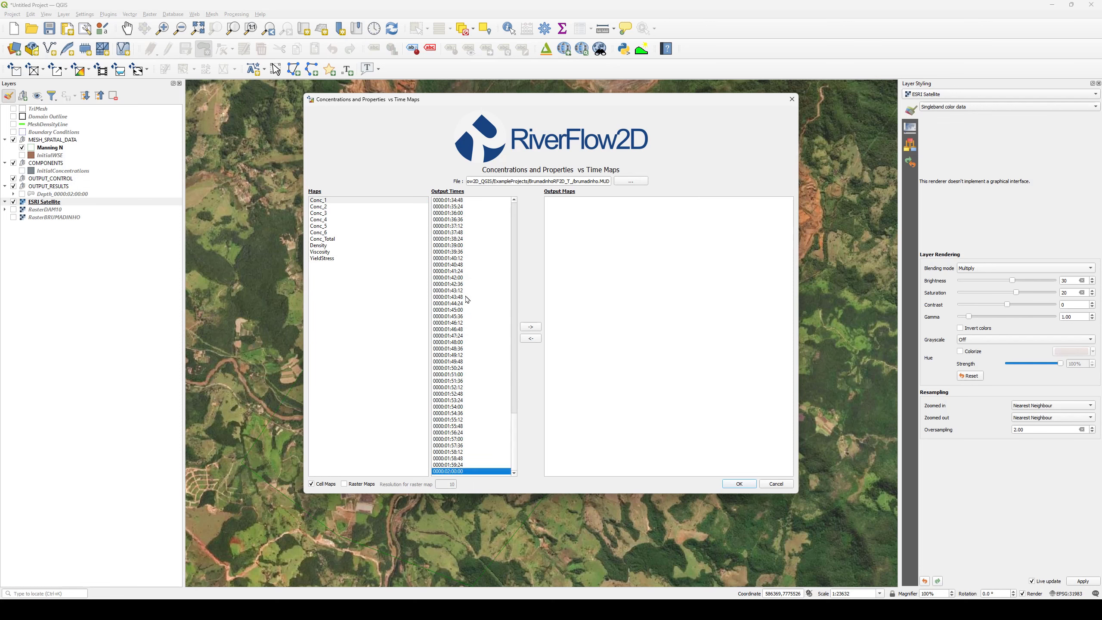
- Add the Conc_1 and Conc_2 maps at output time 0000:02:00:00 to the output maps
left_click_drag(328, 200, 334, 207)
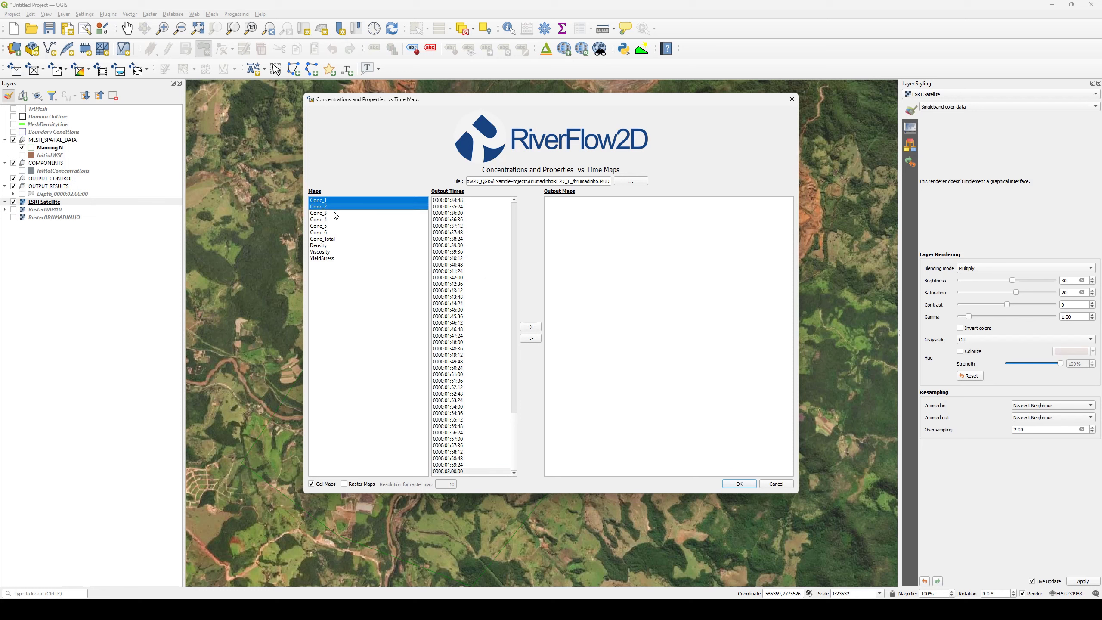
left_click(470, 472)
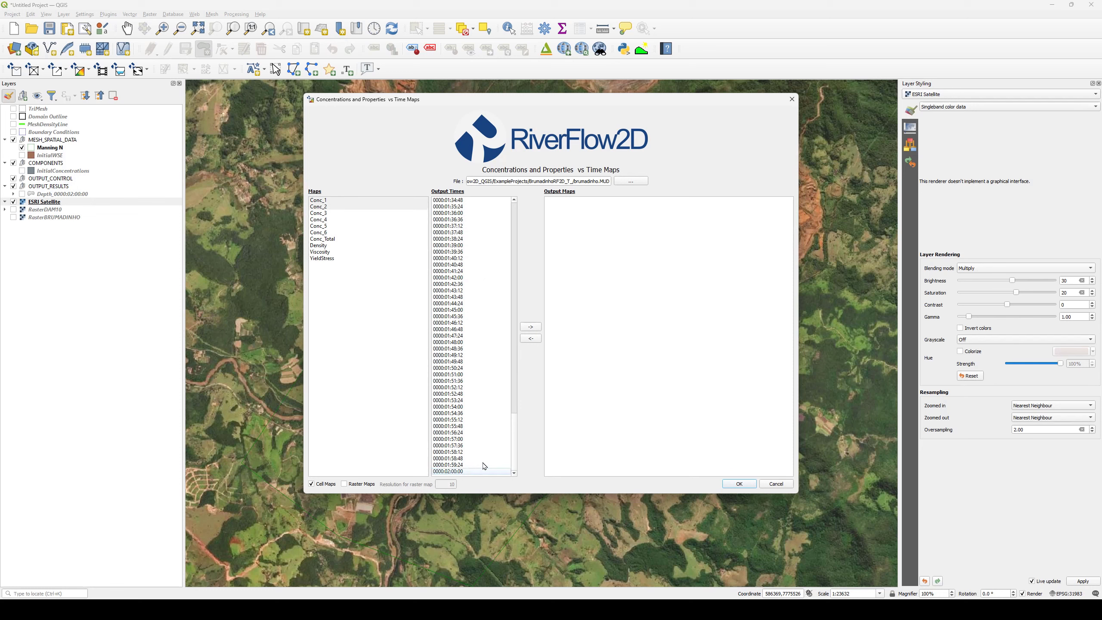
left_click(531, 328)
left_click(337, 201)
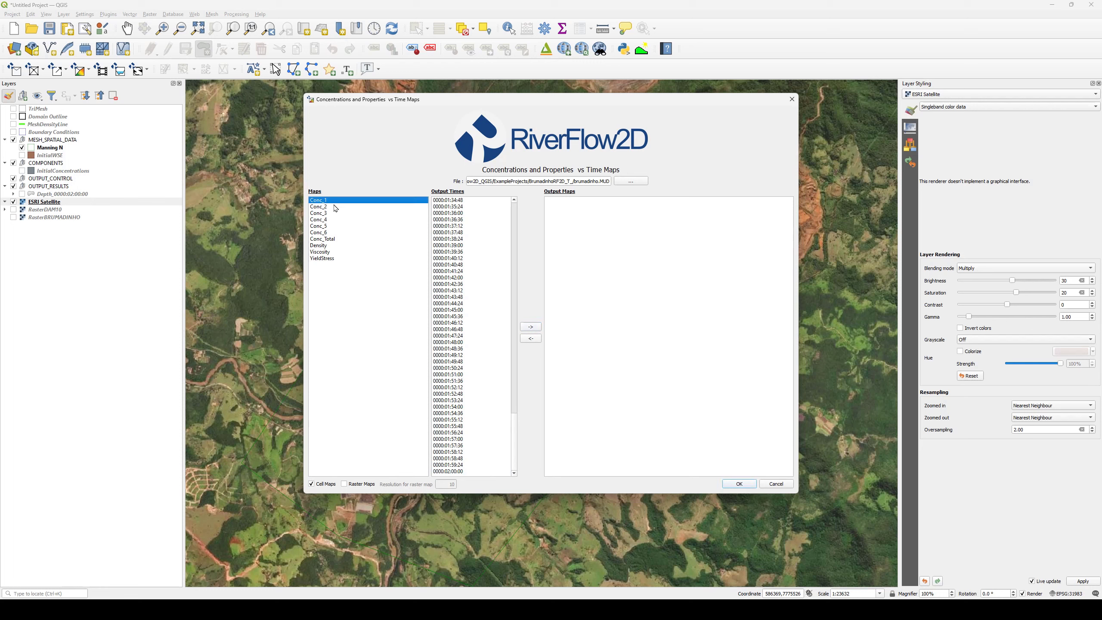
left_click(334, 208, "shift")
left_click(463, 465)
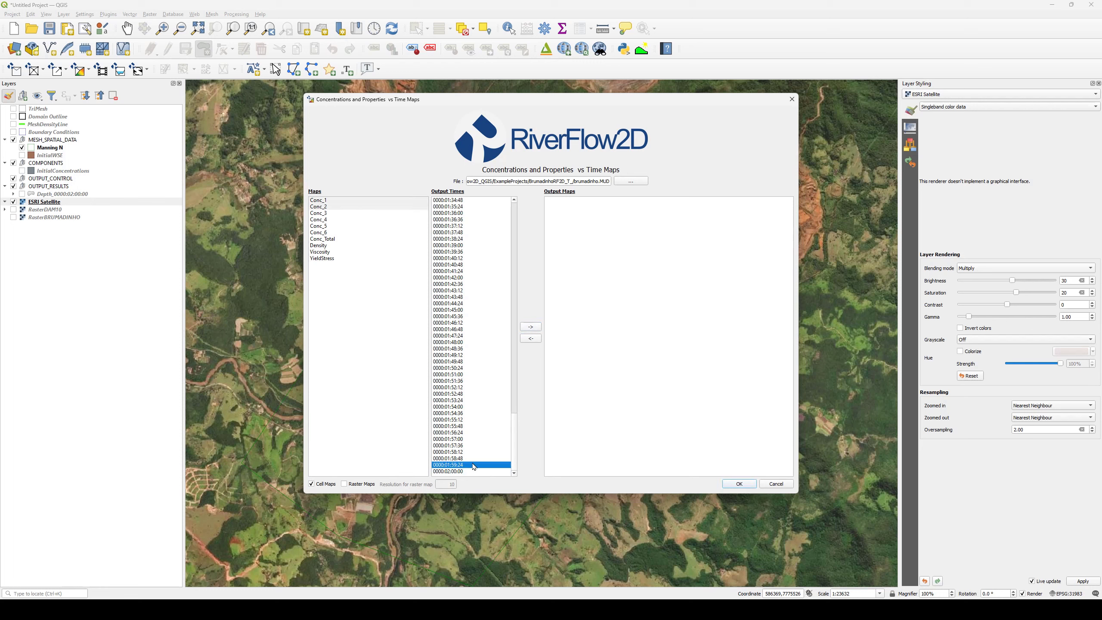
left_click(392, 247)
left_click(344, 201)
left_click(346, 208, "shift")
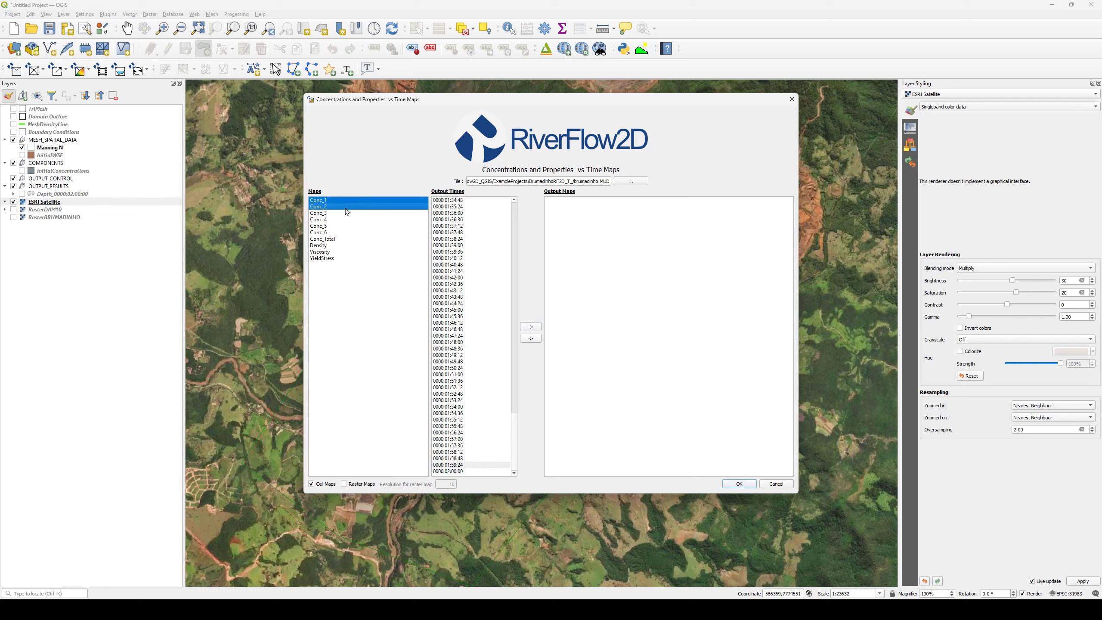
left_click(451, 472)
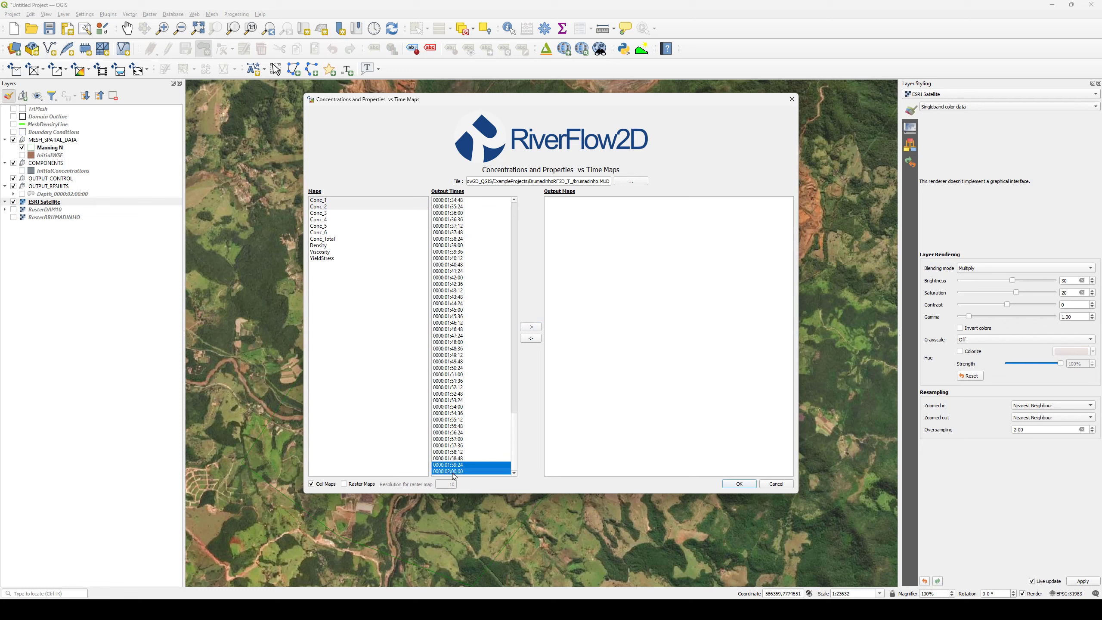
left_click(531, 327)
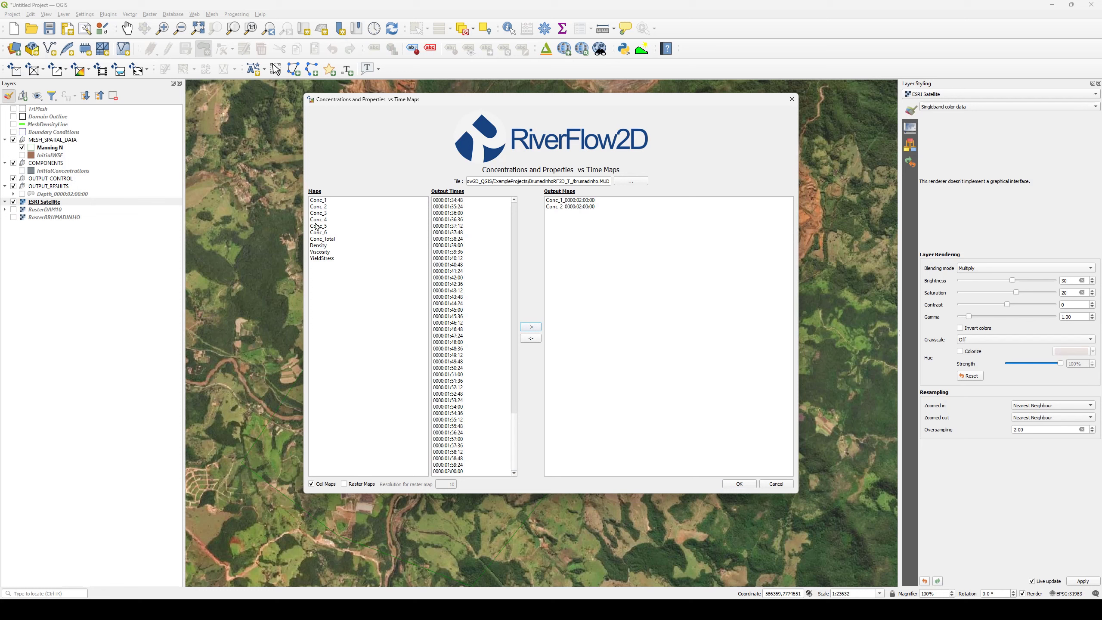
- Add the Conc_Total map at 0000:02:00:00 to the output maps and generate the cell maps
left_click(333, 240)
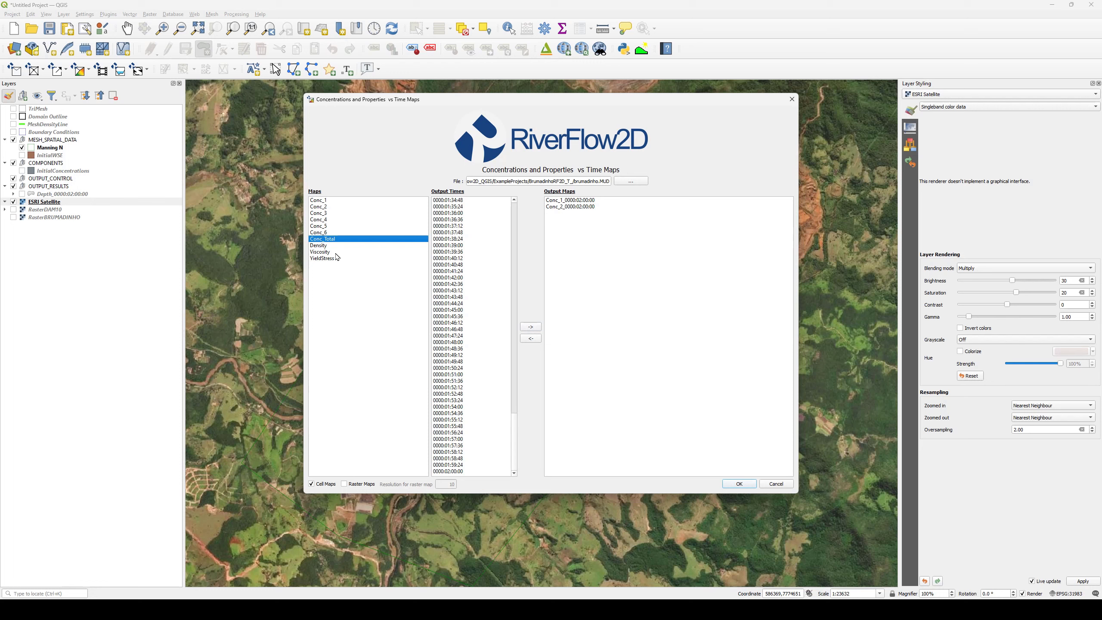
left_click(451, 472)
left_click(530, 326)
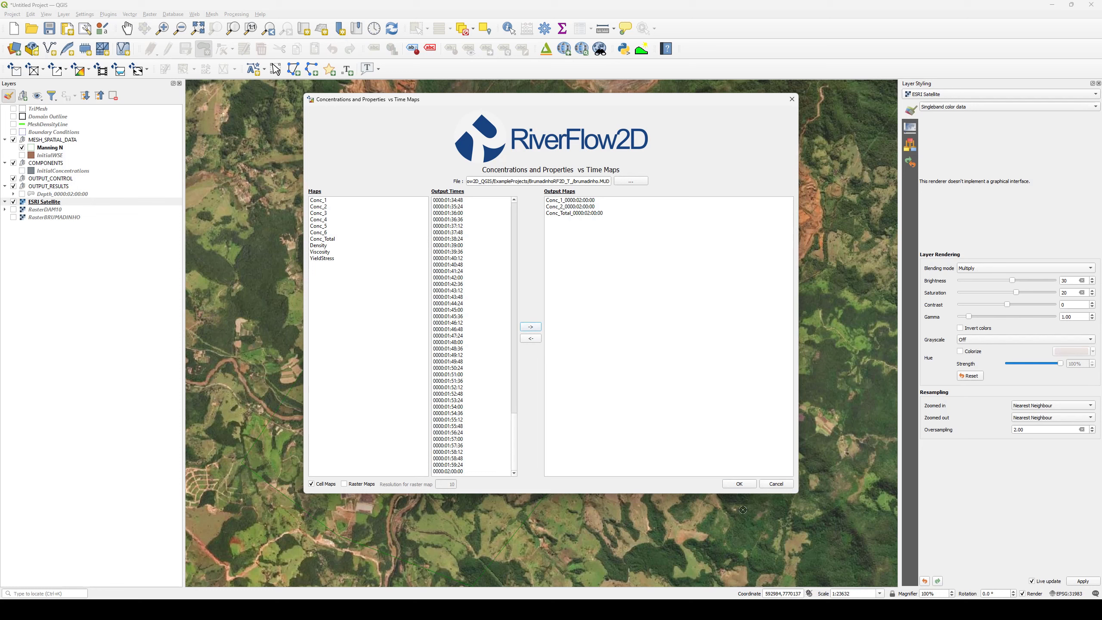
left_click(327, 252)
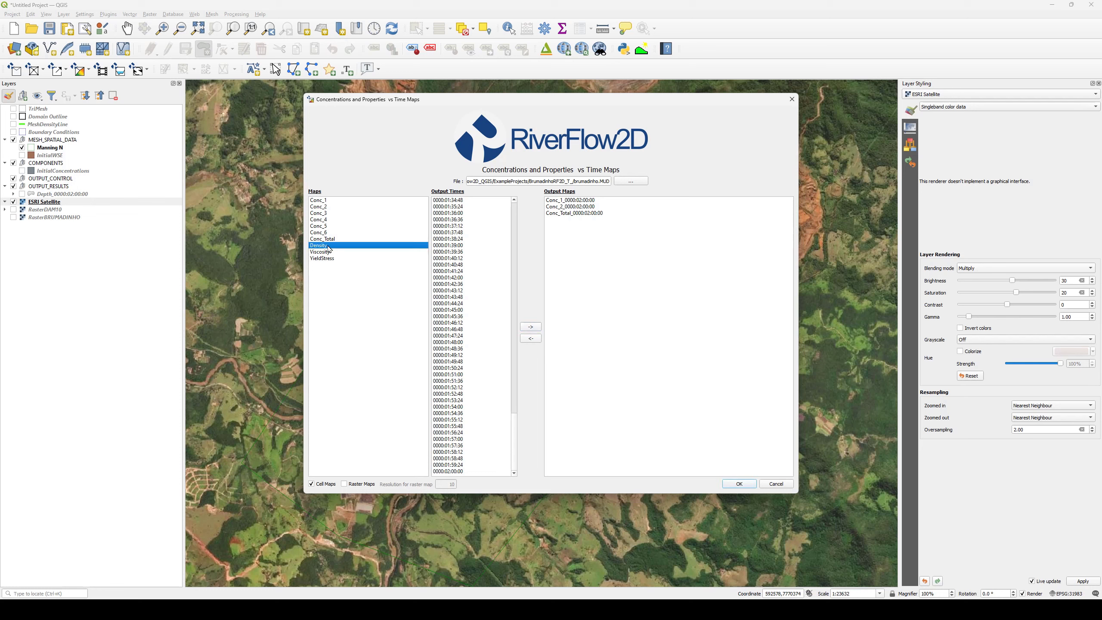
left_click(329, 259)
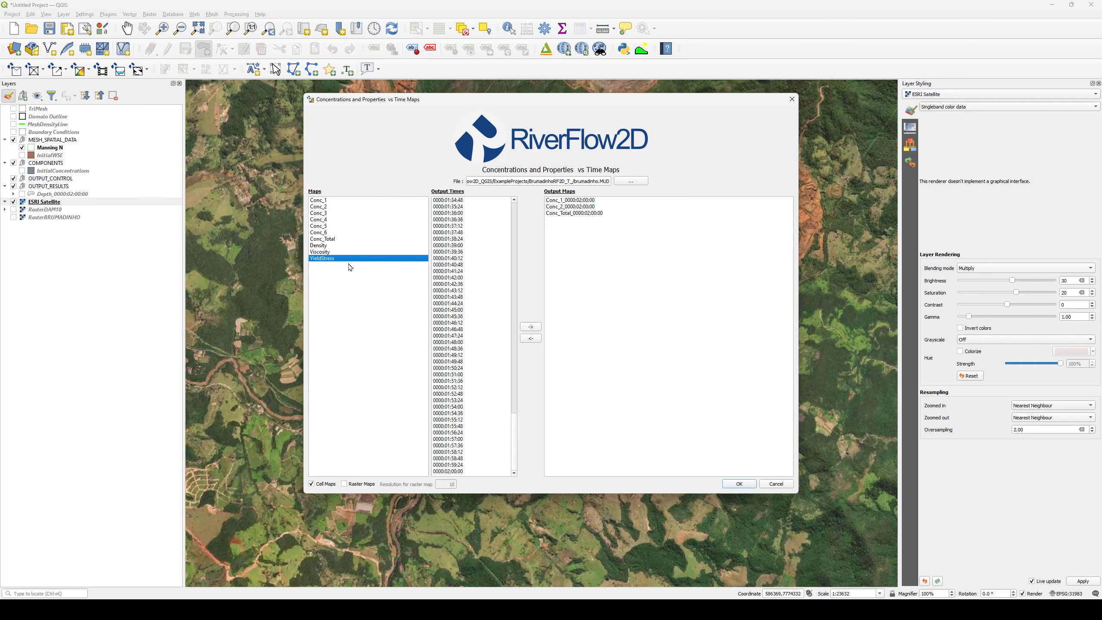
left_click(746, 484)
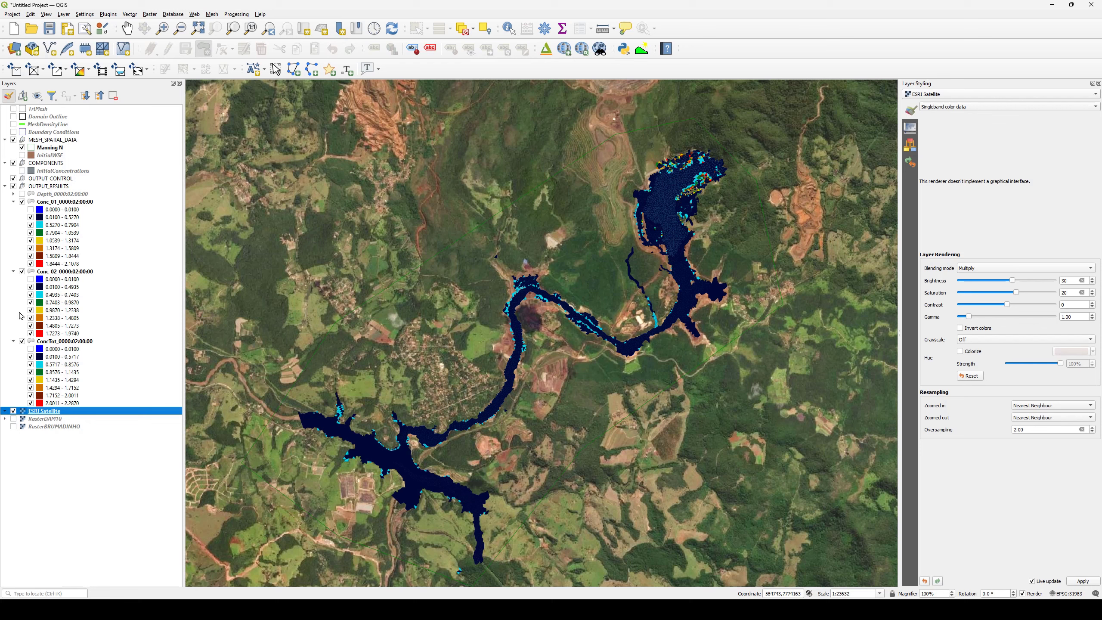
- Hide the Conc_02 and ConcTot result layers and turn on the 0.0000 - 0.0100 class of the Conc_01 layer
left_click(22, 271)
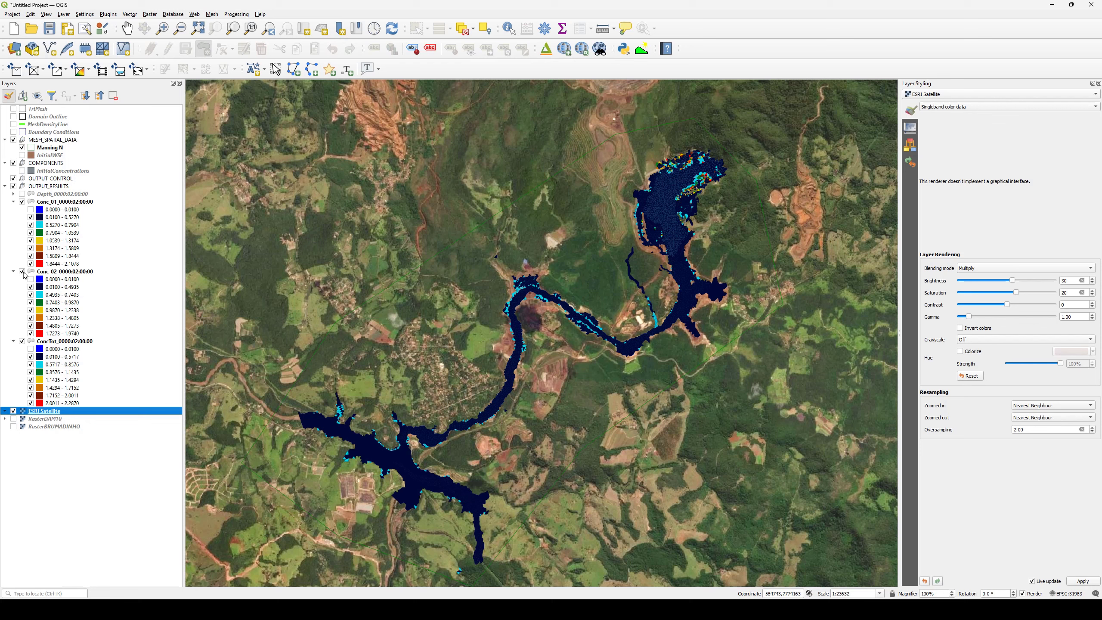
left_click(21, 341)
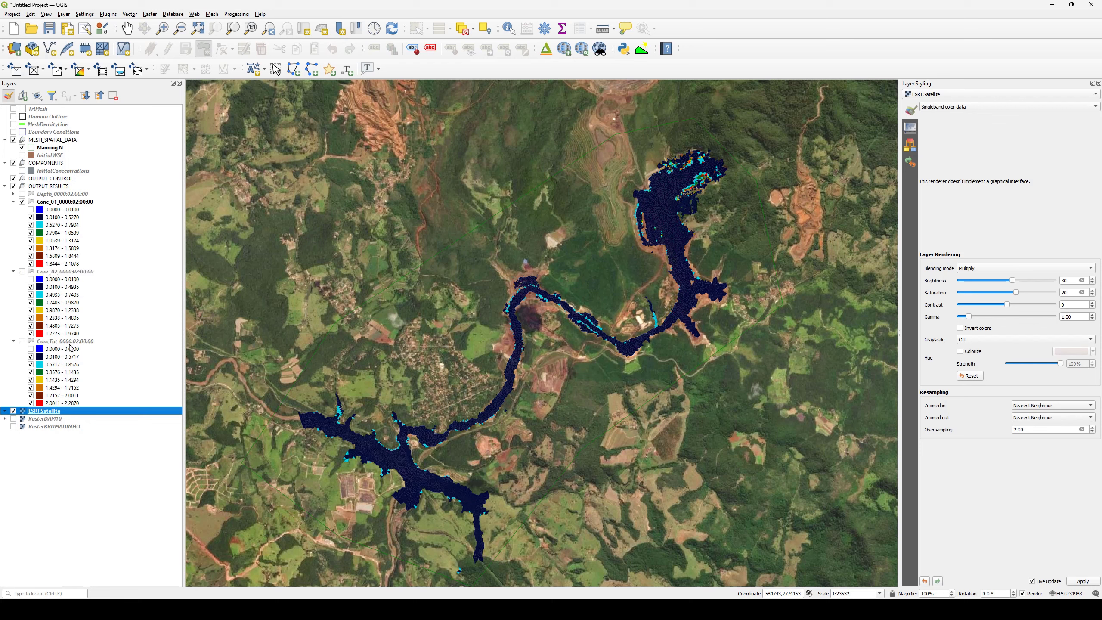
left_click(79, 203)
left_click(31, 209)
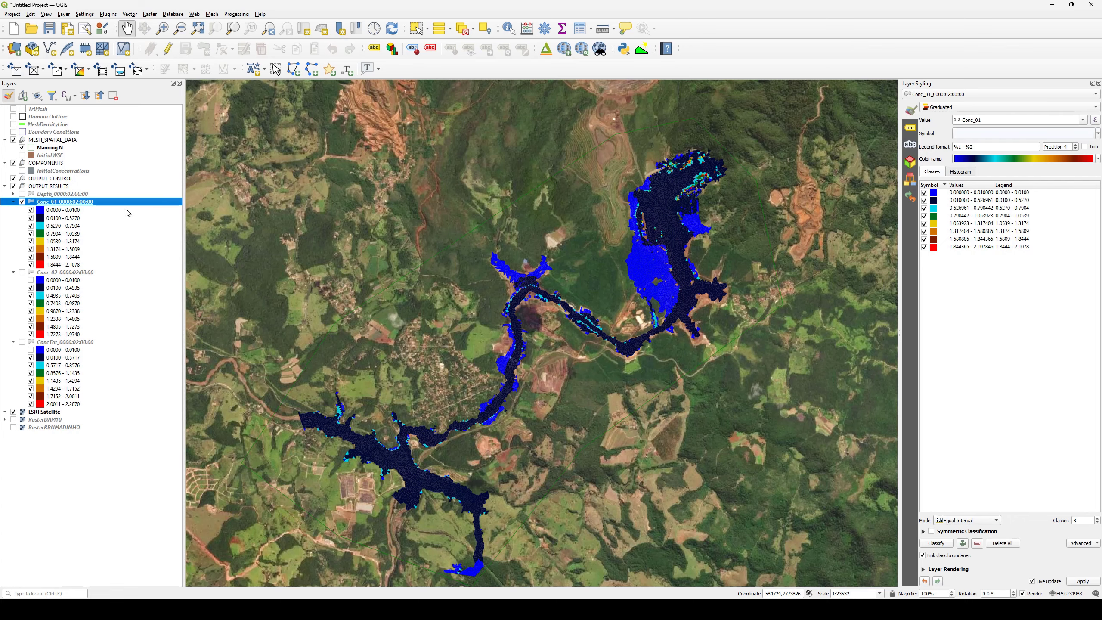
- Examine the Conc_01 concentration map from the dam area down along the flow path
scroll(682, 217, "up", 1)
scroll(682, 216, "up", 1)
left_click_drag(682, 217, 675, 304)
scroll(675, 304, "down", 1)
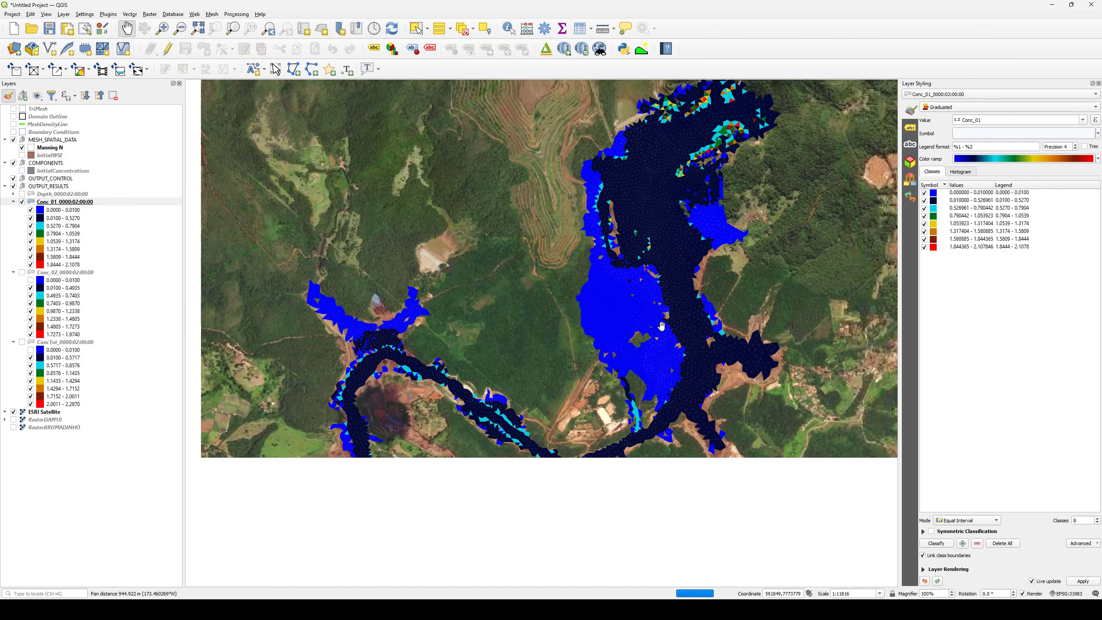
scroll(643, 343, "down", 1)
left_click_drag(588, 384, 642, 290)
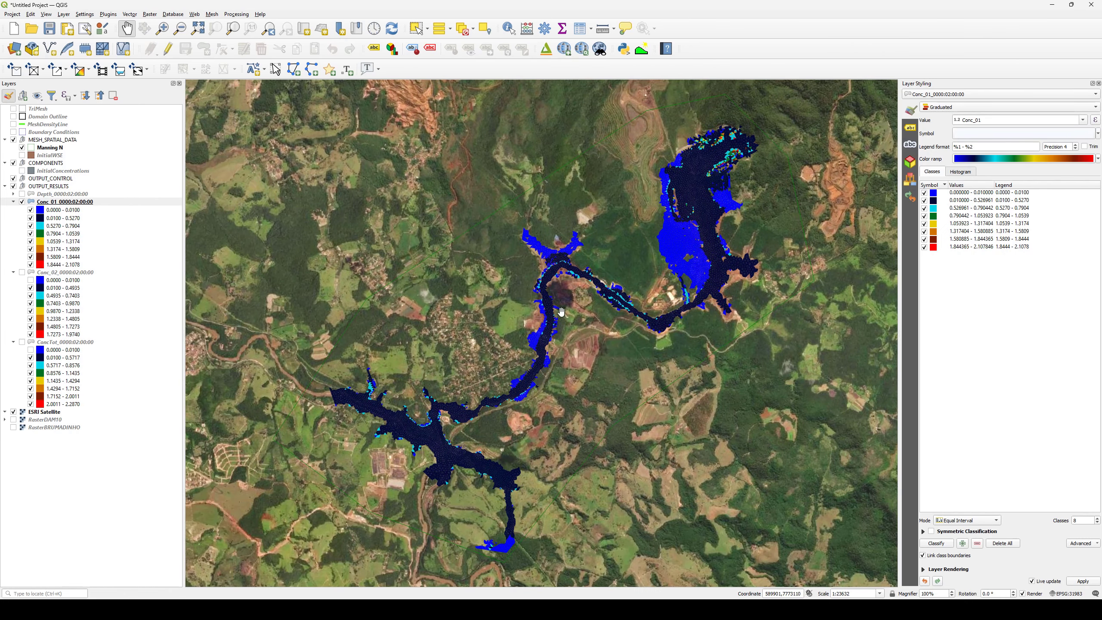
left_click(83, 211)
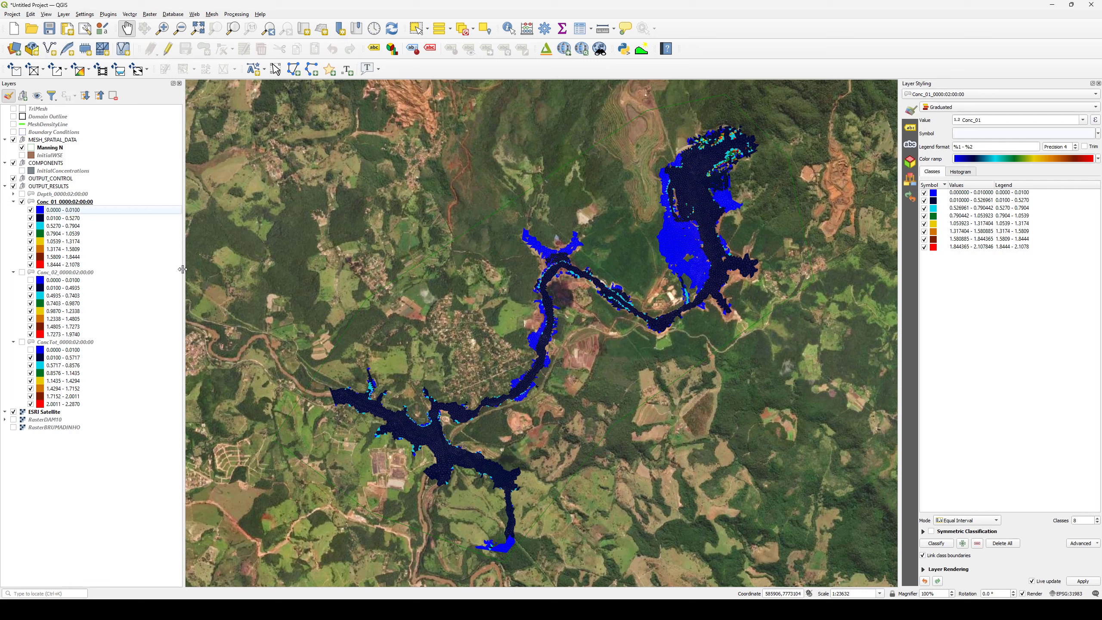
- Hide the Conc_01 layer and view the Conc_02 and ConcTot maps one at a time, leaving both hidden
left_click(22, 202)
left_click(22, 272)
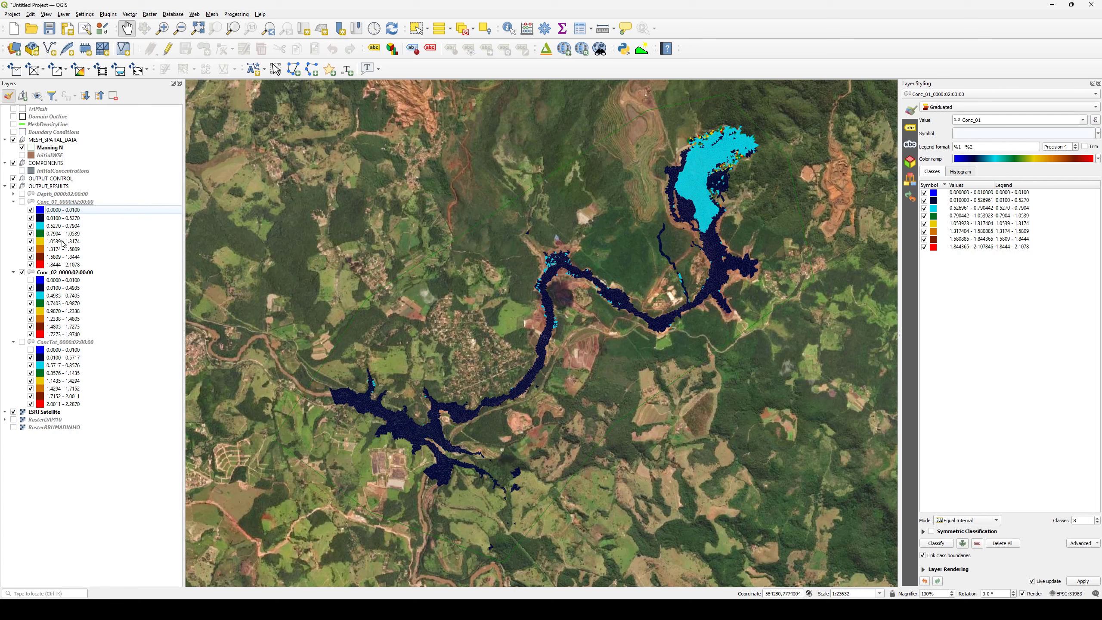
left_click(22, 272)
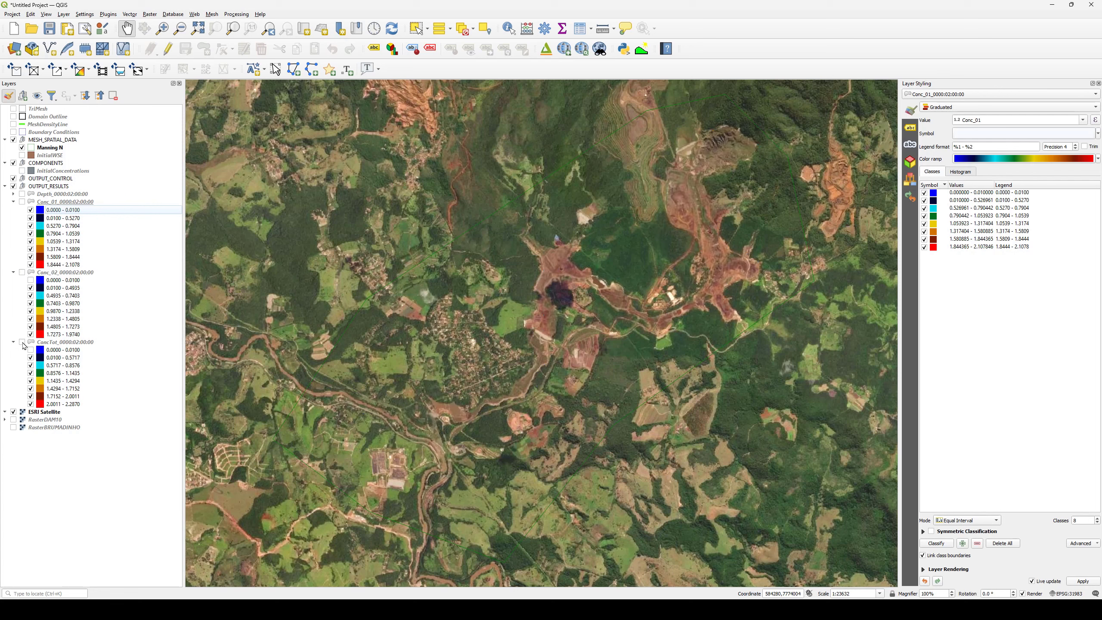
left_click(22, 343)
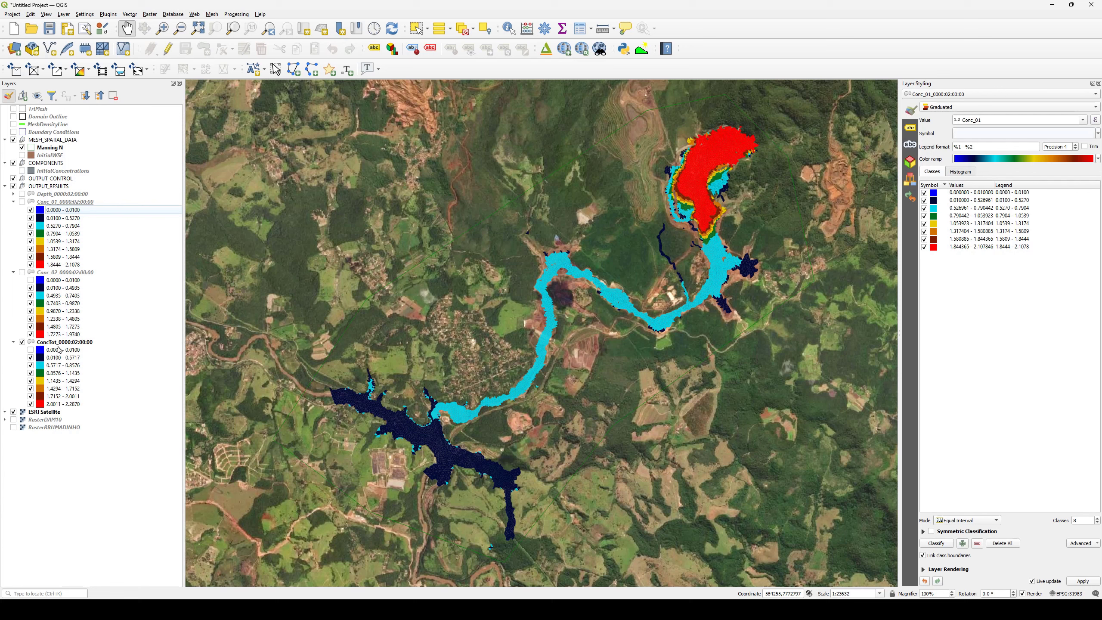
left_click(21, 342)
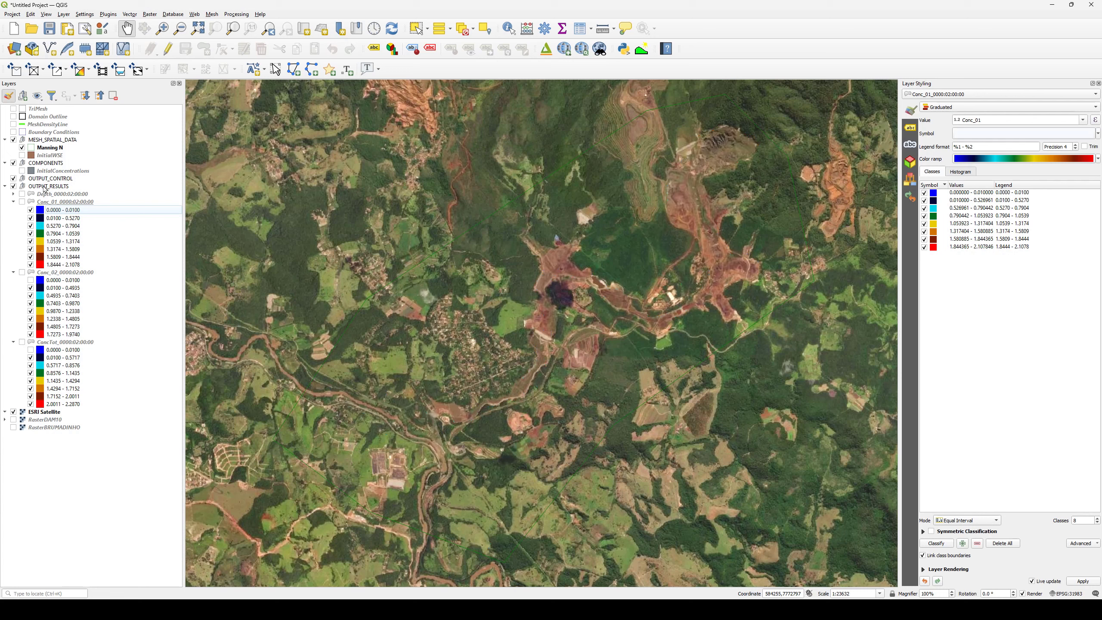
- Save the project as Brumadinho.qgz in the BrumadinhoRF2D_T_ example project folder so the RiverFlow2D animation tool can use it
left_click(102, 71)
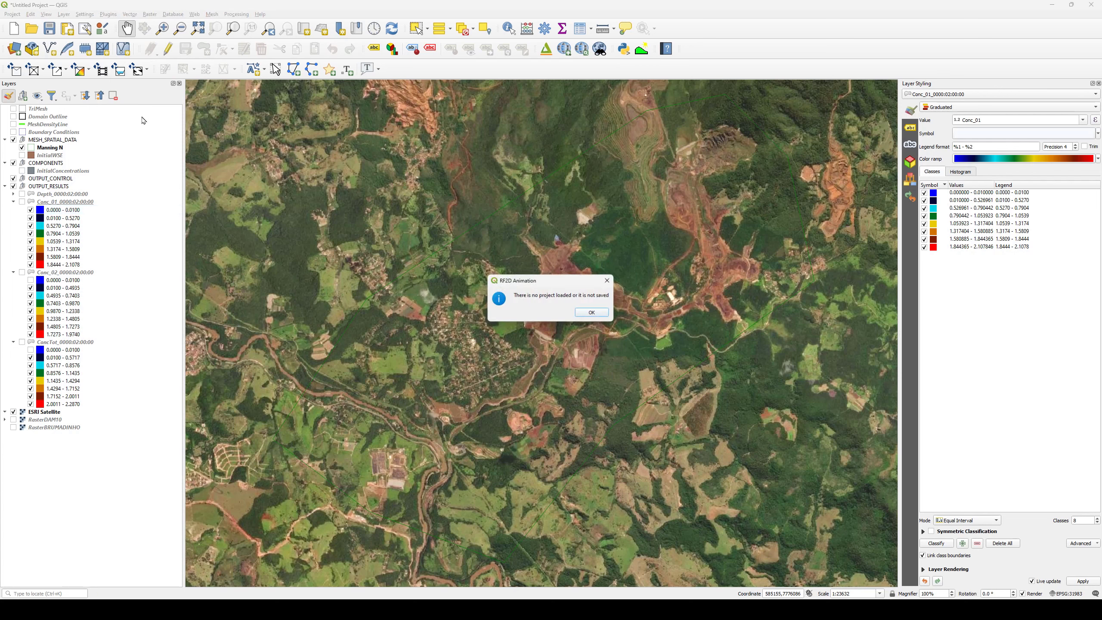
left_click(592, 313)
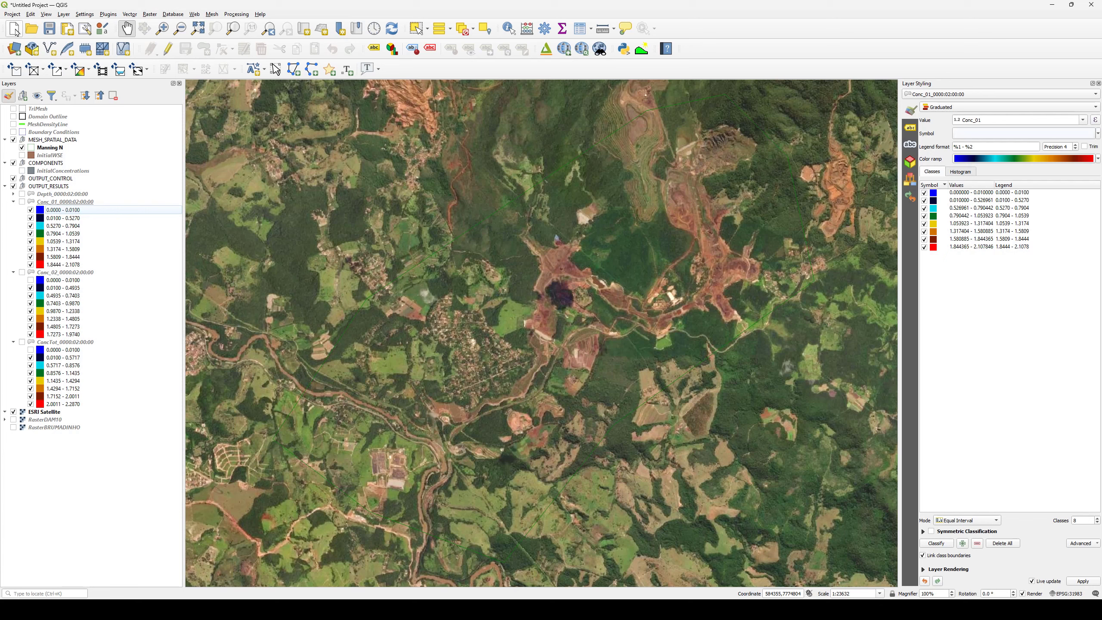
left_click(49, 29)
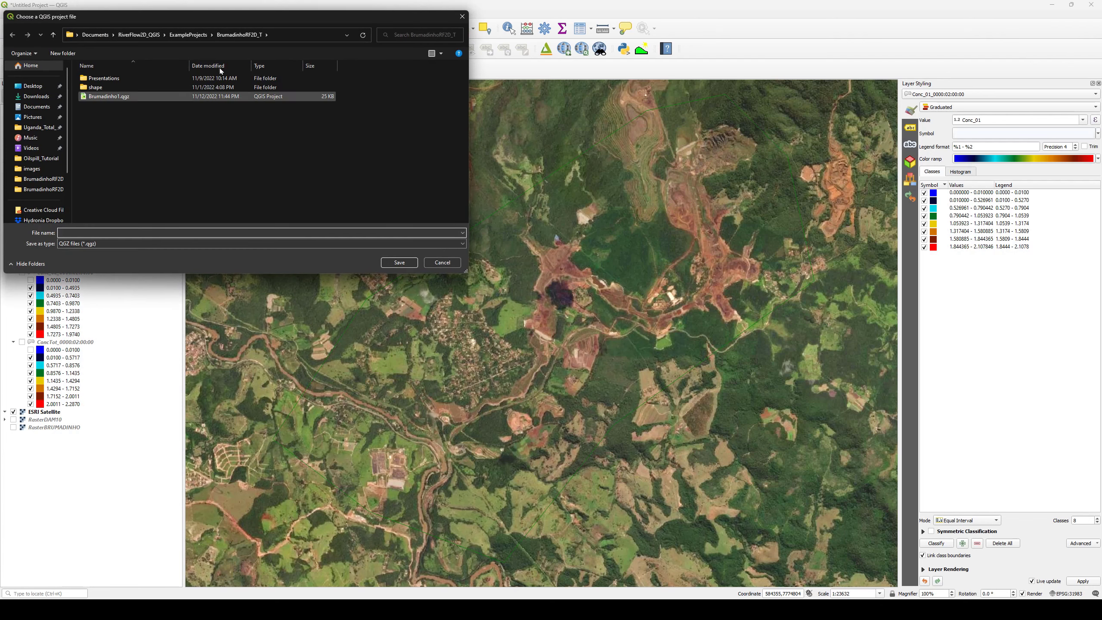
left_click(173, 96)
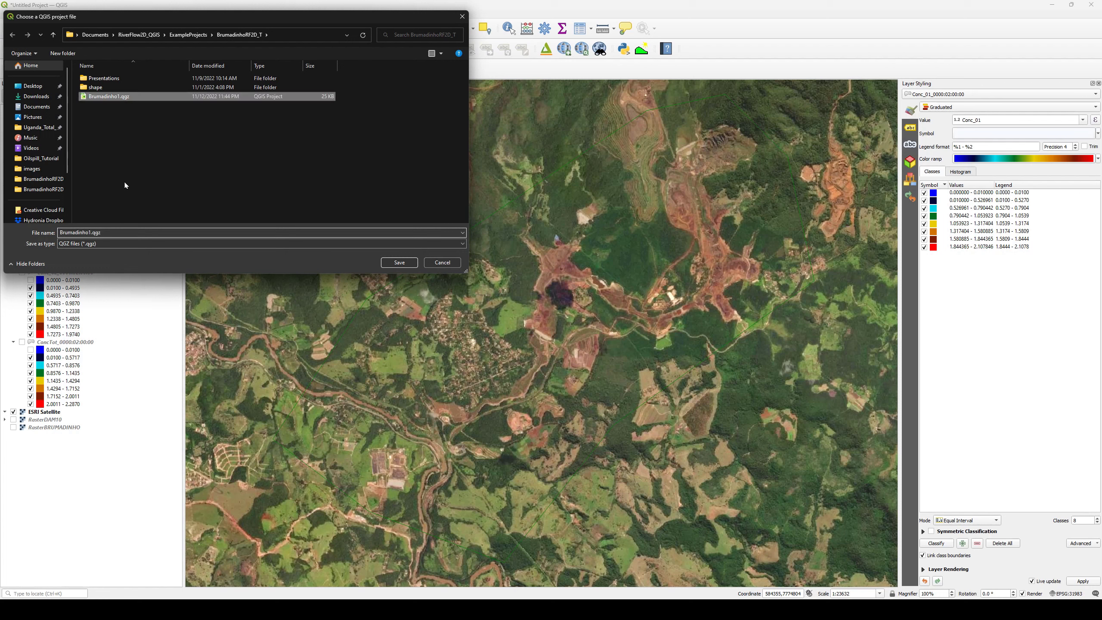
key("Left")
key("Left")
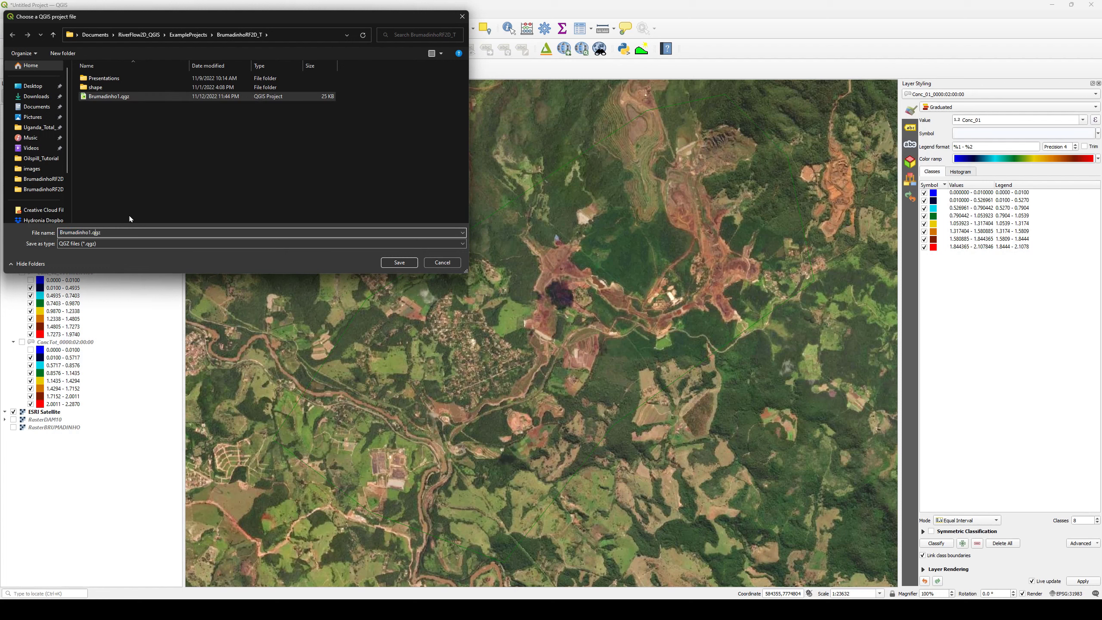
key("BackSpace")
left_click(213, 35)
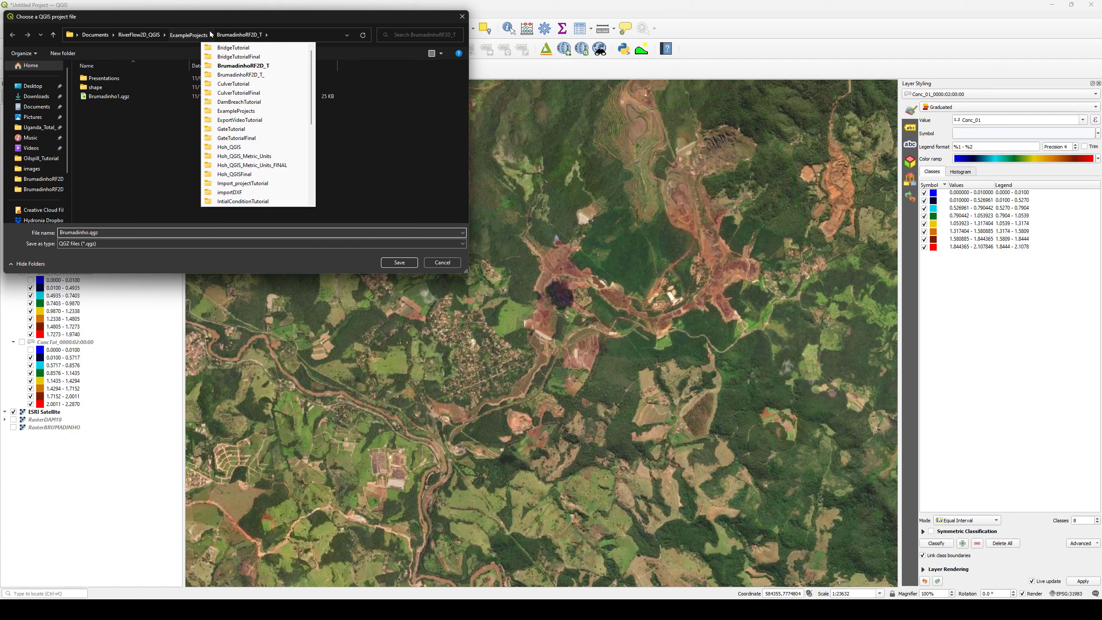
left_click(236, 74)
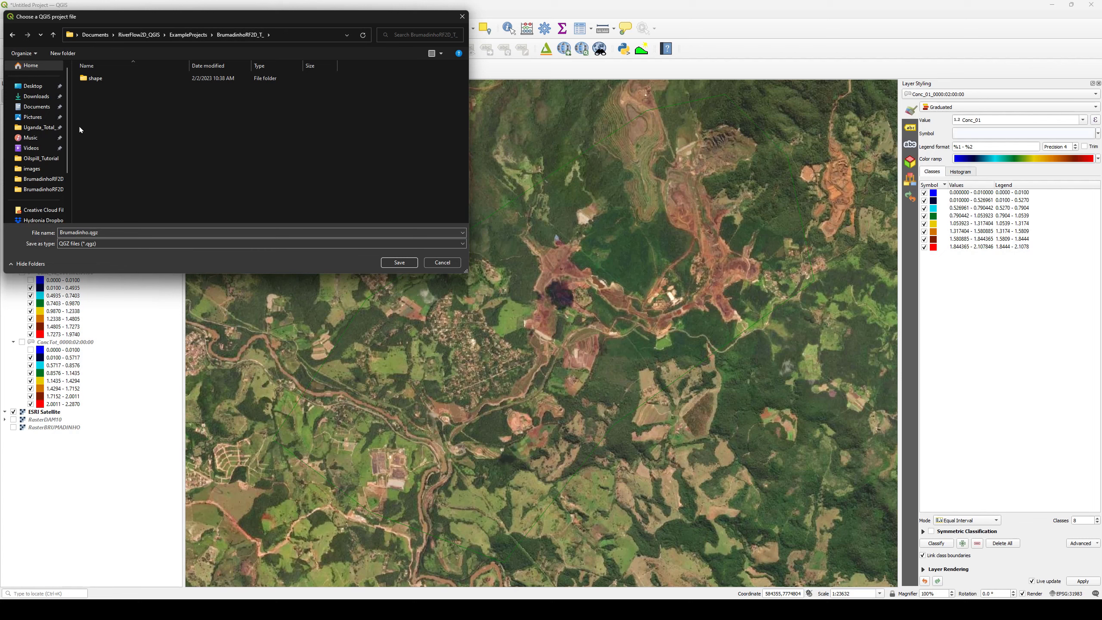
left_click(112, 229)
key("Return")
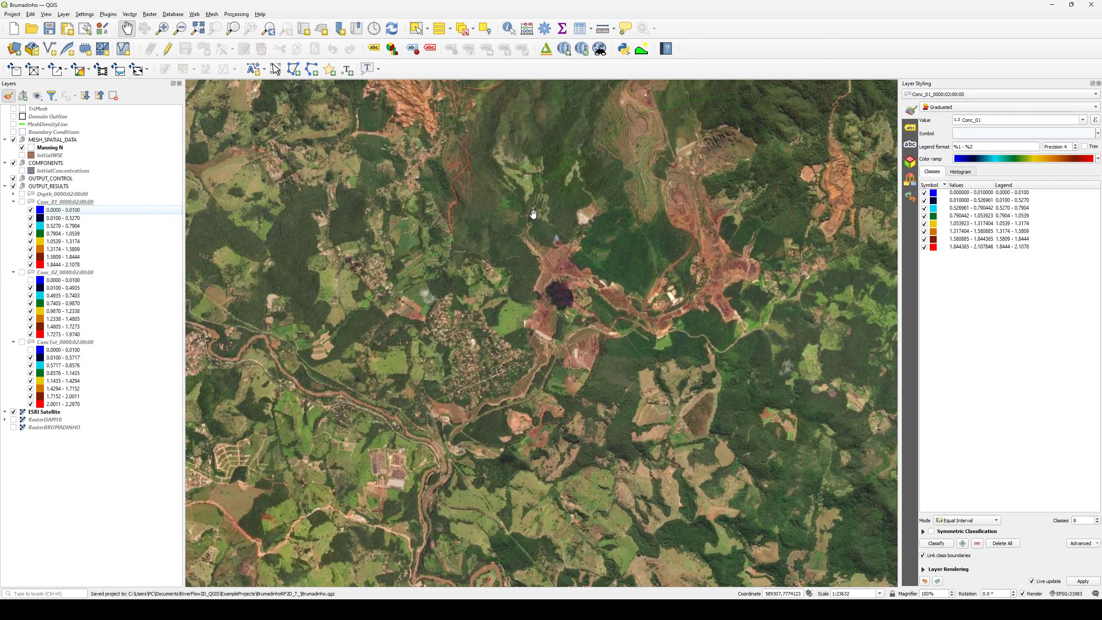
- Open the RiverFlow2D animation tool and add the Mud/Tailings Flow Conc_1 layer for output times 0000:00:00:00 to 0000:02:00:00
left_click(101, 68)
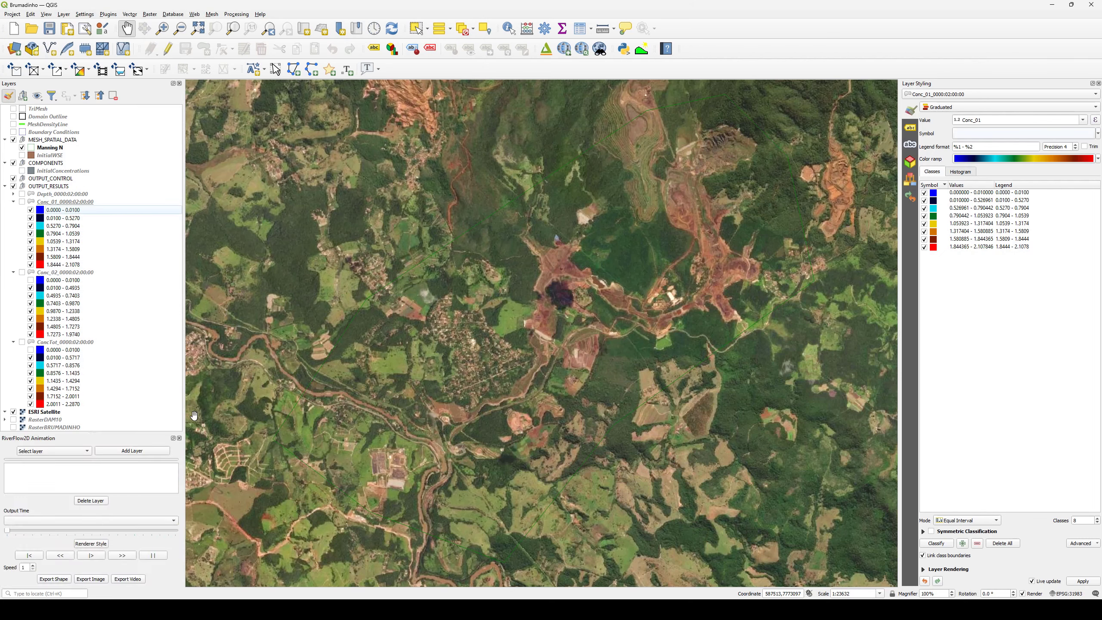
mouse_move(106, 432)
left_mouse_down()
mouse_move(112, 421)
mouse_move(113, 435)
left_mouse_up()
left_click(67, 452)
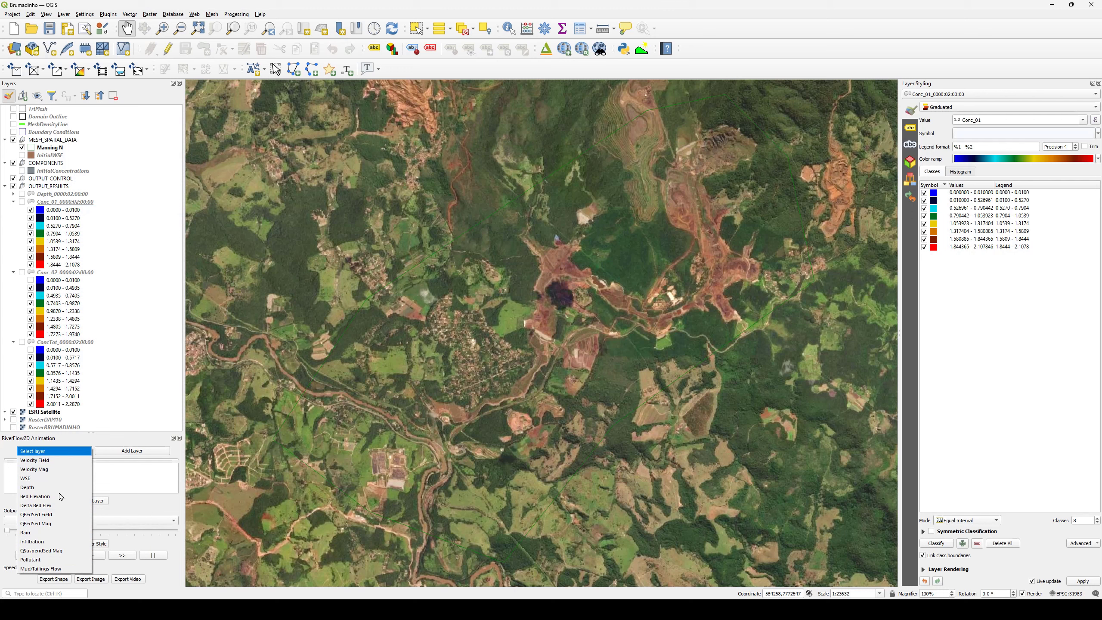
left_click(45, 569)
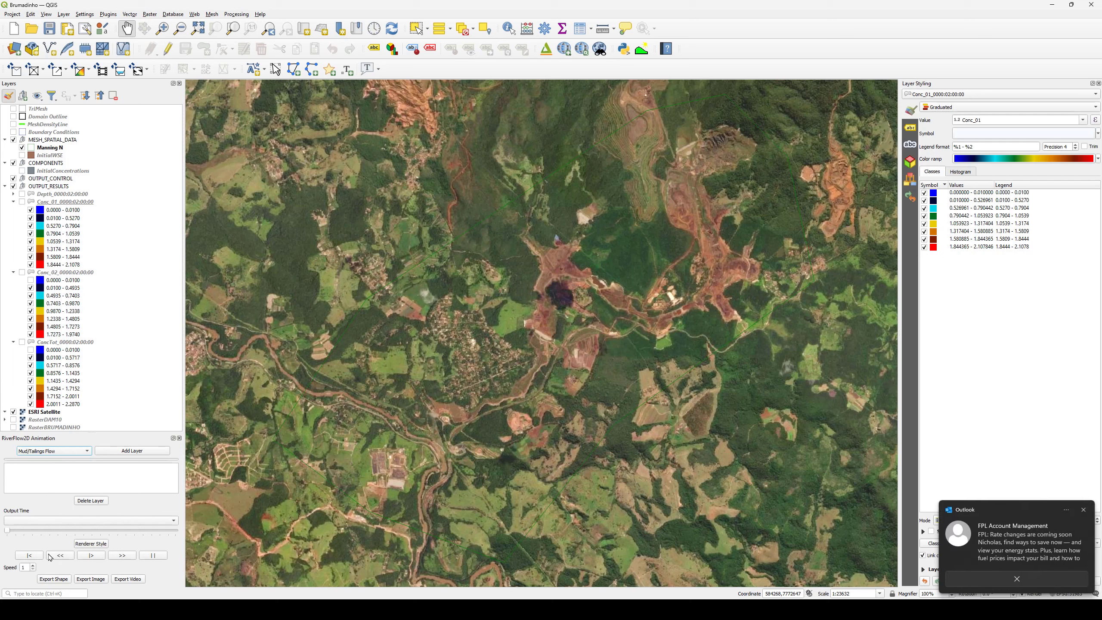
left_click(131, 451)
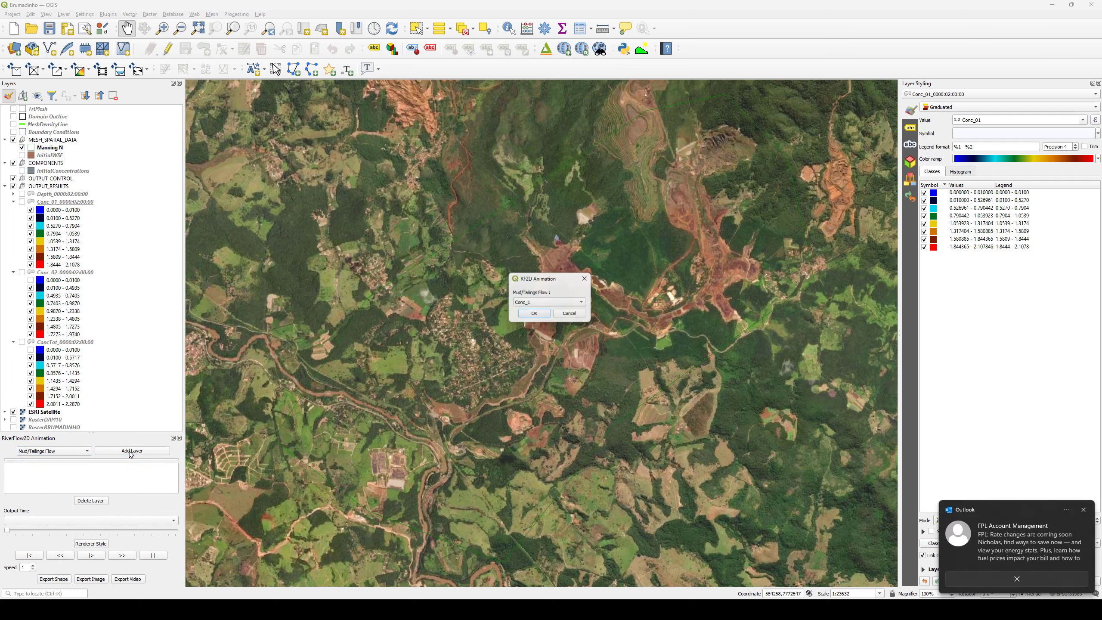
left_click(542, 304)
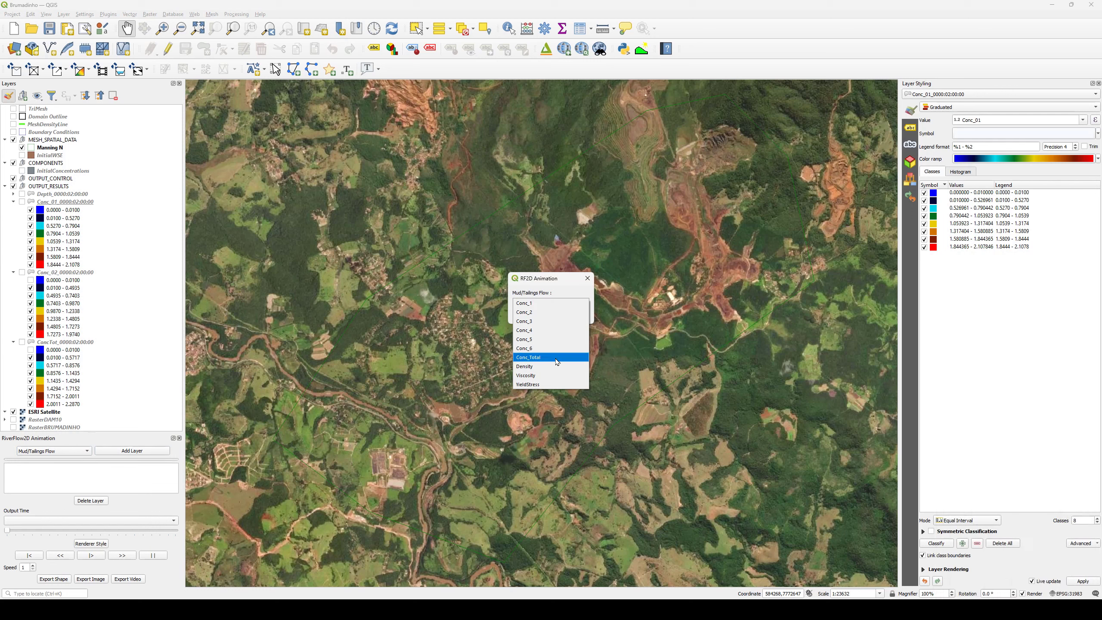
left_click(549, 307)
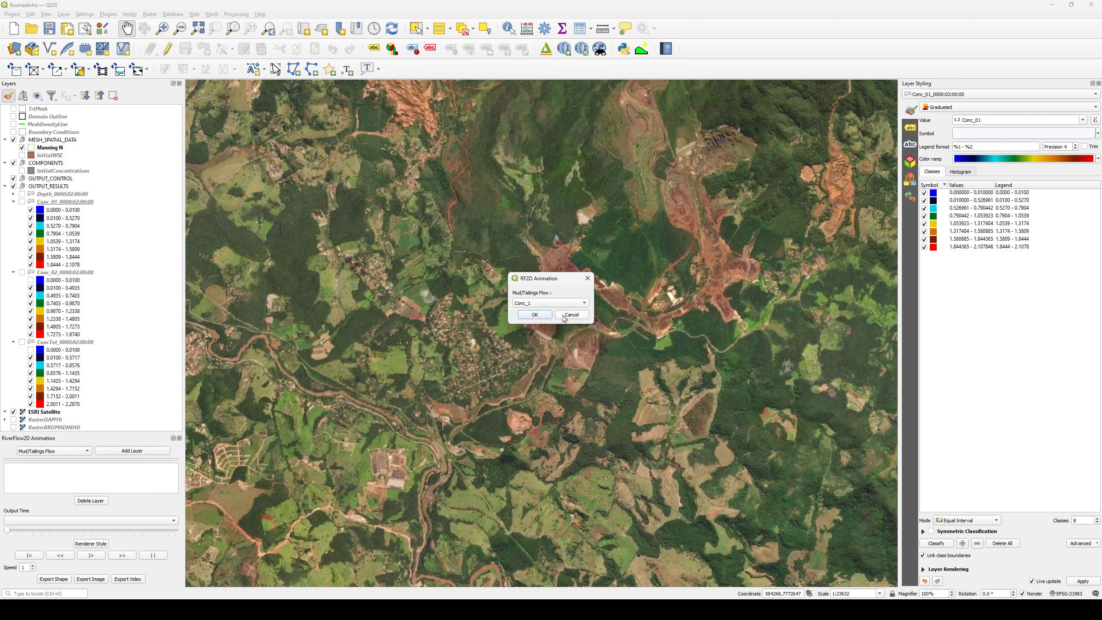
left_click(535, 314)
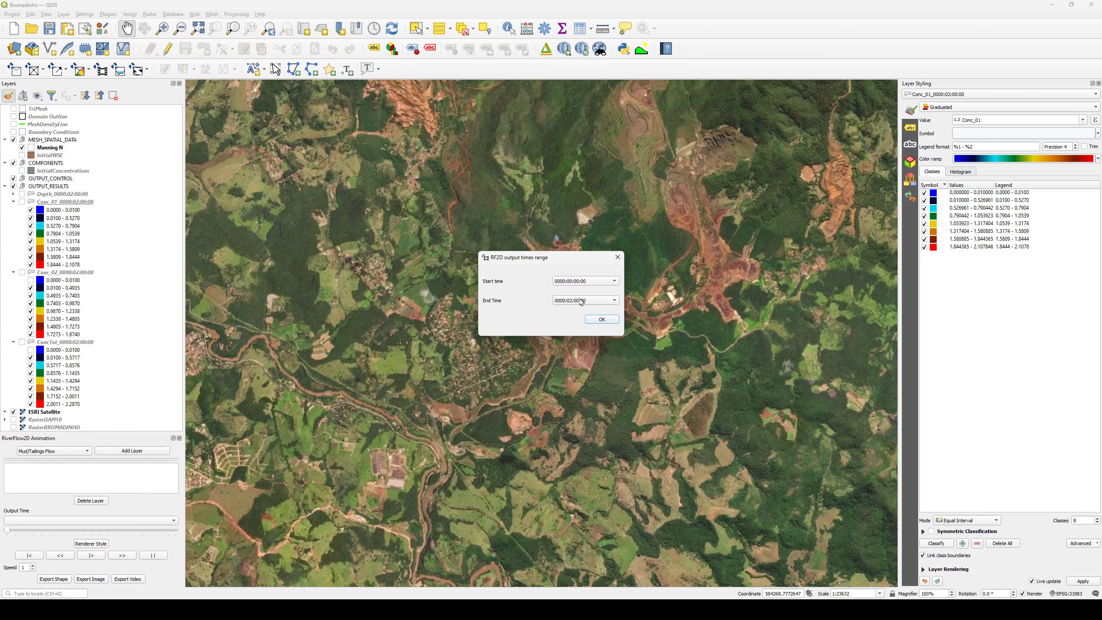
left_click(603, 320)
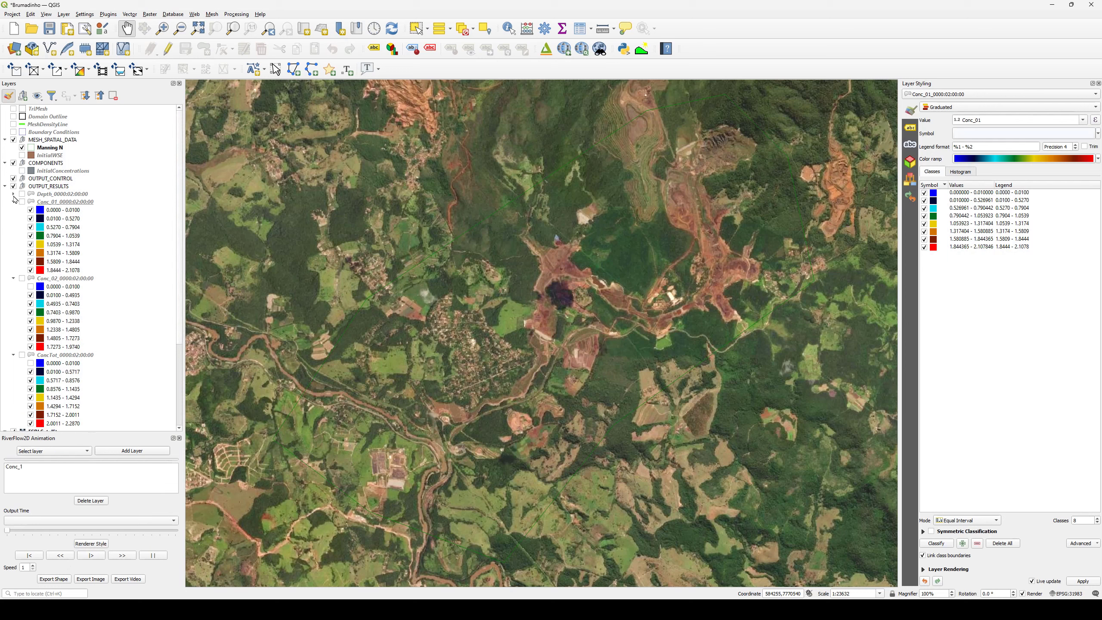
- Collapse the OUTPUT_RESULTS group and move the ANIMATION group above the ESRI Satellite layer
left_click(5, 186)
left_click(40, 219)
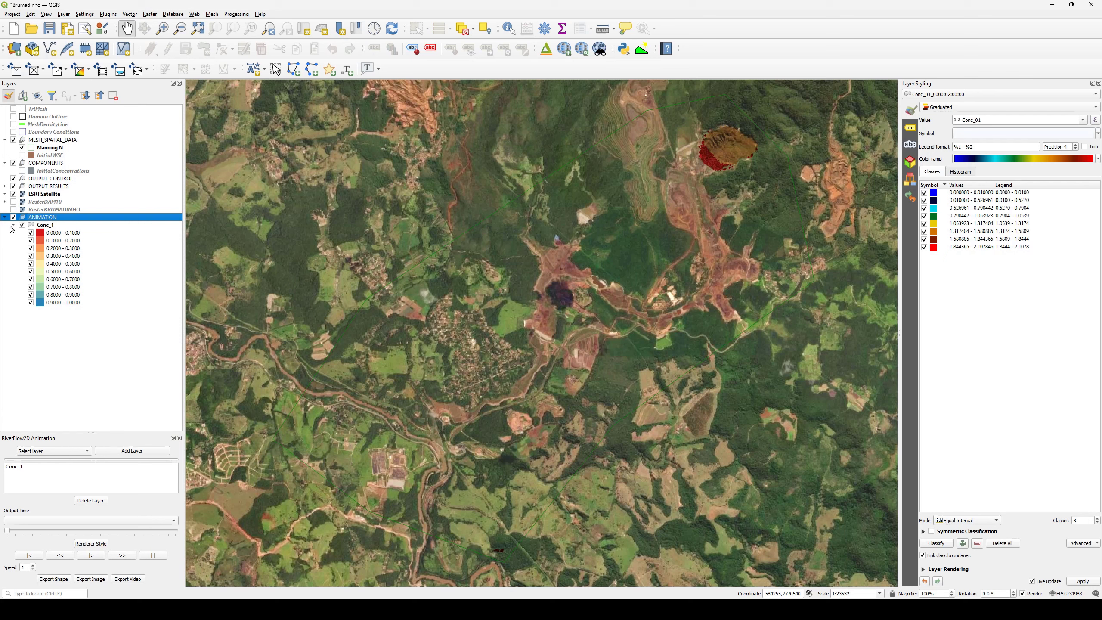
left_click_drag(40, 218, 38, 192)
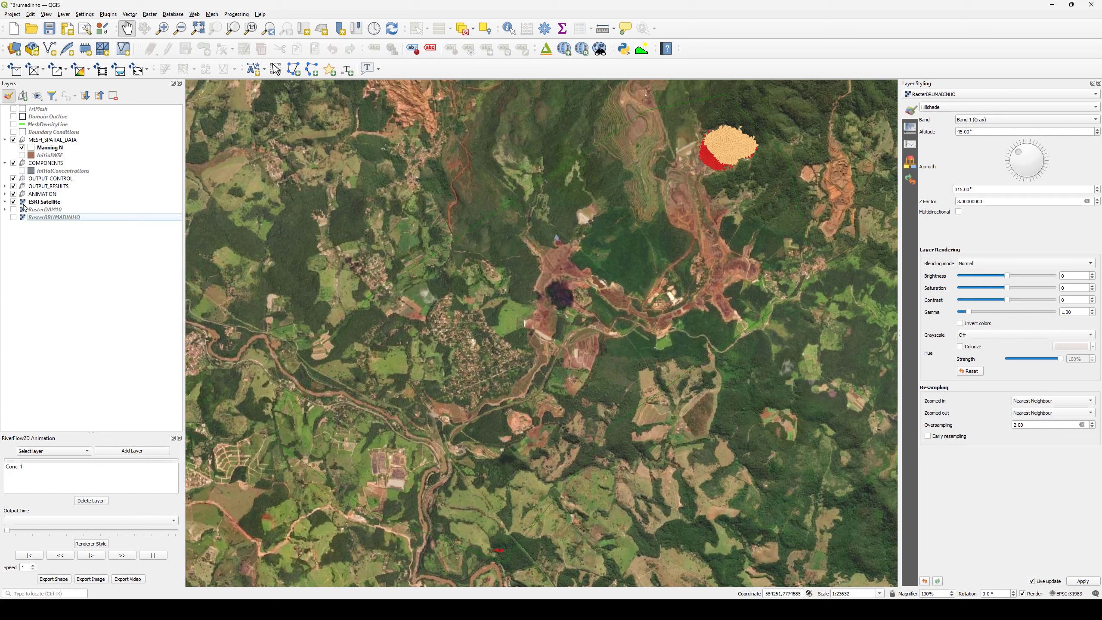
left_click(50, 194)
- Select the Conc_1 animation layer, play its animation over the satellite imagery and increase the playback speed
left_click(57, 466)
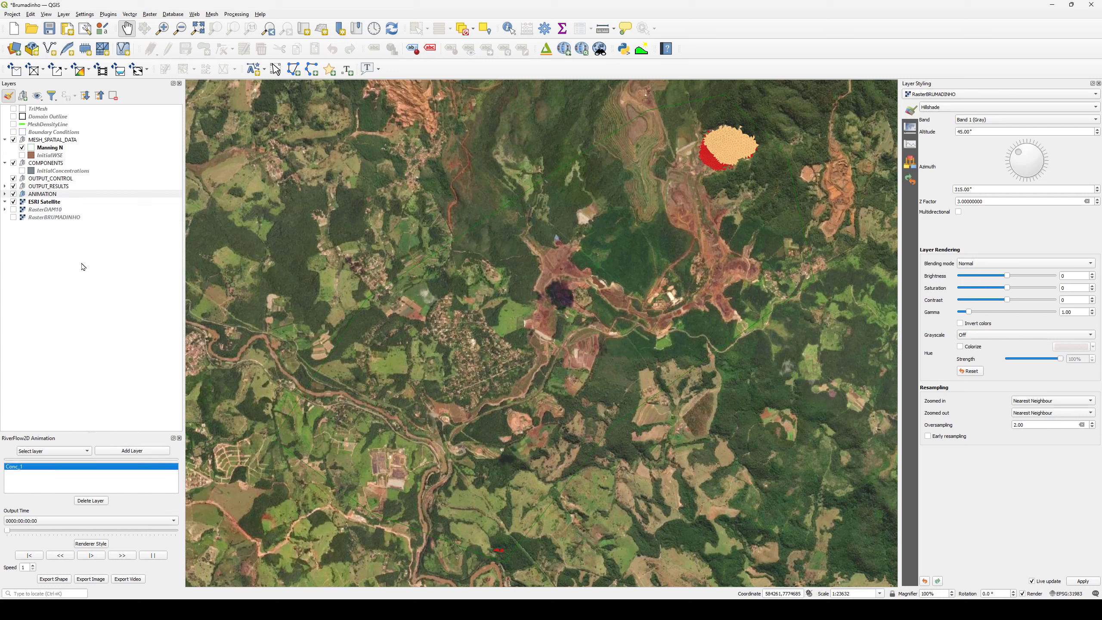
left_click(5, 194)
left_click(43, 202)
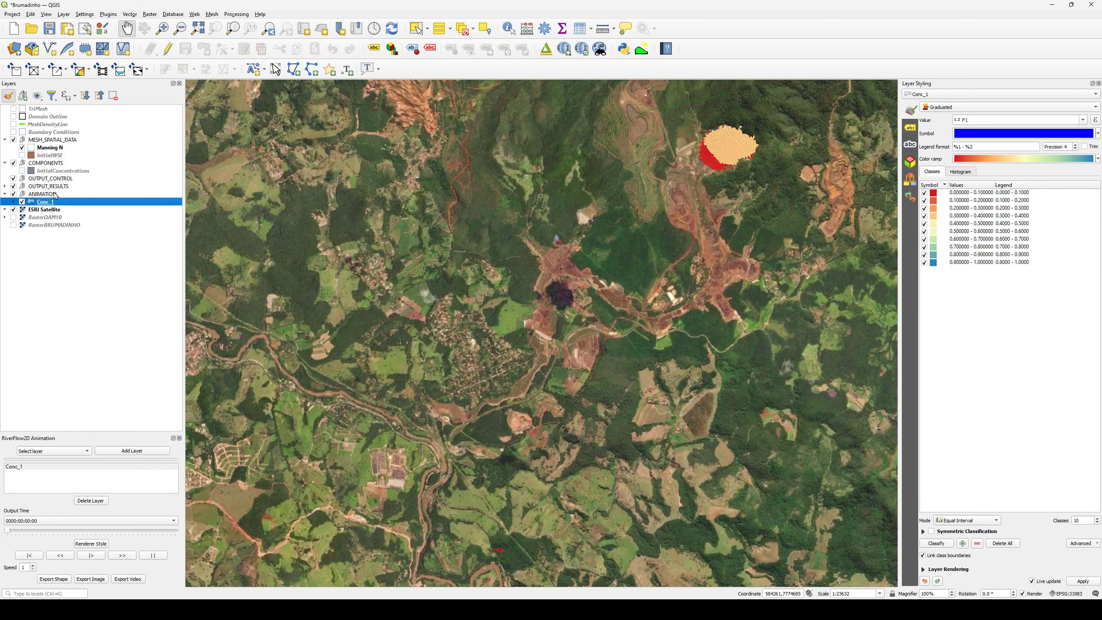
left_click(54, 467)
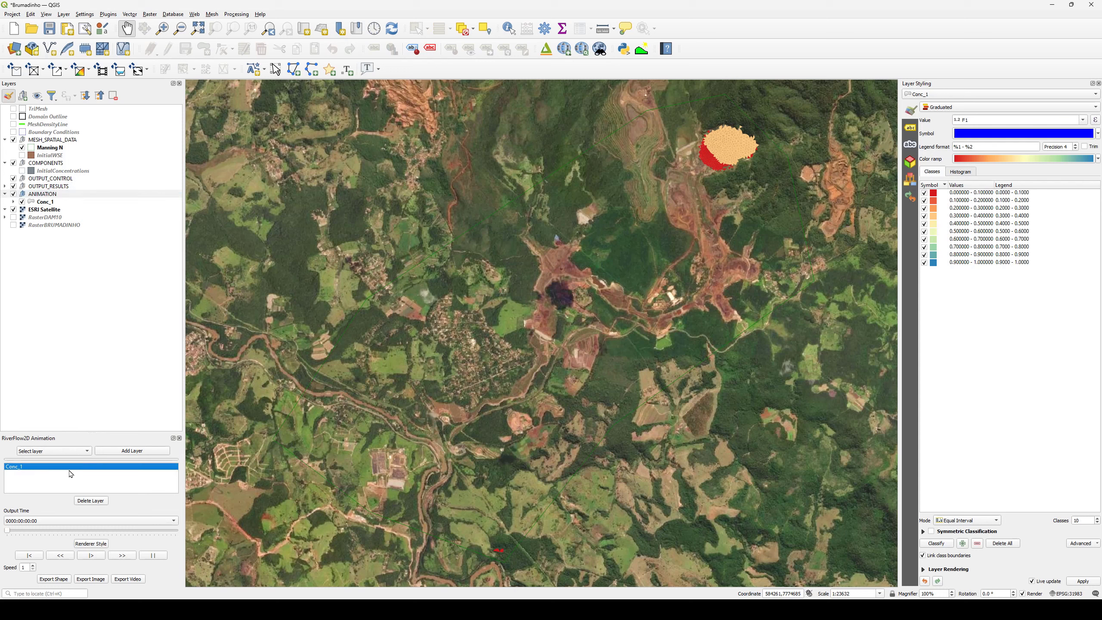
left_click(92, 556)
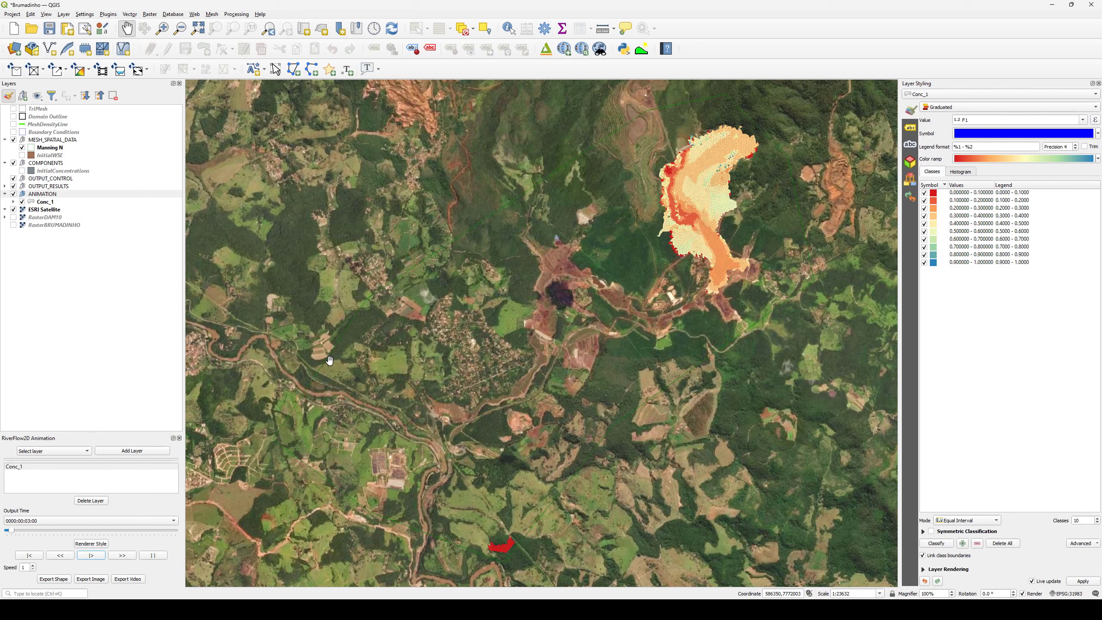
left_click(34, 566)
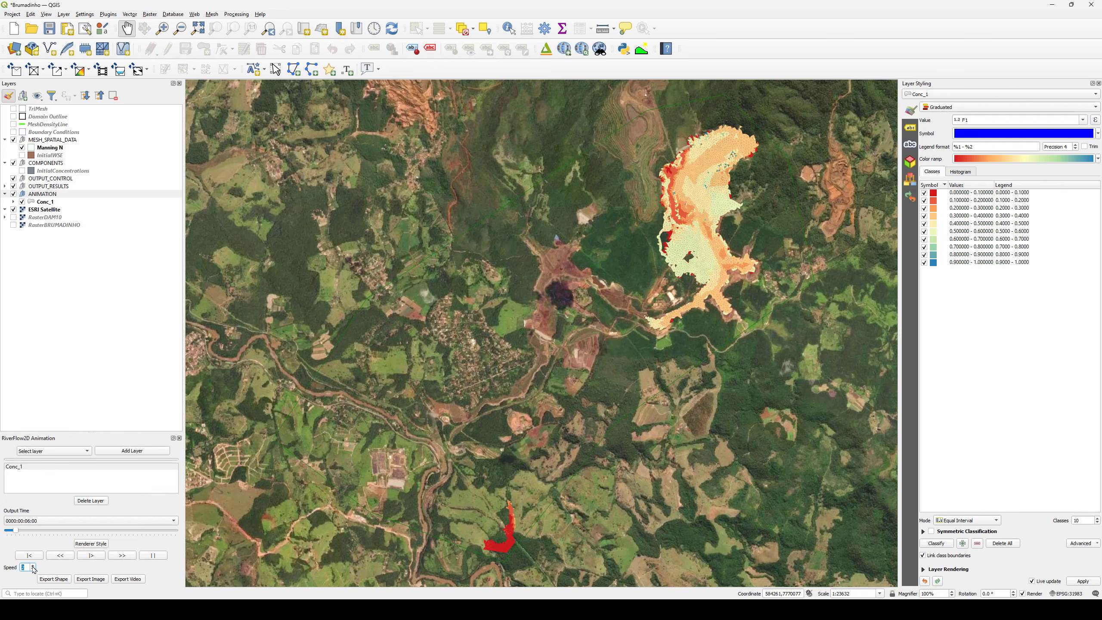